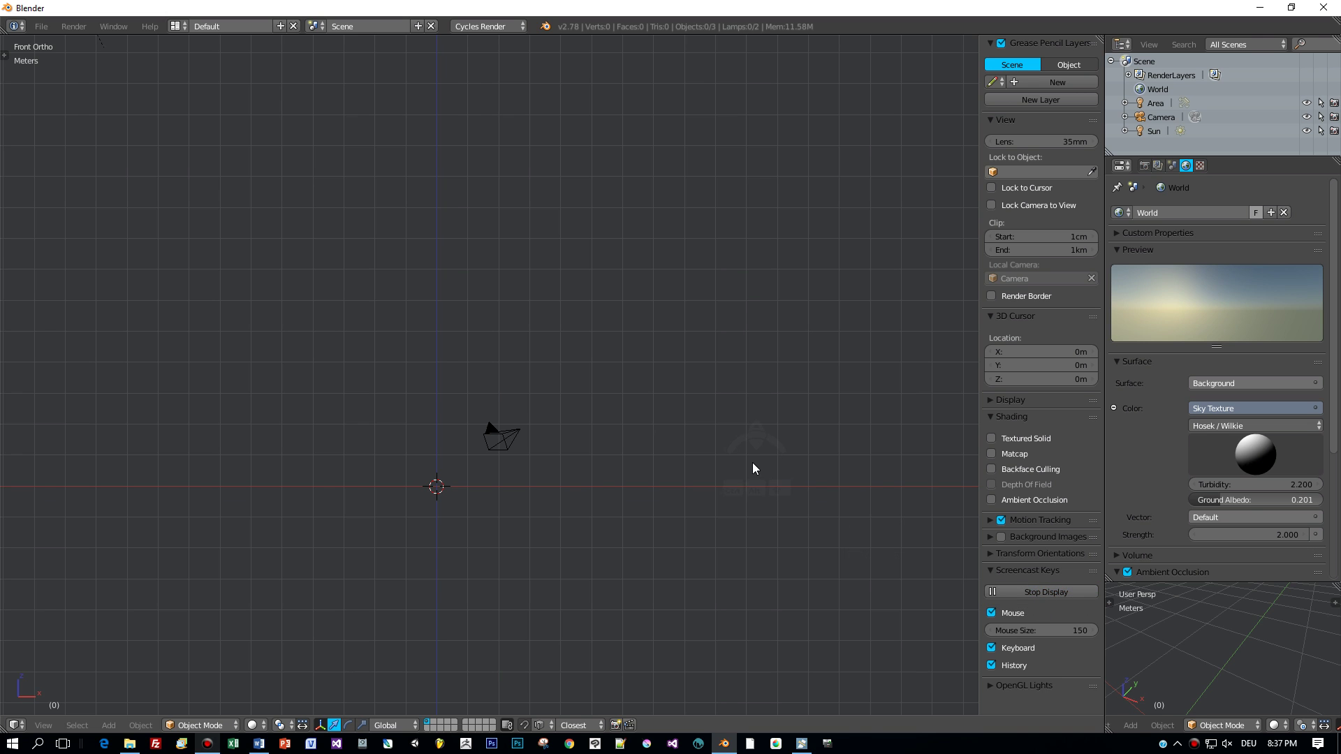
Step: Hide the 3D viewport's properties sidebar to free up view space
key(n)
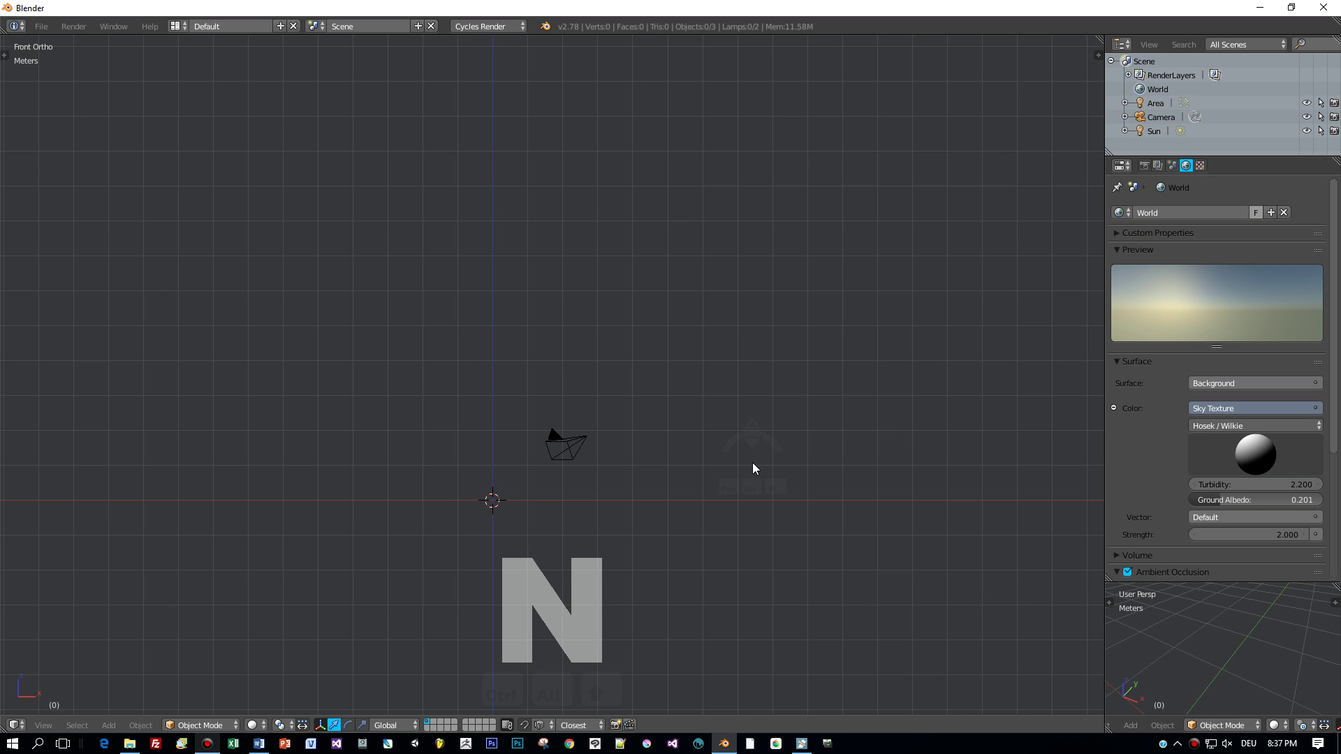
key(shift+a)
Step: Add a cube, raise it above the origin and stretch it along Z into a tall block
mouse_move(752, 462)
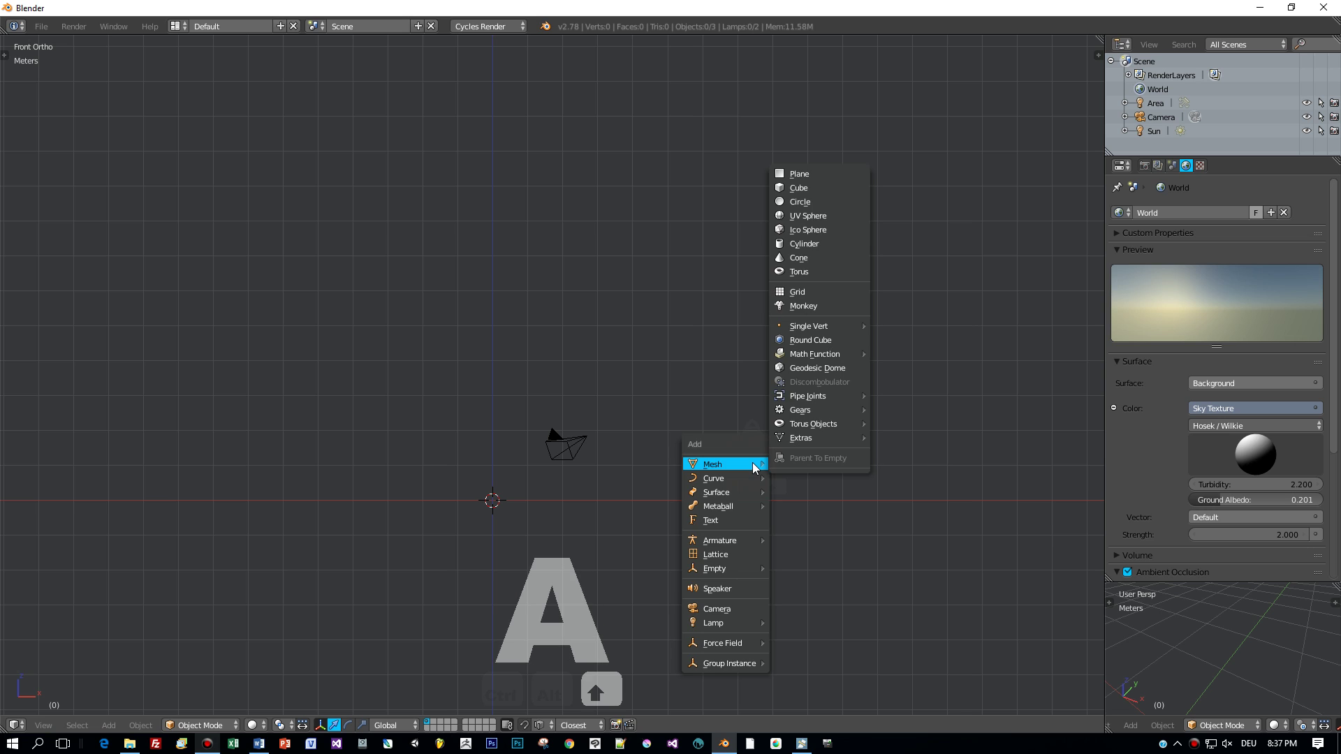
click(803, 188)
key(g)
key(z)
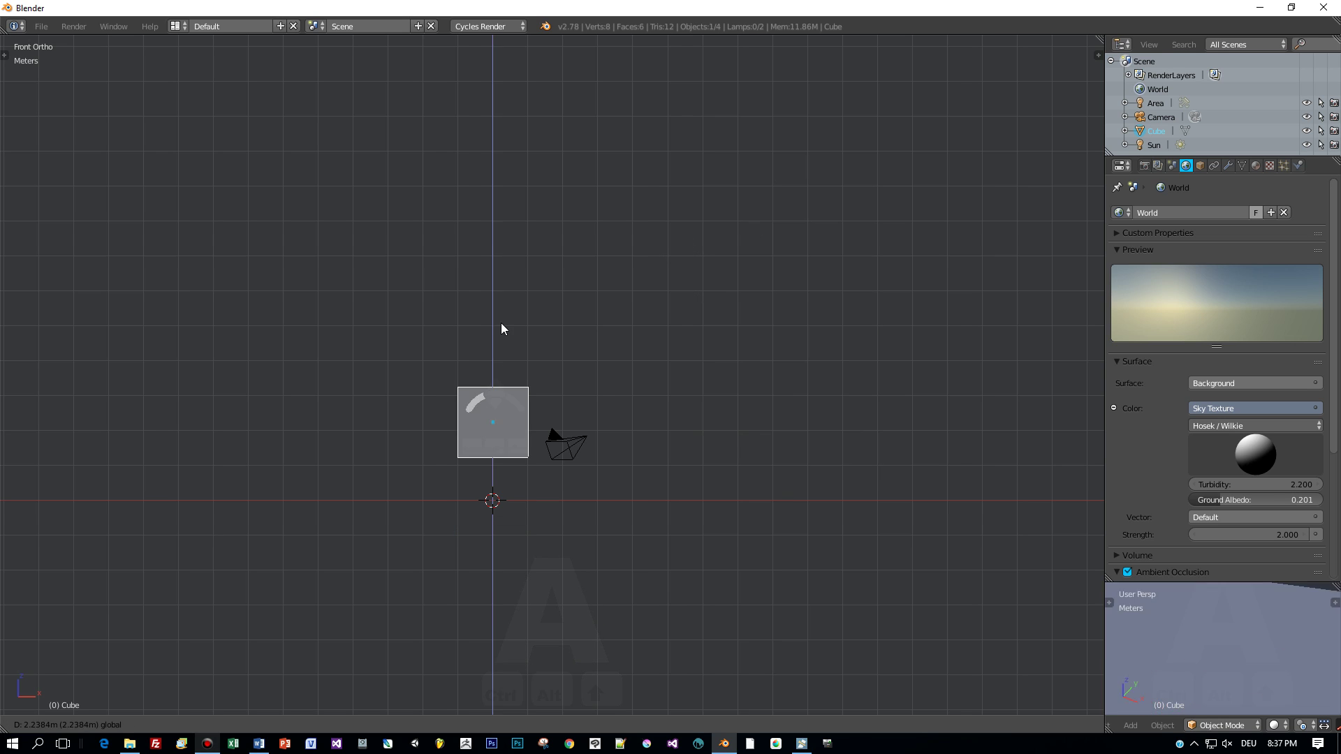
click(629, 410)
key(s)
key(z)
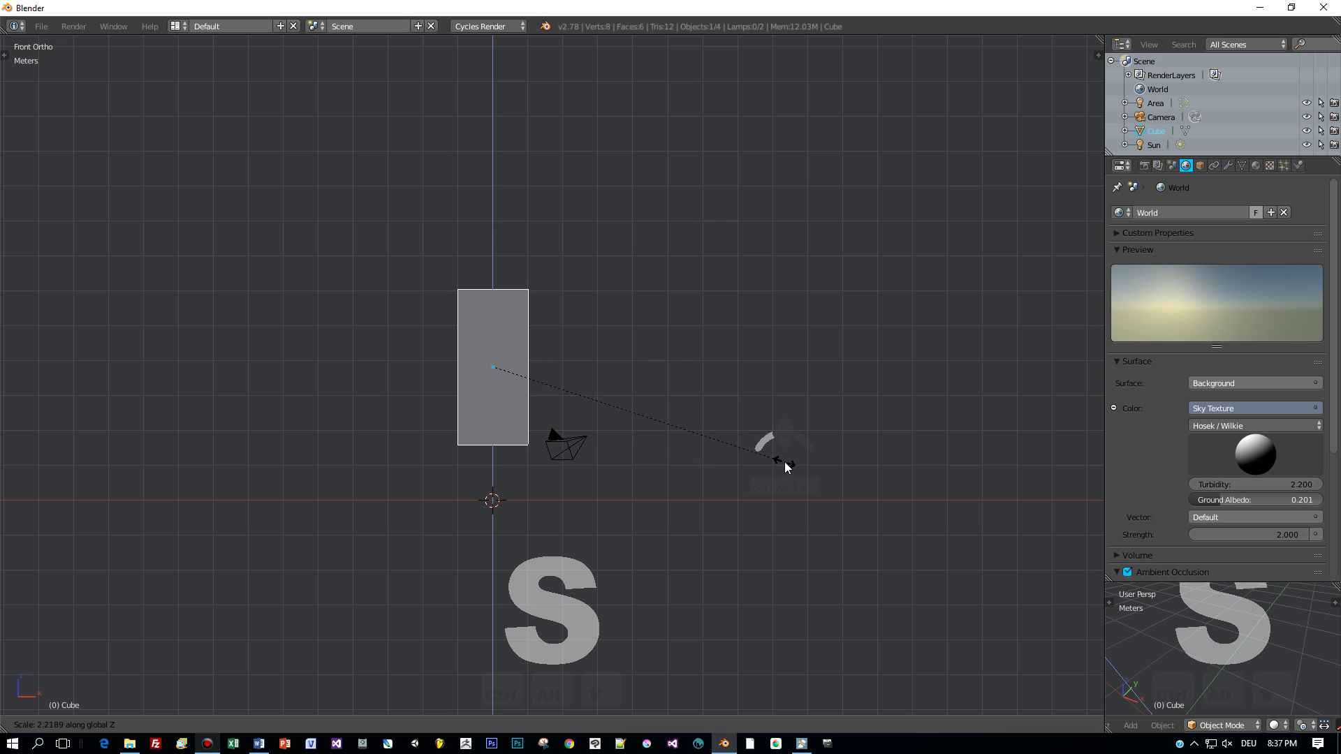
click(785, 466)
Step: Shrink the block uniformly, nudge it higher, and apply its rotation and scale
key(s)
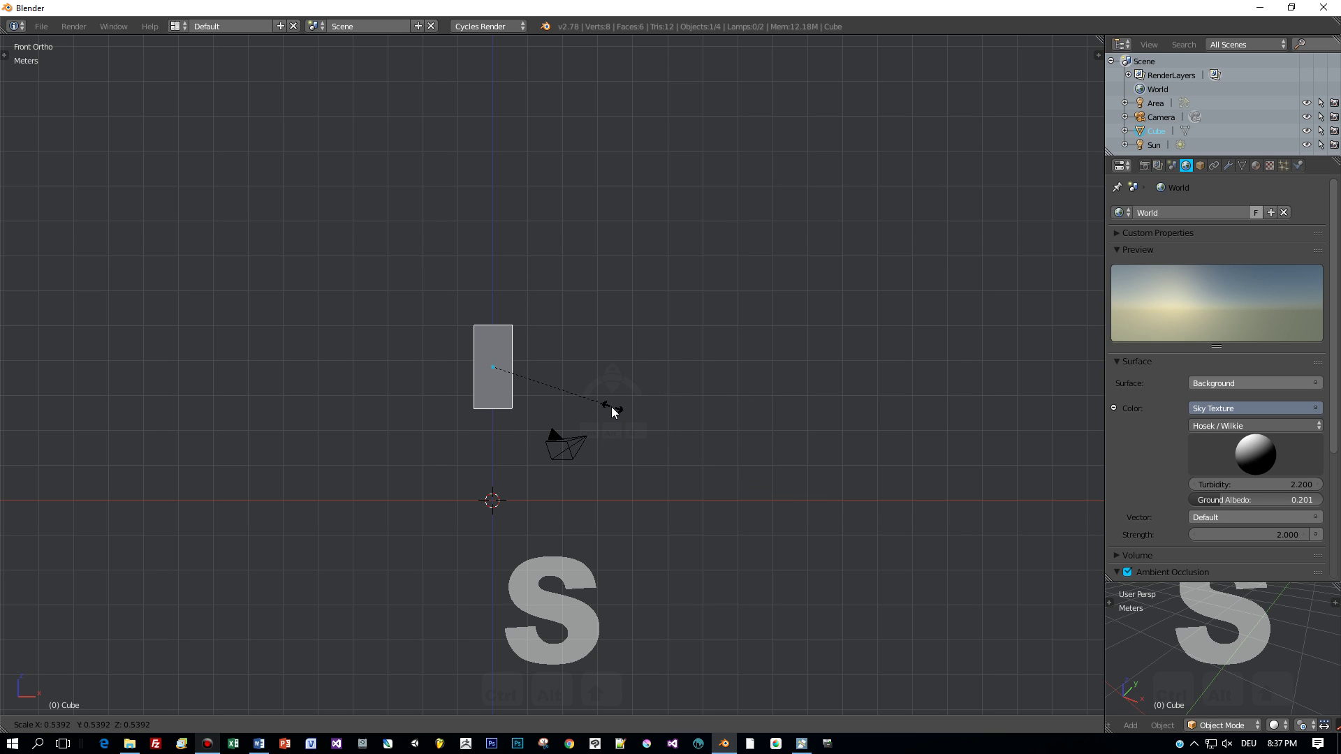
click(612, 411)
drag(493, 318, 492, 303)
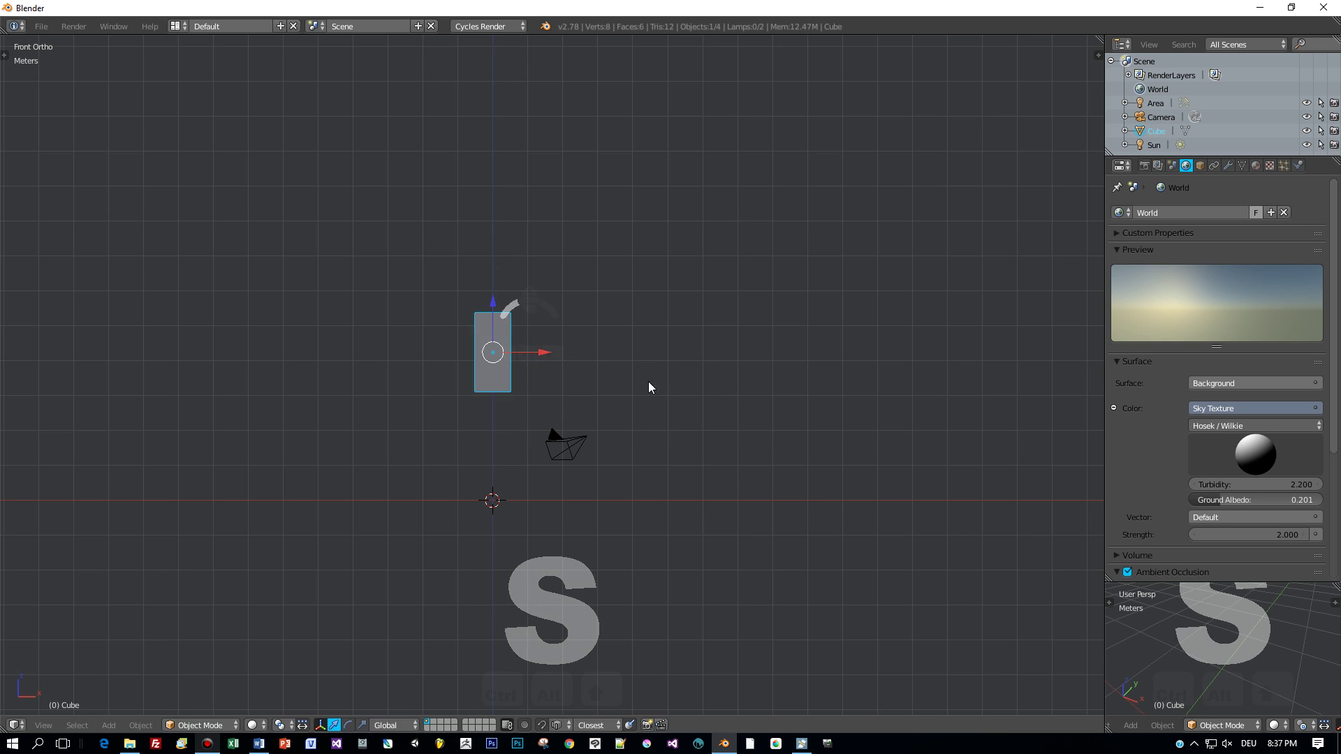
key(ctrl+a)
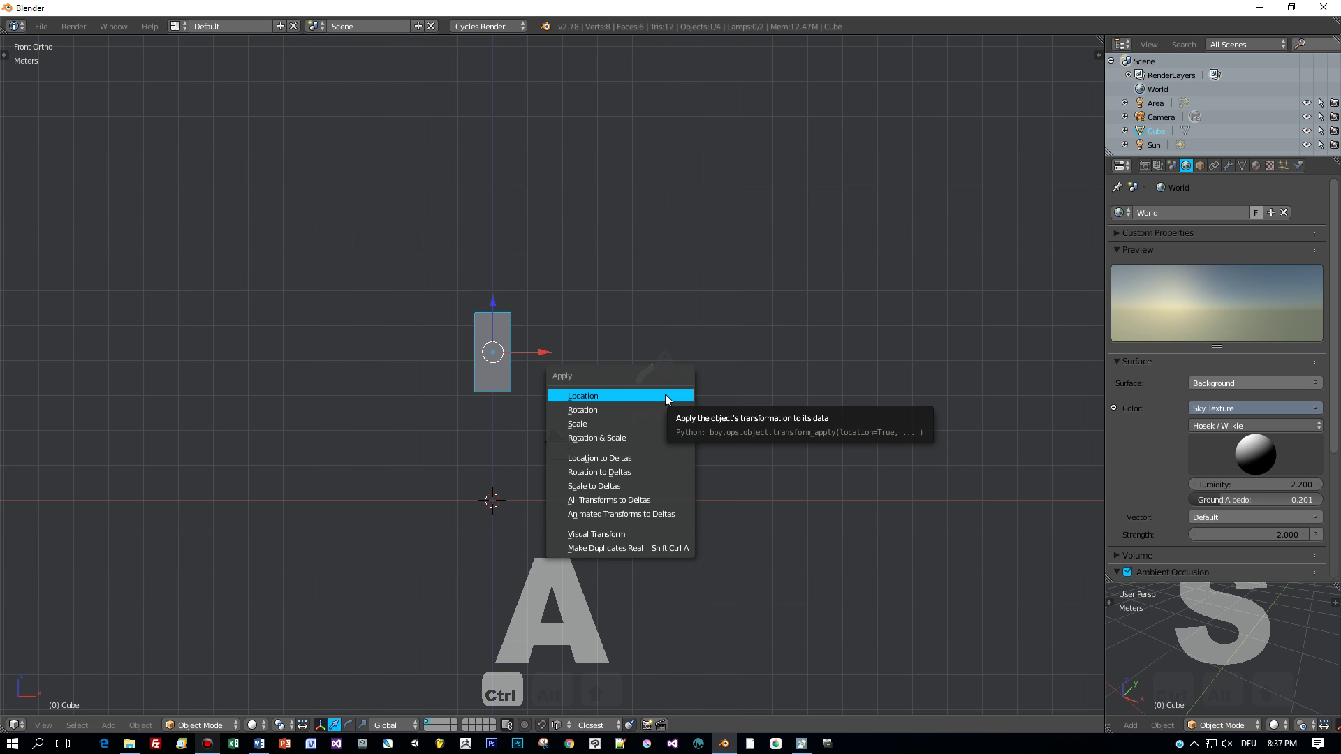
click(641, 437)
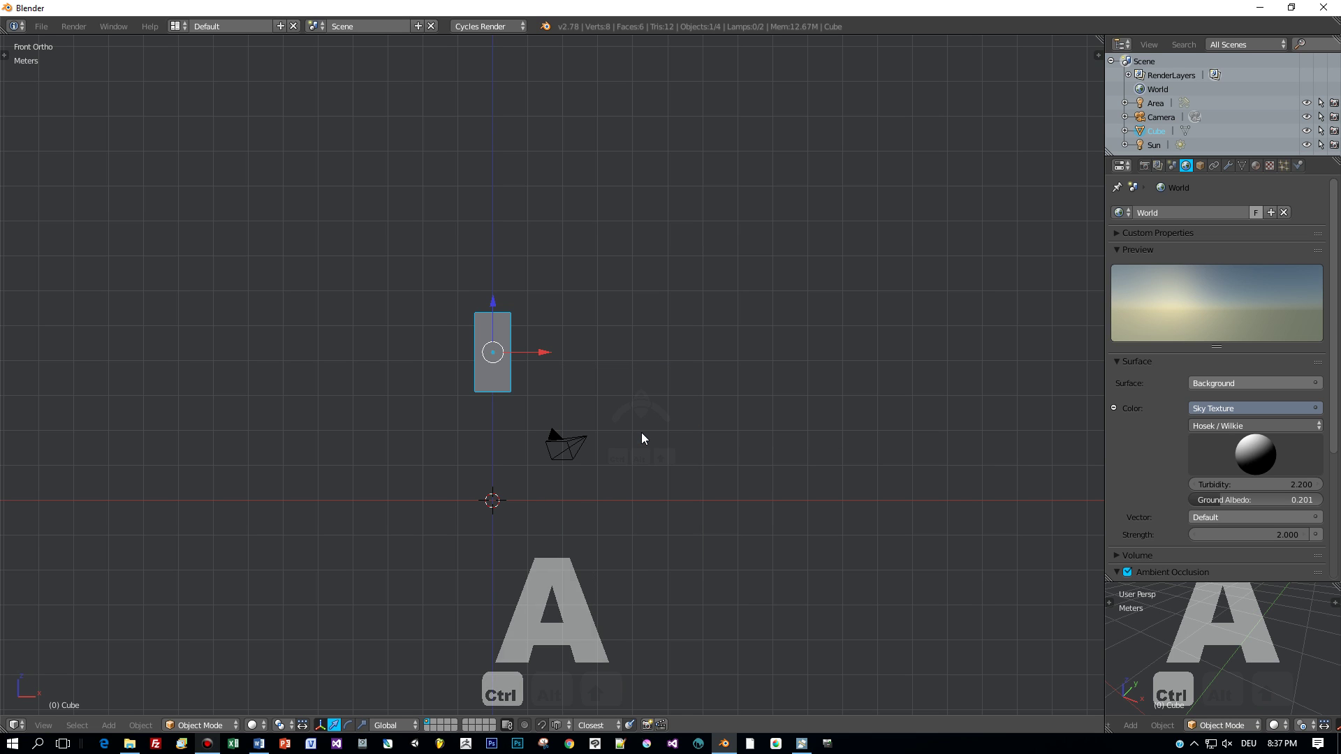
middle_drag(641, 438, 613, 445)
Step: In Edit Mode, bevel the block's edges with 3 segments for rounded corners
key(Tab)
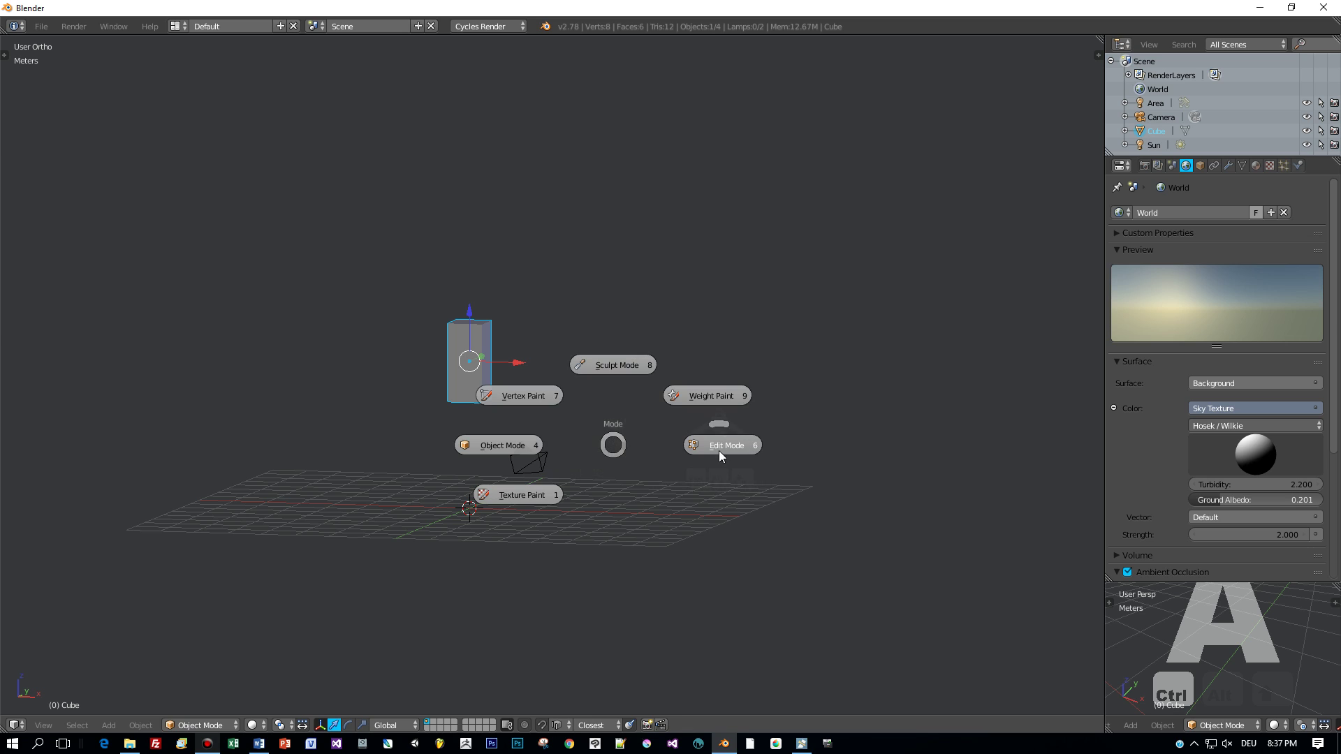
click(721, 450)
key(ctrl+b)
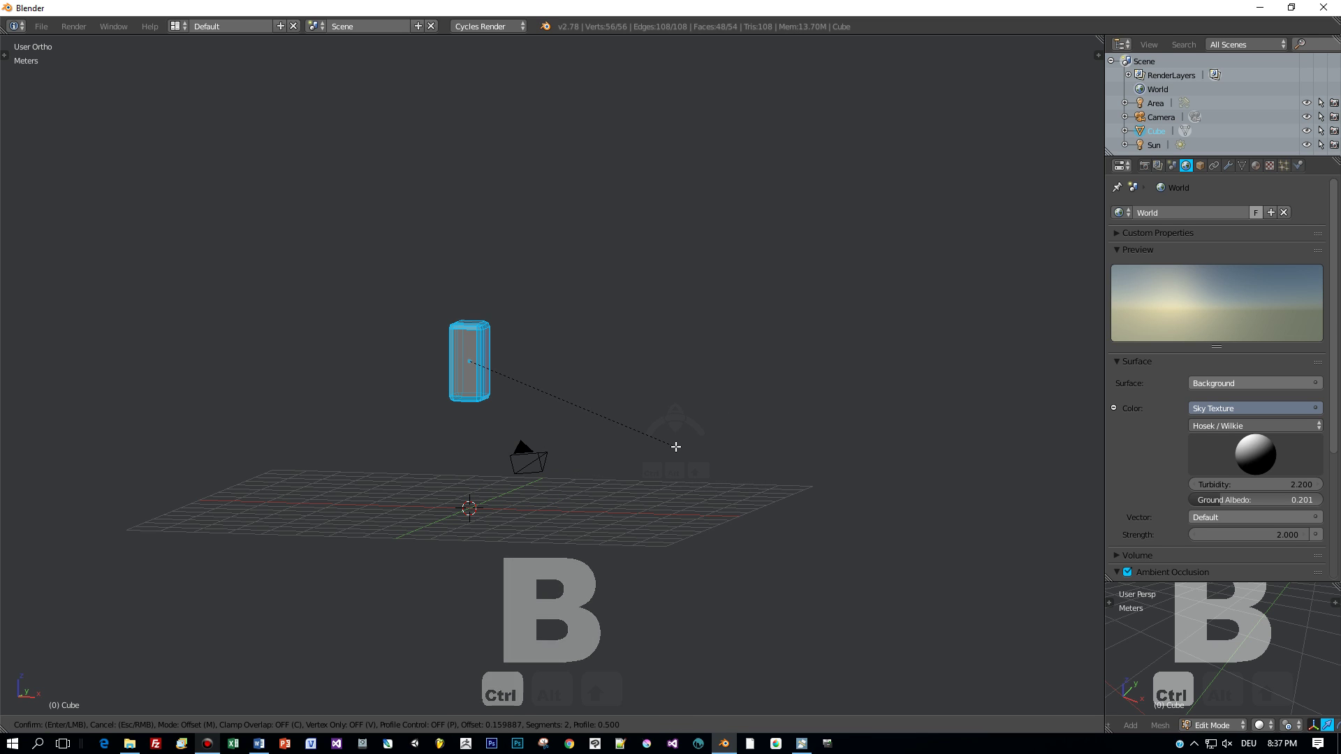
scroll(676, 446, up, 1)
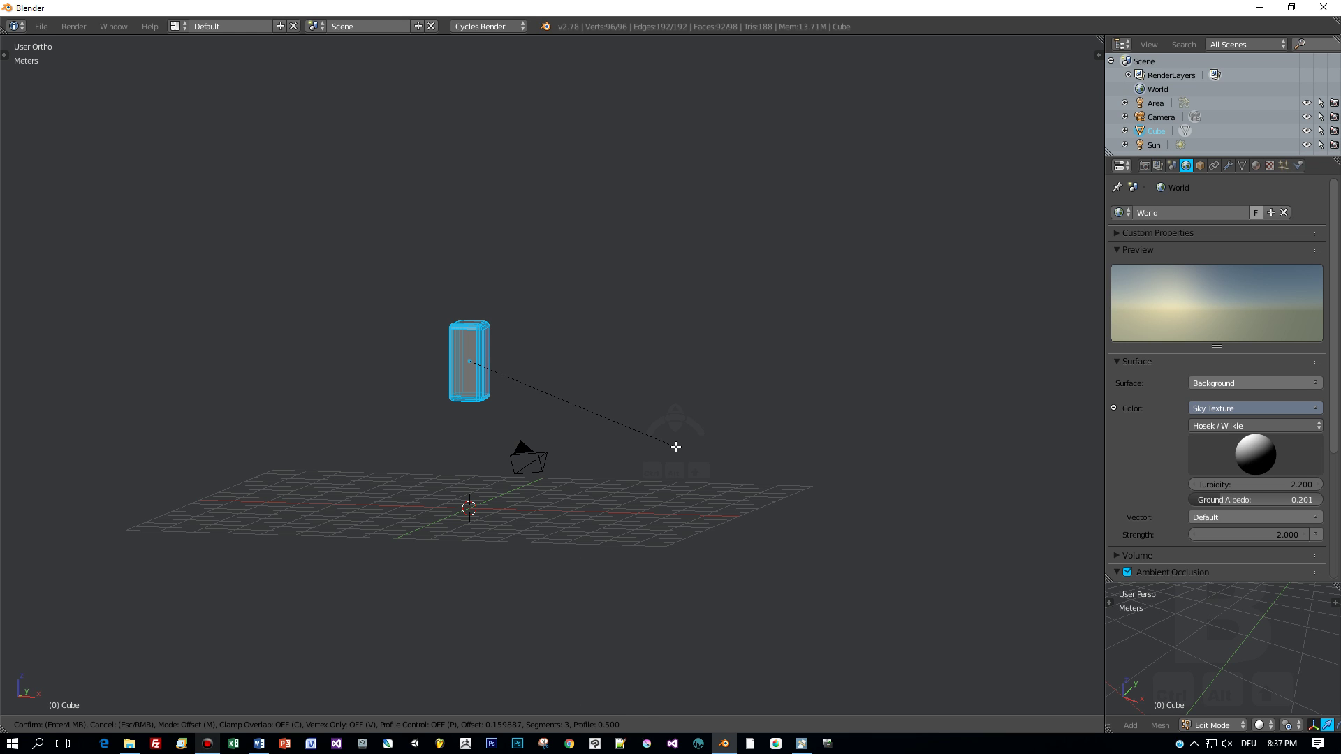
click(676, 447)
scroll(639, 448, up, 4)
middle_drag(639, 449, 656, 371)
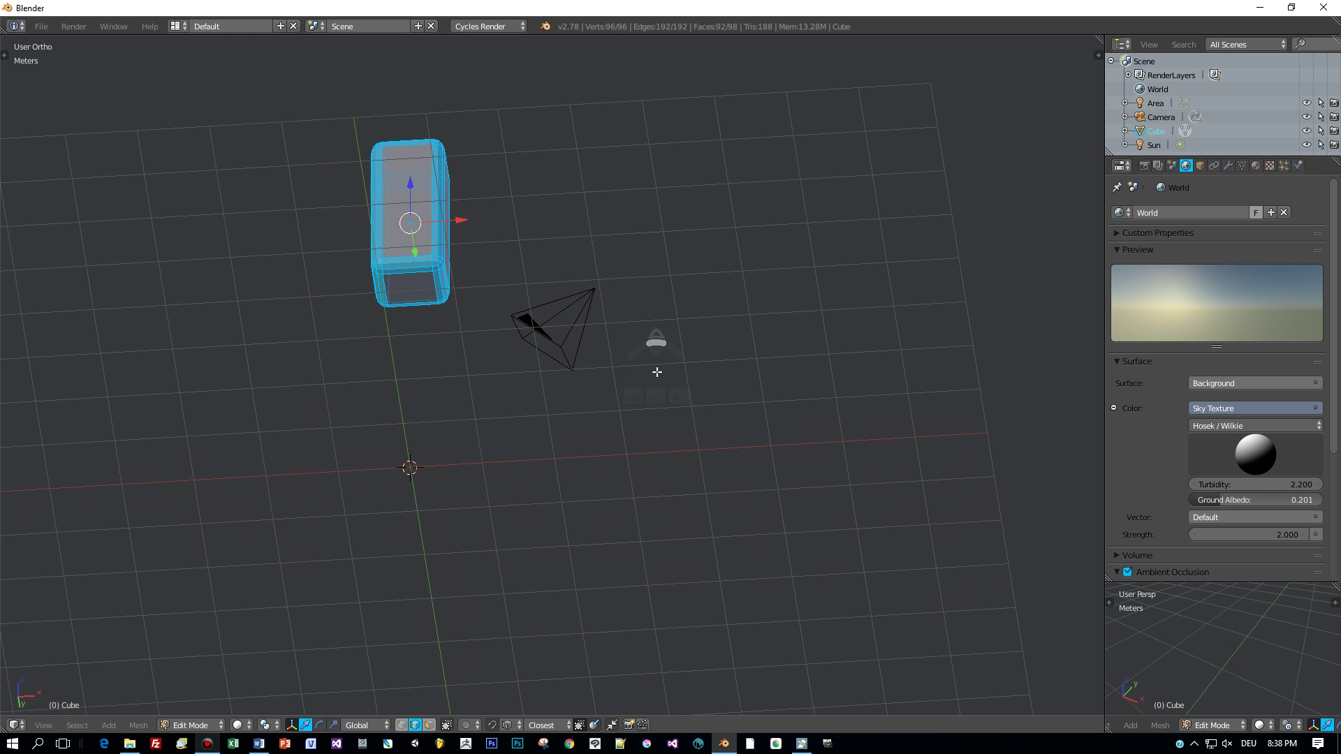
Step: Inset the block's bottom face and extrude it downward into a short stem
click(429, 726)
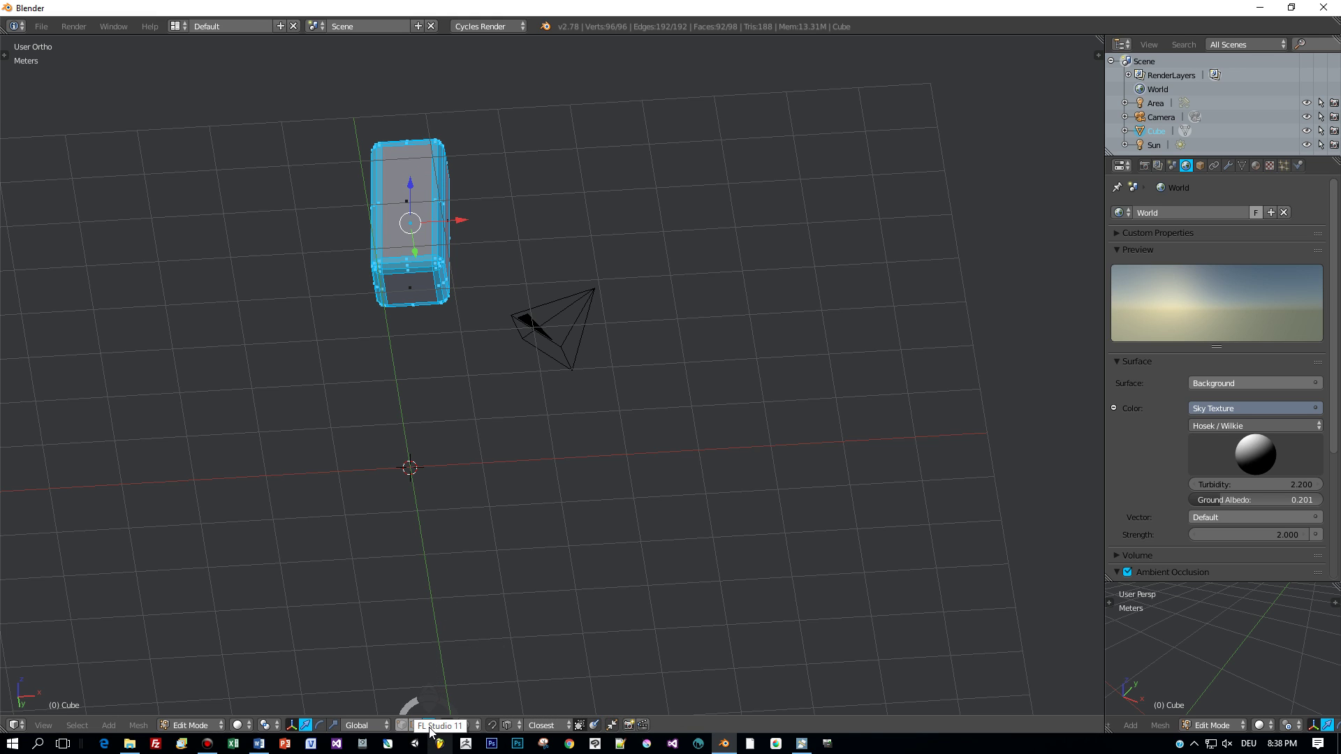
right_click(418, 288)
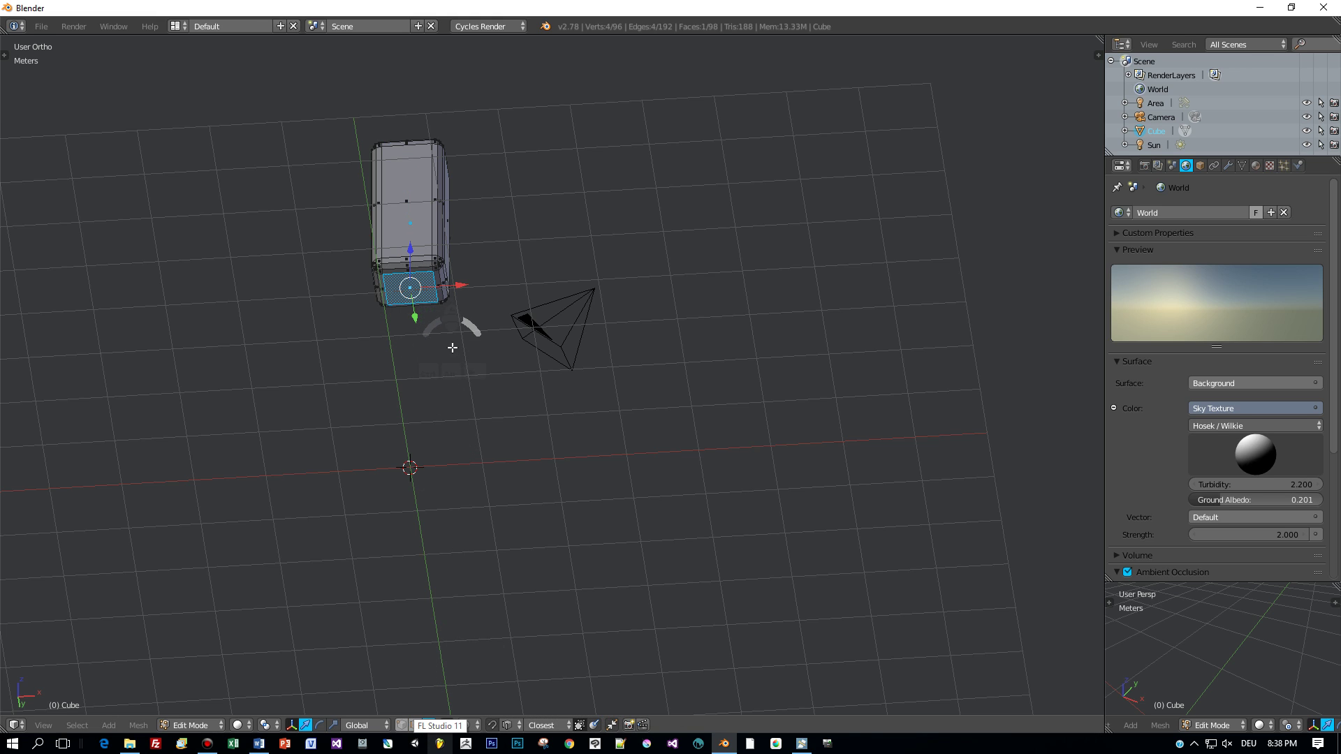
key(i)
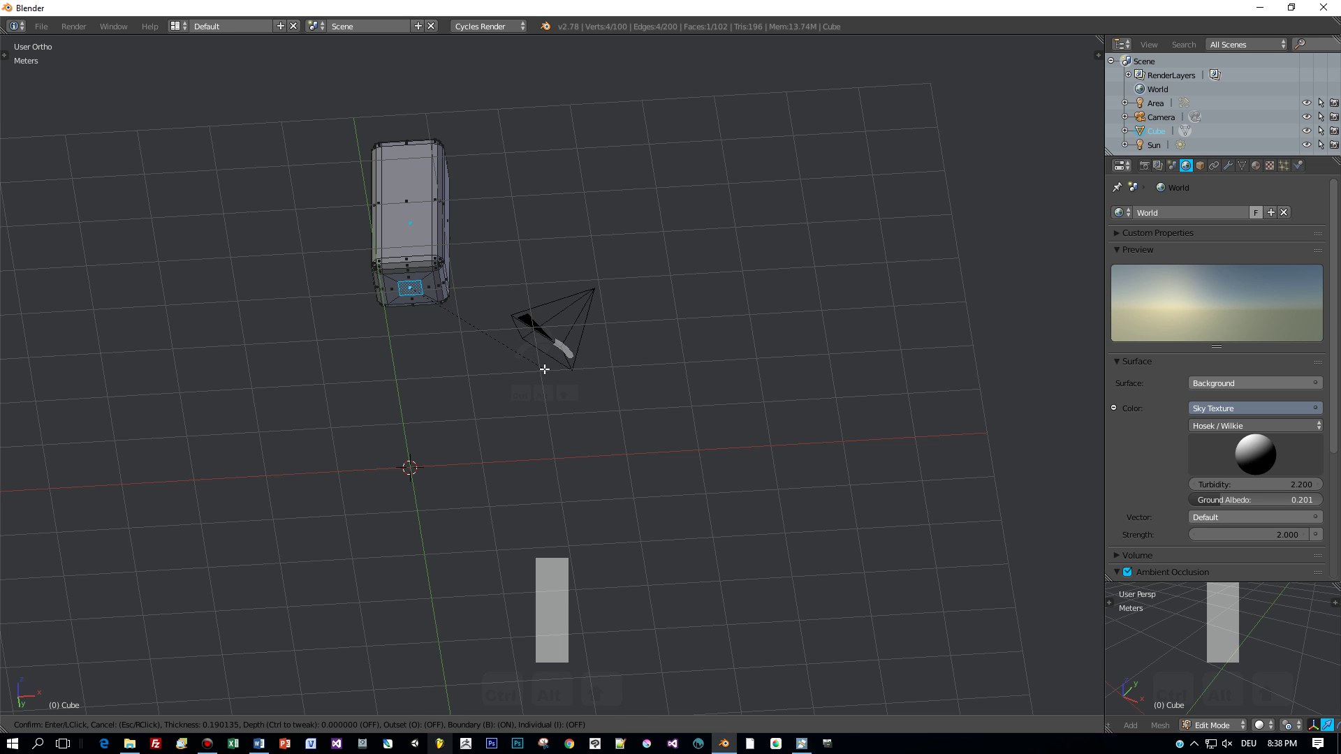
click(545, 368)
key(KP_1)
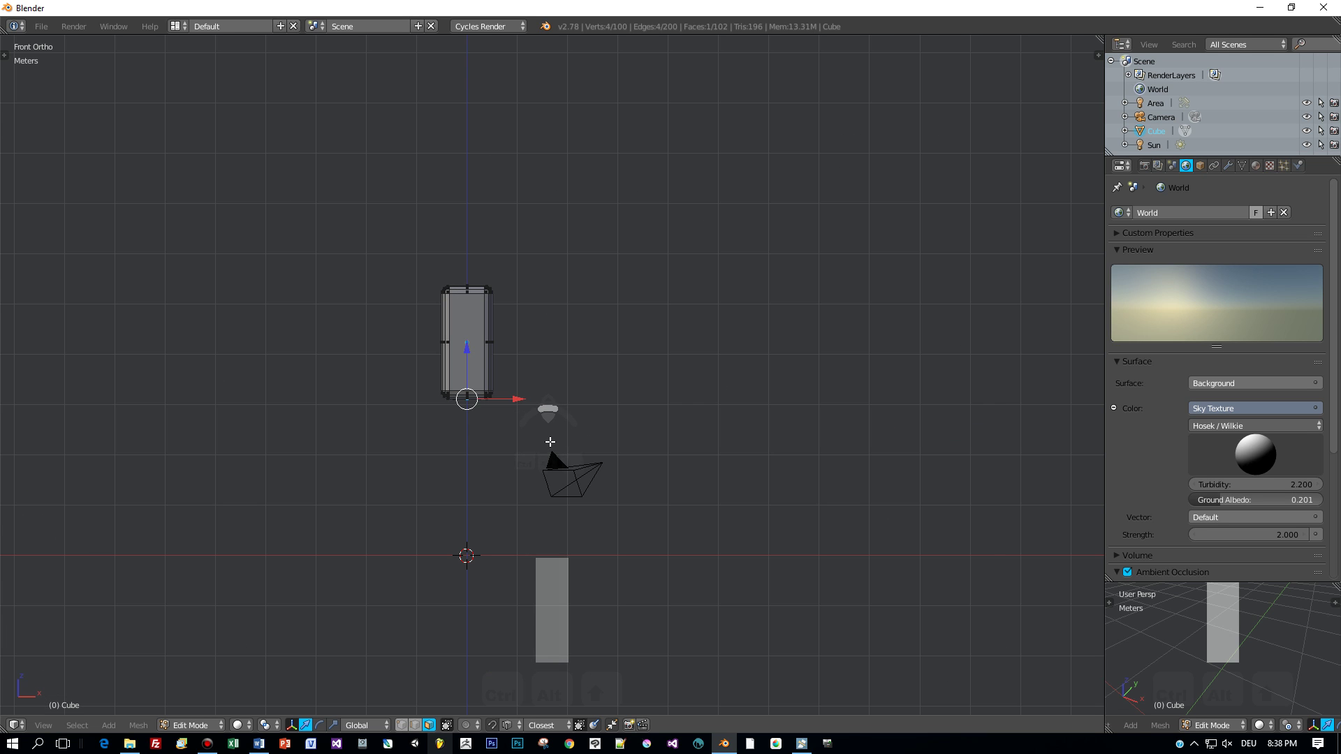
key(e)
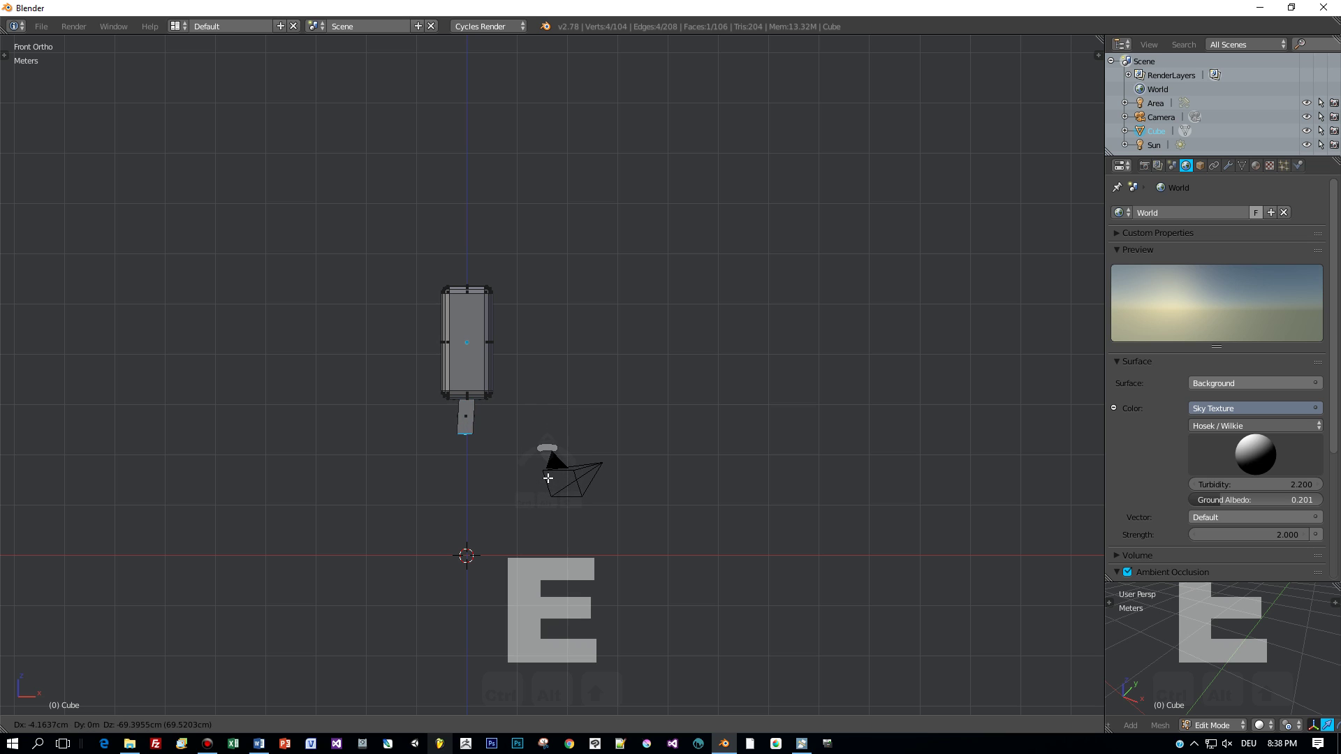
click(550, 475)
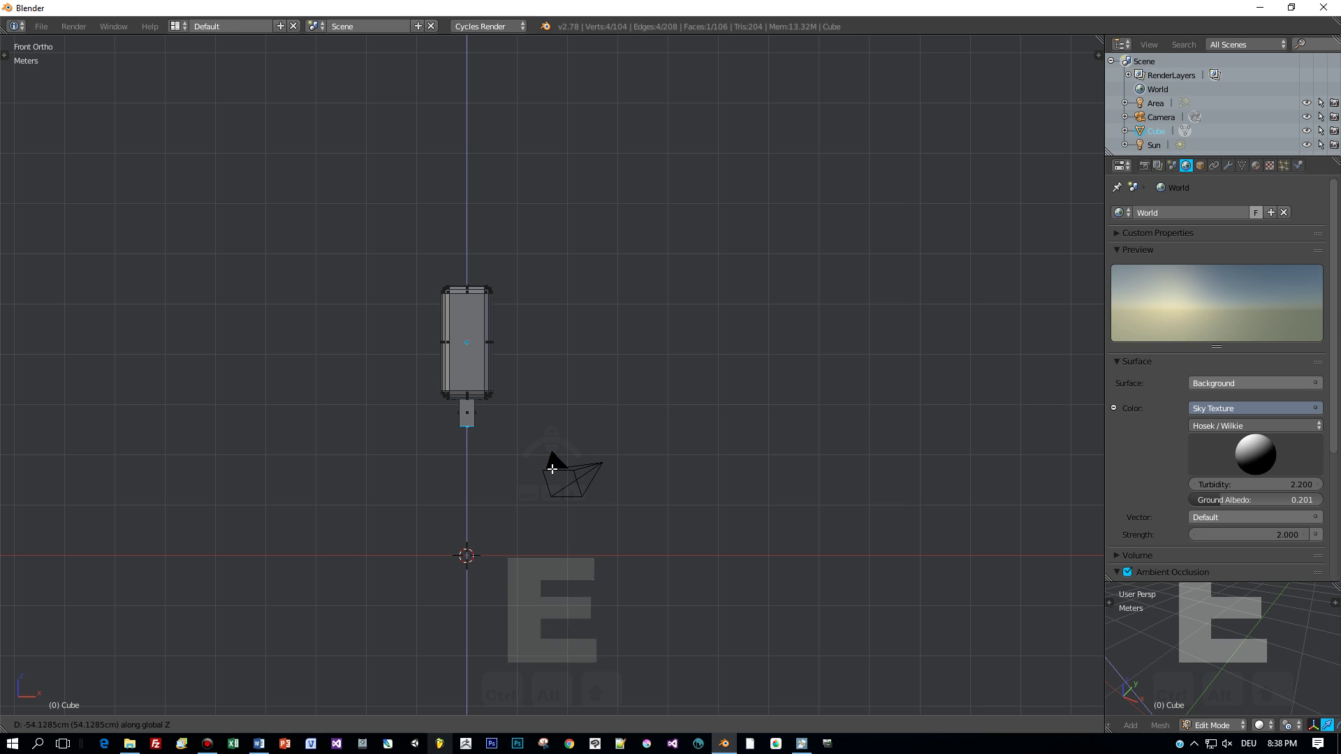
Step: Add an extra loop cut around the stem
scroll(553, 469, up, 3)
key(ctrl+r)
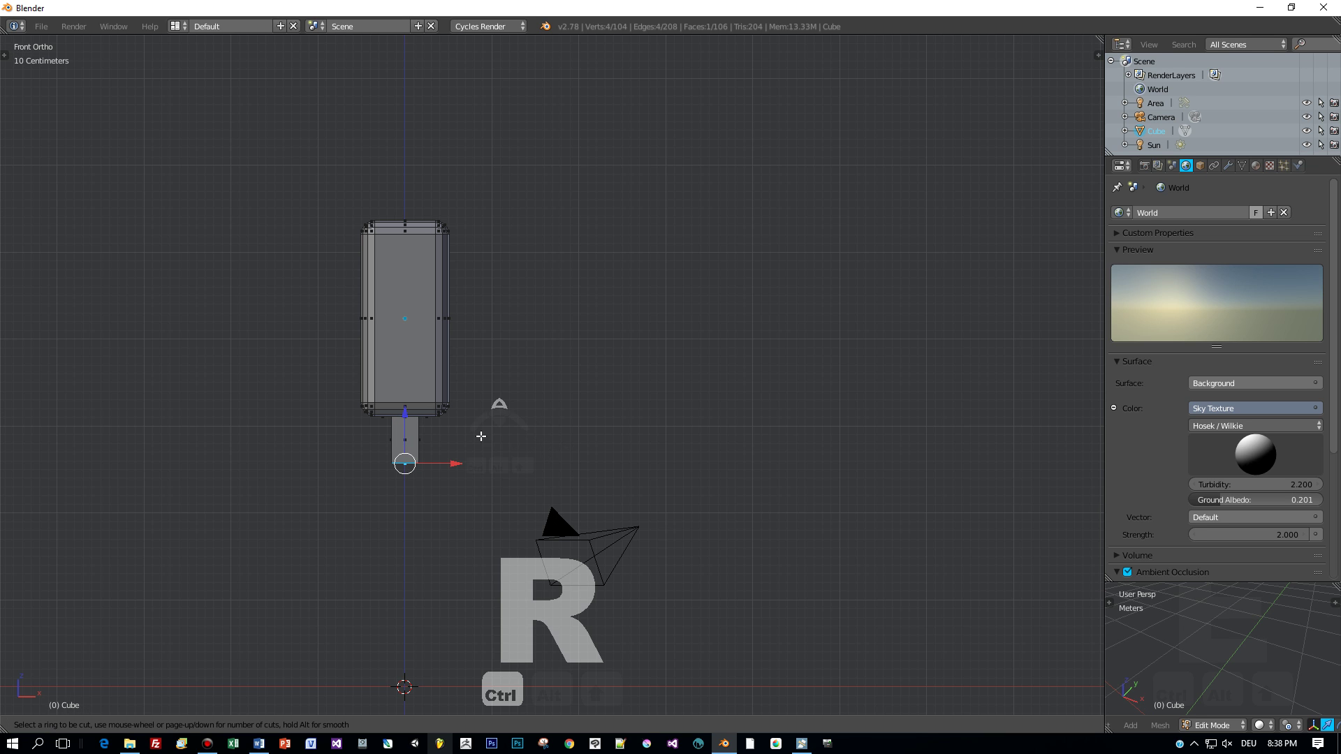
click(410, 438)
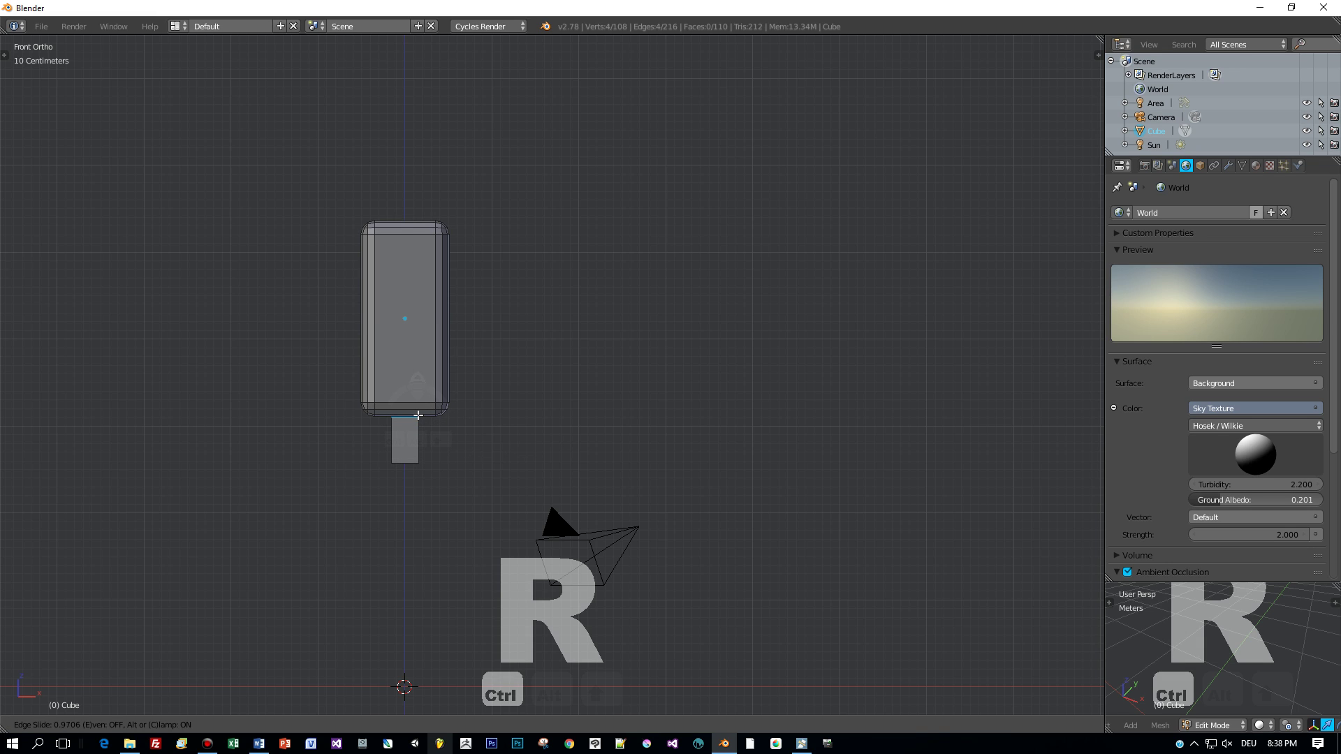
click(417, 415)
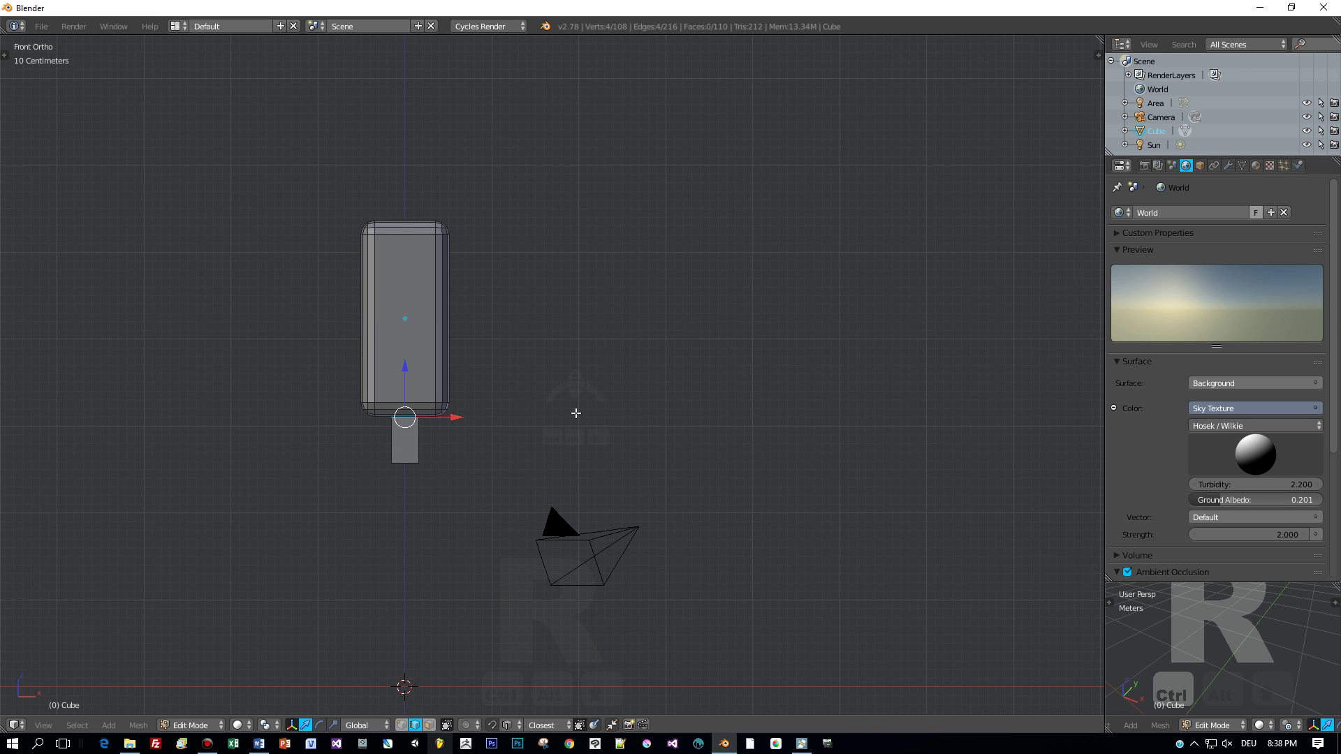
scroll(575, 414, down, 2)
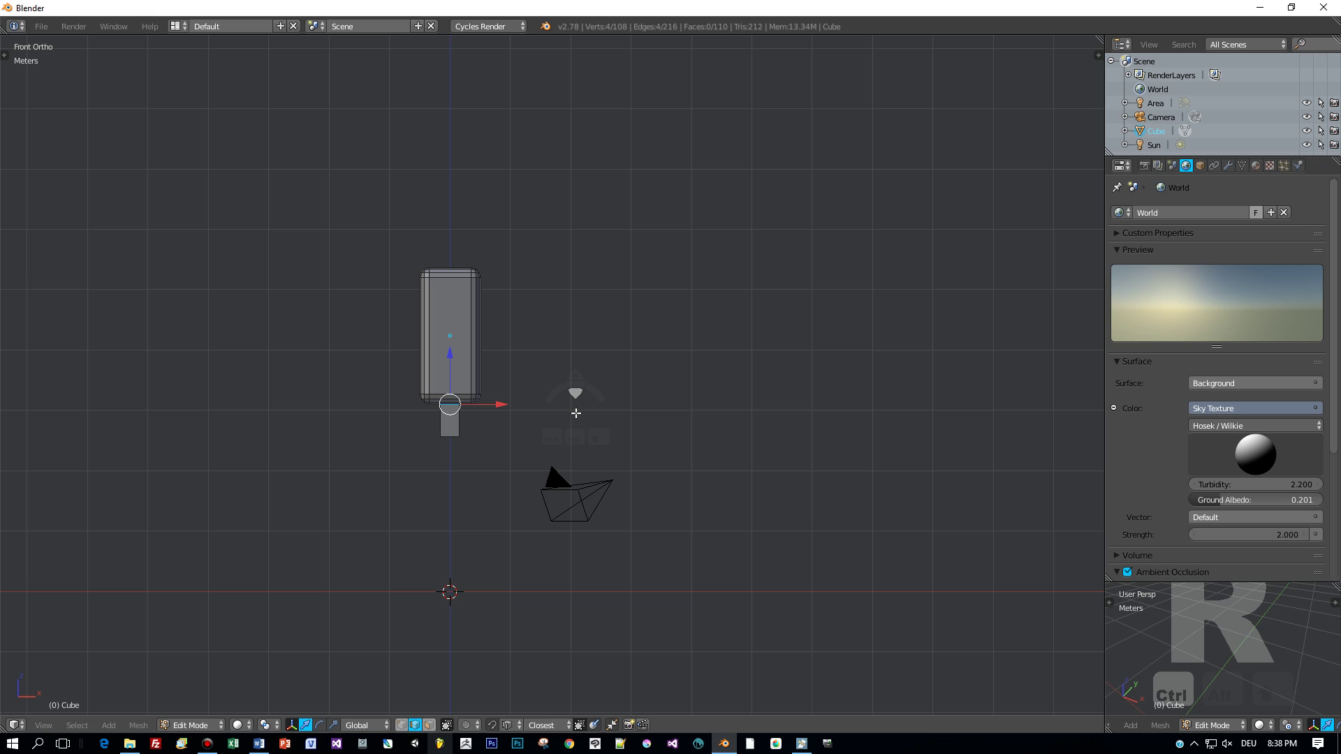
key(ctrl+Tab)
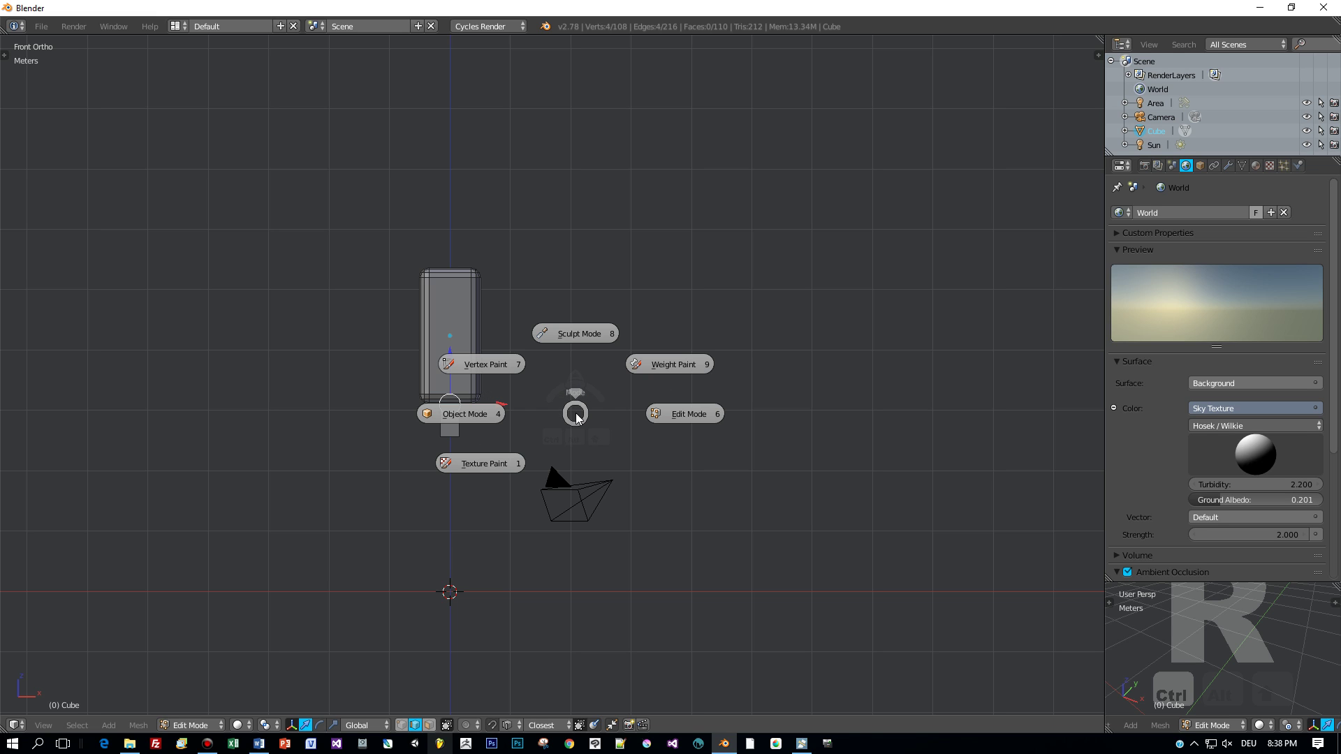
Step: Back in Object Mode, duplicate the block vertically and flip the copy 180° around X
click(490, 415)
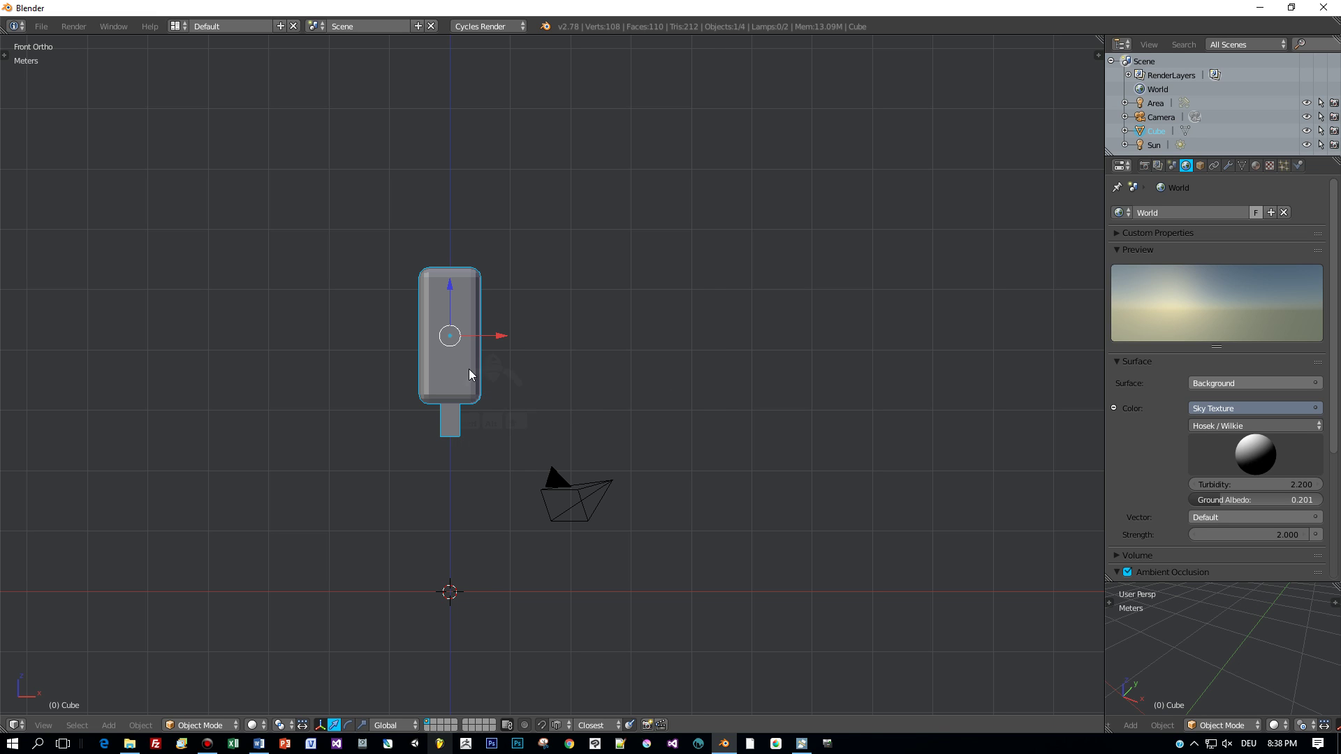
key(shift+d)
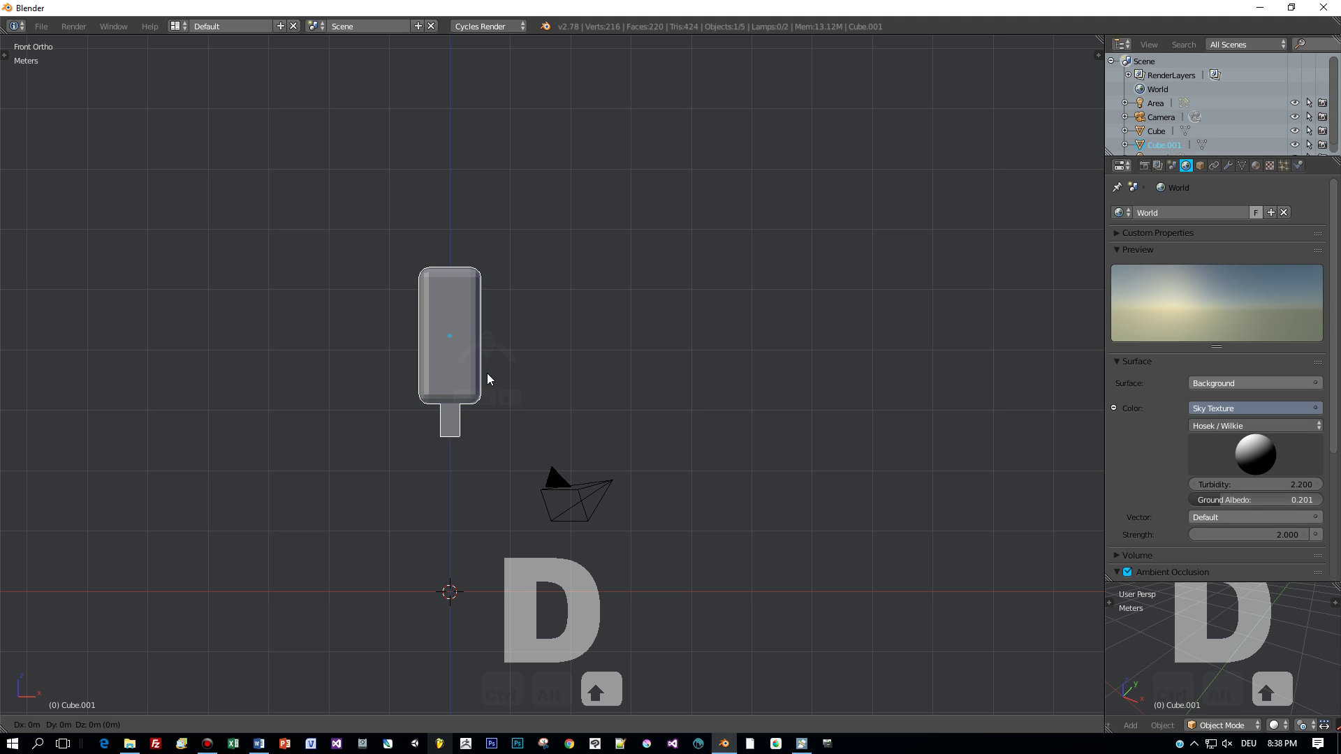
key(z)
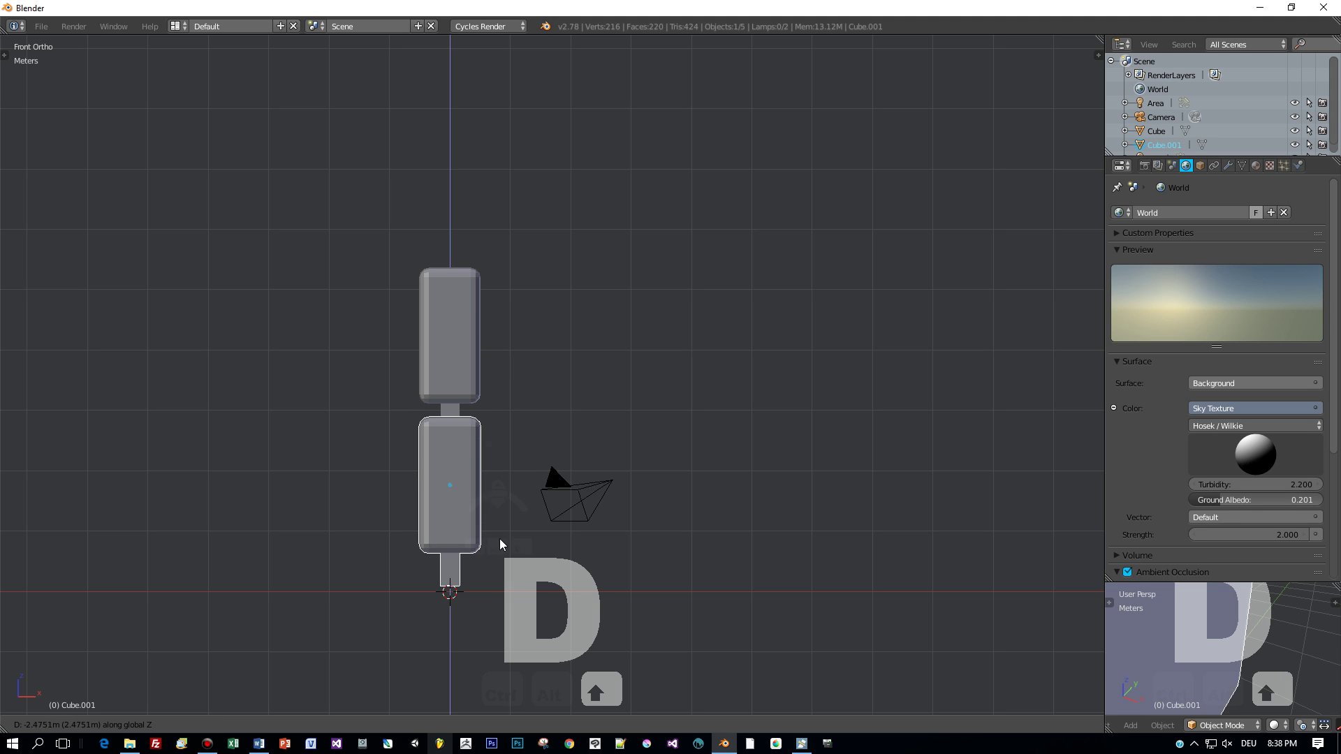
click(504, 594)
key(r)
text(x)
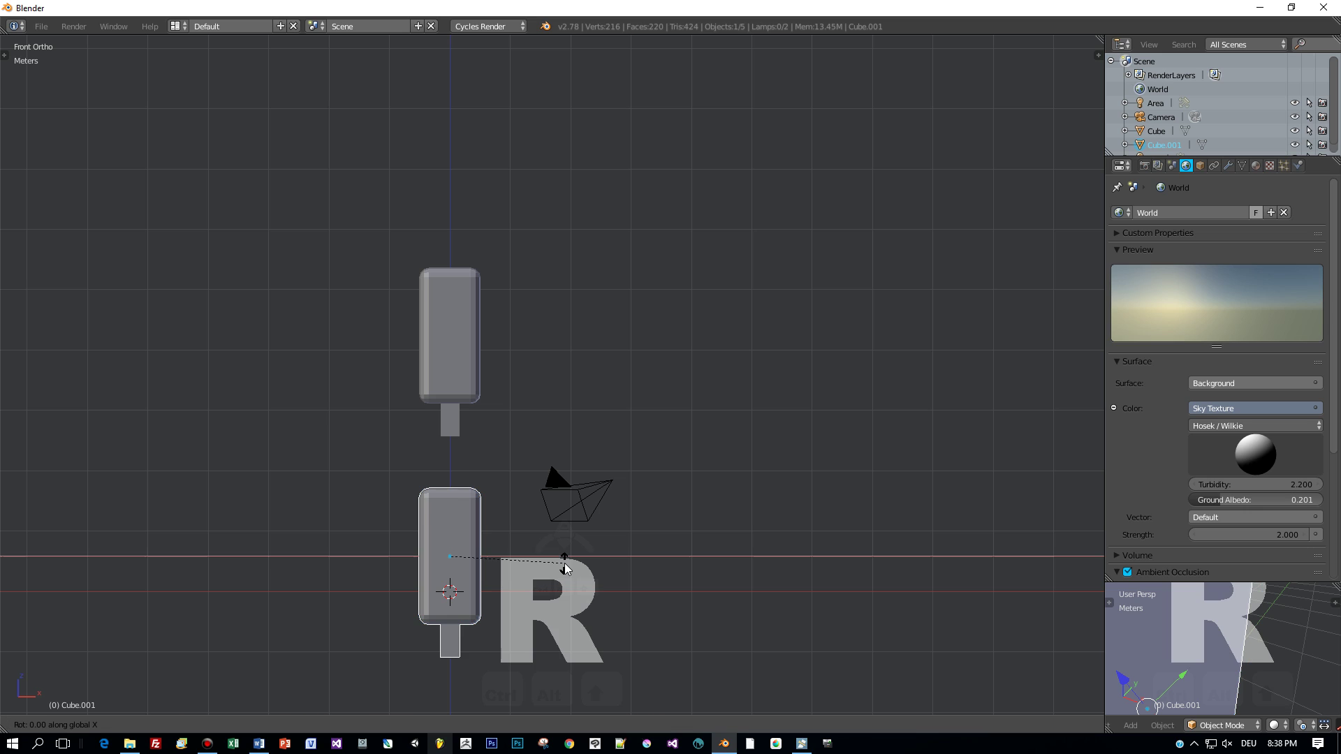
text(180)
key(Return)
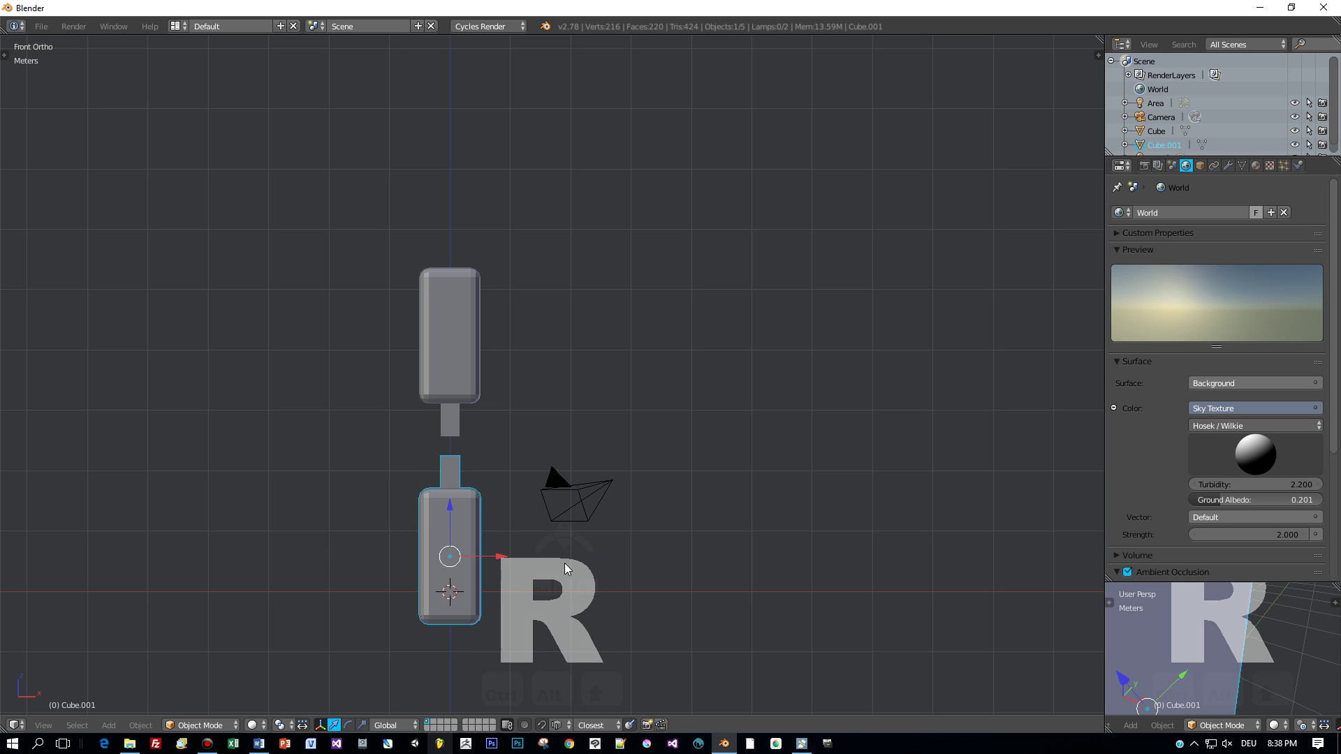
Step: Select both blocks and move them higher up together
shift+right_click(458, 385)
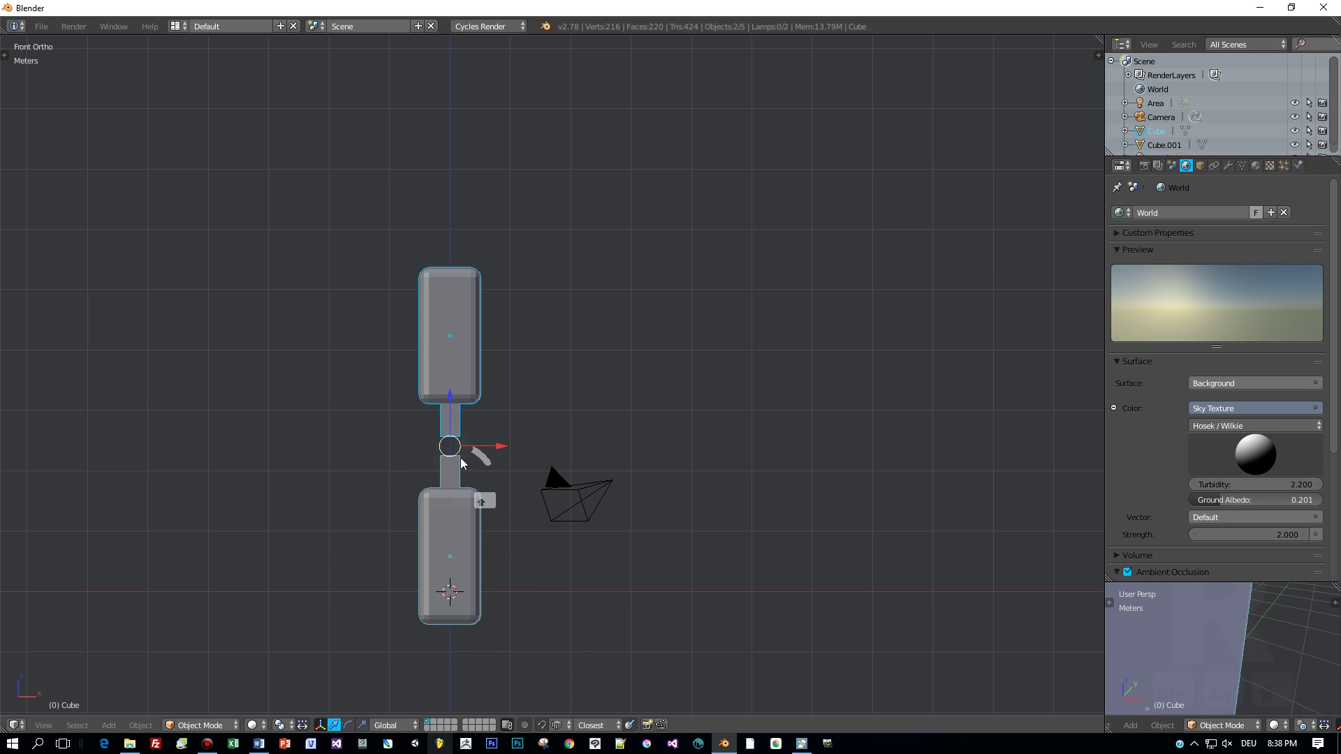
key(g)
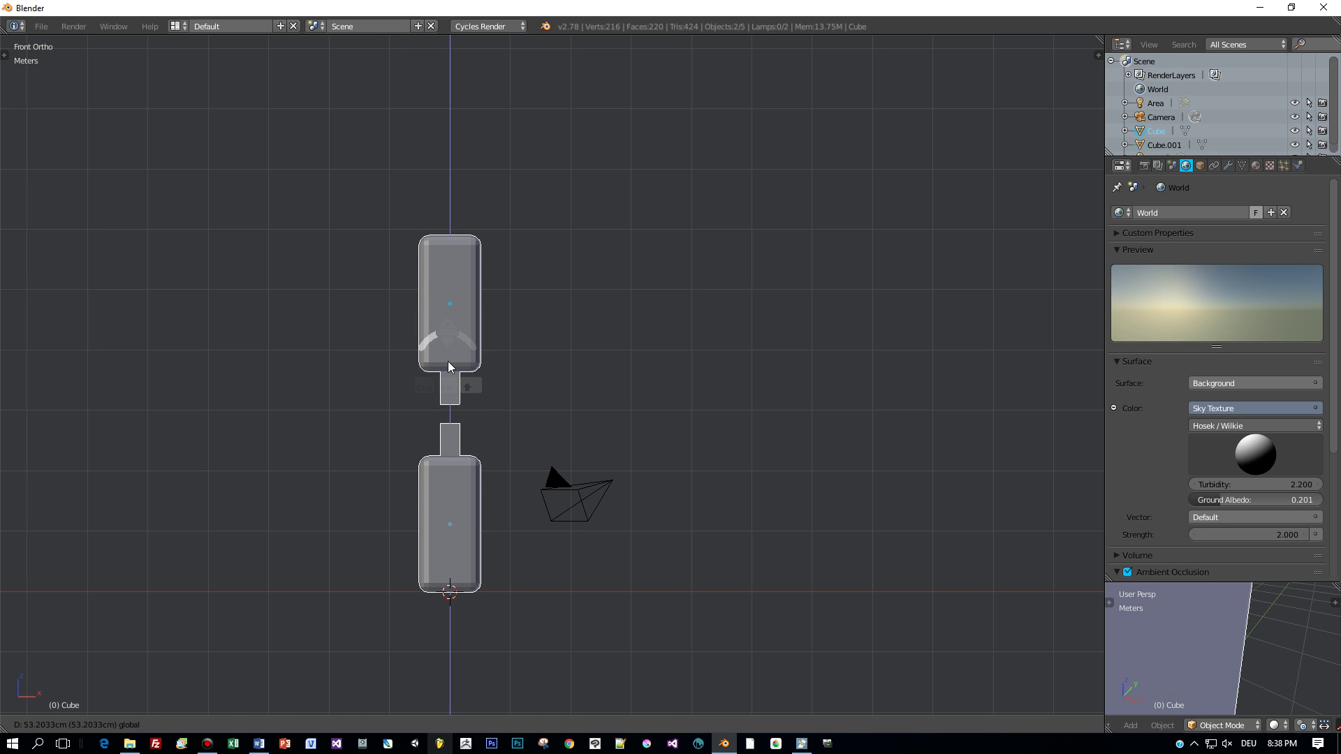
click(447, 362)
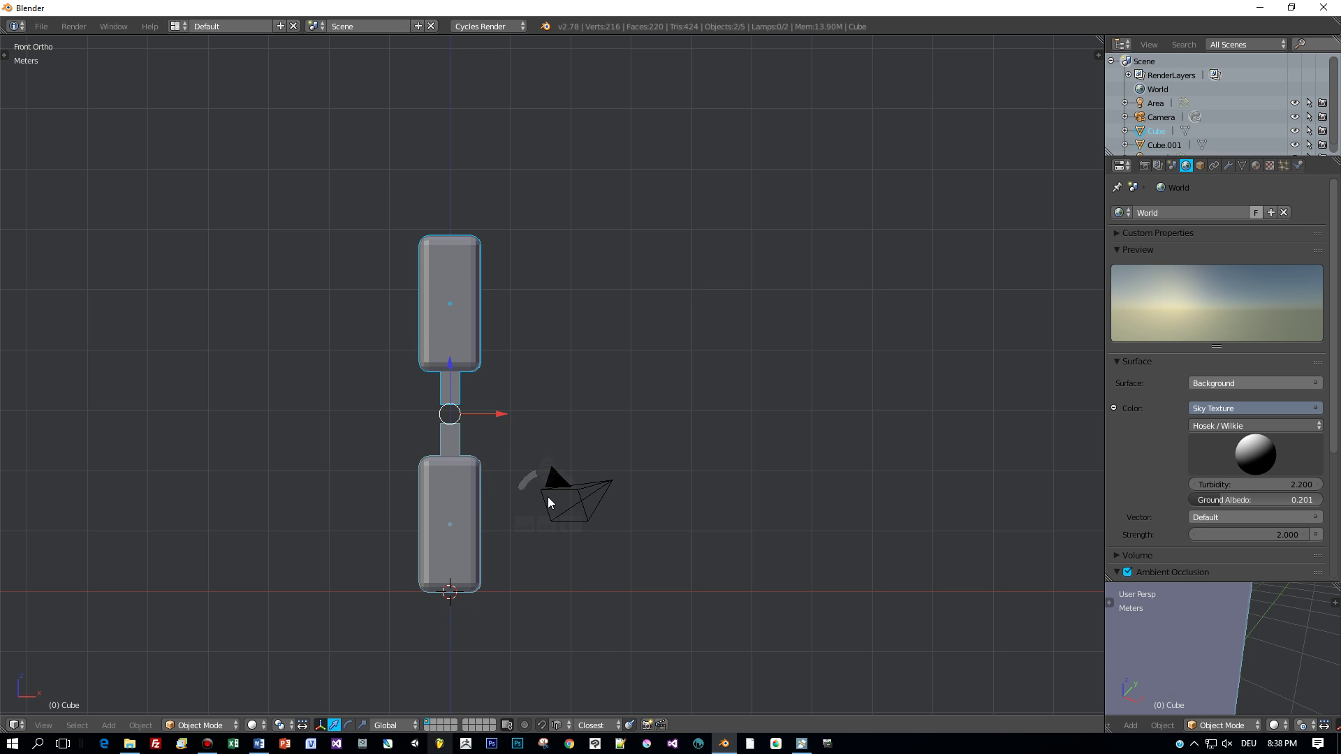
scroll(548, 497, up, 2)
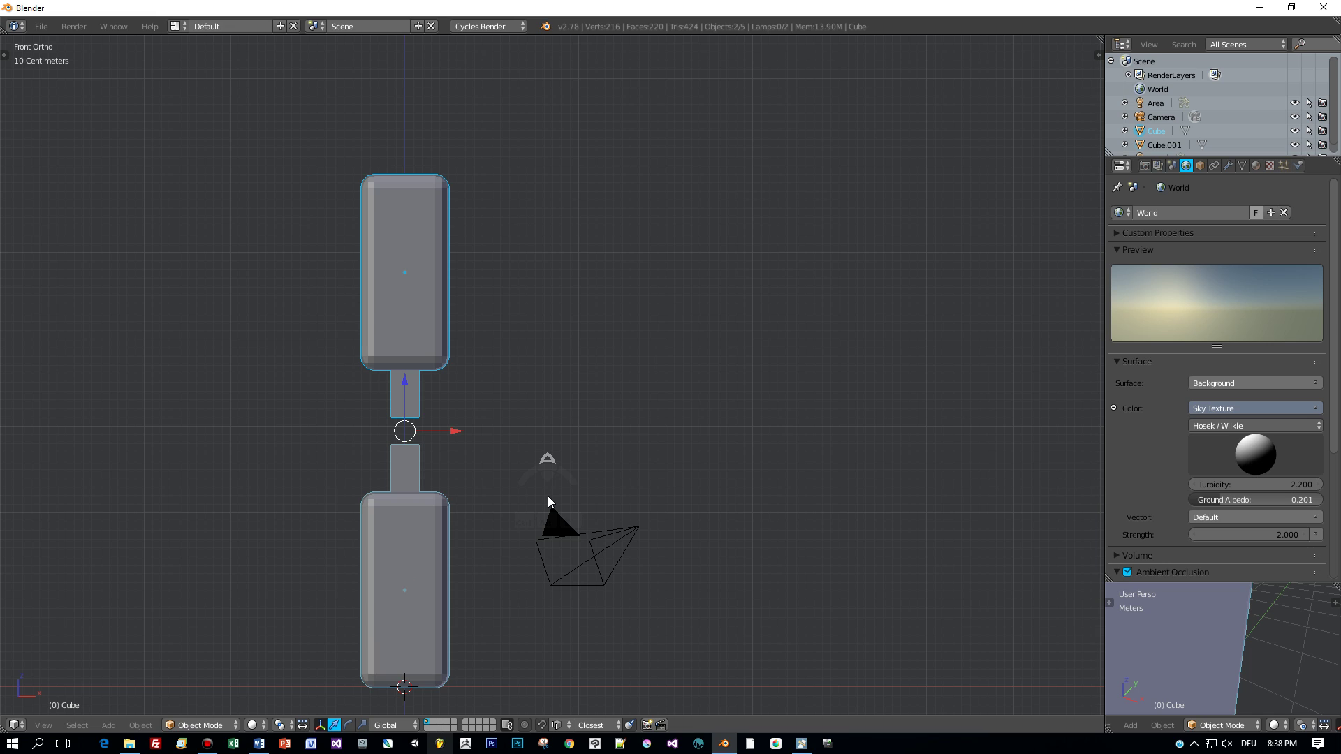
key(shift+a)
mouse_move(548, 498)
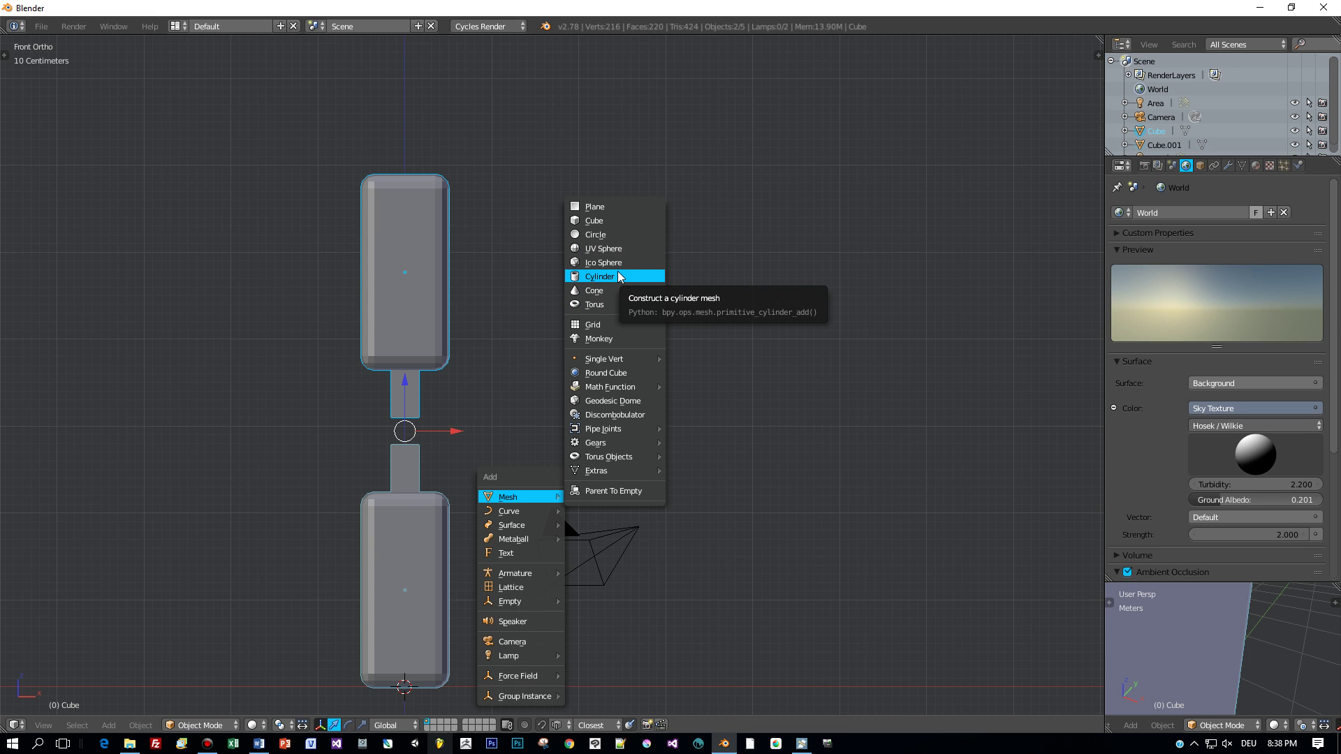
Step: Add a UV sphere, raise it between the blocks and shrink it to joint size
click(620, 249)
scroll(555, 430, down, 3)
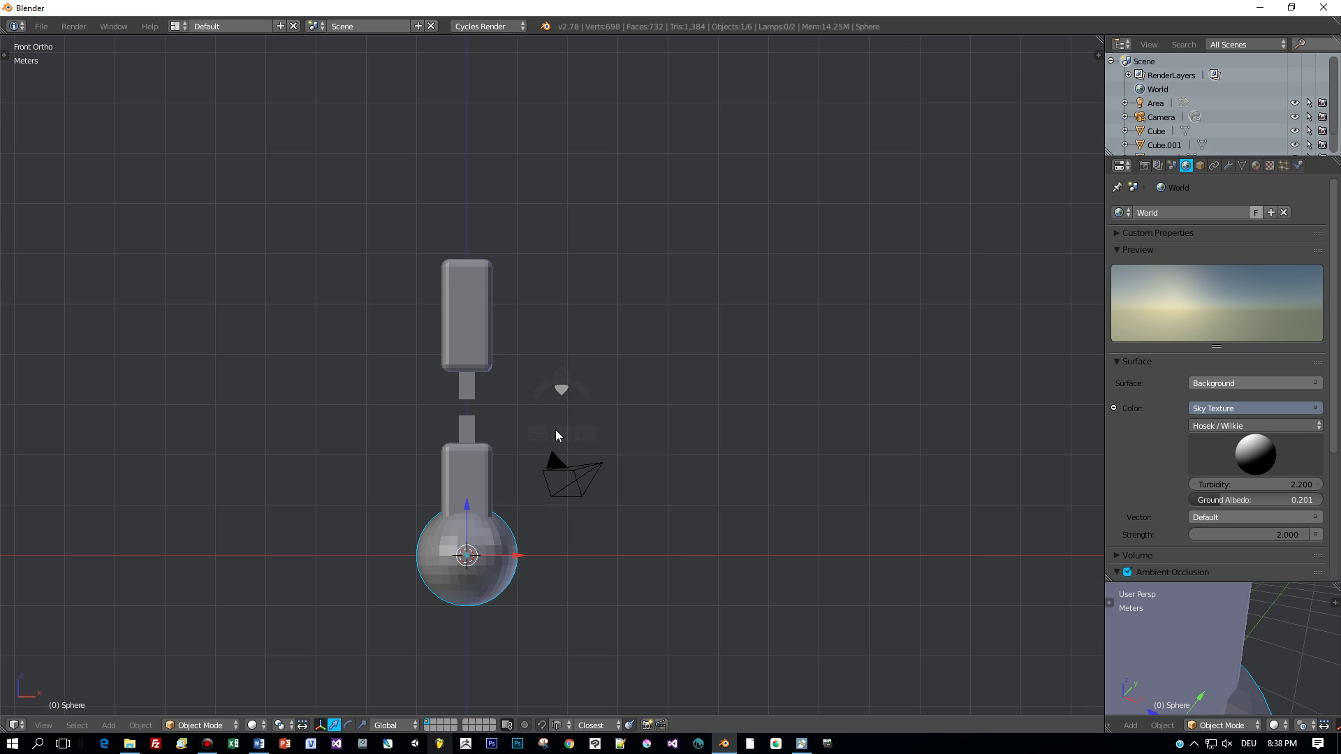
drag(470, 517, 485, 352)
key(s)
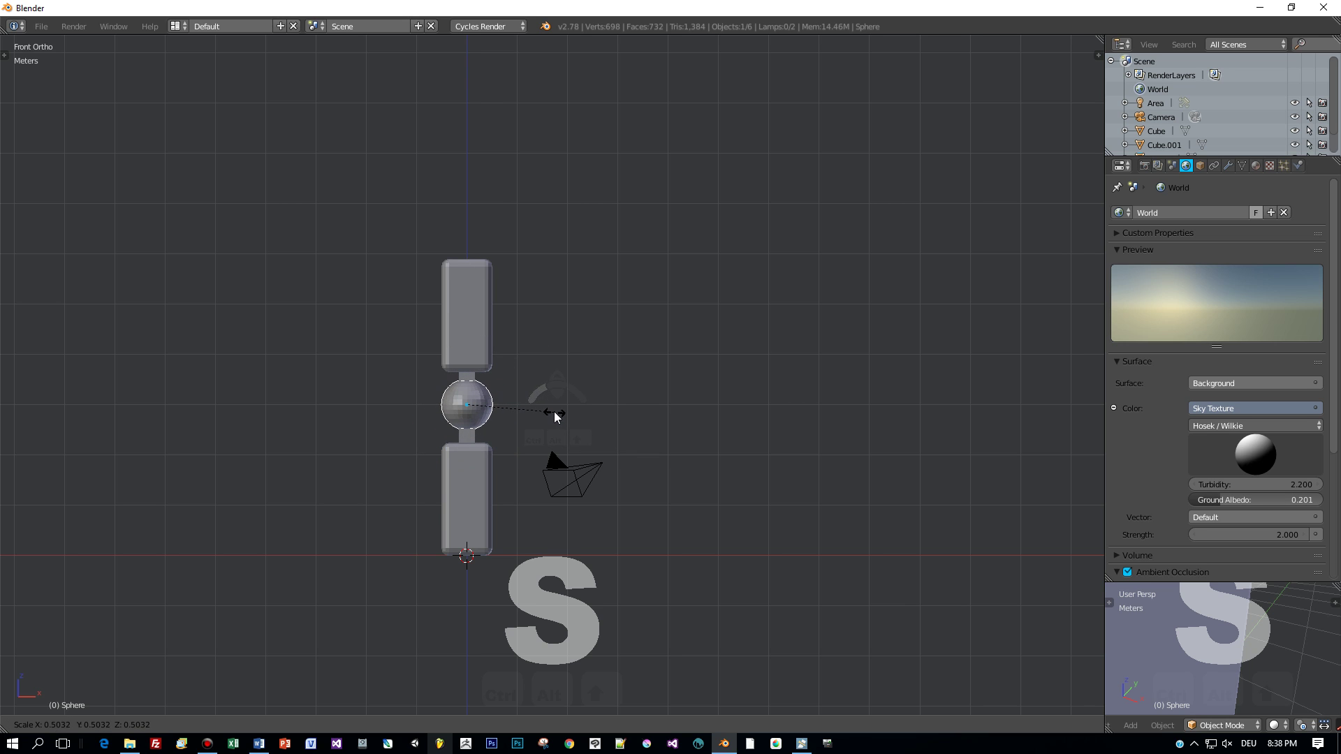
click(556, 416)
scroll(556, 416, up, 3)
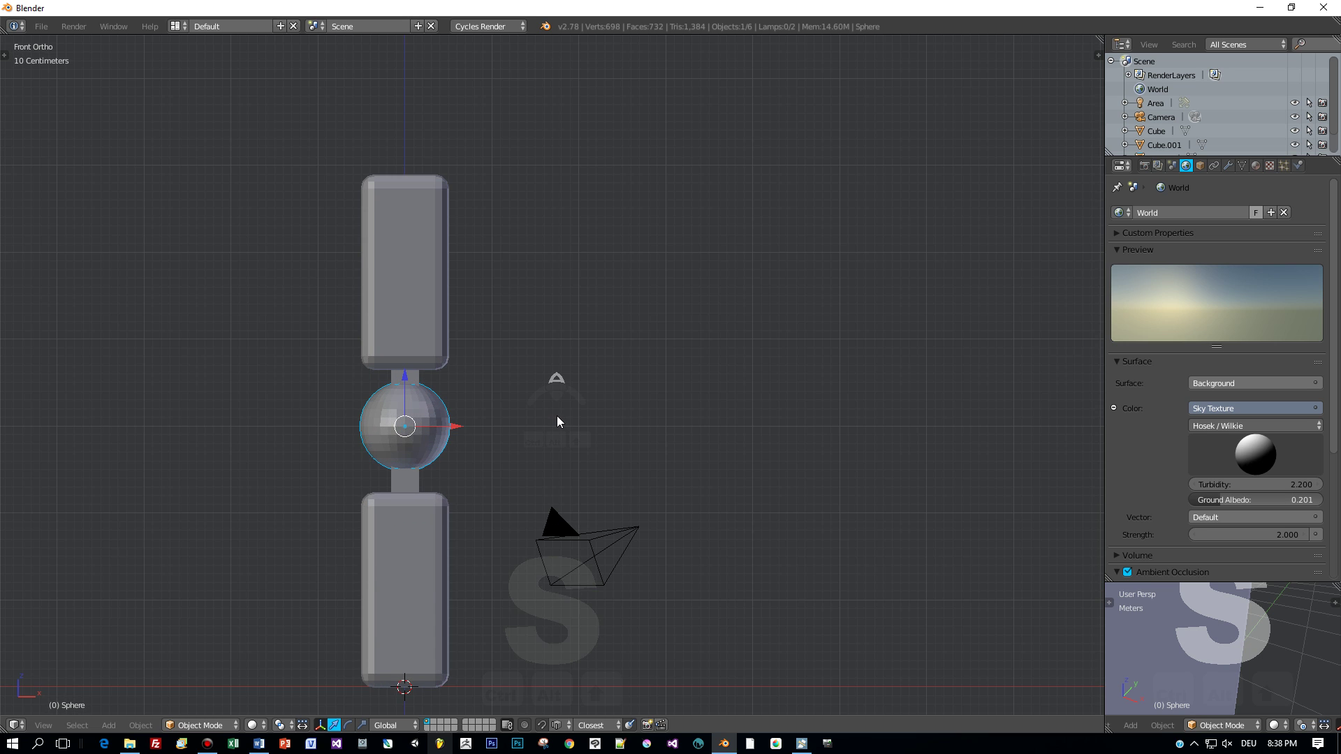
shift+middle_drag(686, 295, 723, 329)
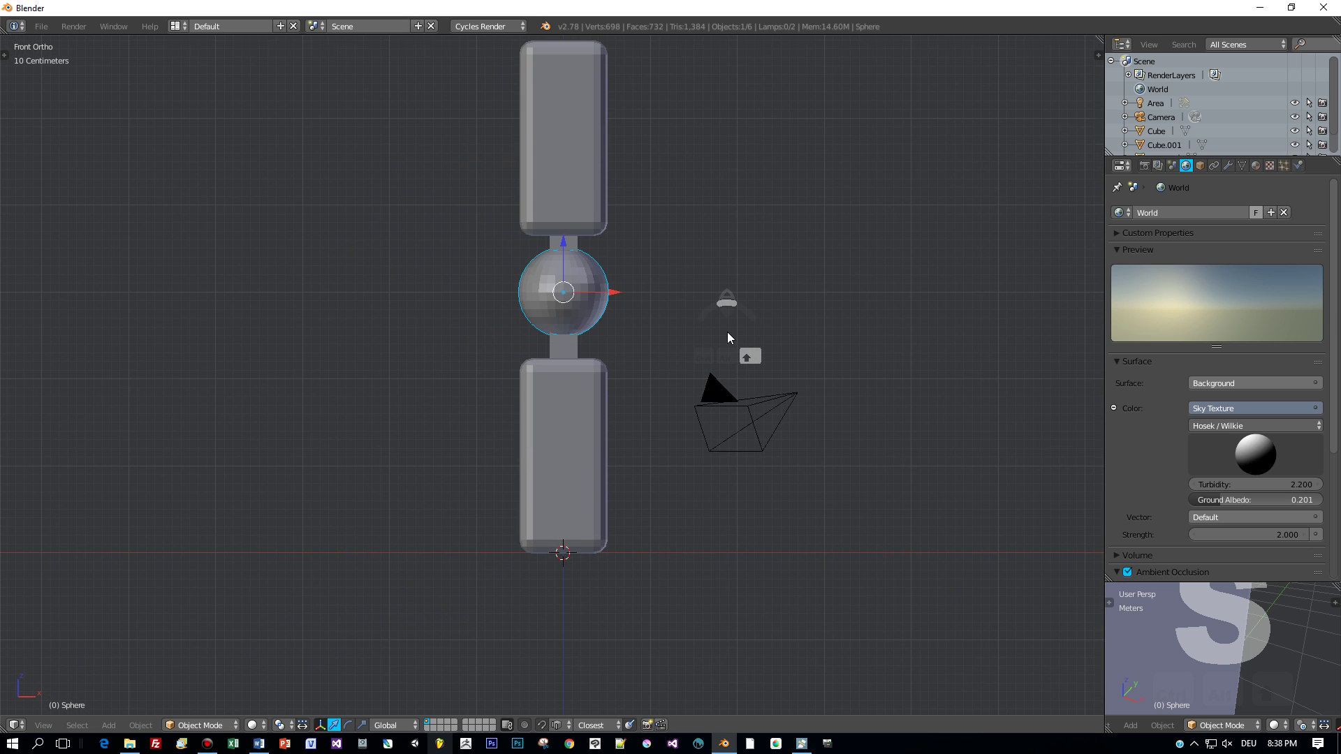
Step: Give both the lower and upper arm blocks smooth shading
key(t)
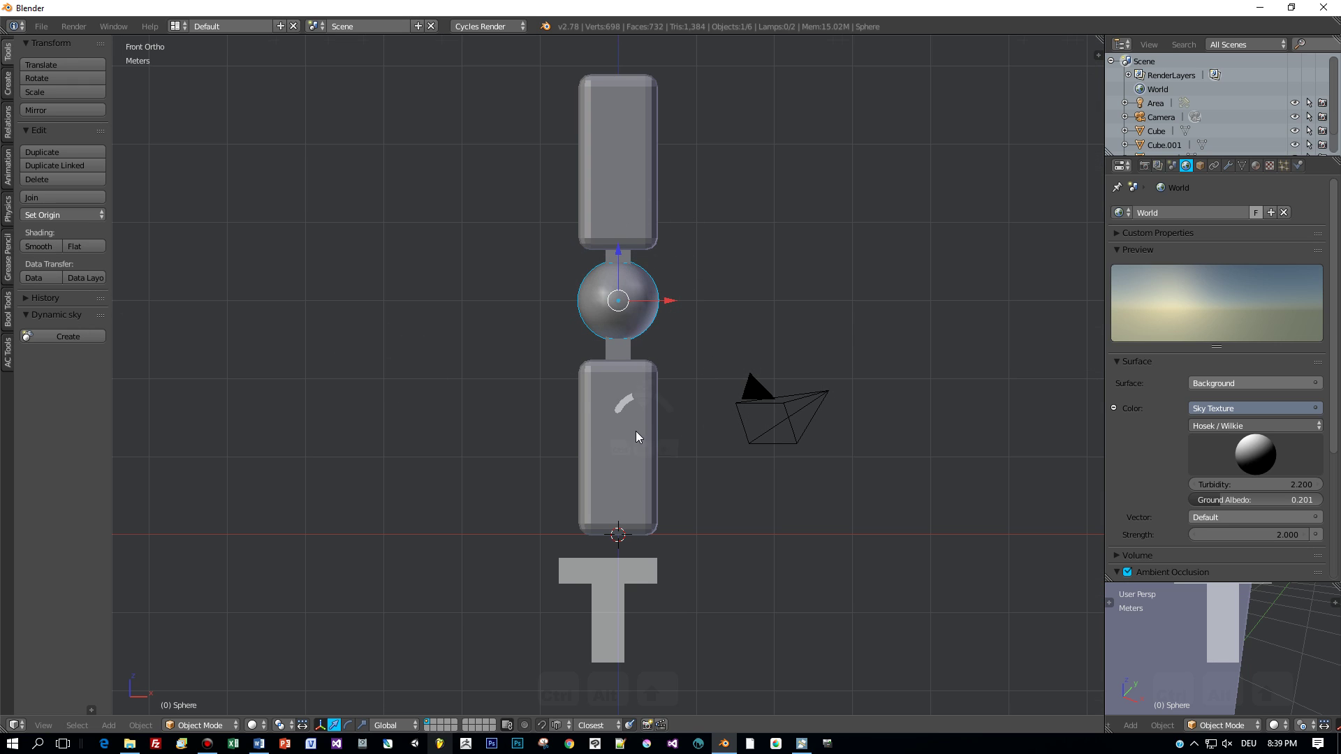
right_click(636, 430)
shift+right_click(627, 187)
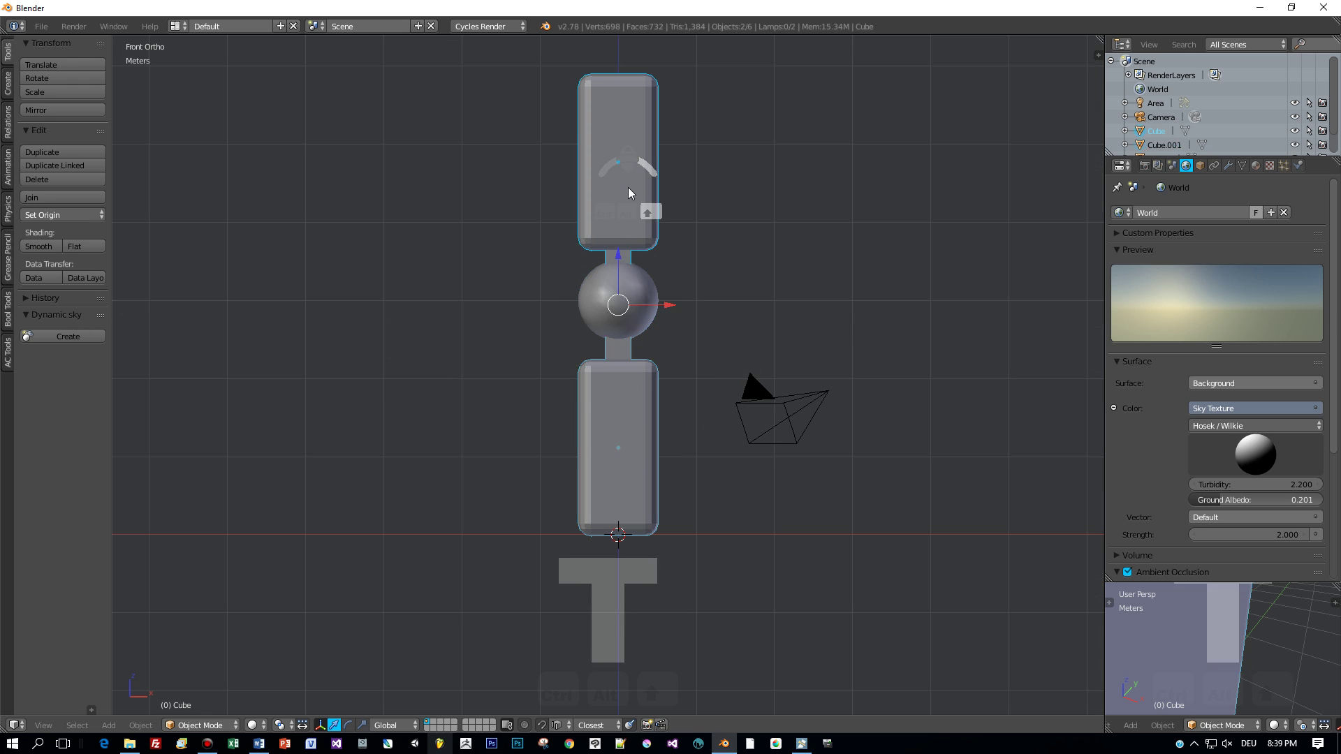
click(38, 247)
scroll(601, 399, up, 3)
shift+middle_drag(807, 383, 733, 477)
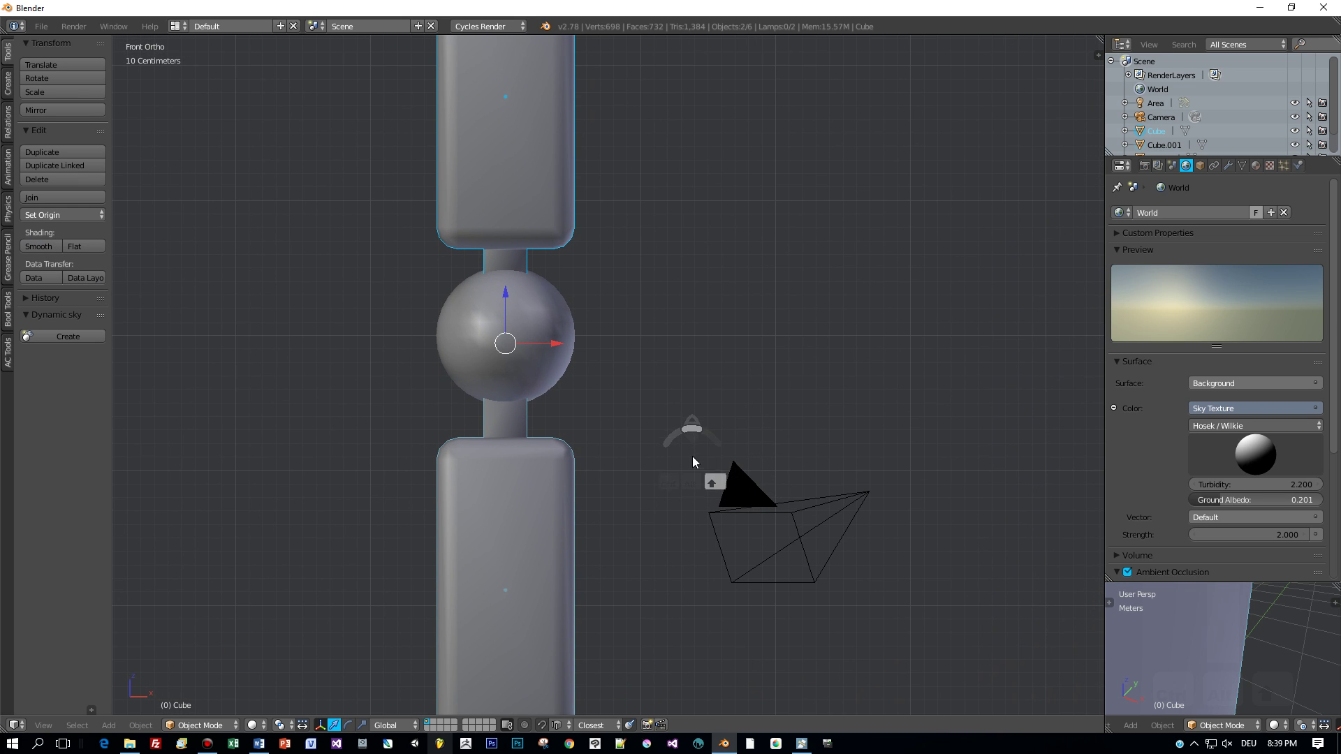
scroll(671, 442, down, 1)
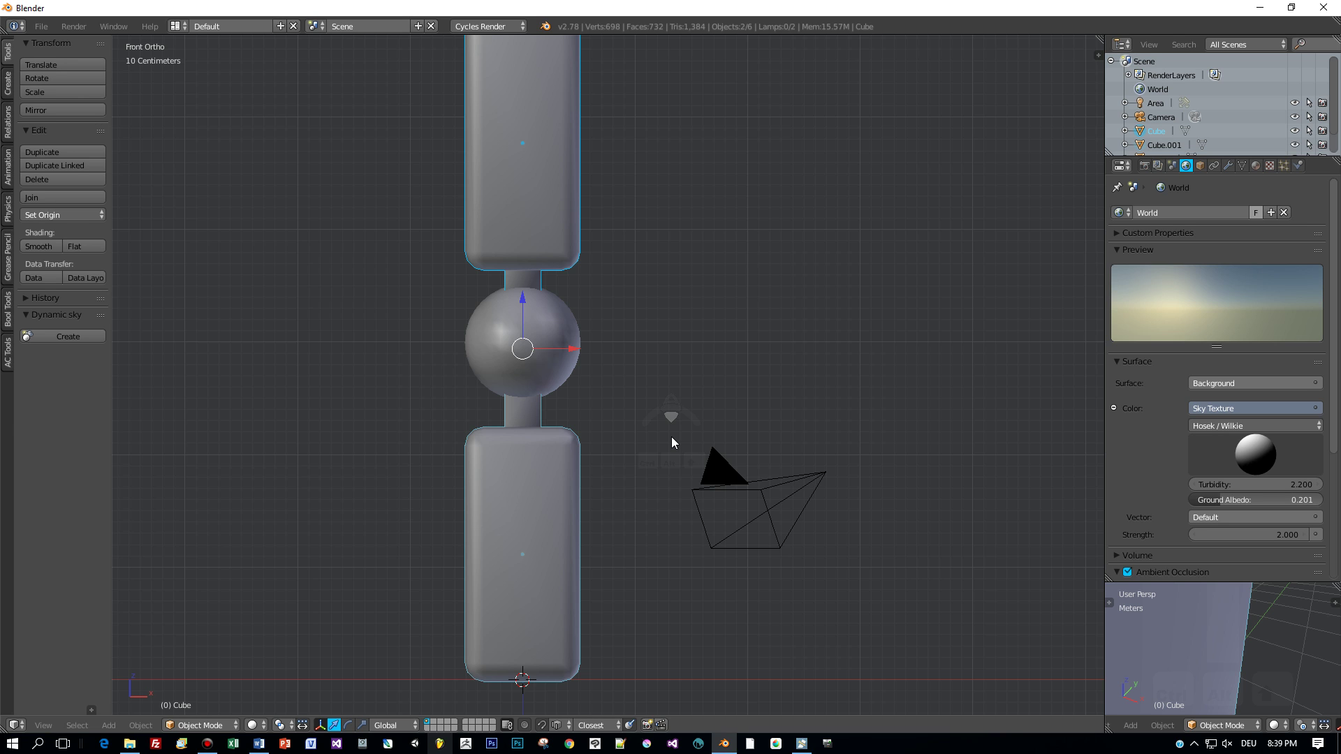
key(z)
click(785, 440)
scroll(677, 361, up, 2)
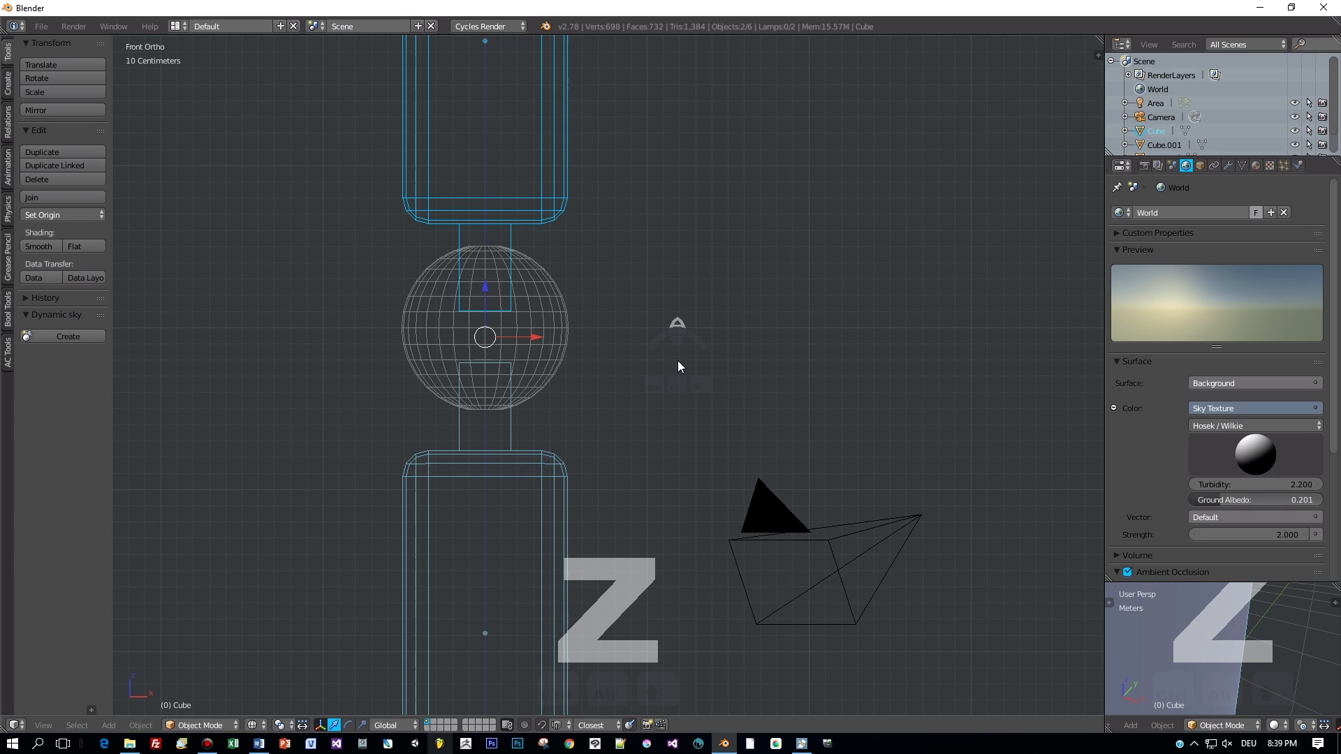
scroll(677, 360, up, 1)
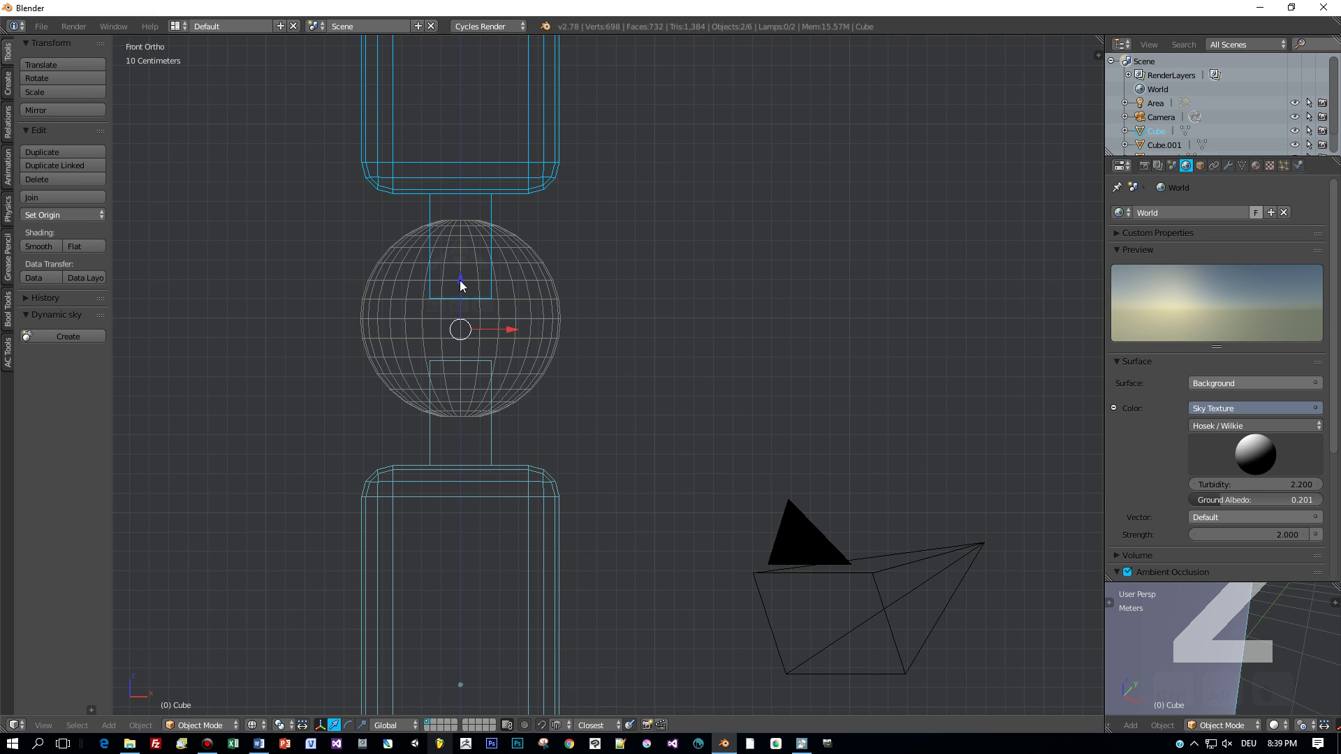
drag(459, 280, 466, 267)
scroll(633, 340, down, 5)
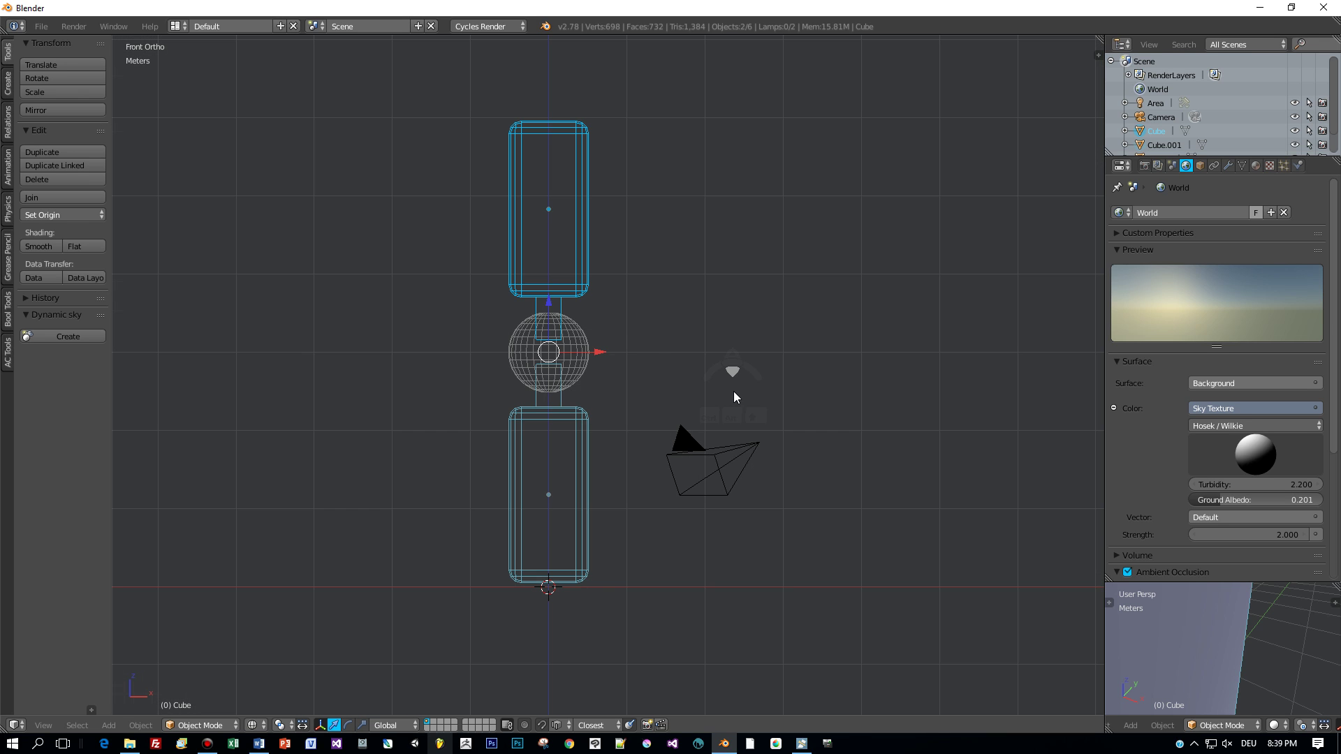
scroll(733, 391, up, 2)
key(Tab)
click(618, 386)
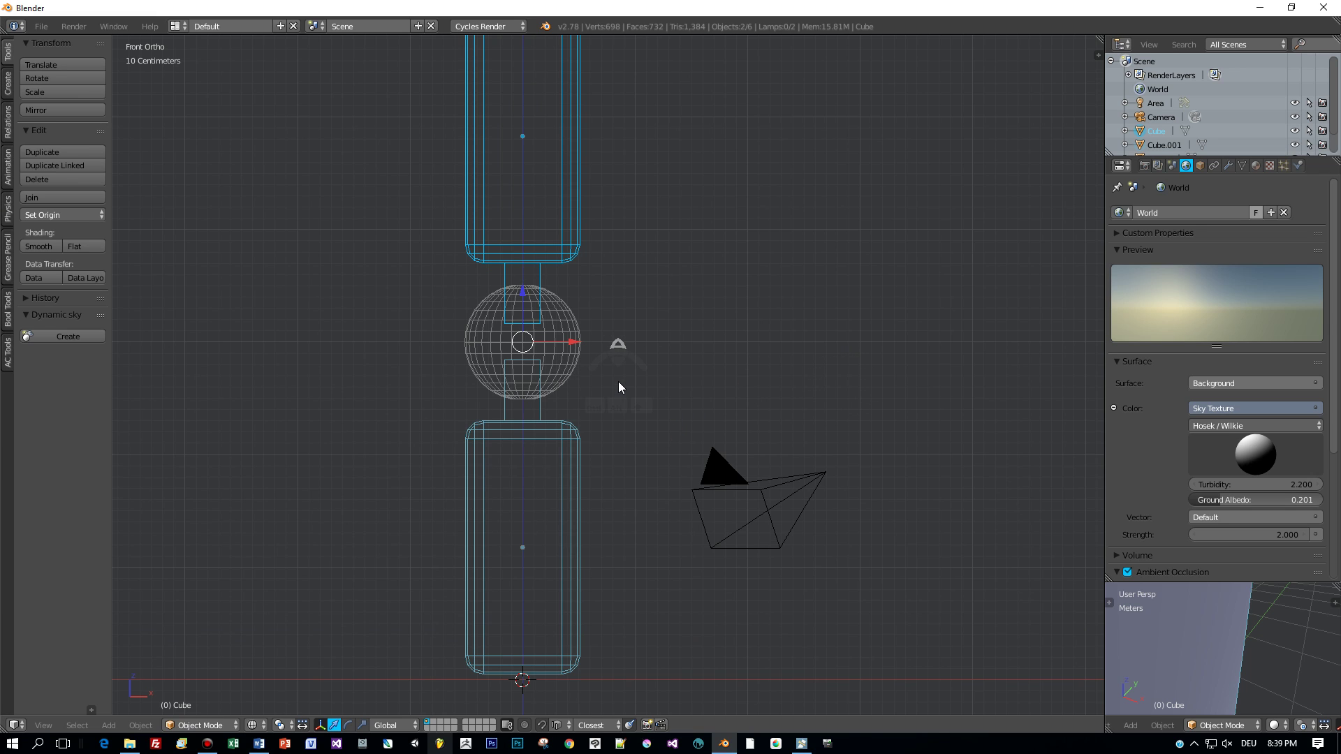
key(z)
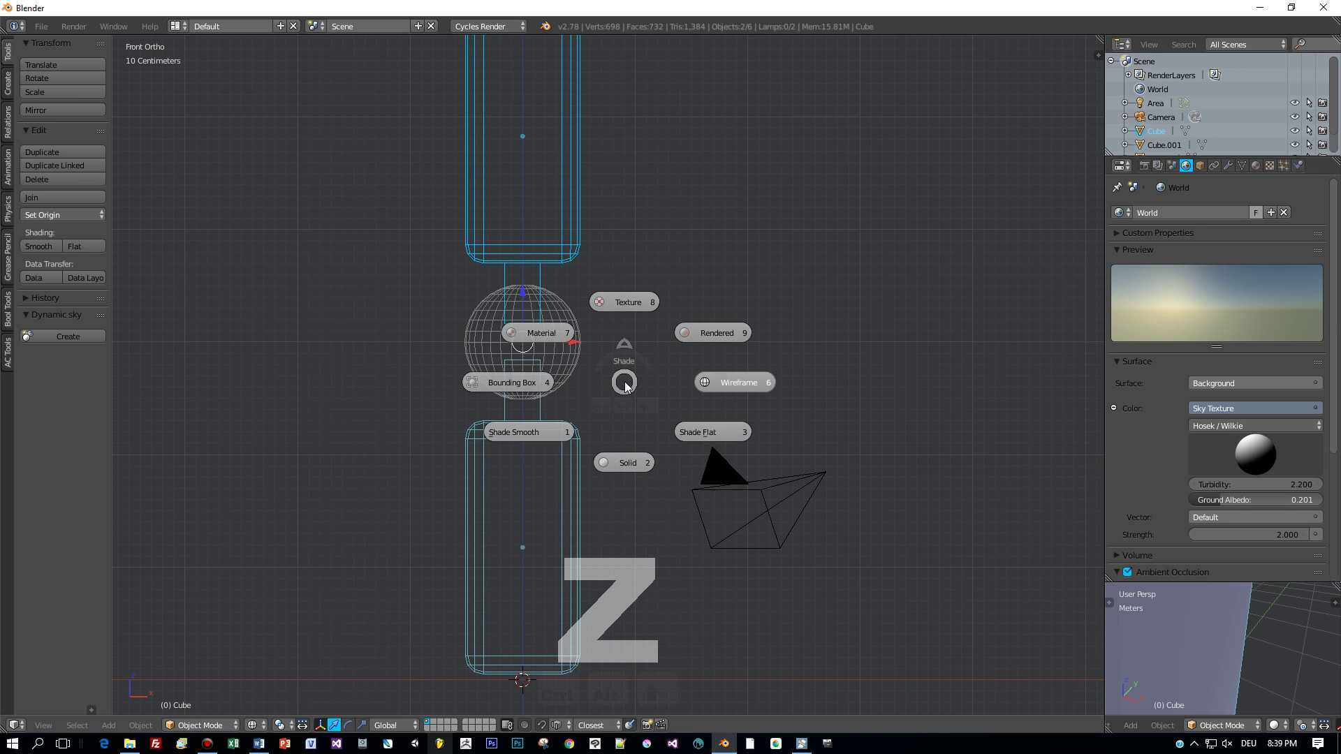
click(624, 465)
Step: Parent the sphere joint to the upper block and test that it follows
right_click(527, 230)
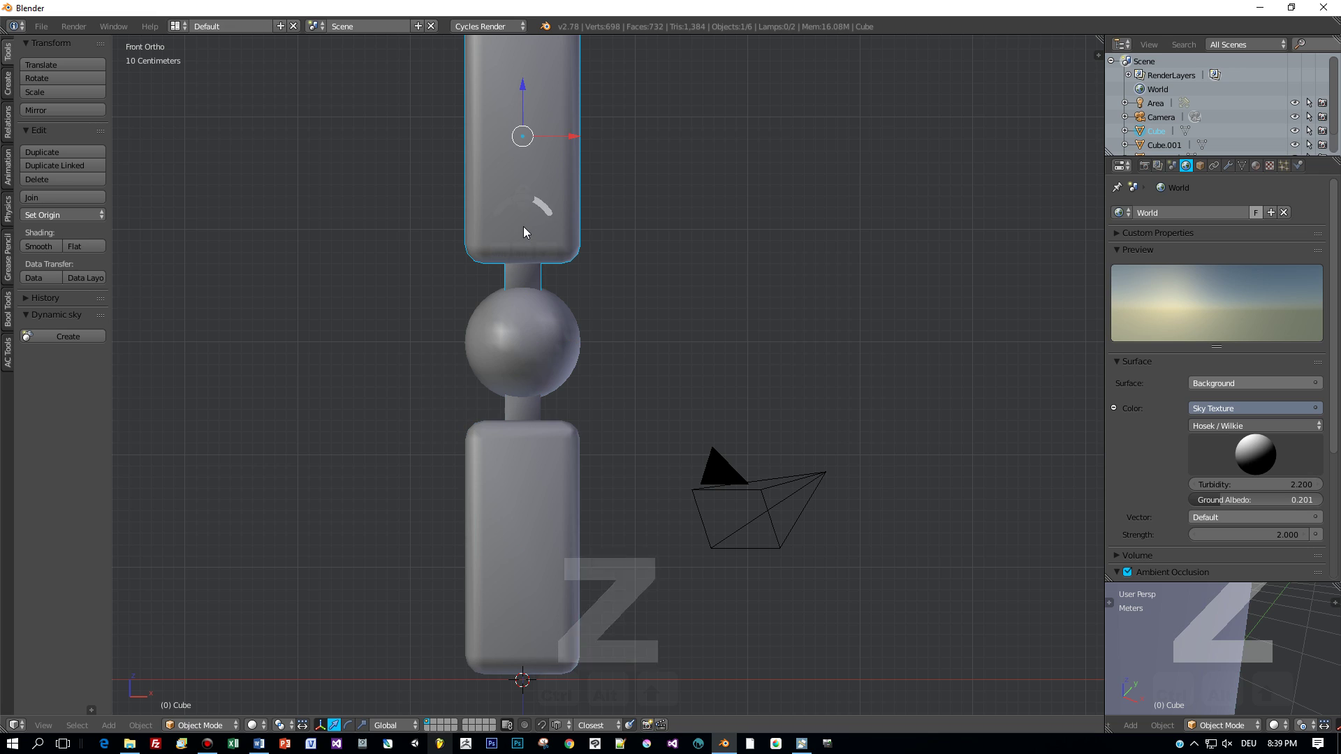
right_click(543, 354)
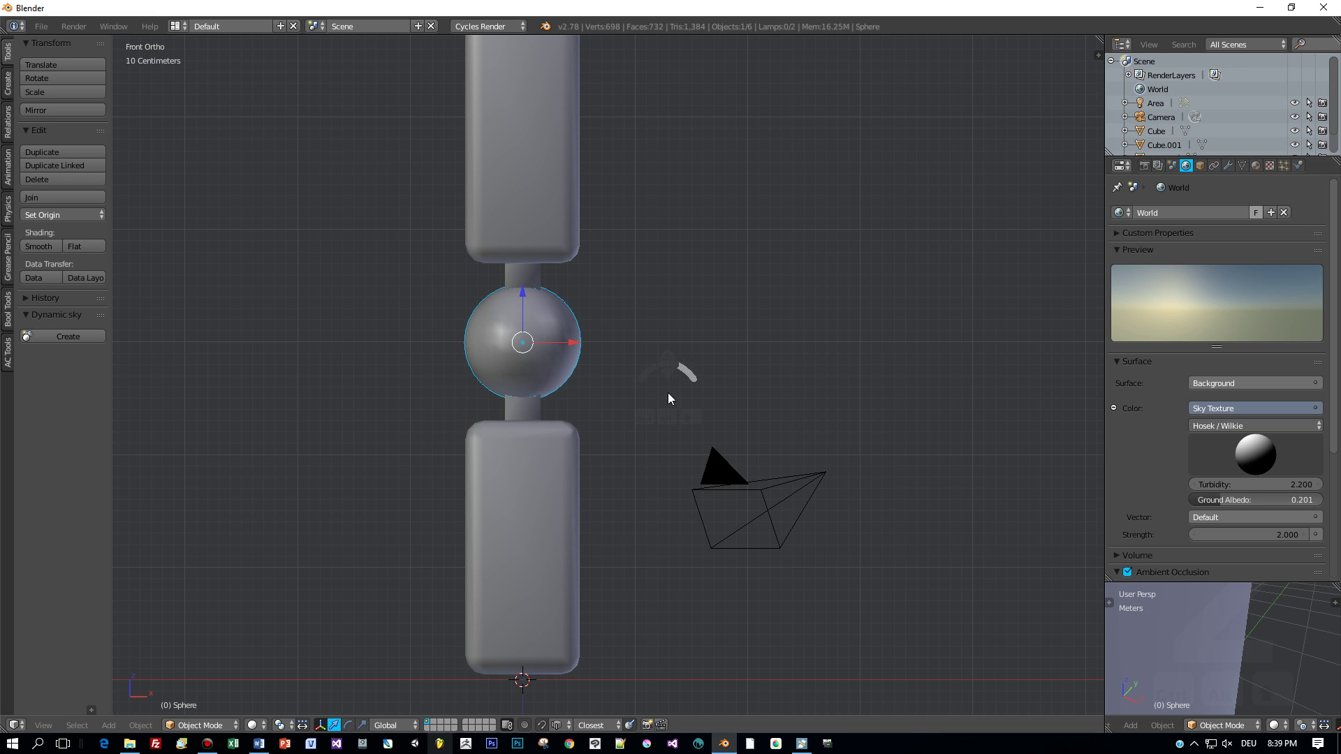
shift+right_click(536, 222)
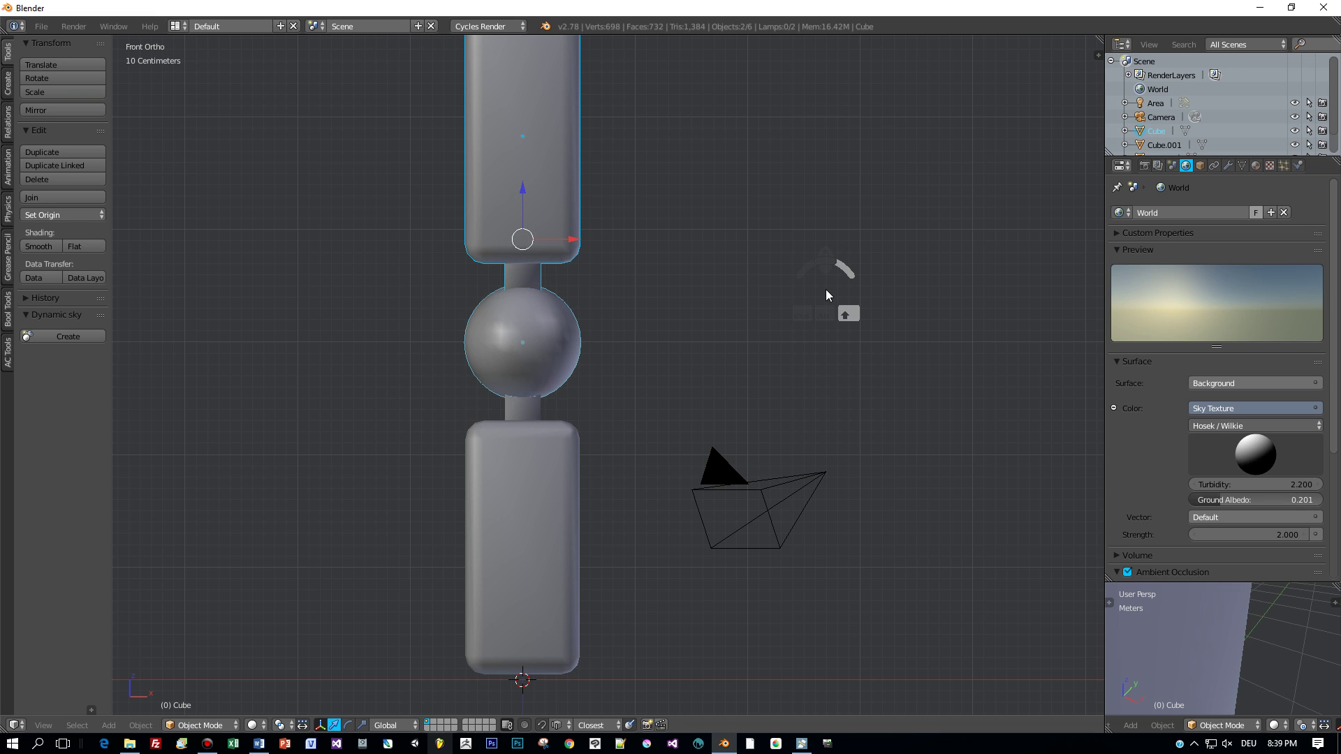
key(ctrl+p)
click(828, 291)
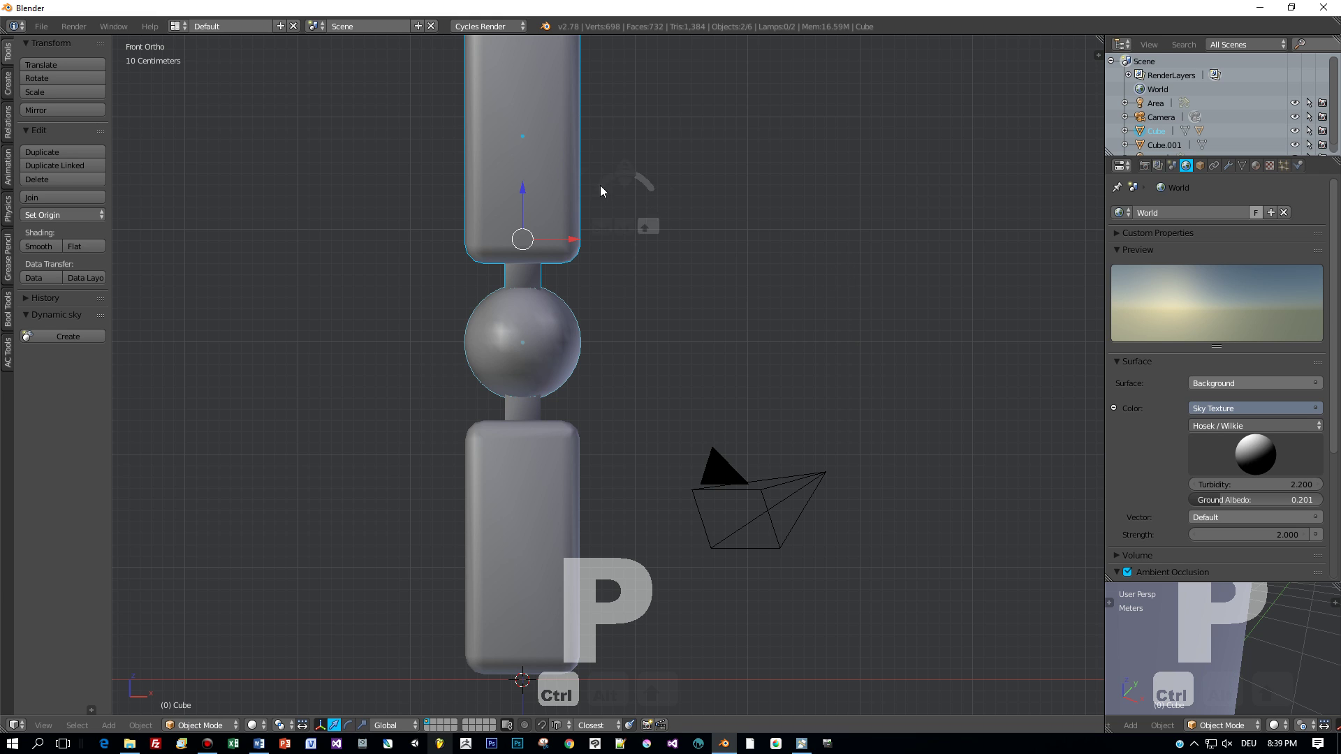
right_click(530, 171)
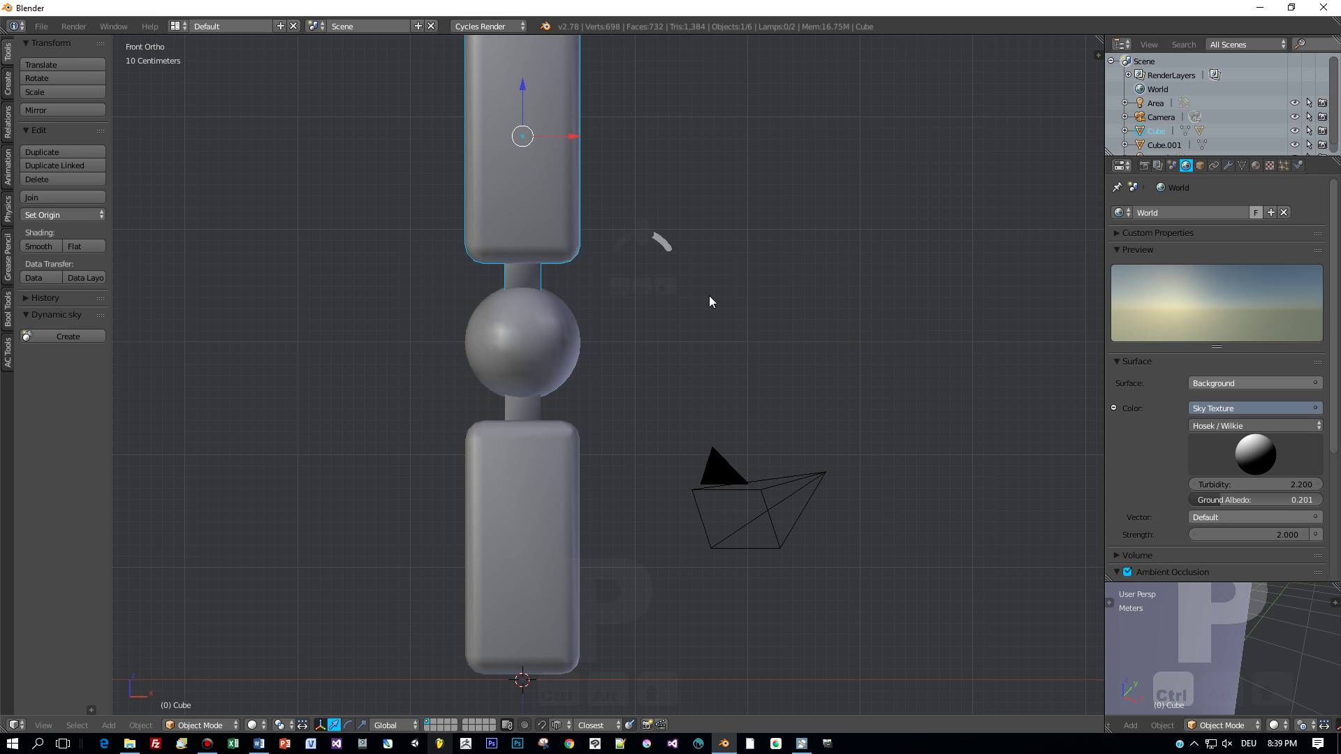
key(g)
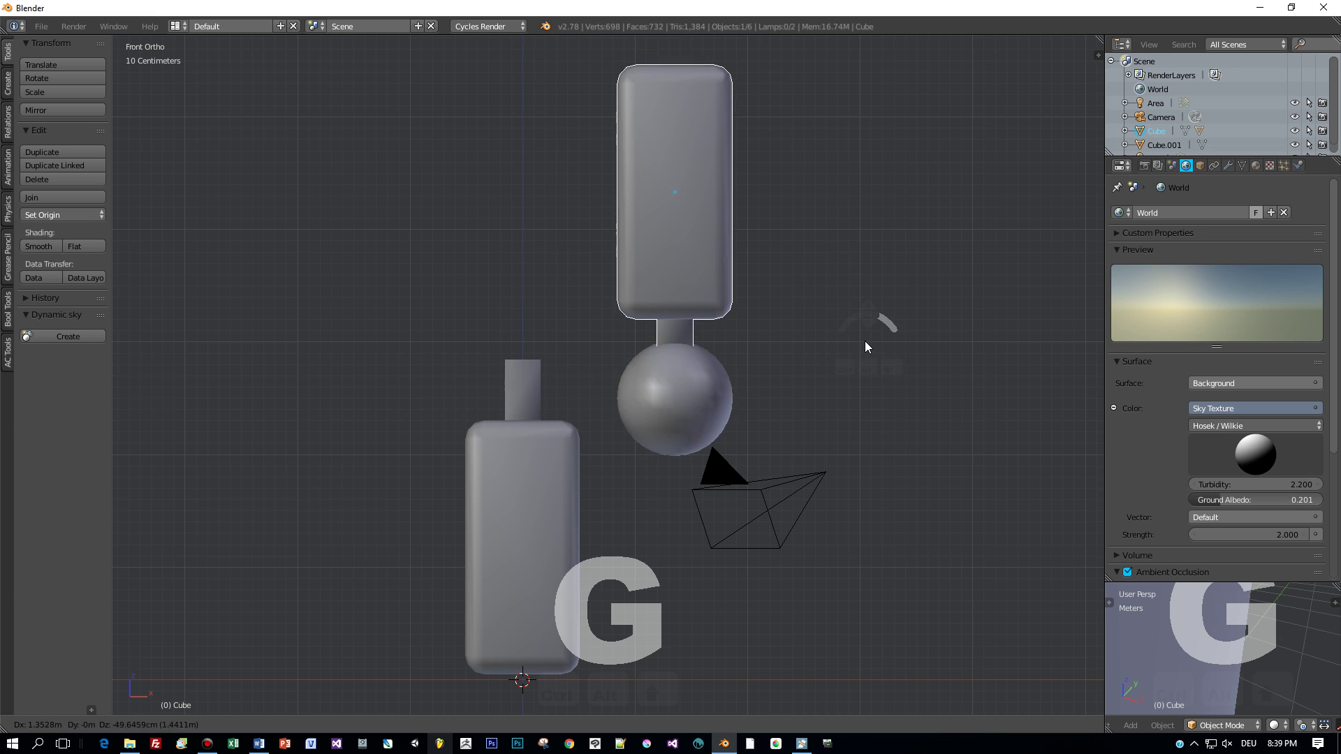
right_click(864, 346)
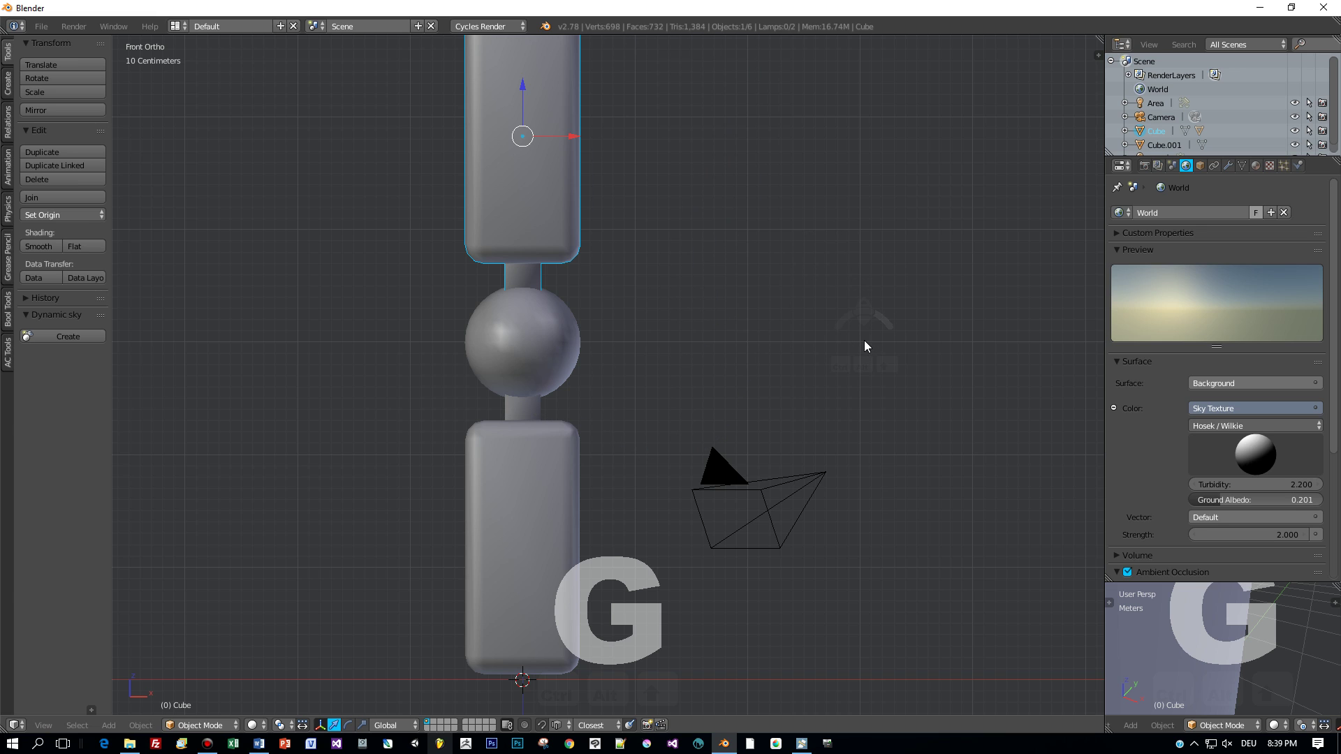
Step: Parent Cube.001 to the sphere joint and test-move the chain to confirm
right_click(526, 503)
shift+right_click(521, 382)
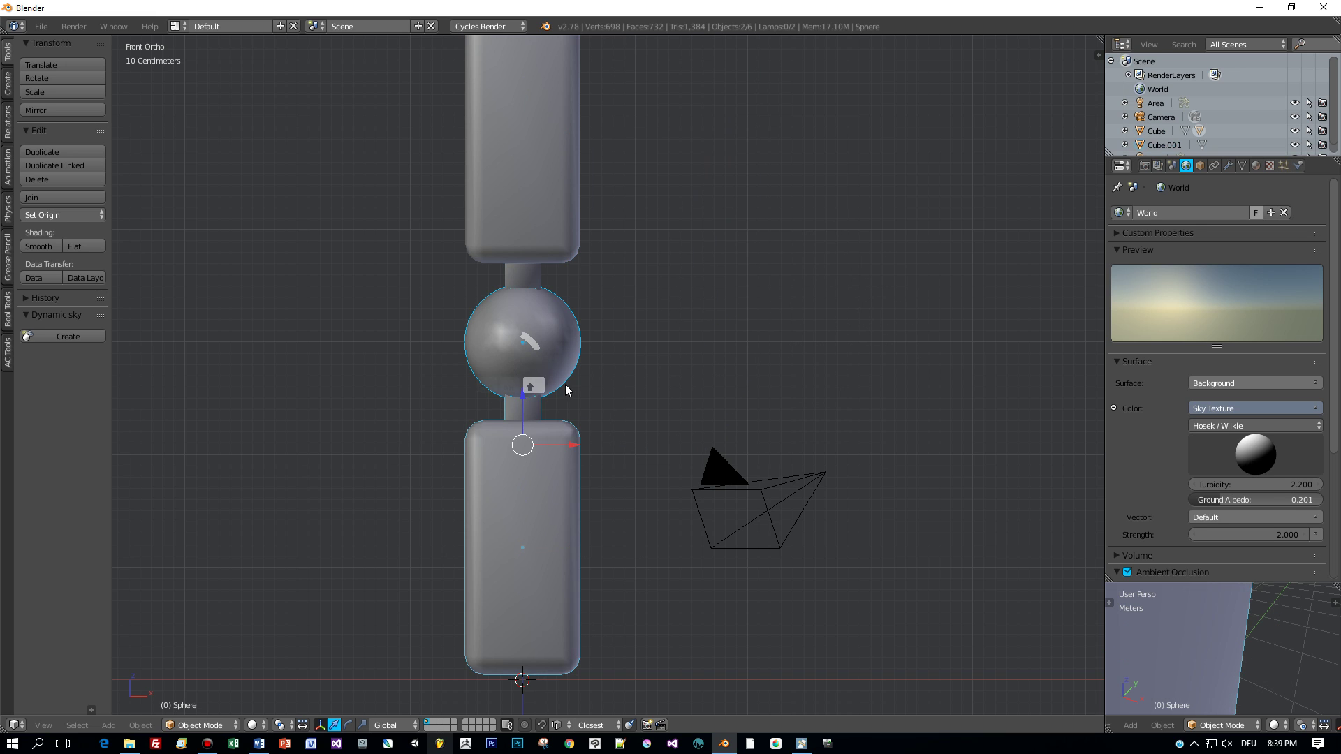
key(ctrl+p)
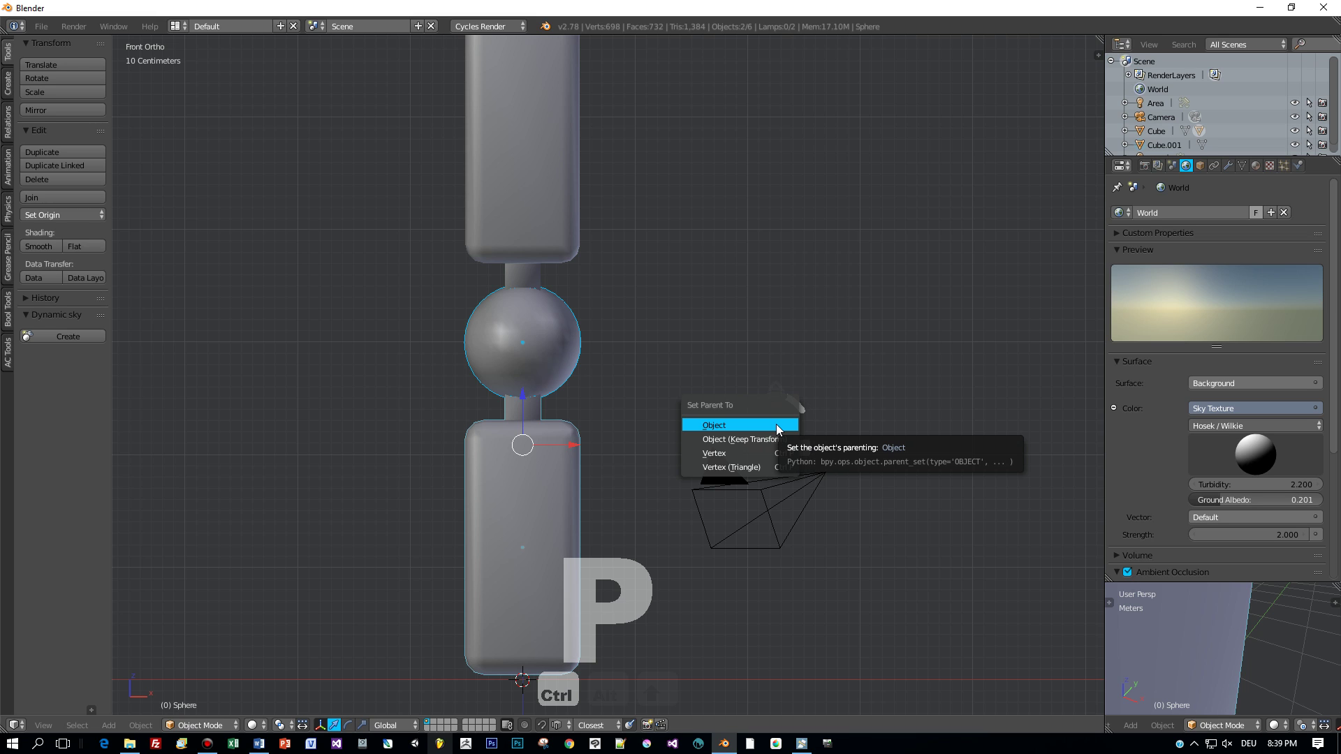
click(778, 427)
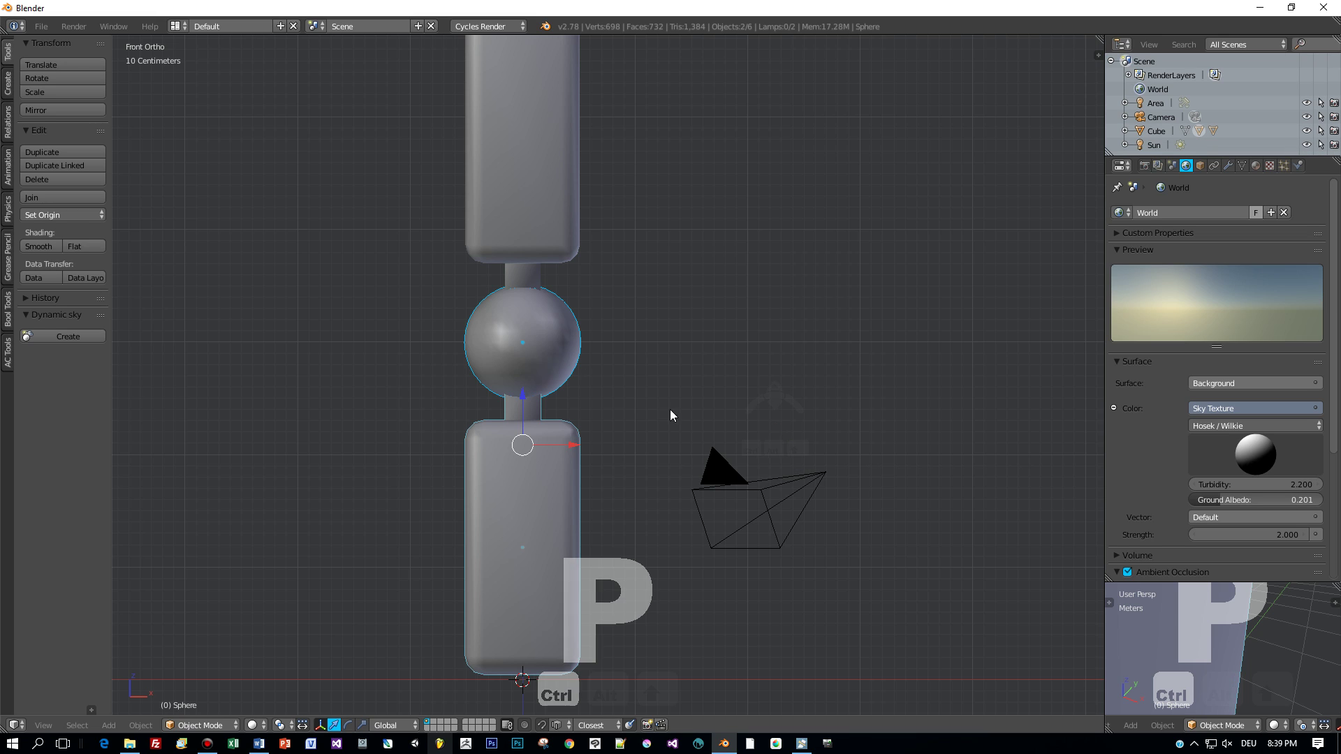
right_click(529, 228)
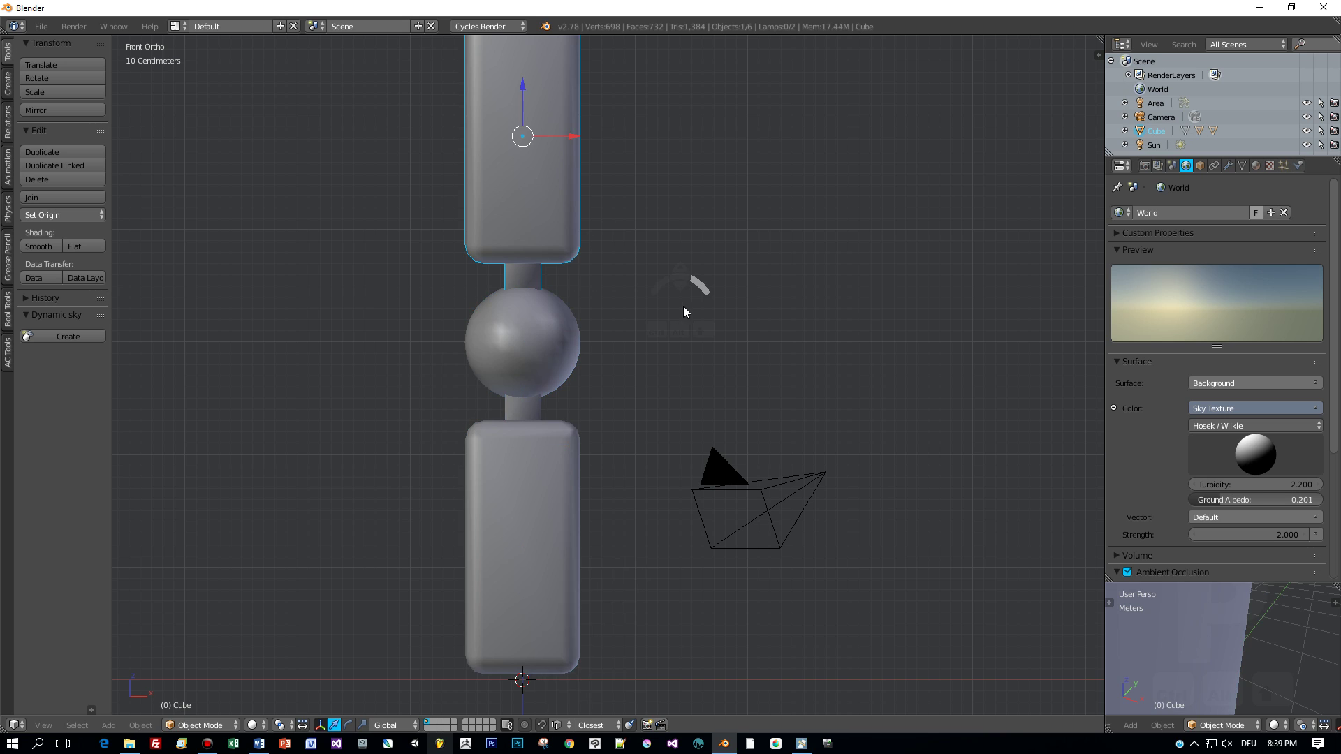
key(g)
right_click(705, 322)
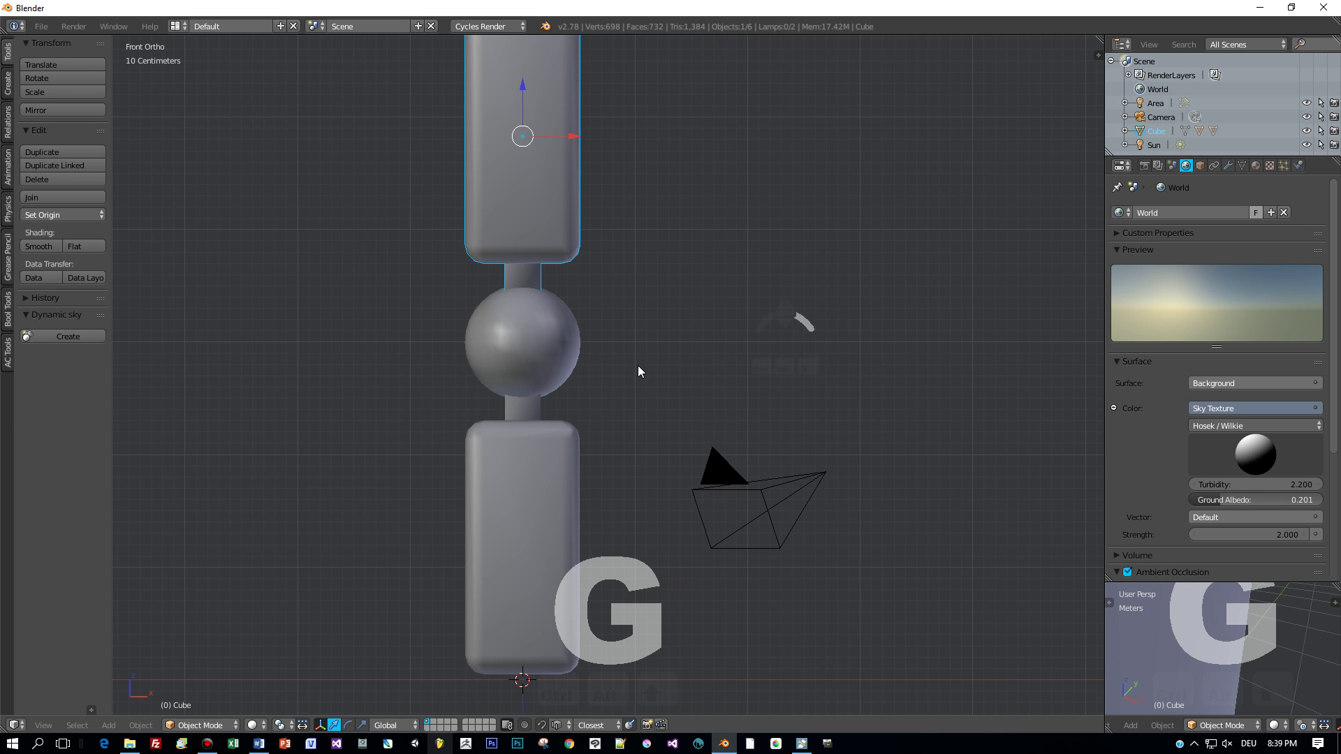
right_click(539, 350)
key(g)
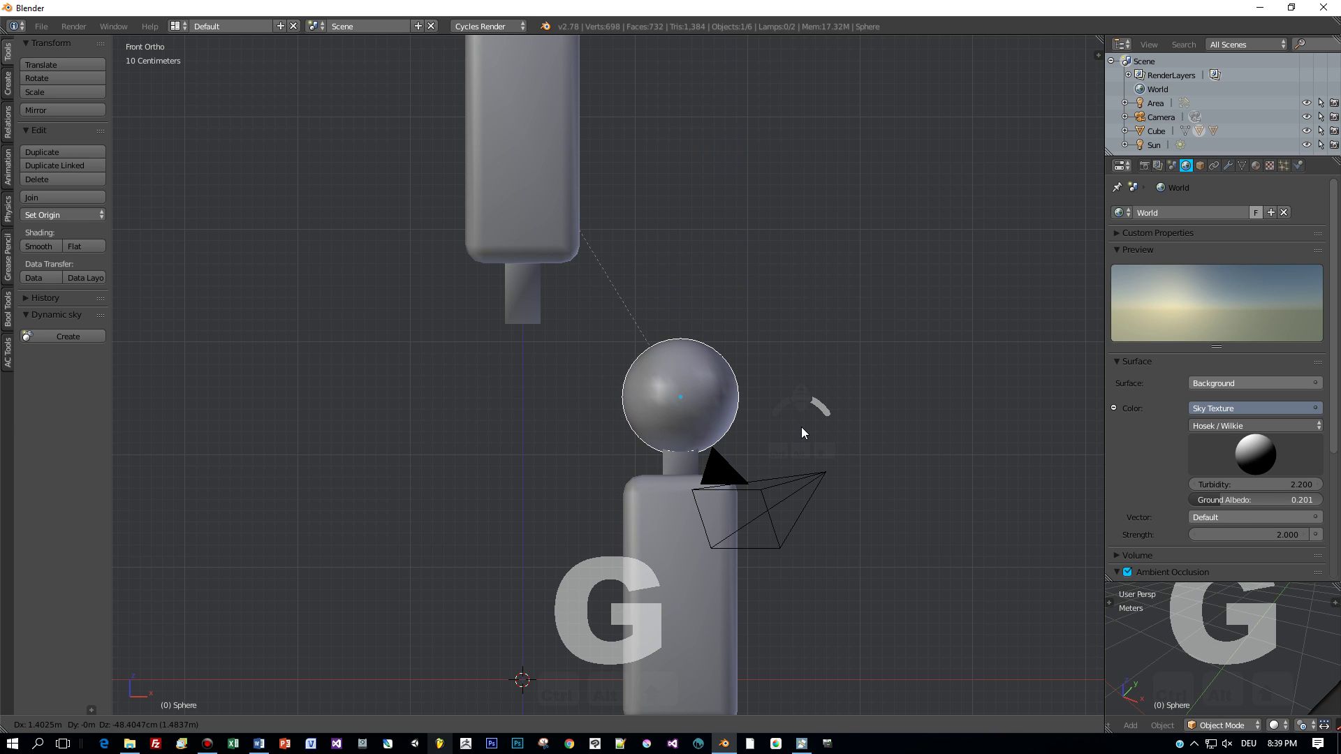
key(Escape)
right_click(590, 457)
key(g)
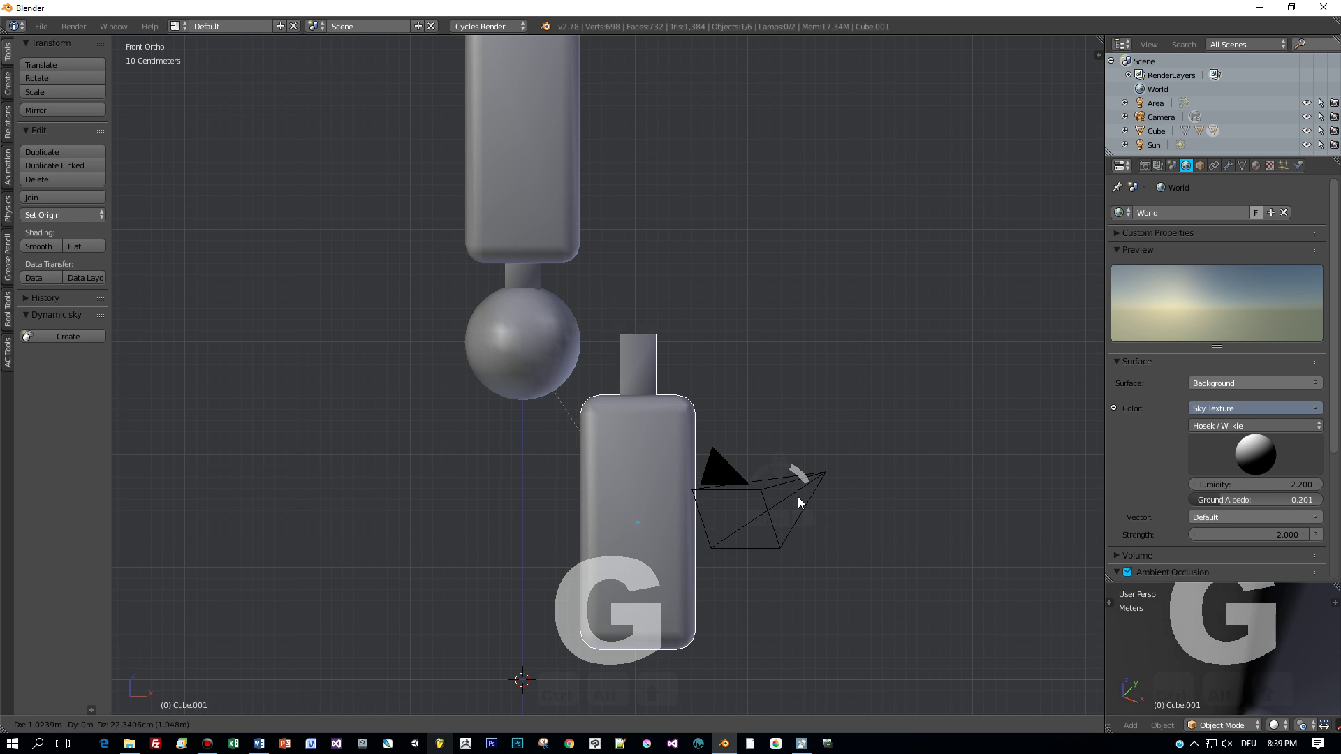
right_click(740, 510)
scroll(740, 509, down, 4)
mouse_move(738, 521)
middle_down()
mouse_move(576, 480)
mouse_move(744, 551)
mouse_move(719, 523)
middle_up()
scroll(741, 536, up, 2)
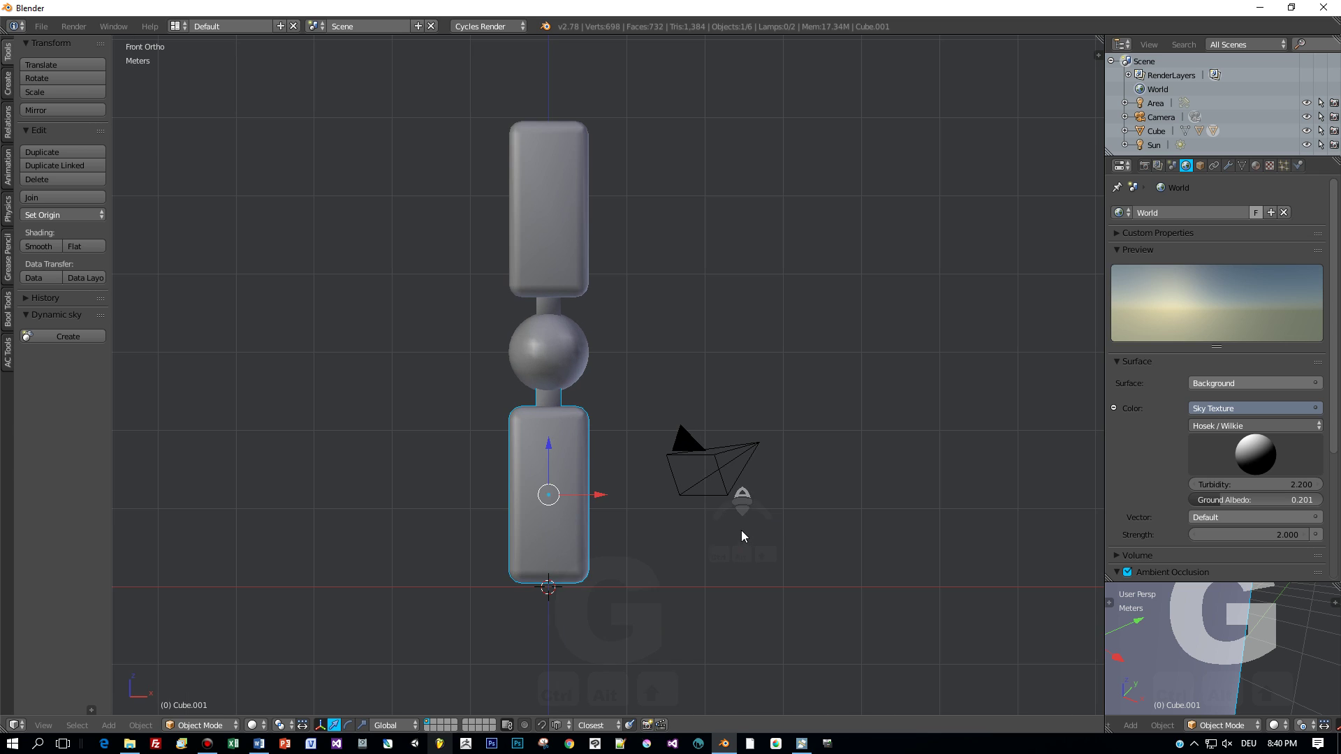
key(r)
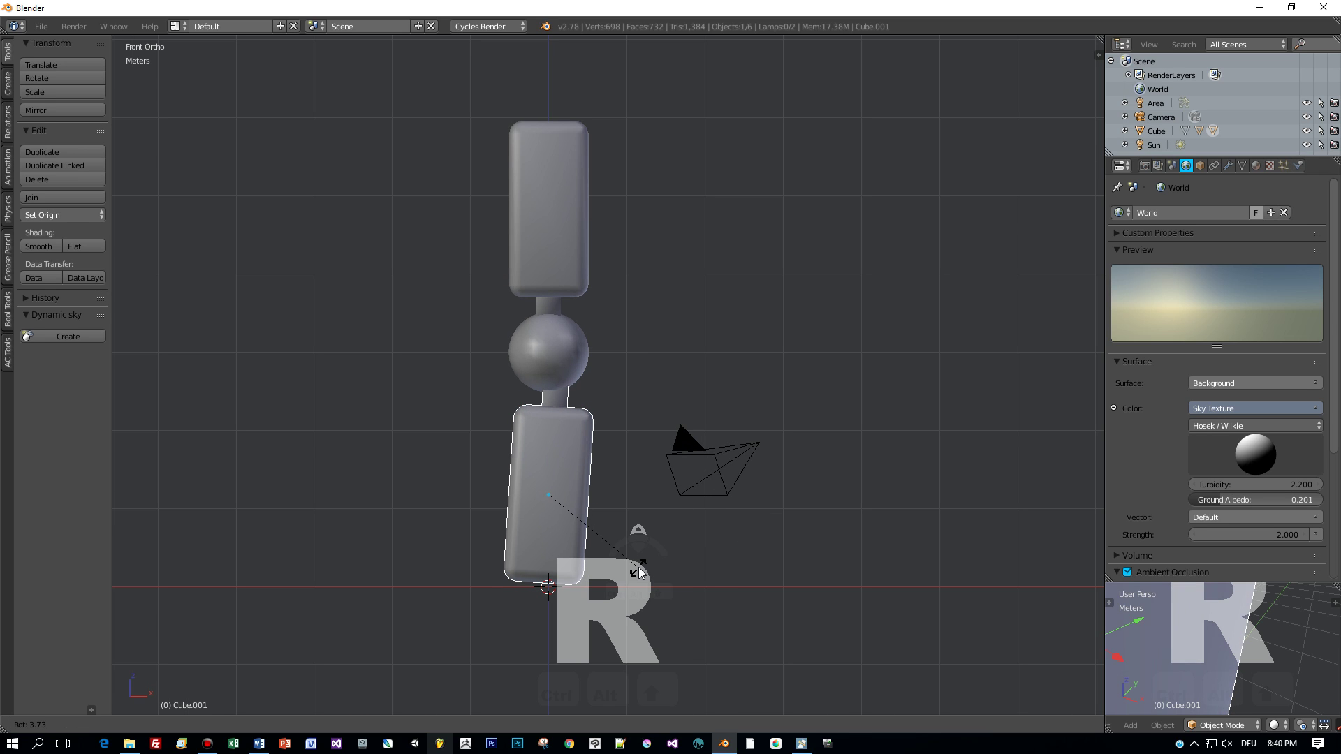
right_click(651, 572)
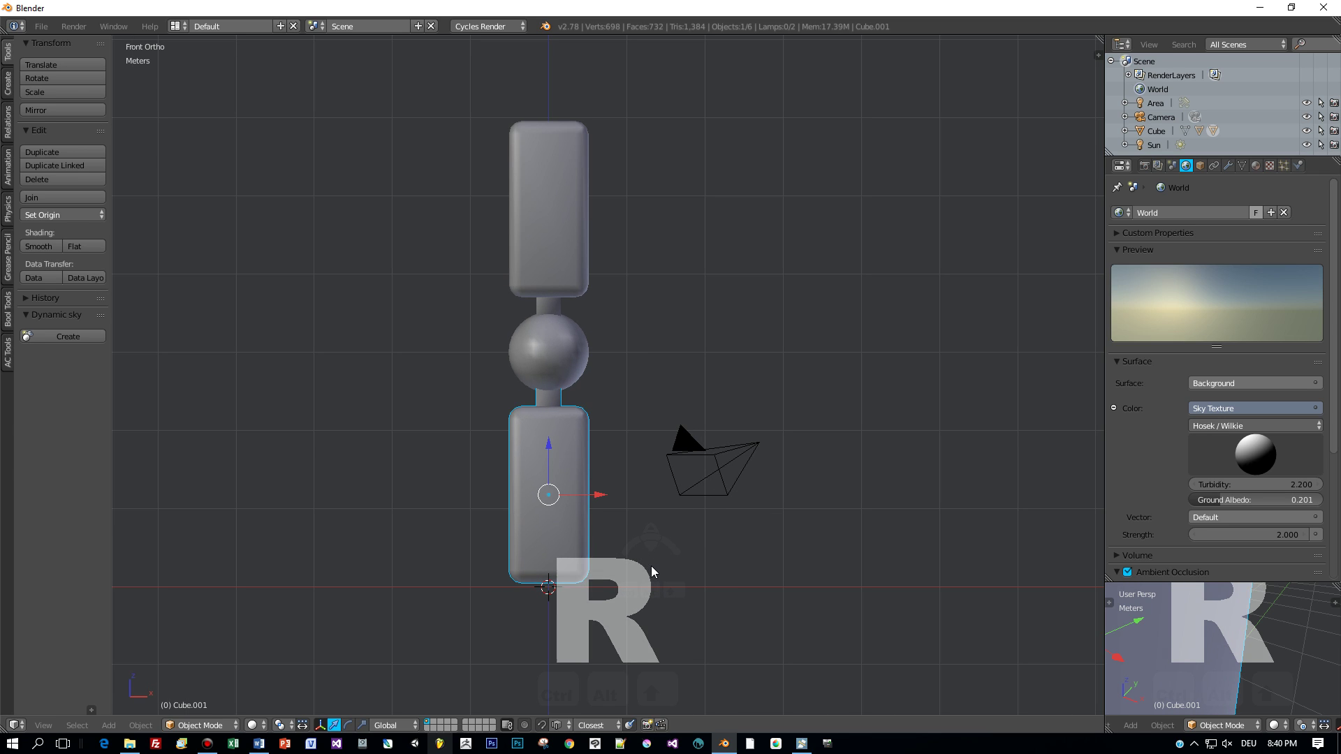
scroll(651, 552, up, 1)
scroll(651, 506, up, 3)
scroll(651, 507, down, 2)
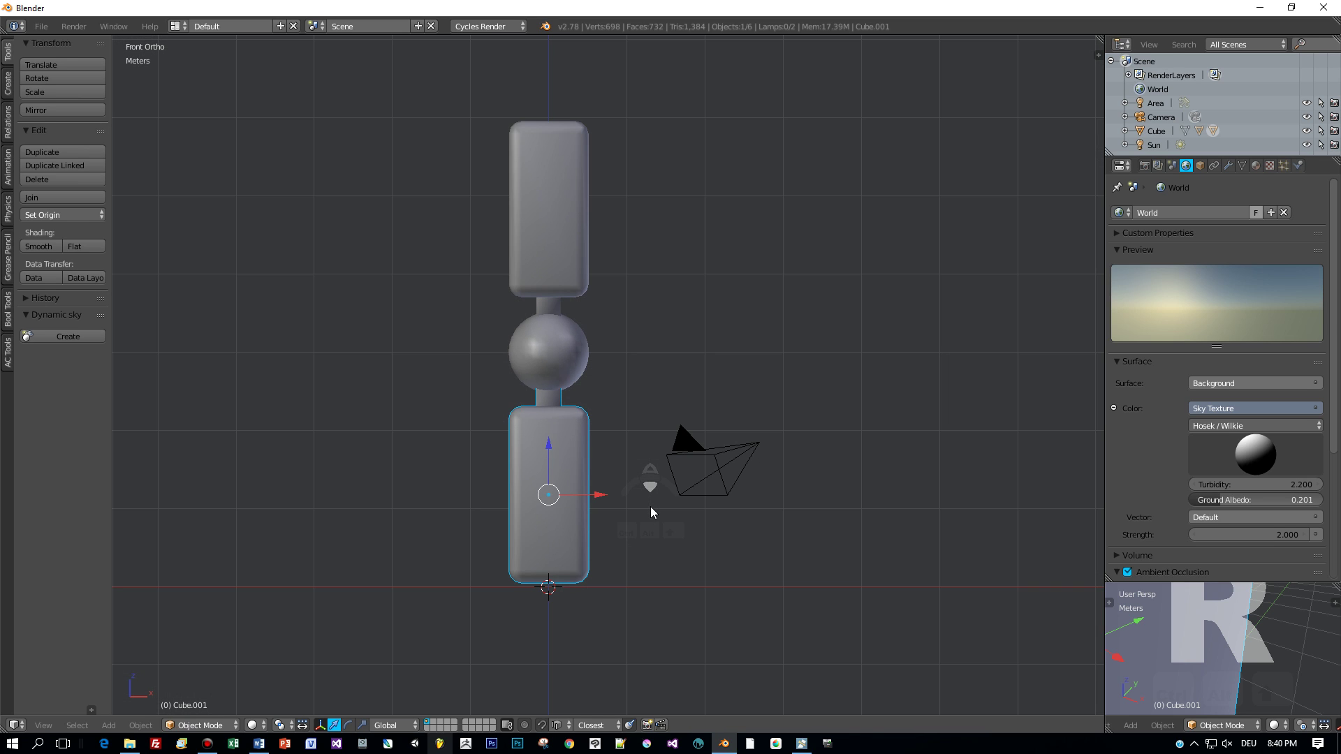
right_click(569, 368)
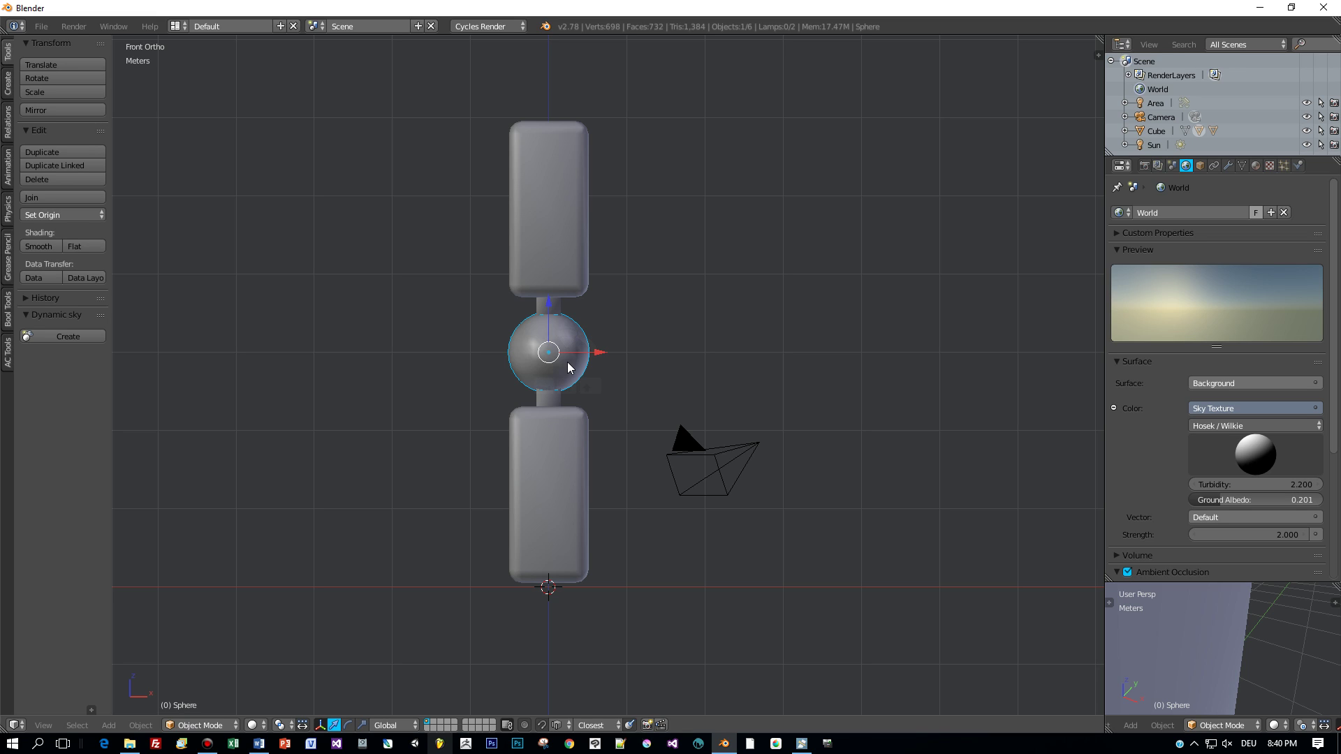
scroll(597, 412, up, 2)
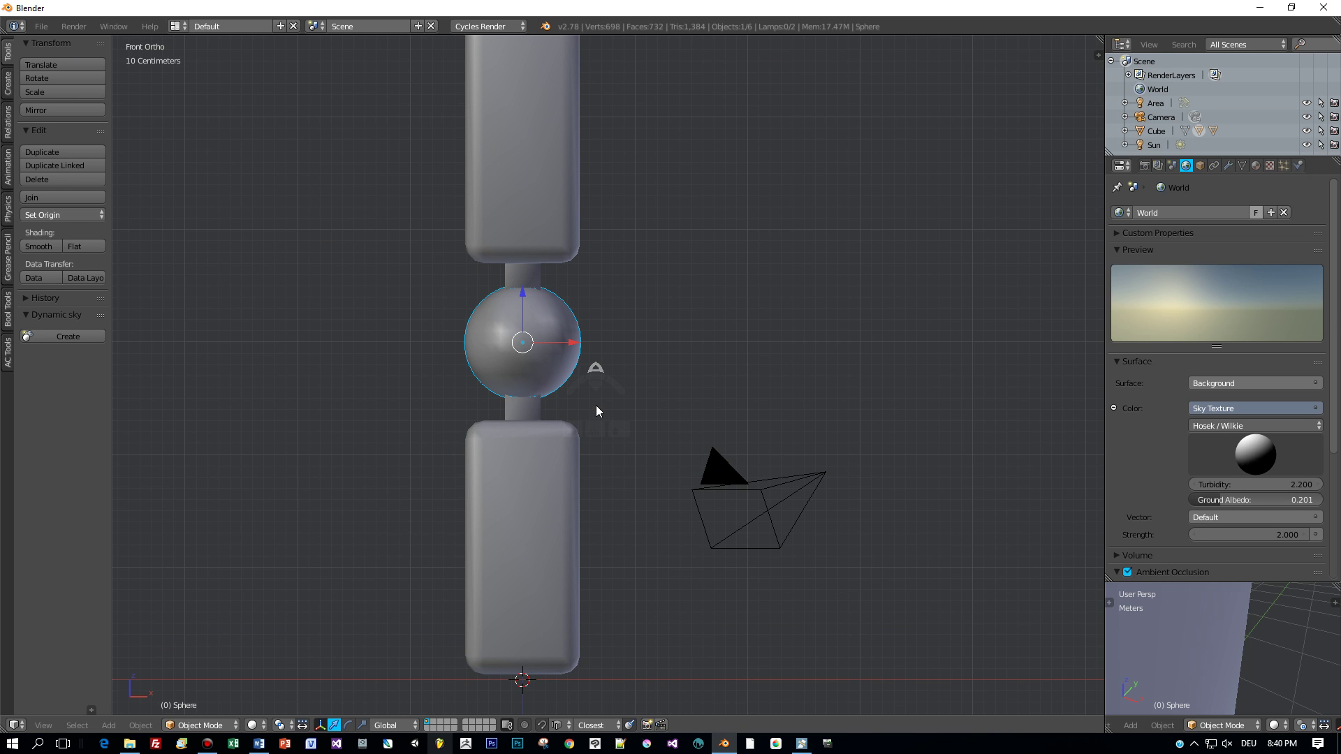
scroll(590, 411, down, 2)
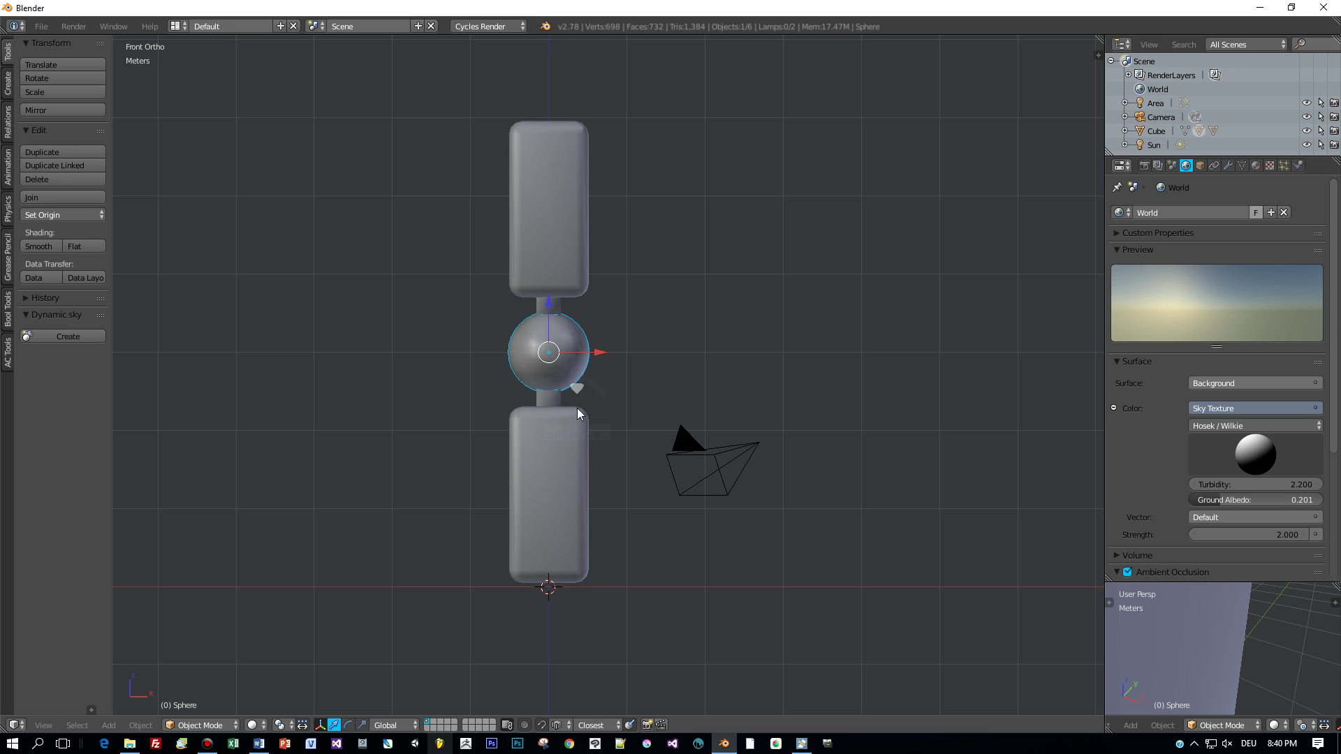
right_click(551, 493)
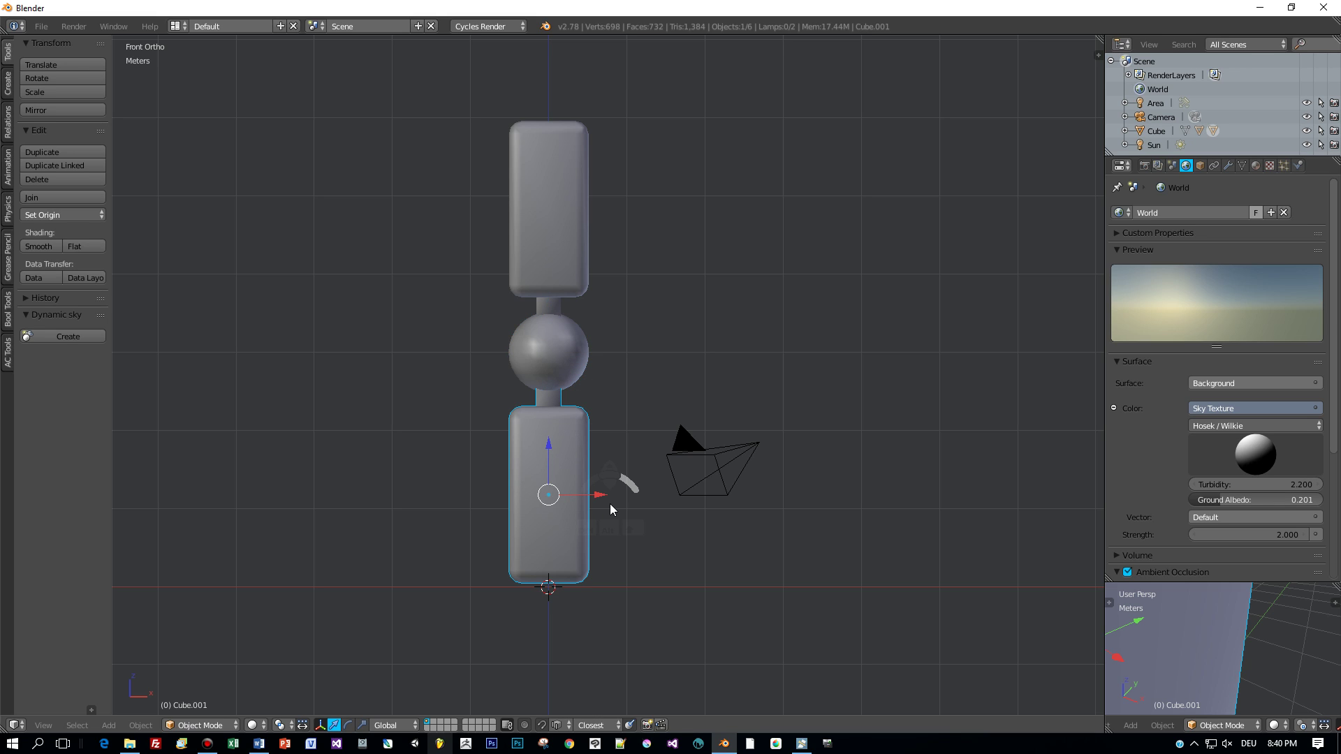
key(r)
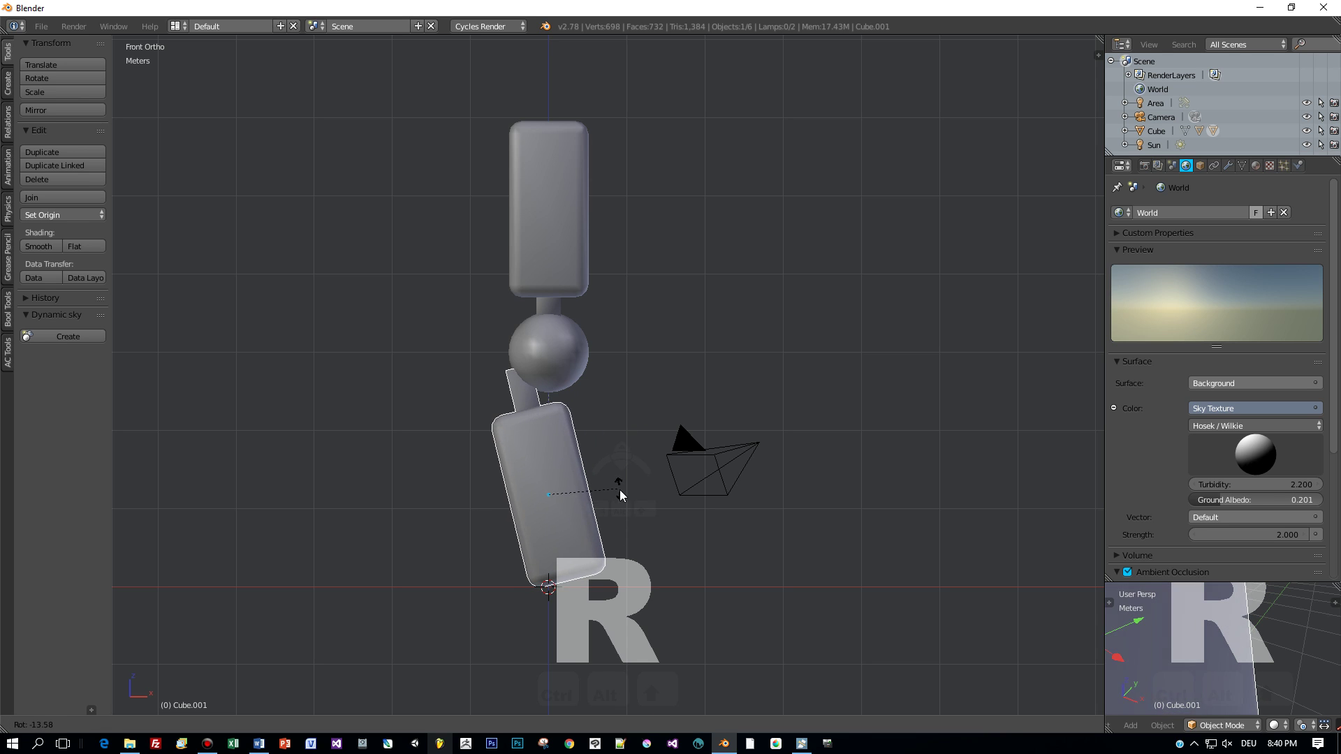
right_click(612, 508)
scroll(610, 469, up, 2)
Step: Switch the viewport to wireframe and enter Edit Mode on the lower cylinder
scroll(611, 475, down, 3)
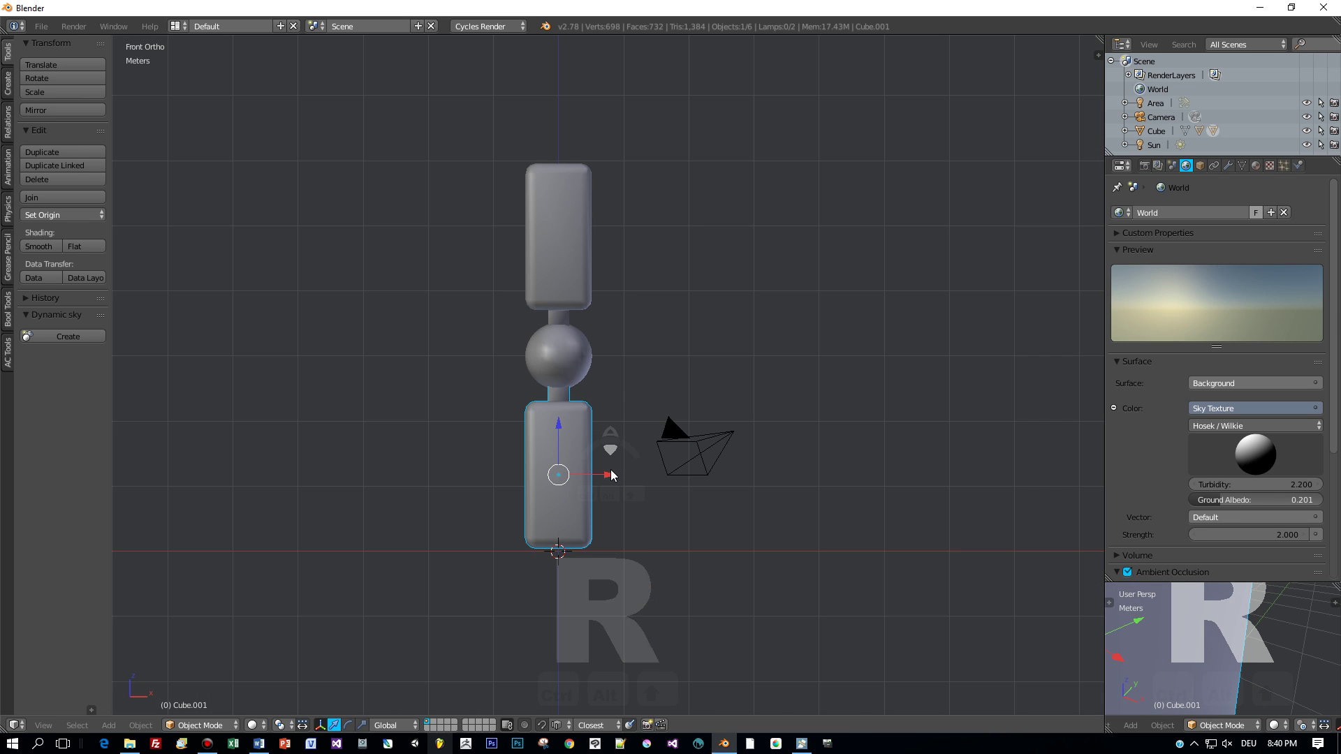
key(z)
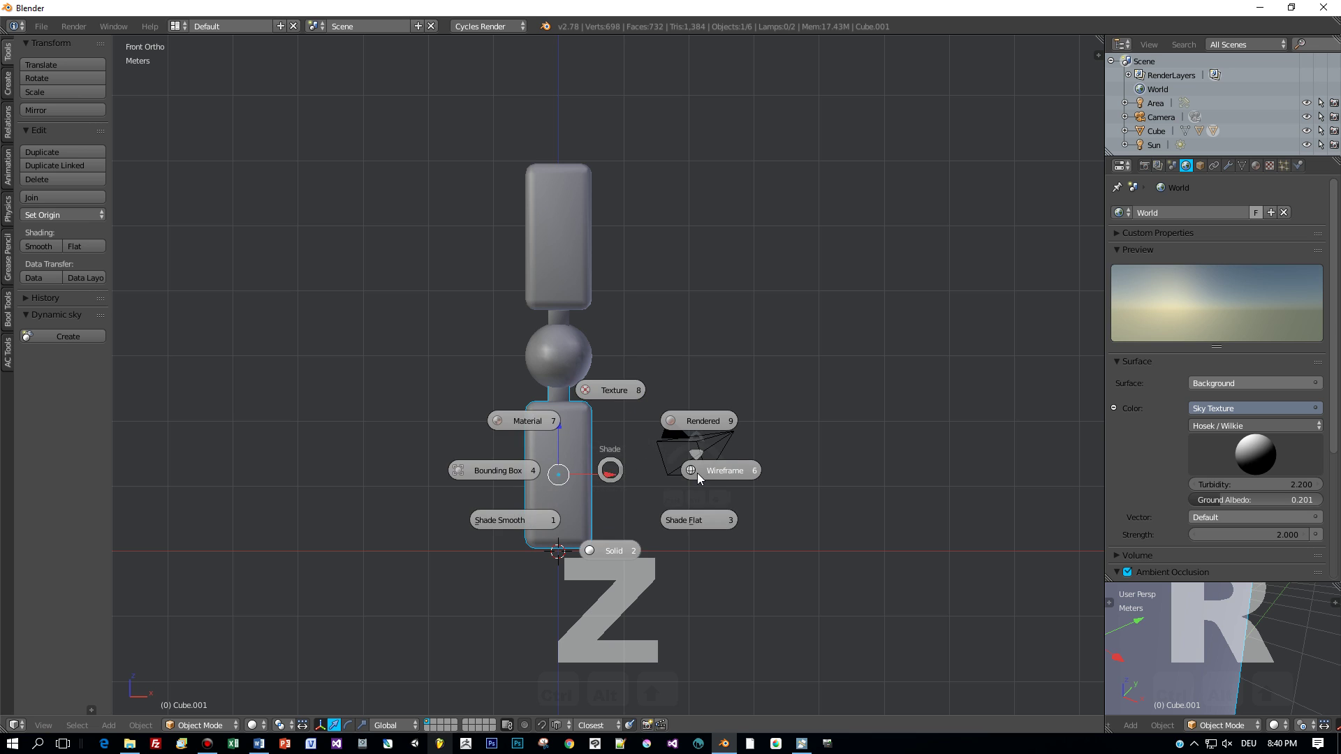
click(697, 472)
scroll(636, 445, up, 3)
scroll(636, 449, up, 1)
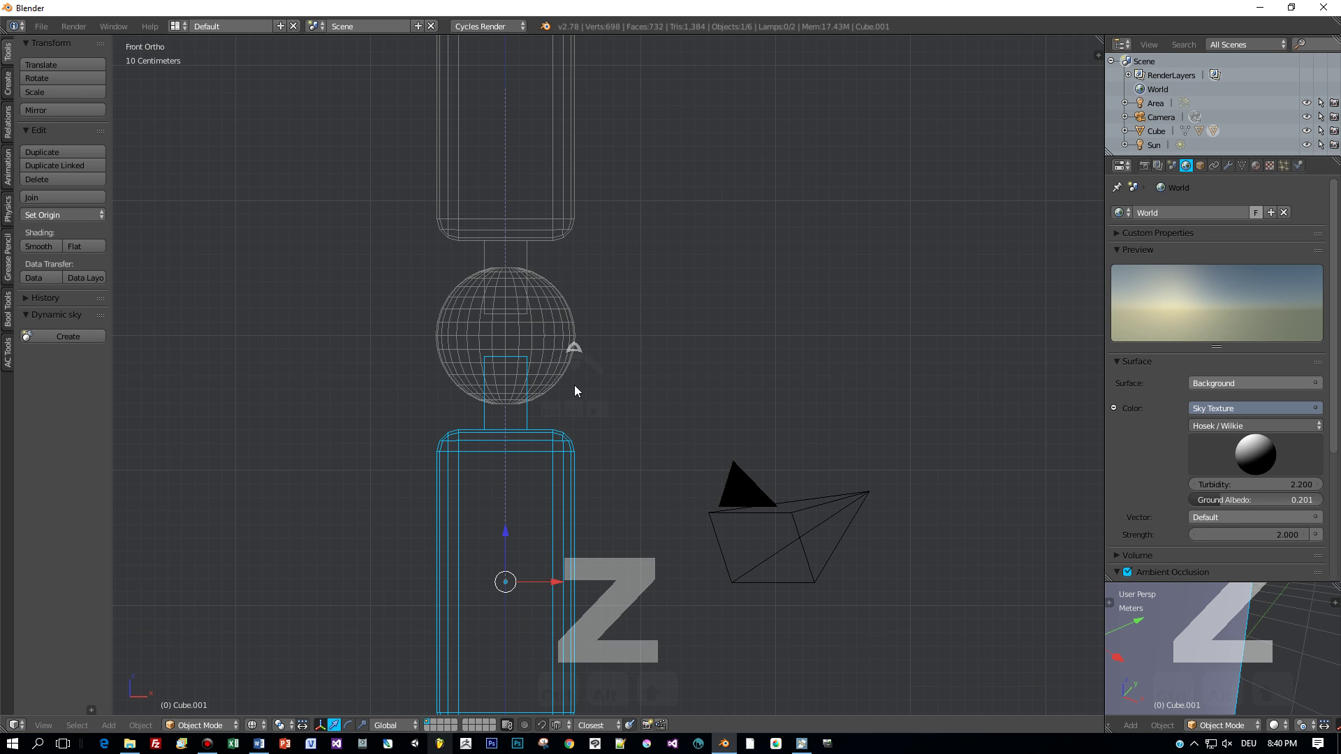
key(ctrl+Tab)
click(659, 388)
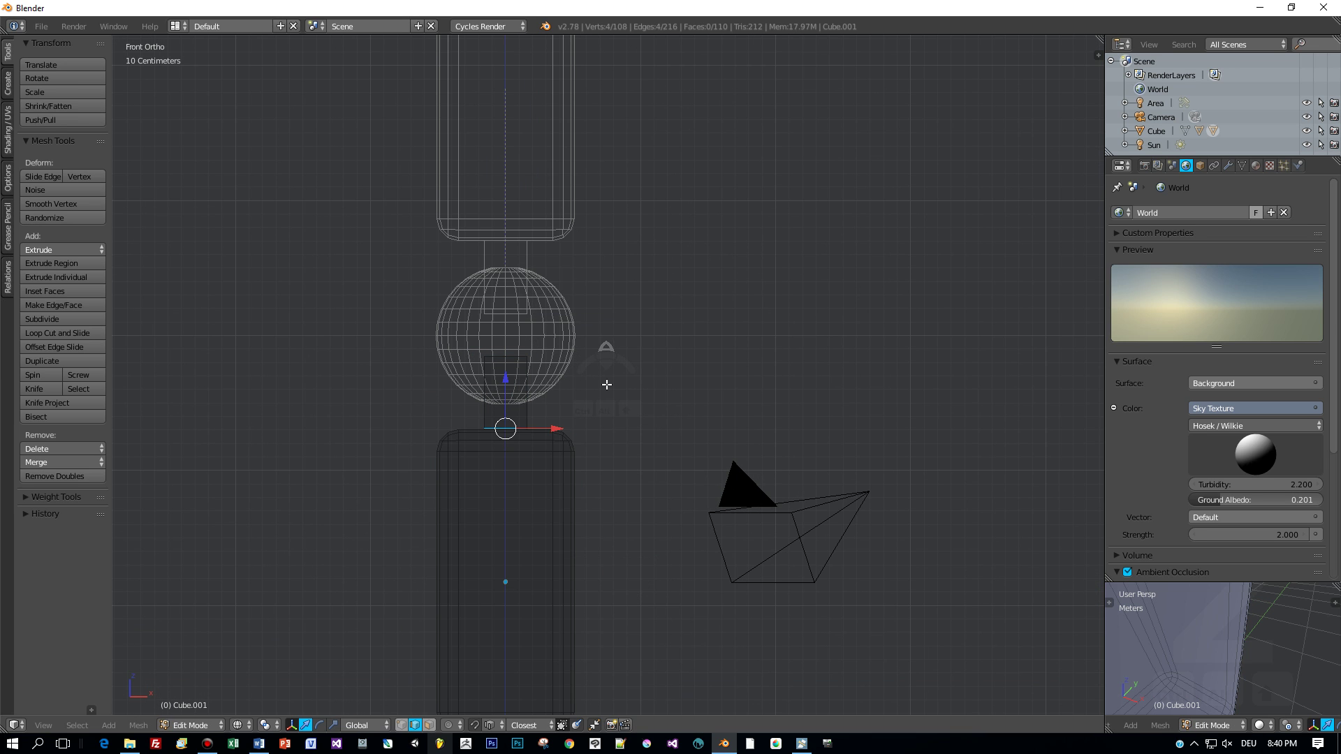
Step: Select the face at the sphere joint's centre and snap the 3D cursor to it
scroll(607, 385, up, 1)
middle_drag(607, 386, 604, 481)
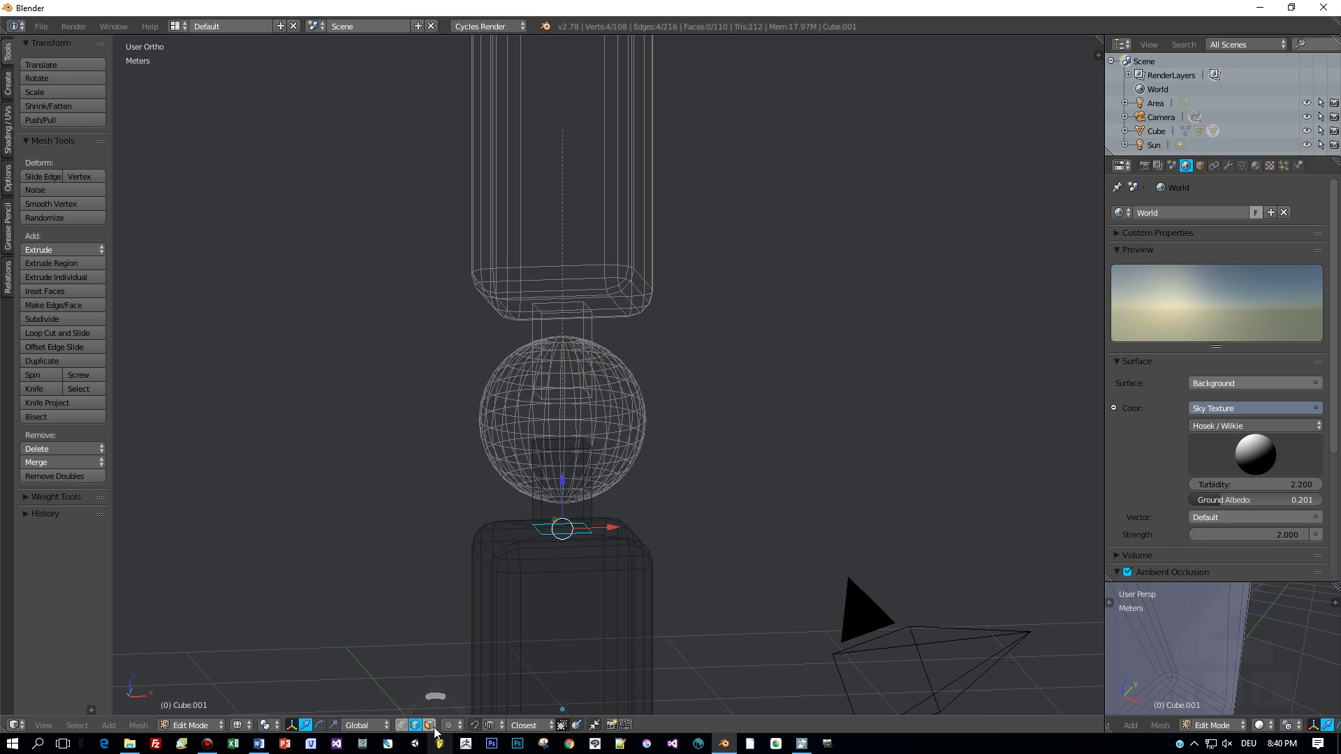
key(a)
scroll(594, 479, up, 1)
right_click(562, 447)
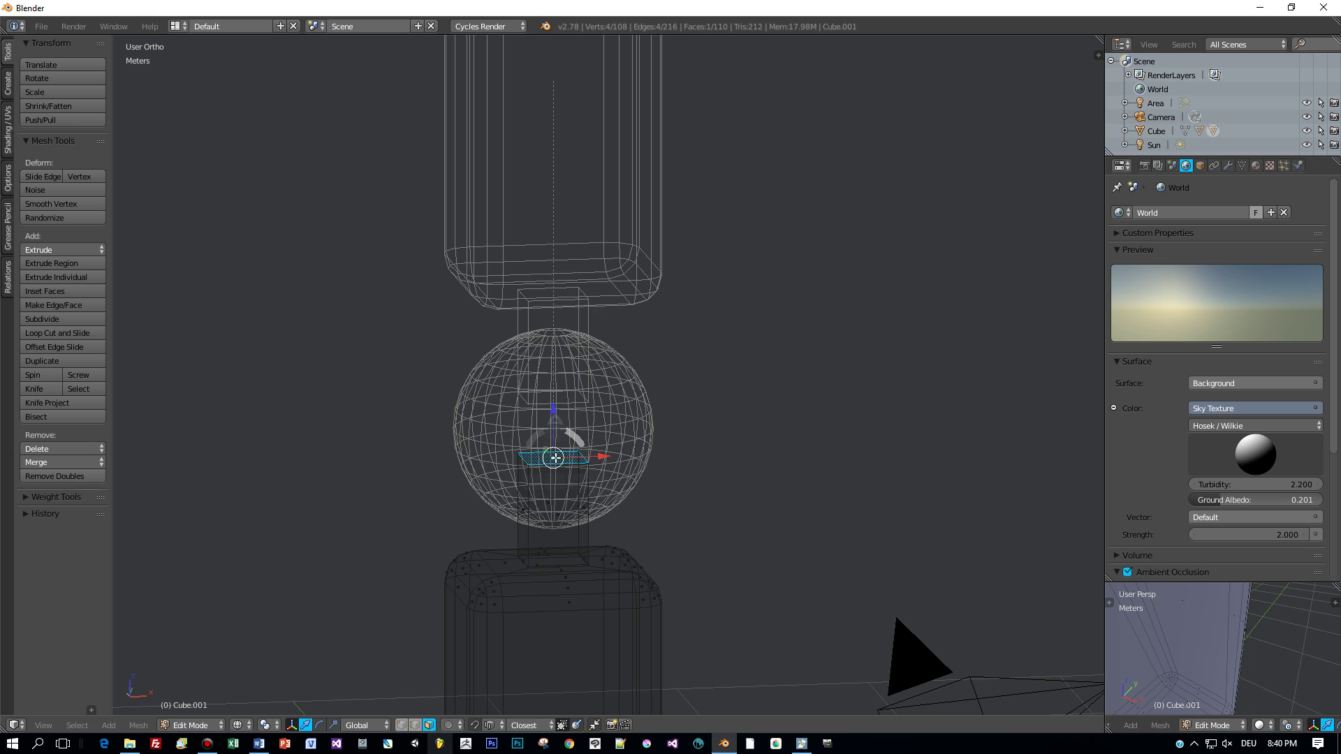
scroll(635, 472, down, 2)
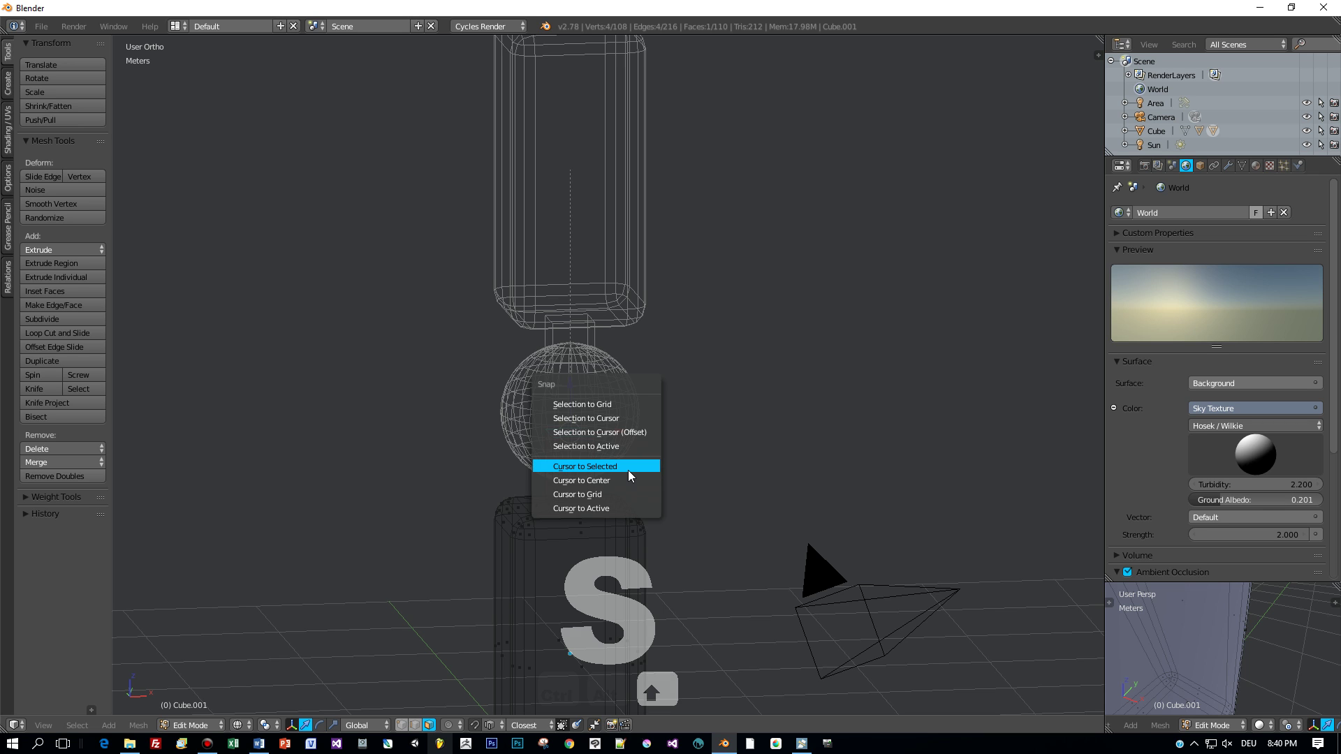
click(628, 477)
scroll(627, 470, down, 2)
key(KP_1)
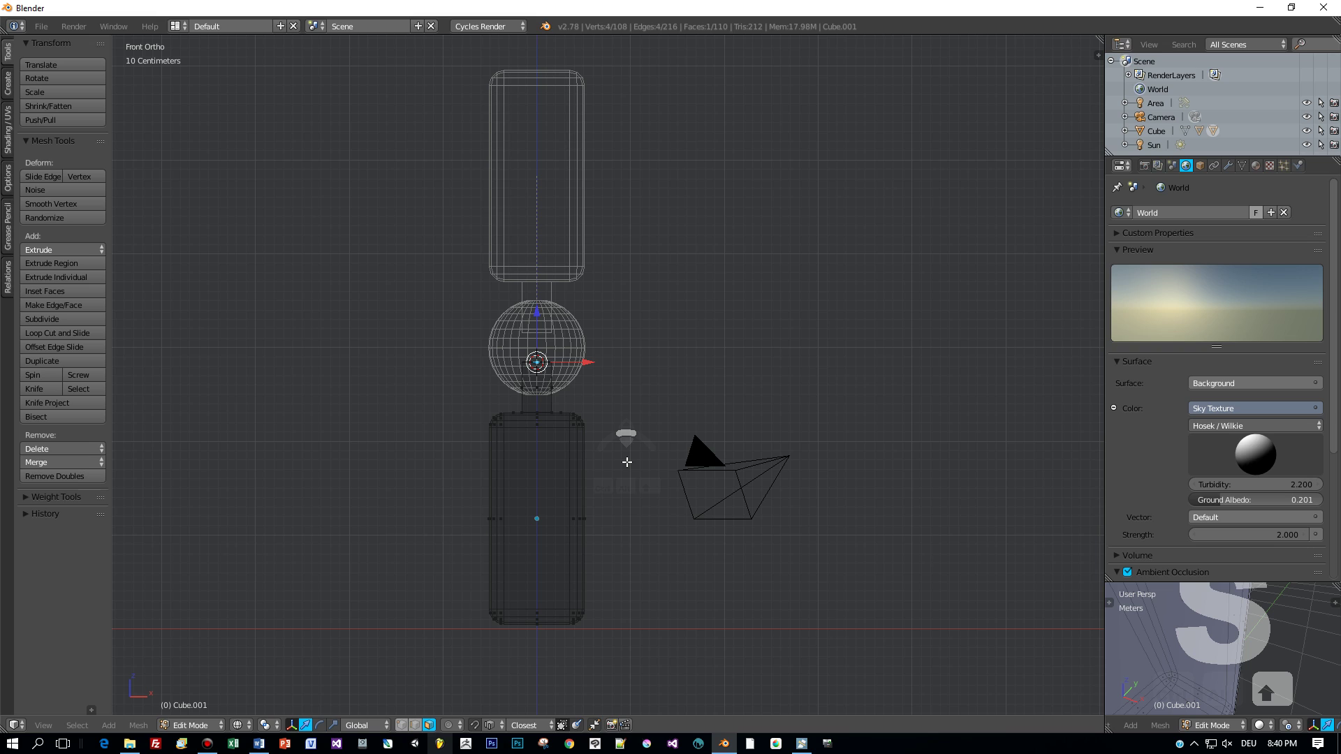
Step: In Object Mode, set the lower cylinder's origin to the 3D cursor at the joint
click(513, 462)
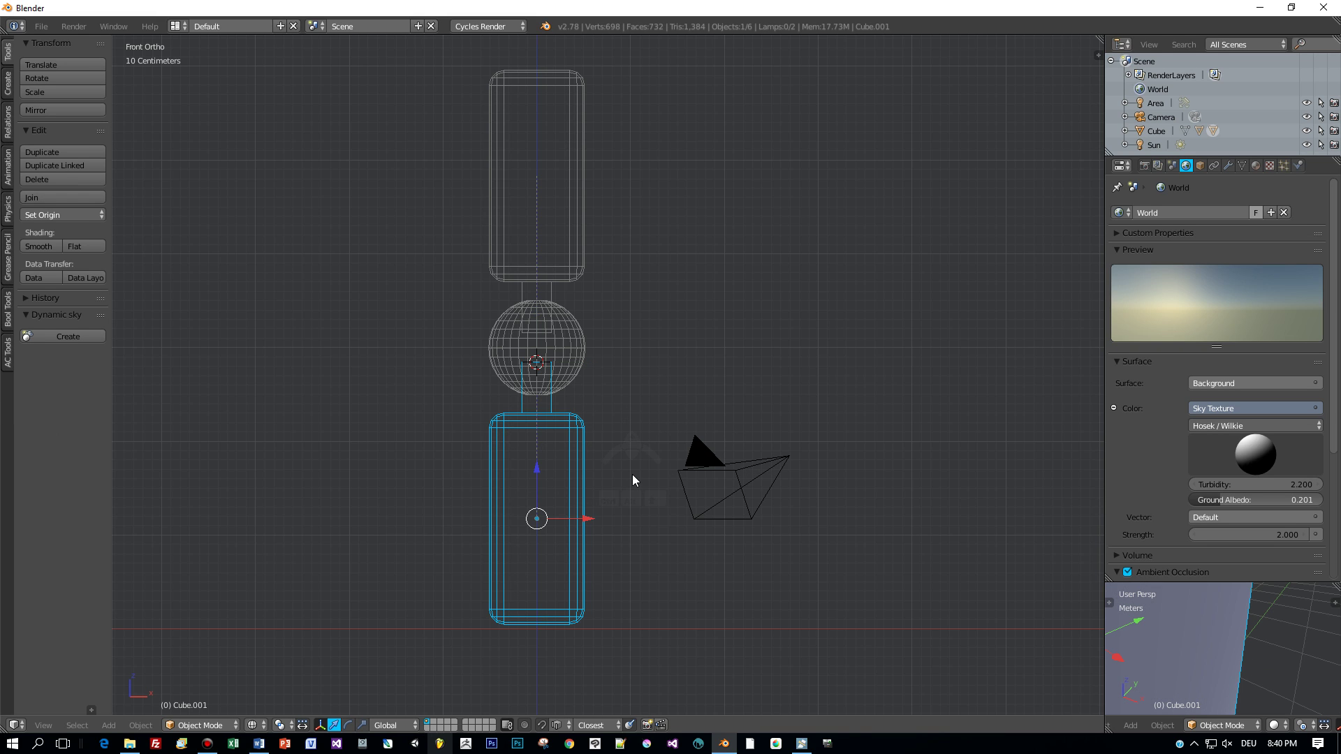
key(ctrl+alt+shift+c)
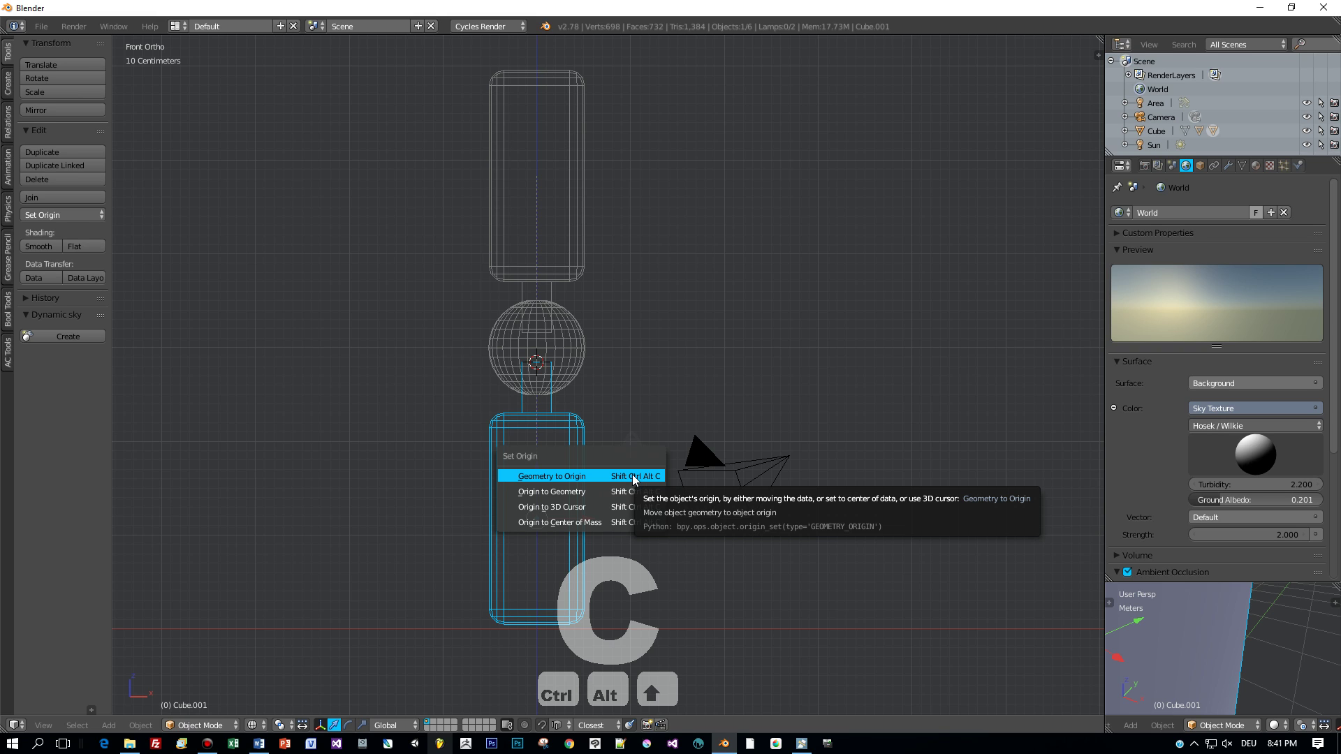
key(Down)
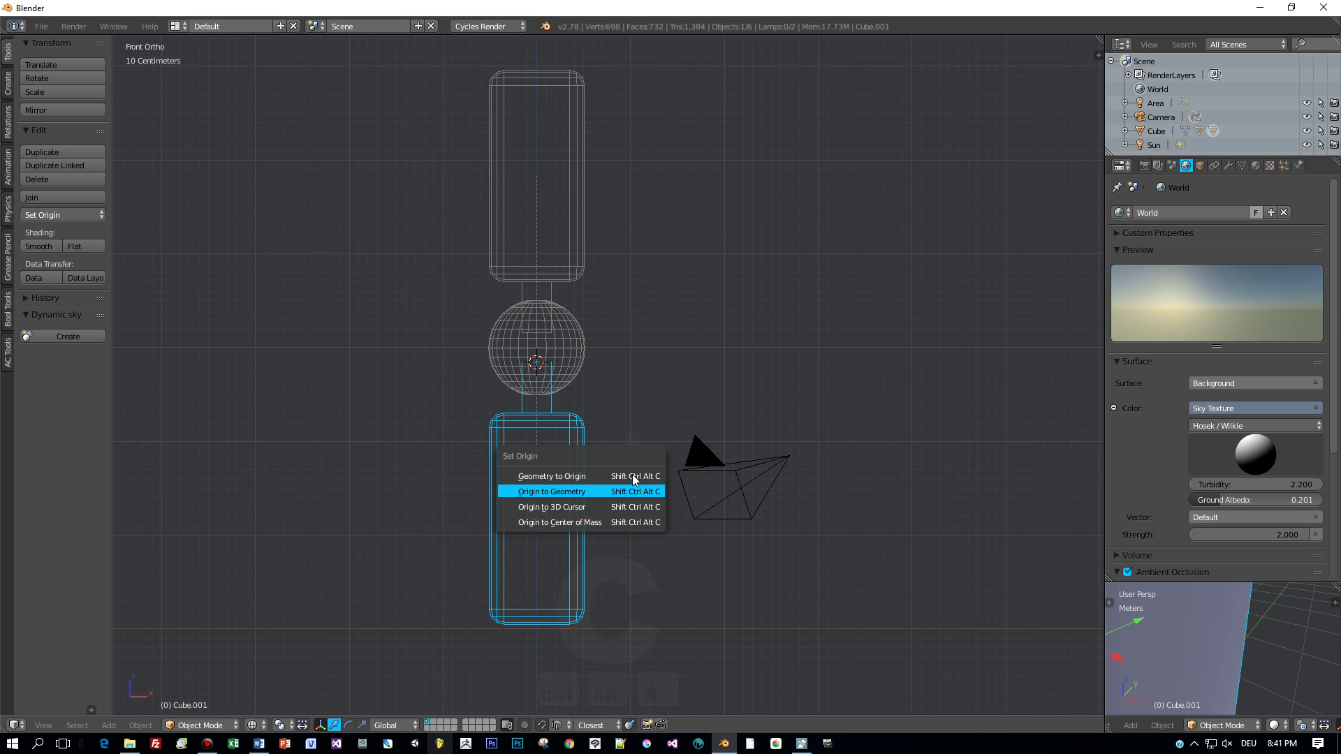
key(Down)
key(Return)
key(r)
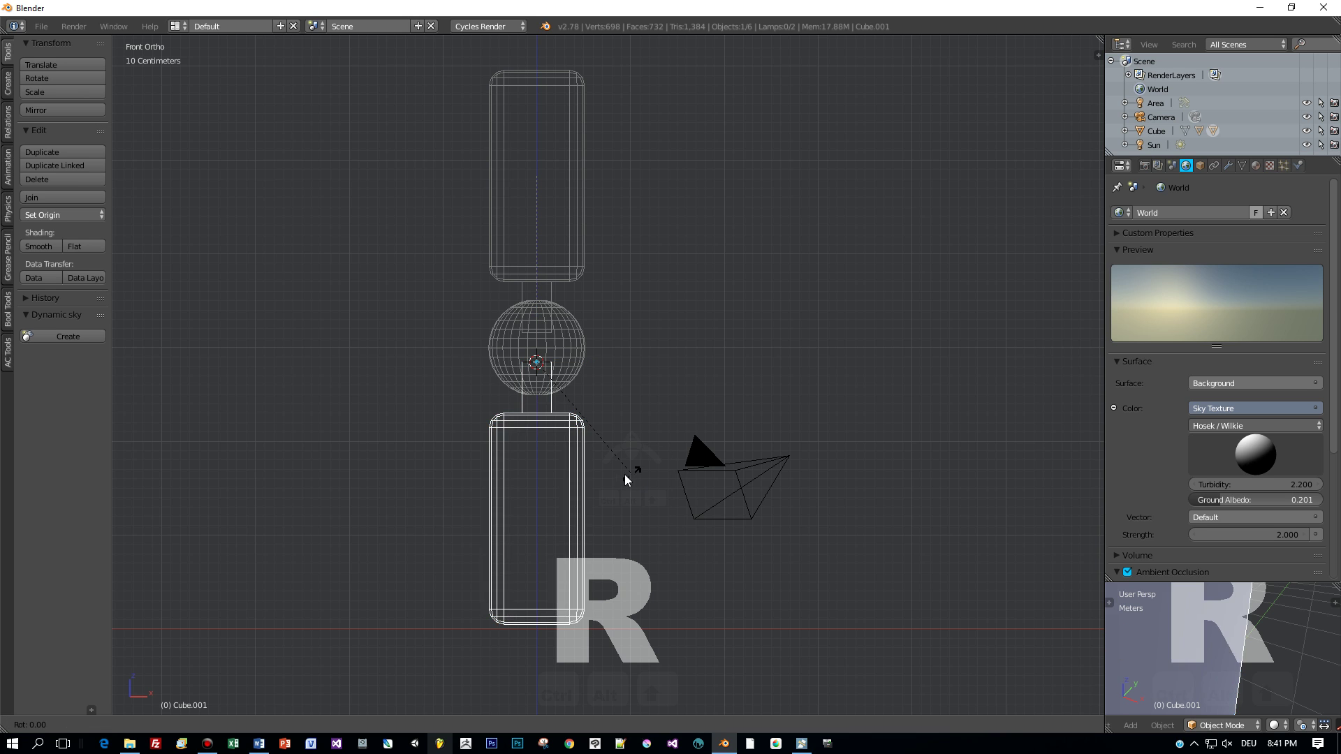
right_click(597, 447)
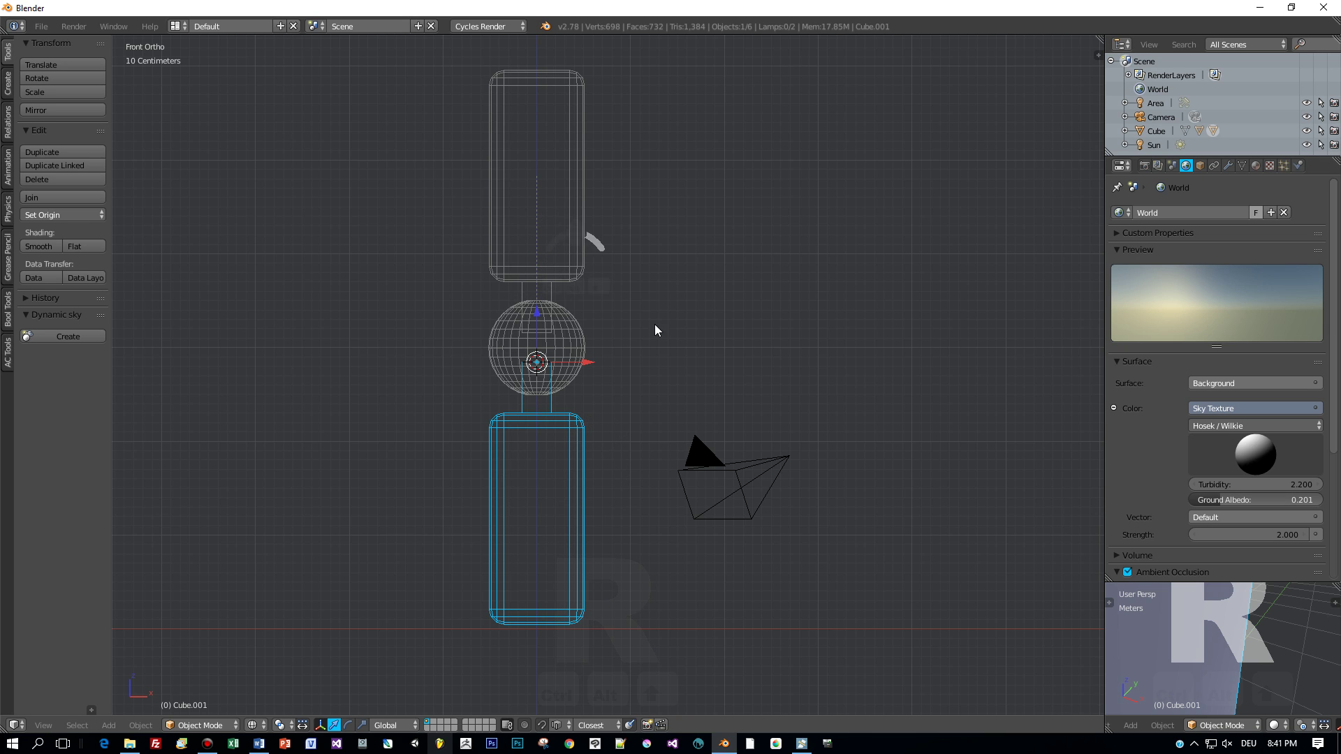
Step: Test rotations of the upper cylinder, lower cylinder and sphere joint around the new pivot
right_click(563, 194)
key(r)
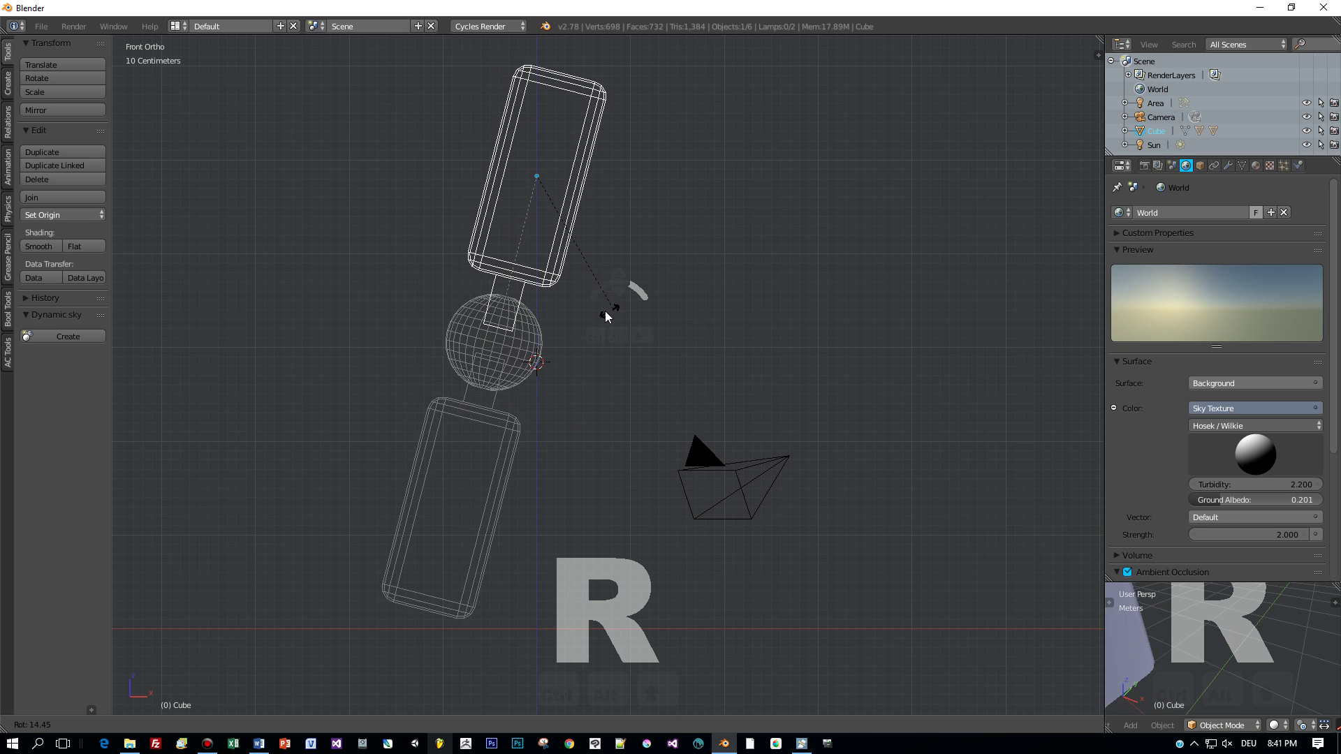
right_click(643, 338)
right_click(571, 436)
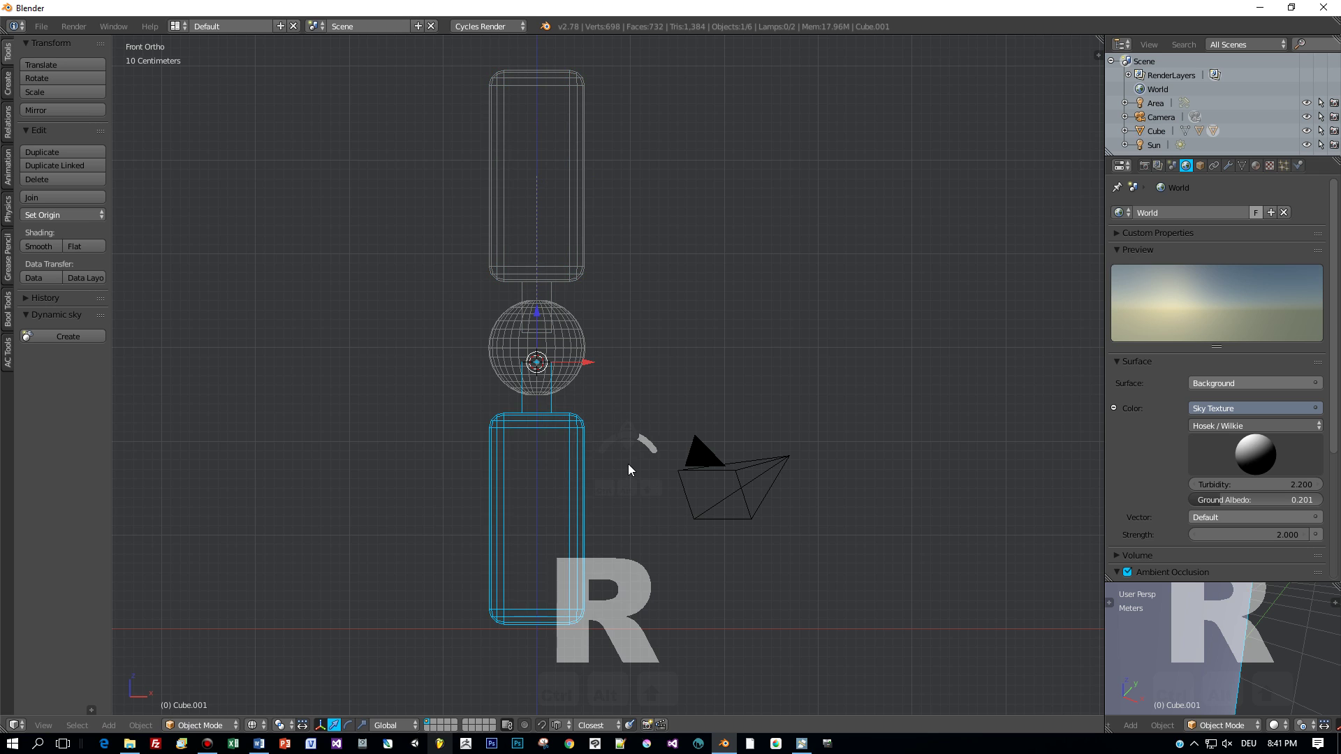
key(r)
right_click(631, 447)
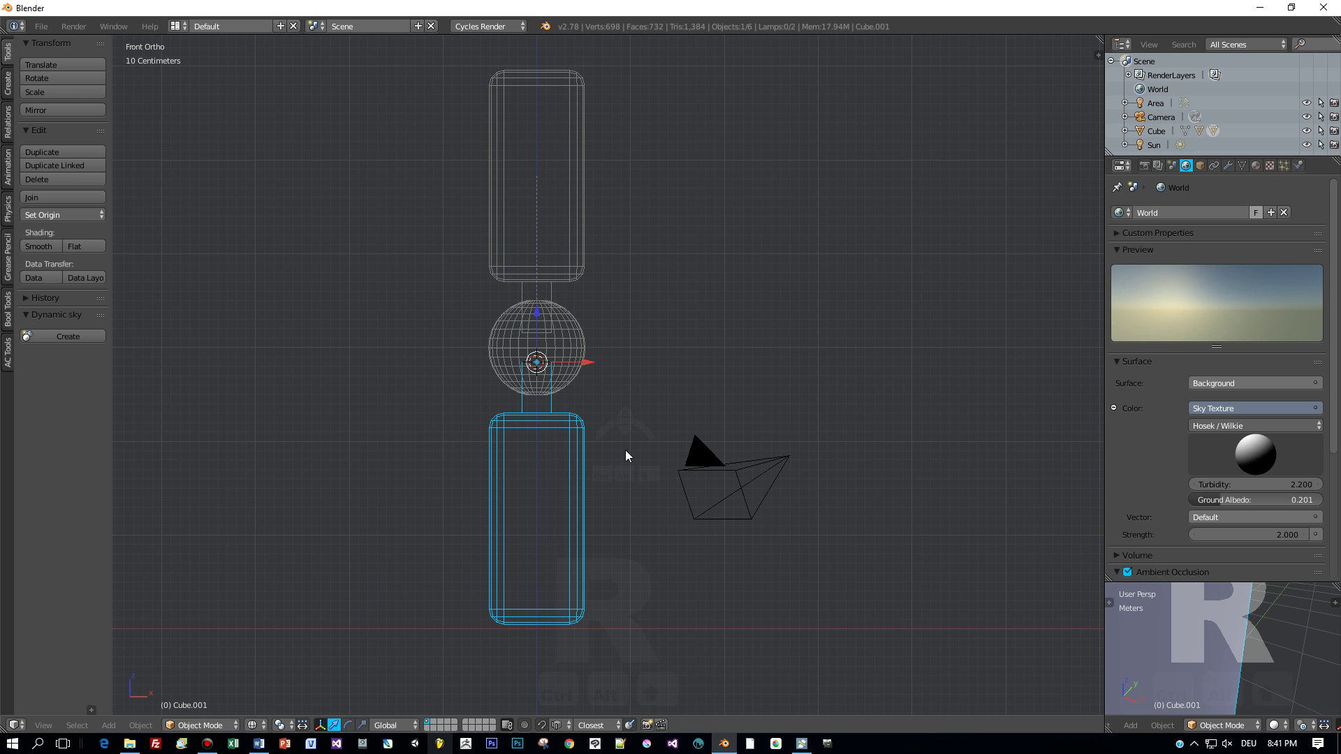
scroll(614, 433, up, 2)
right_click(537, 334)
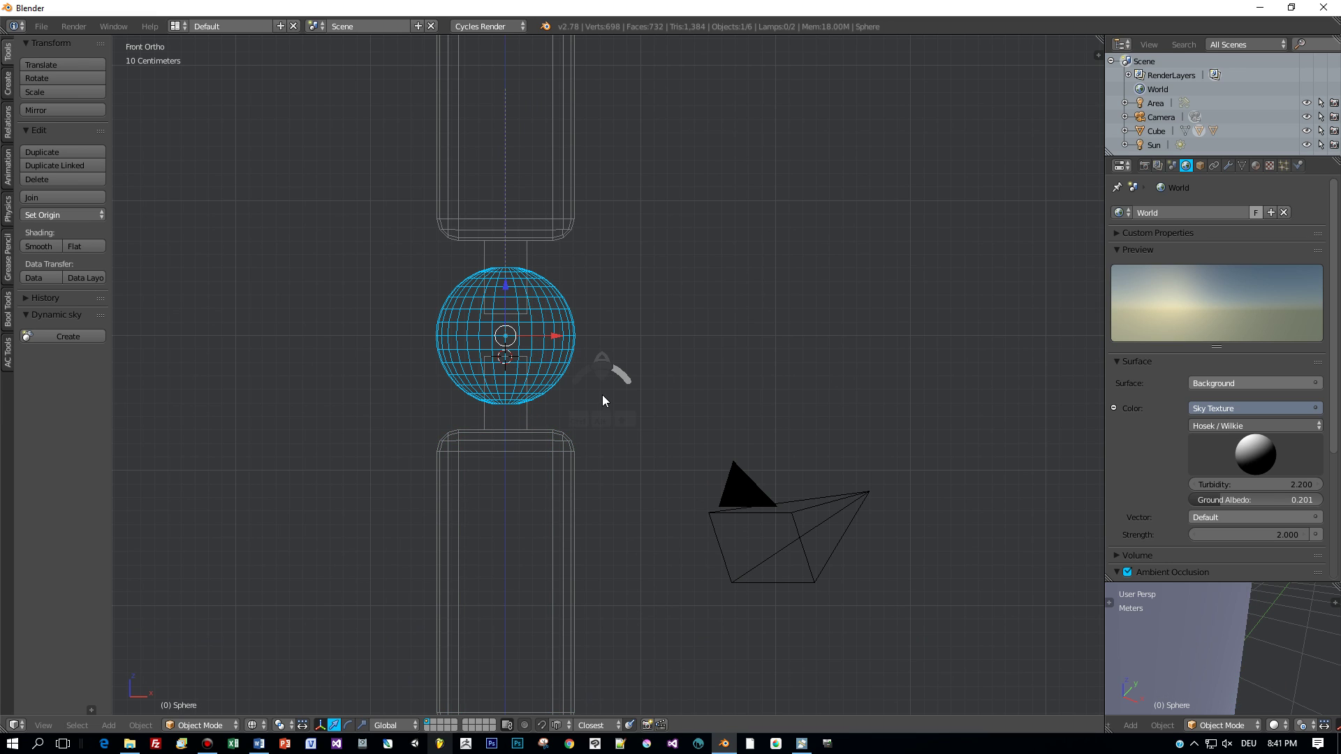
key(r)
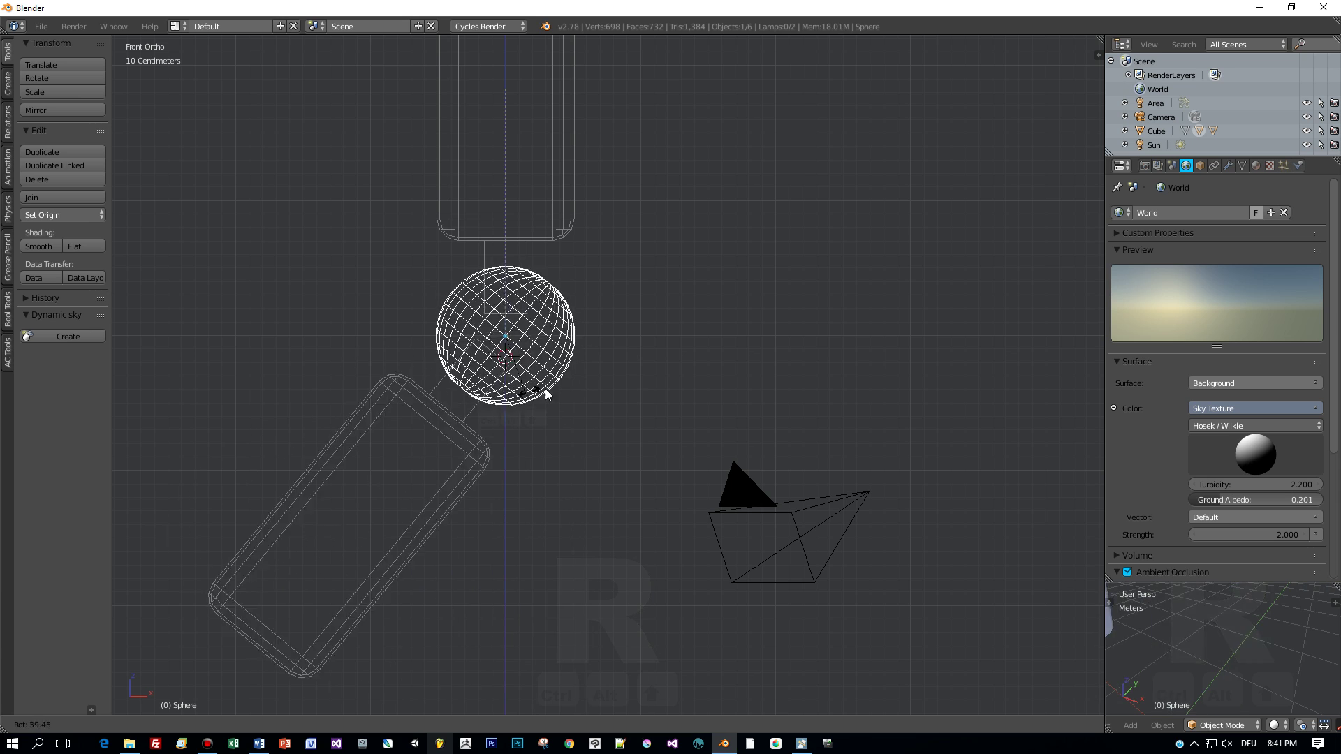
click(581, 384)
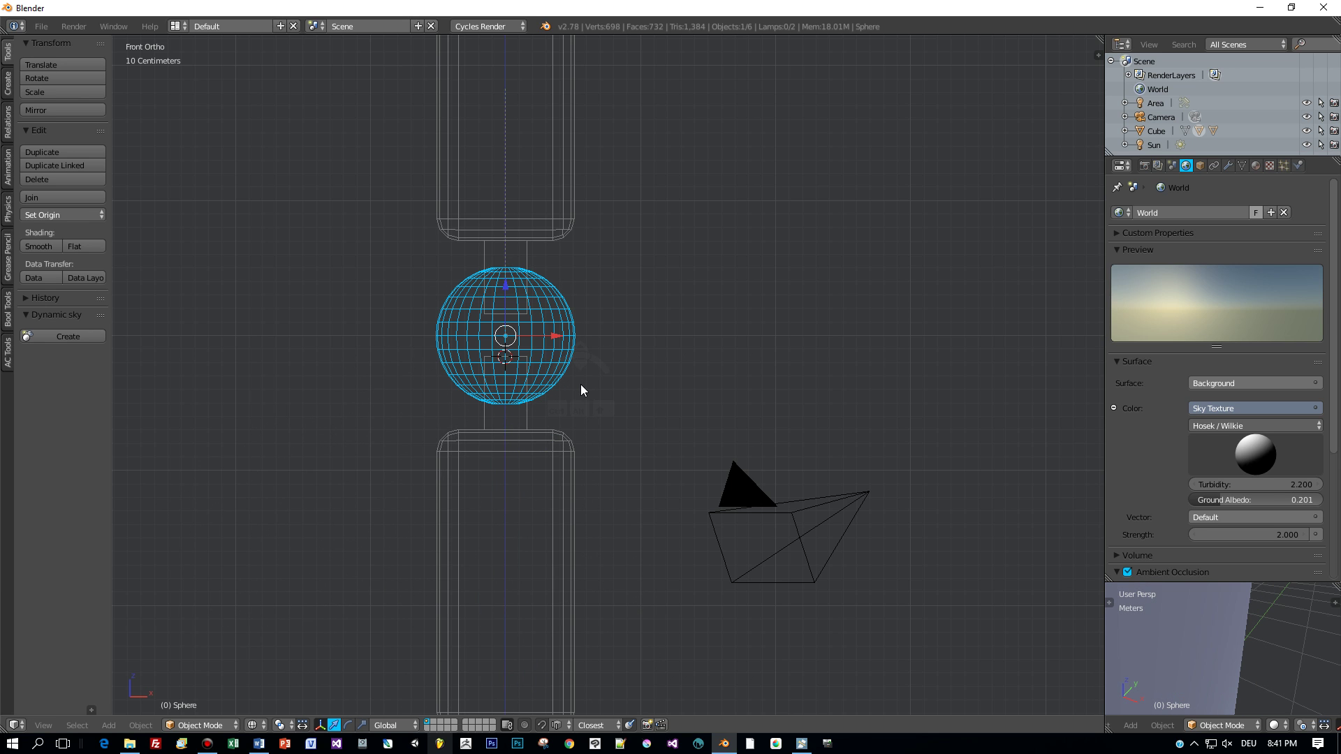
Step: Switch the viewport back to solid shading
scroll(580, 384, down, 3)
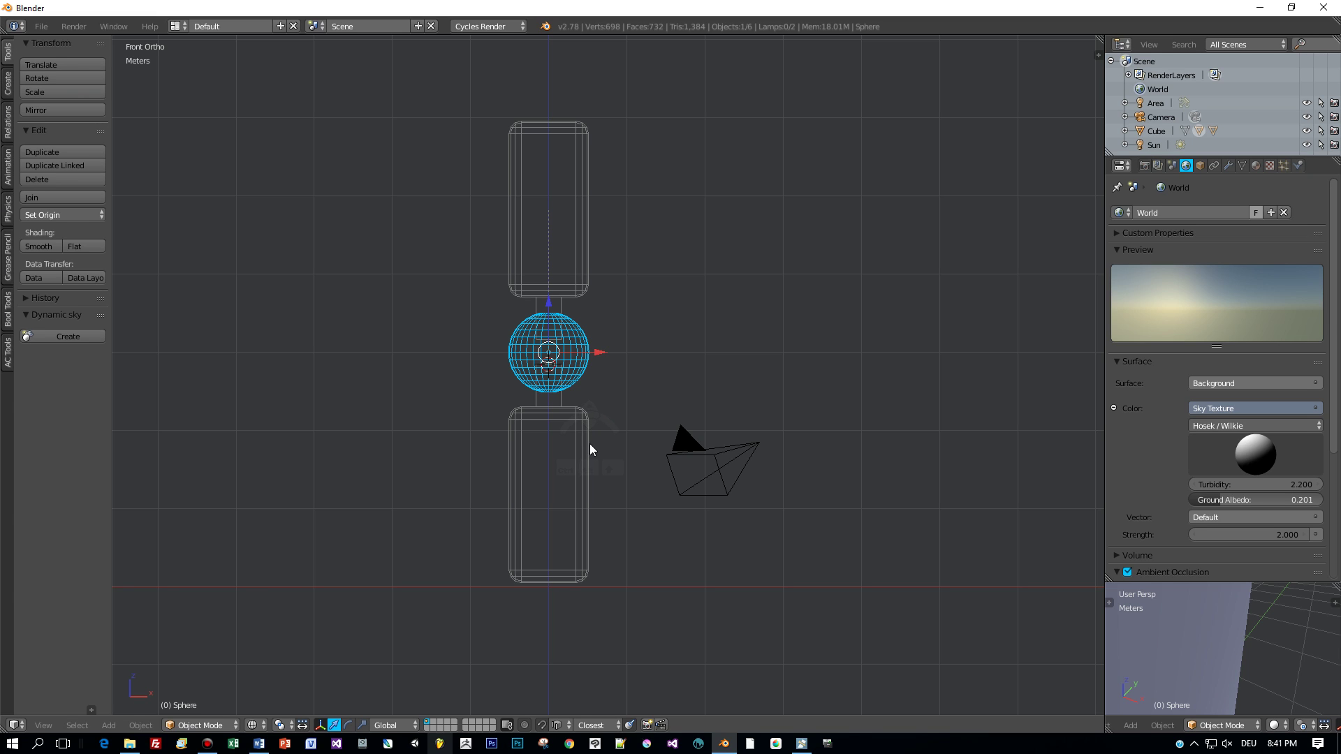
key(z)
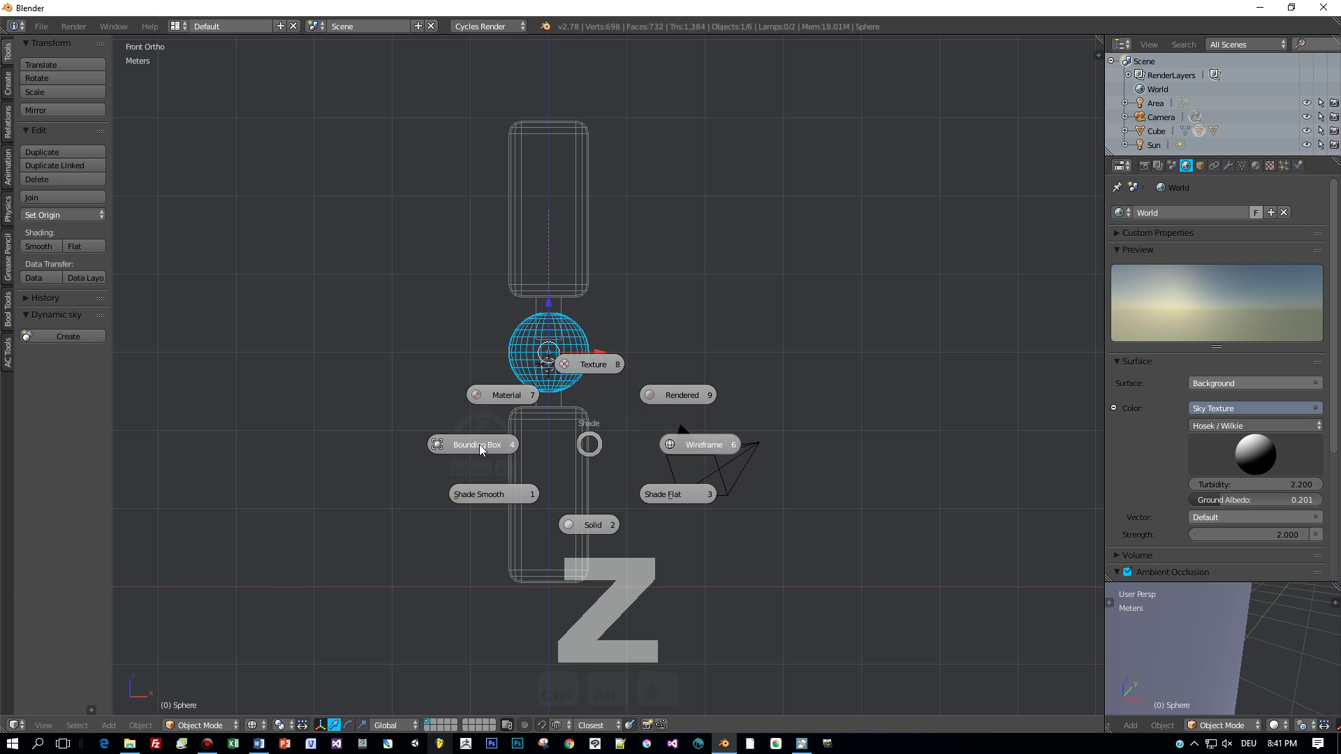
click(590, 525)
scroll(620, 447, down, 2)
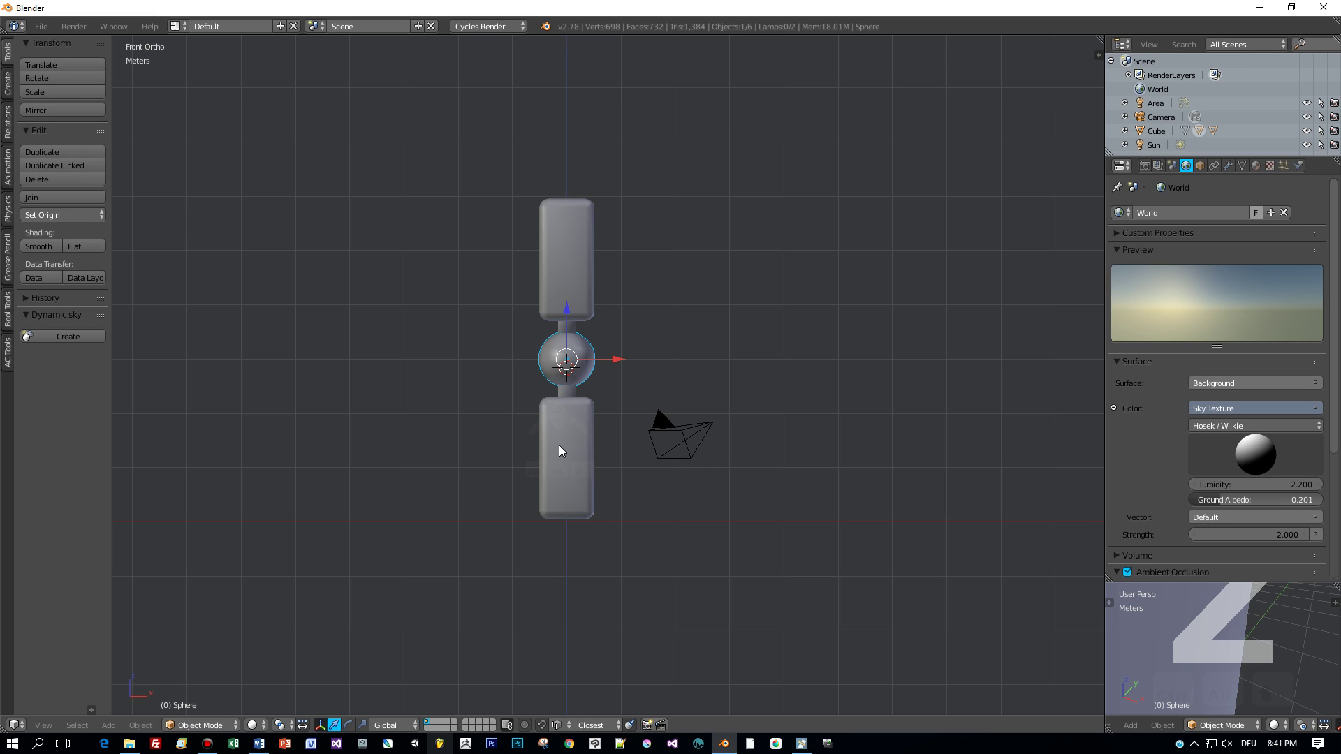
Step: Rename the upper cylinder object to 'Arm' in the Outliner
click(1156, 132)
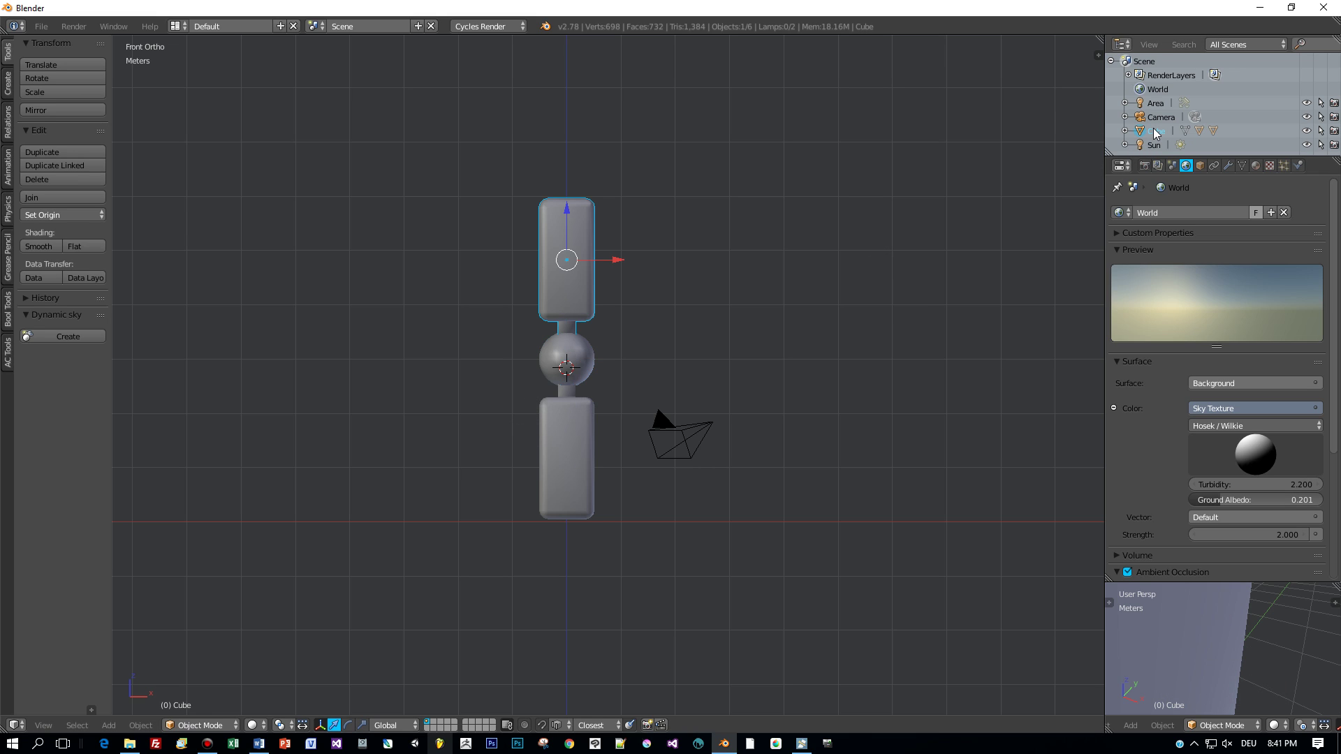
double_click(1156, 132)
text(Ar)
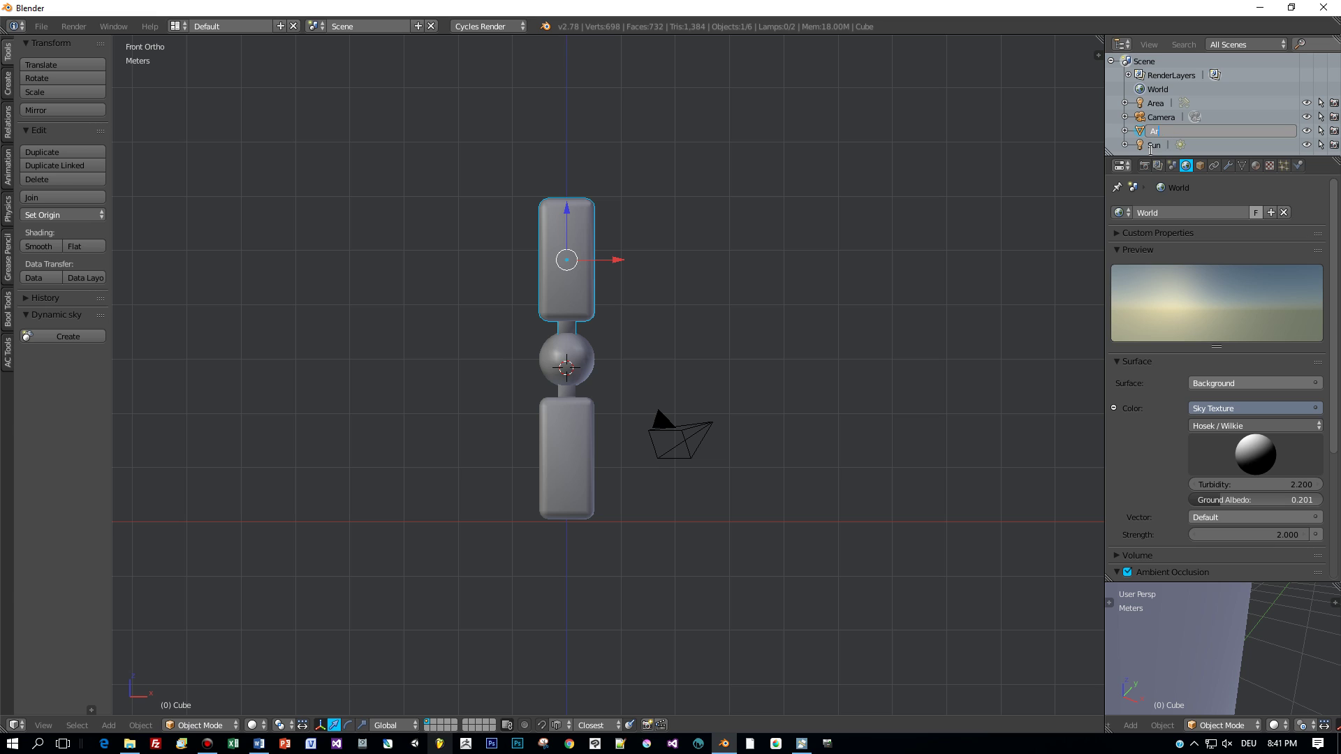
text(m)
key(Return)
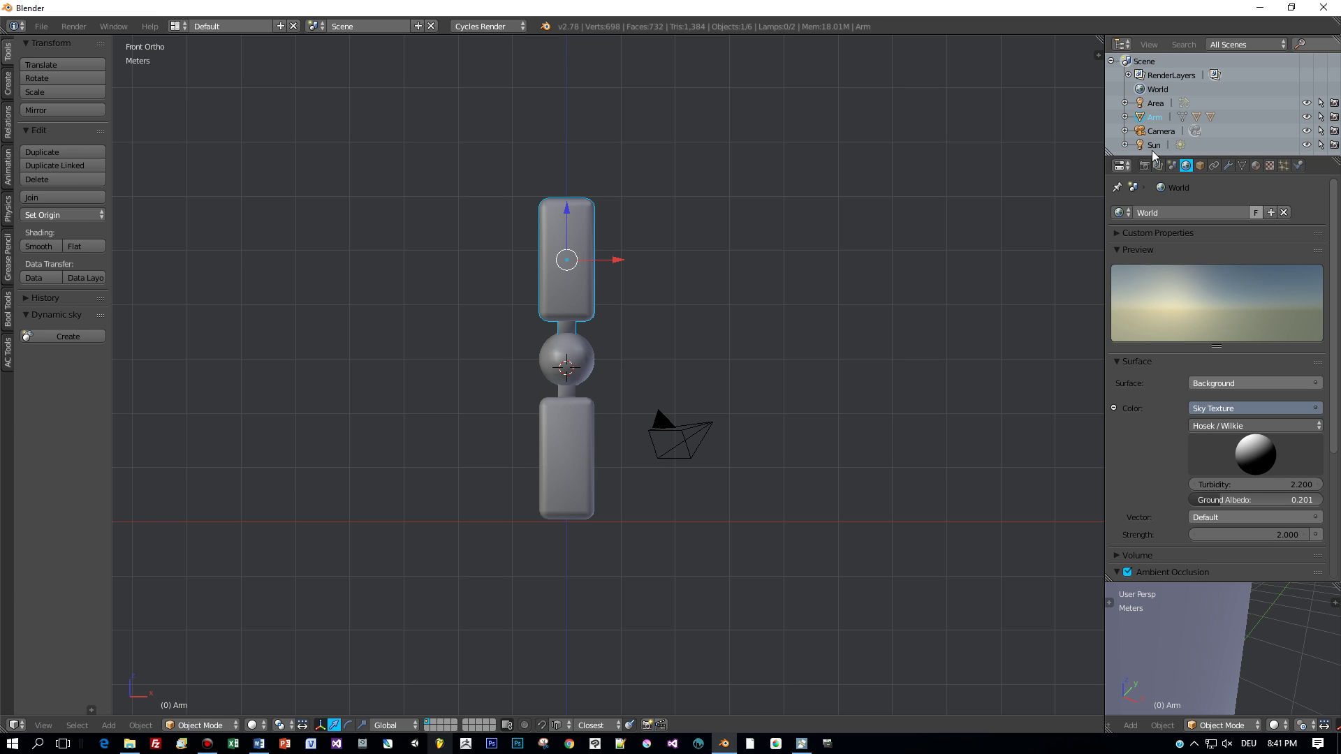
Step: Rename the Sphere object to 'Joint'
right_click(567, 352)
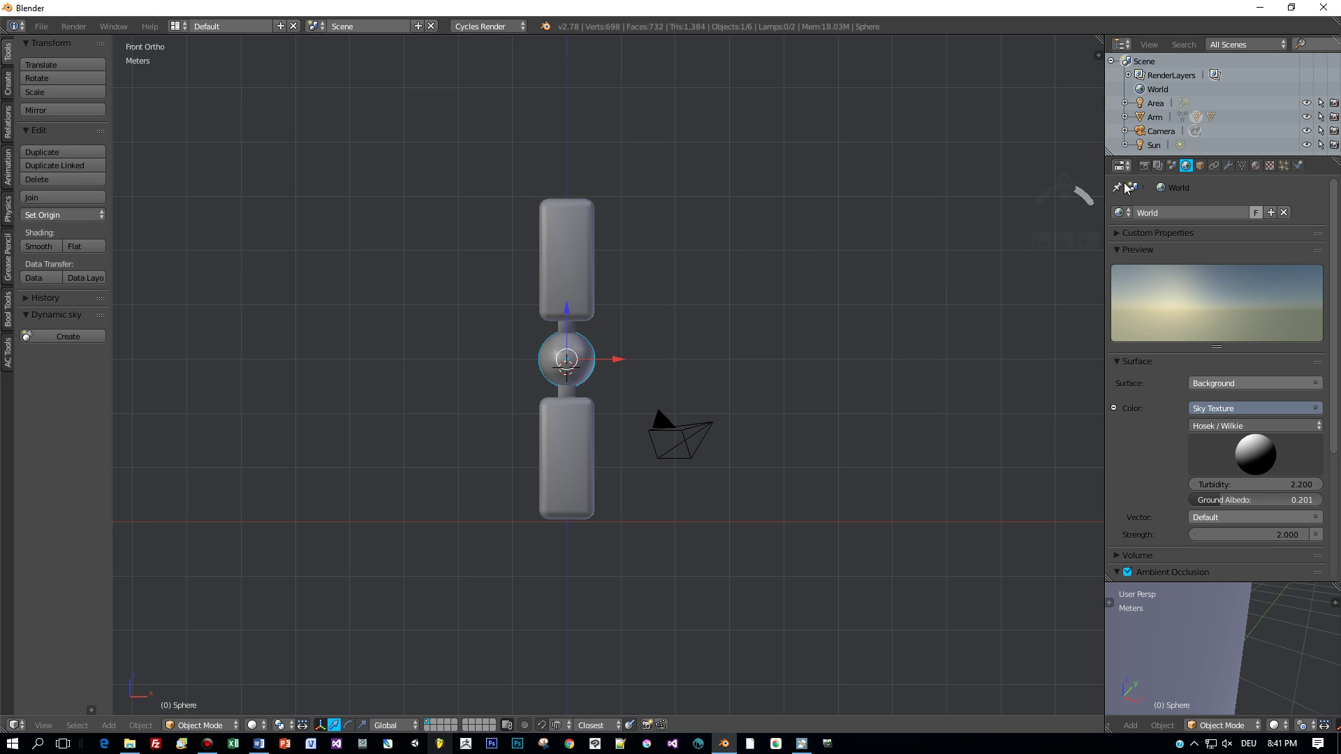
click(1124, 116)
scroll(1127, 123, down, 1)
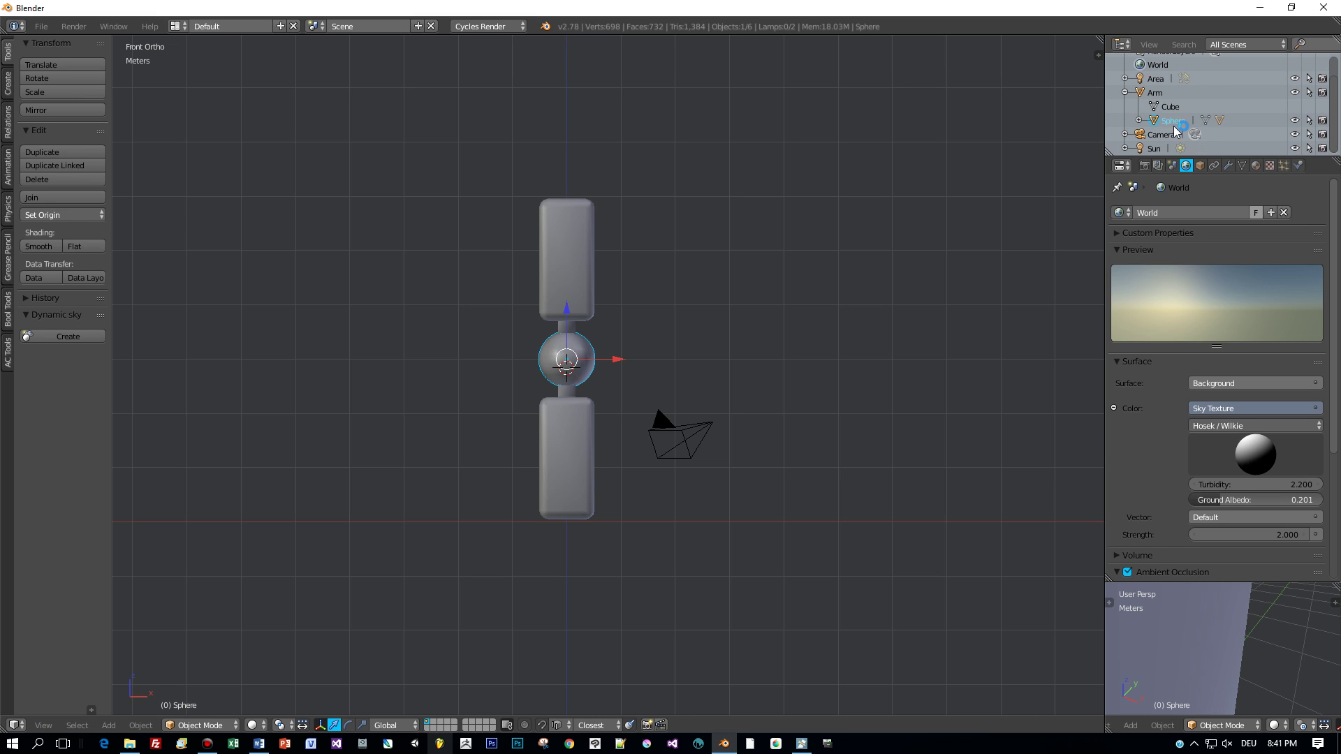
double_click(1174, 123)
text(Joint)
key(Return)
Step: Rename Cube.001 to 'Arm_l'
right_click(554, 451)
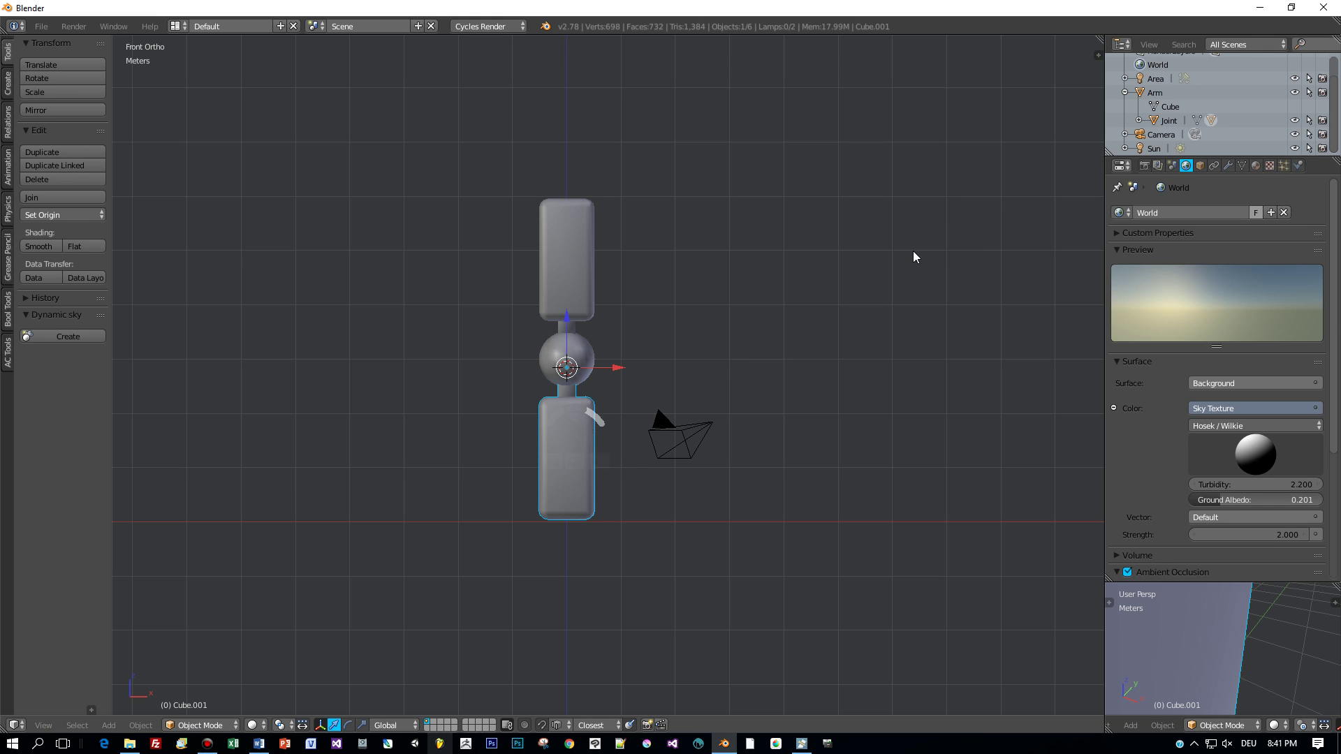
click(1138, 120)
scroll(1155, 126, down, 2)
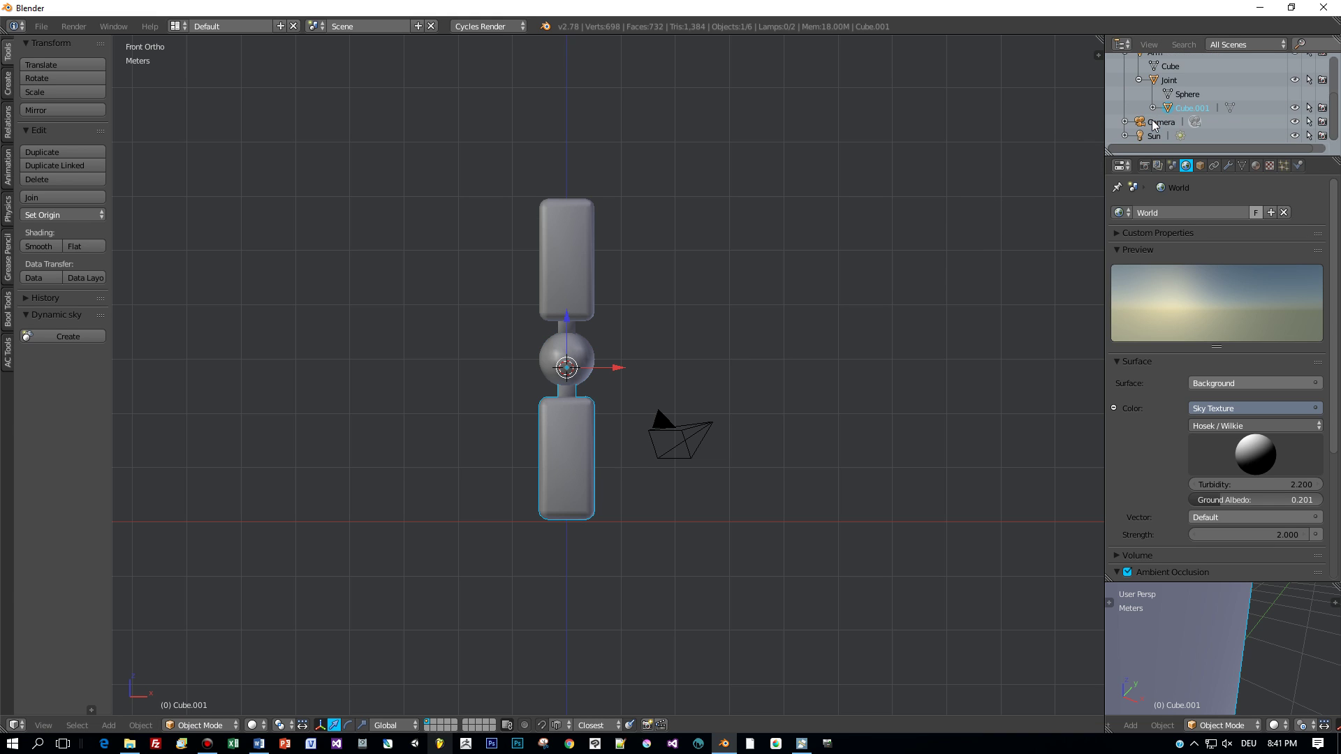
double_click(1187, 109)
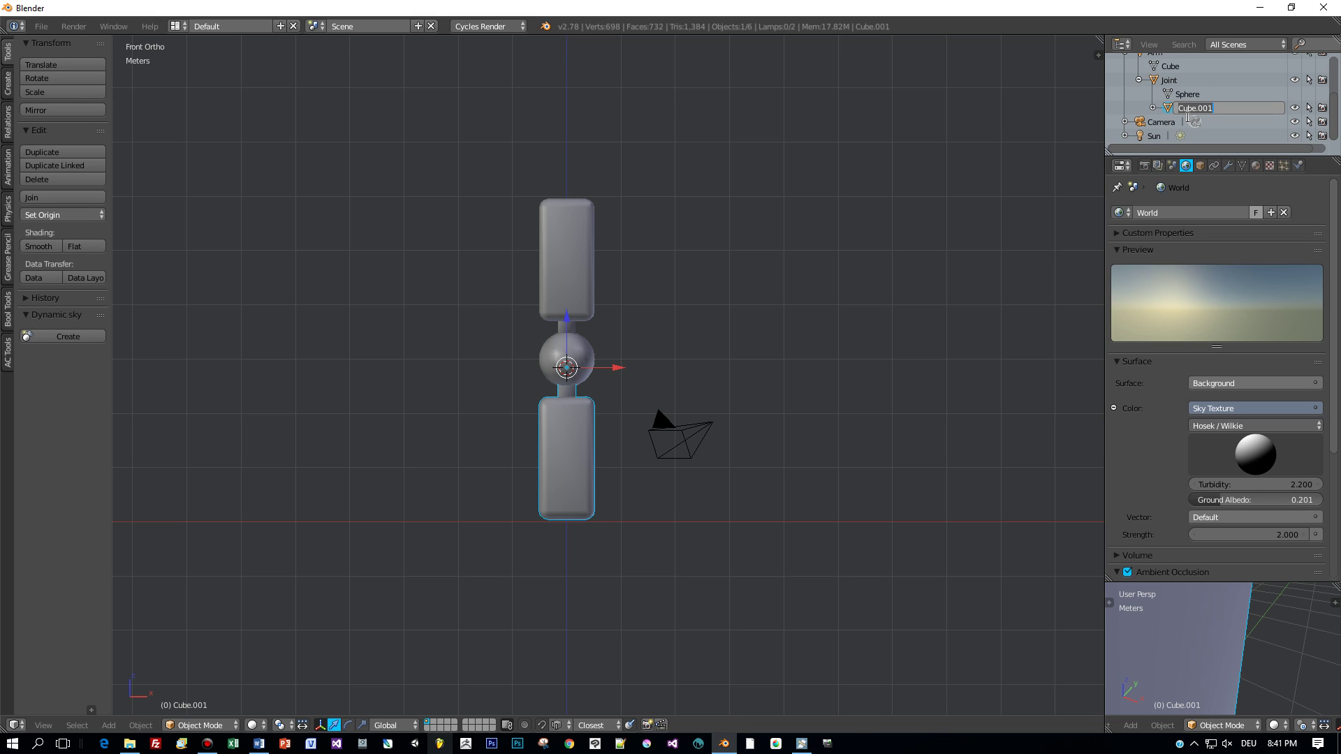
text(Arm_l)
key(Return)
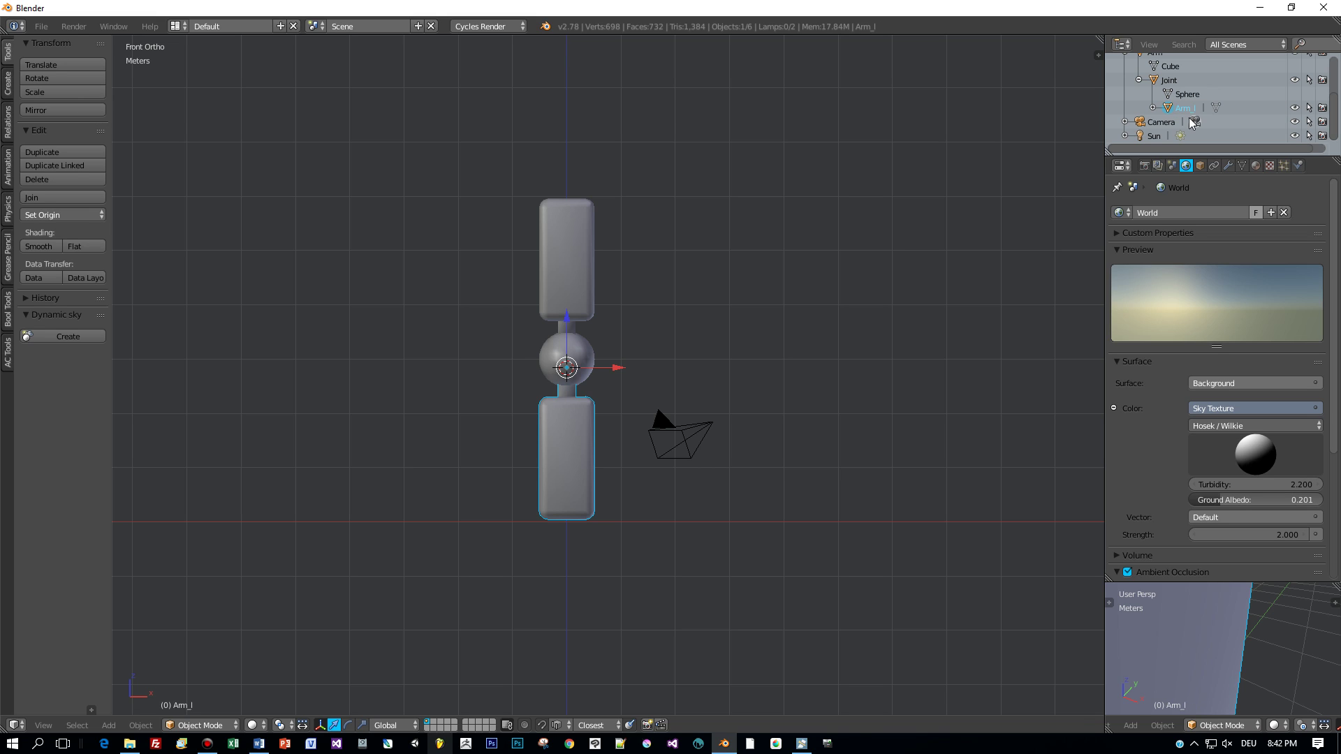
Step: Rename the upper arm object from 'Arm' to 'Arm_u'
right_click(569, 254)
scroll(1177, 98, up, 2)
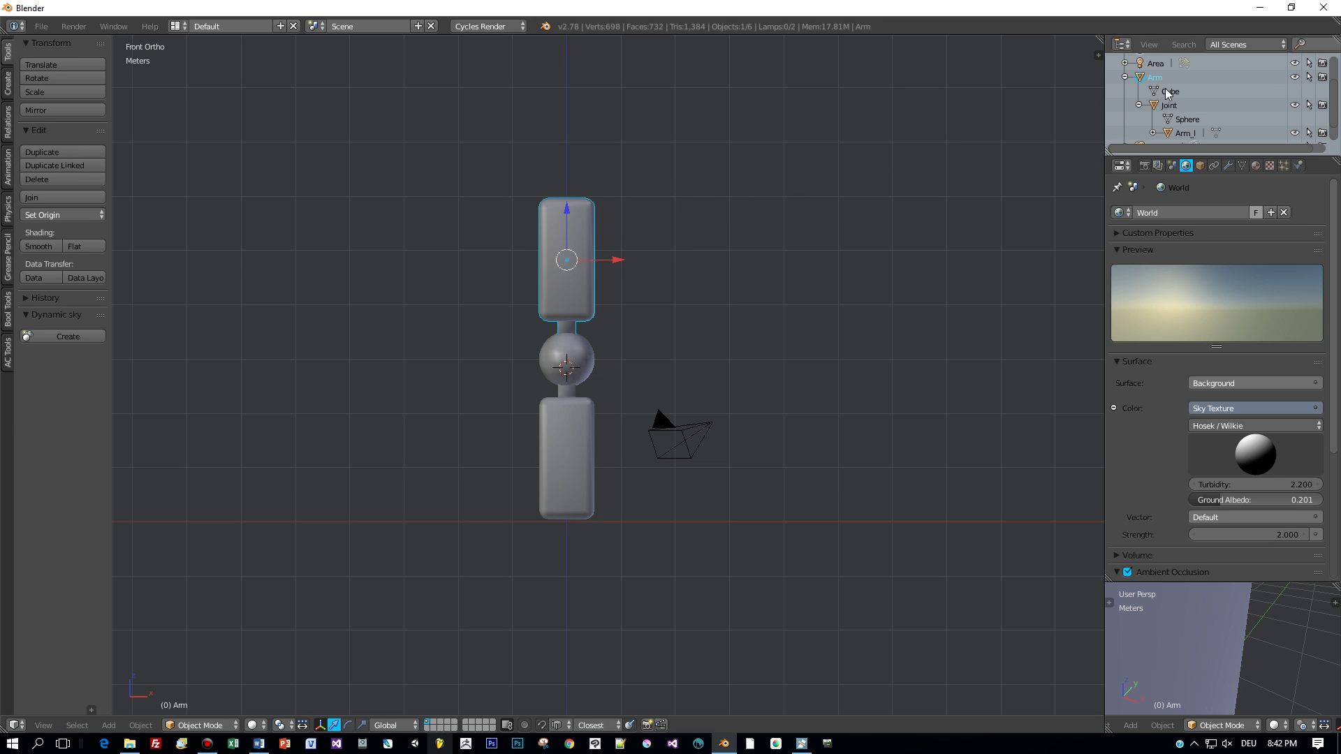
double_click(1156, 78)
text(_u)
key(Return)
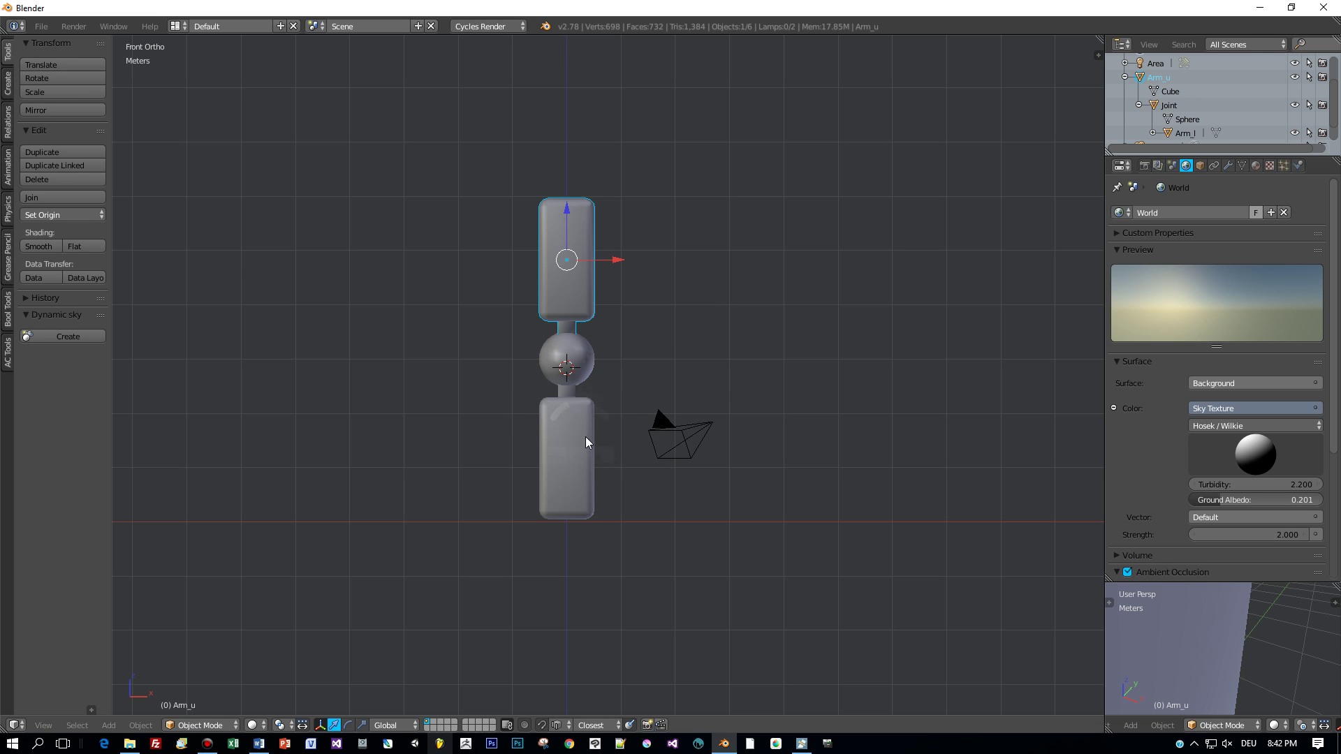
Step: Snap the 3D cursor back to the world origin
key(shift+s)
click(707, 408)
key(shift+a)
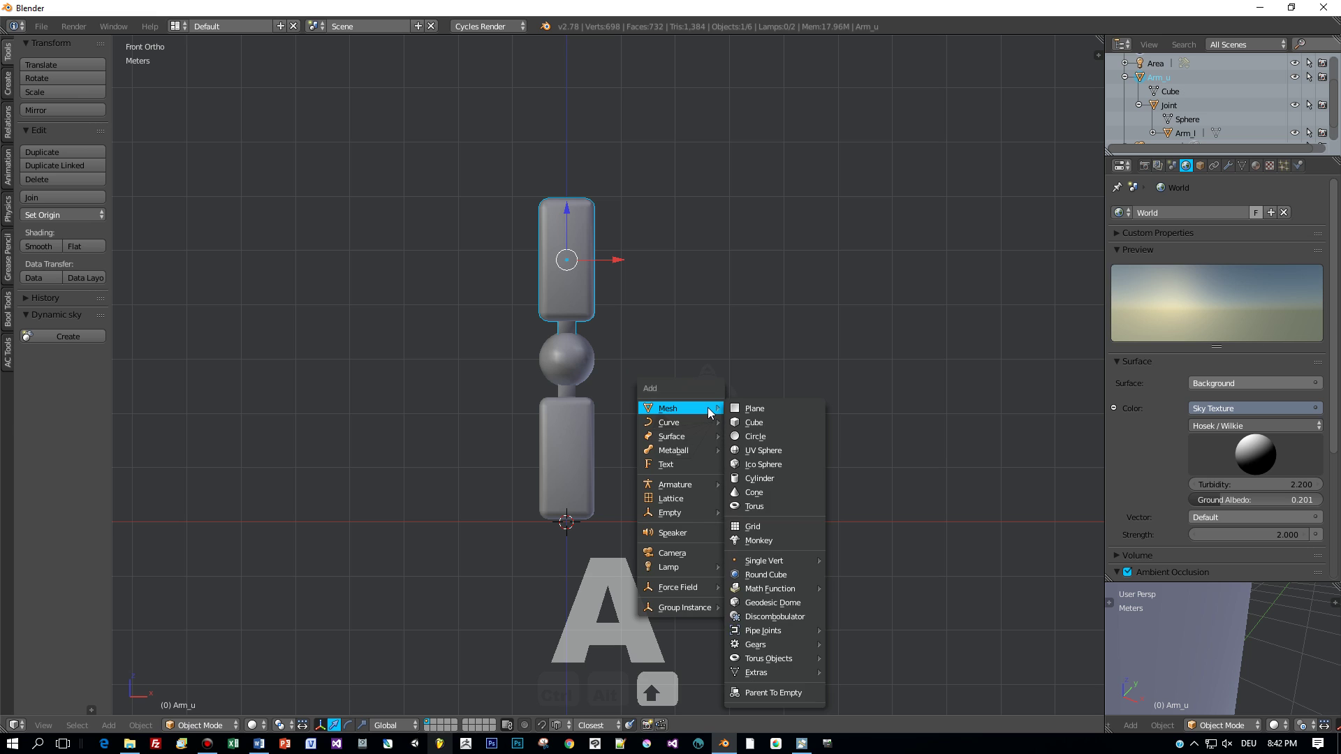
Step: Add a single-bone armature and enable X-Ray so it shows through the meshes
mouse_move(674, 484)
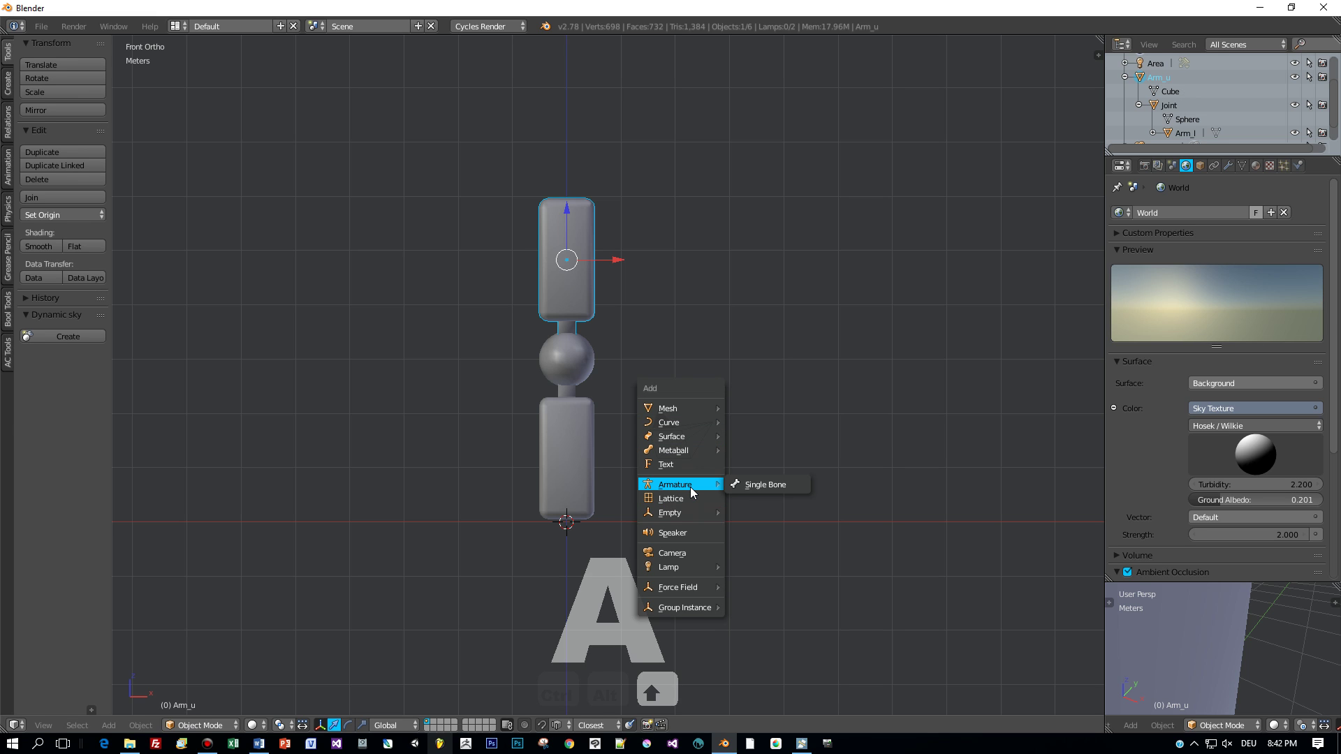
click(772, 483)
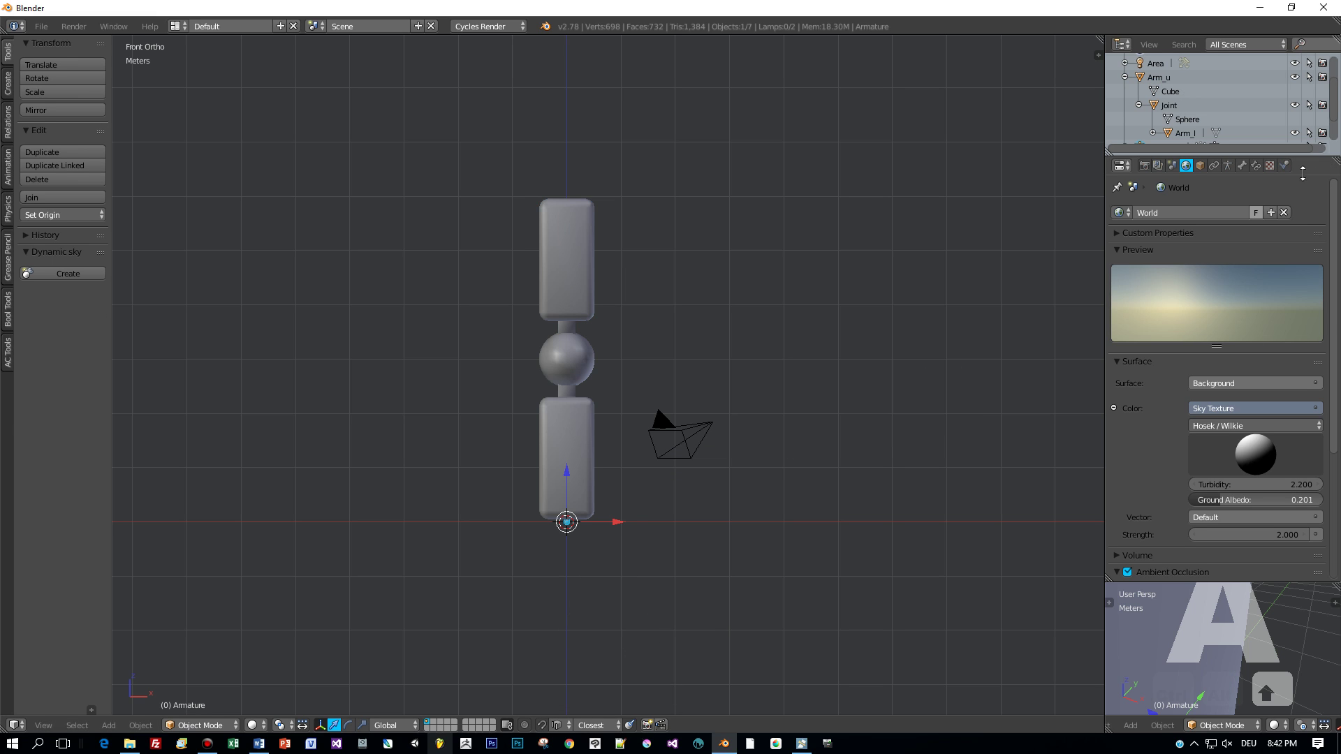
click(1213, 166)
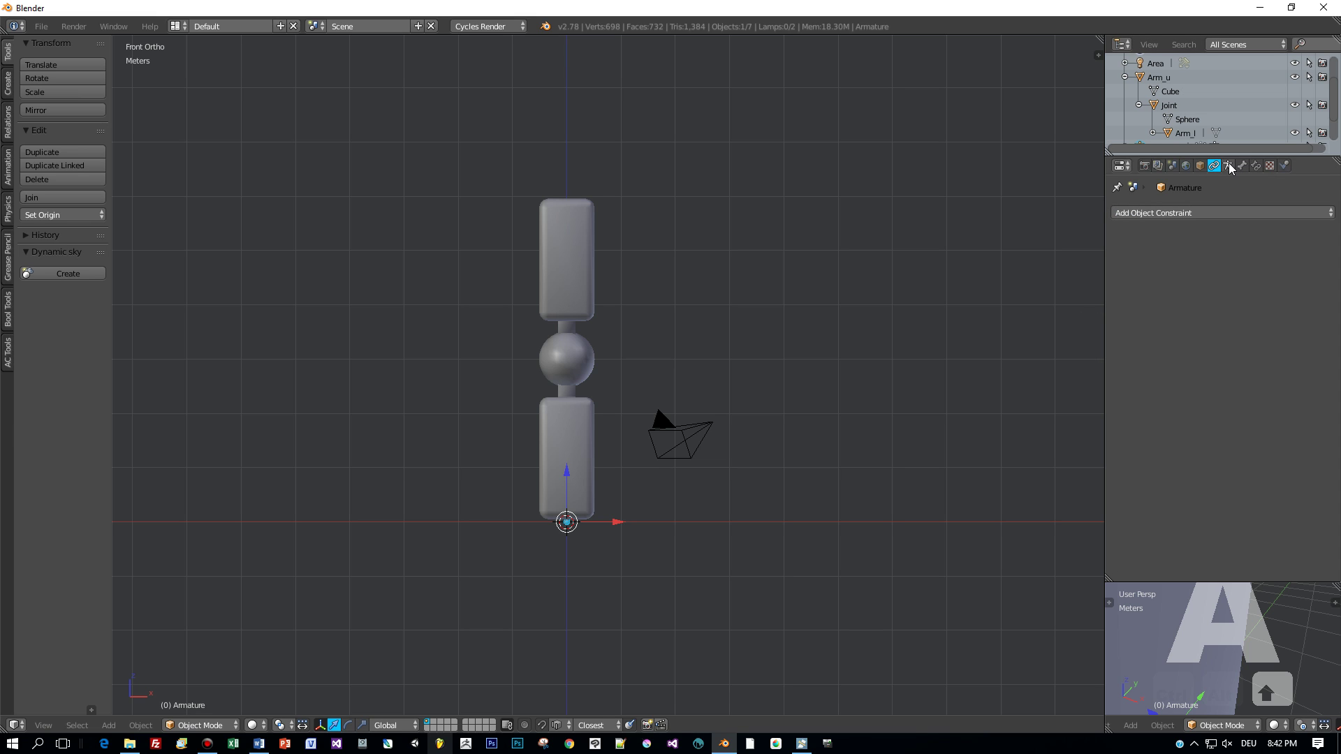
click(1227, 166)
click(1226, 409)
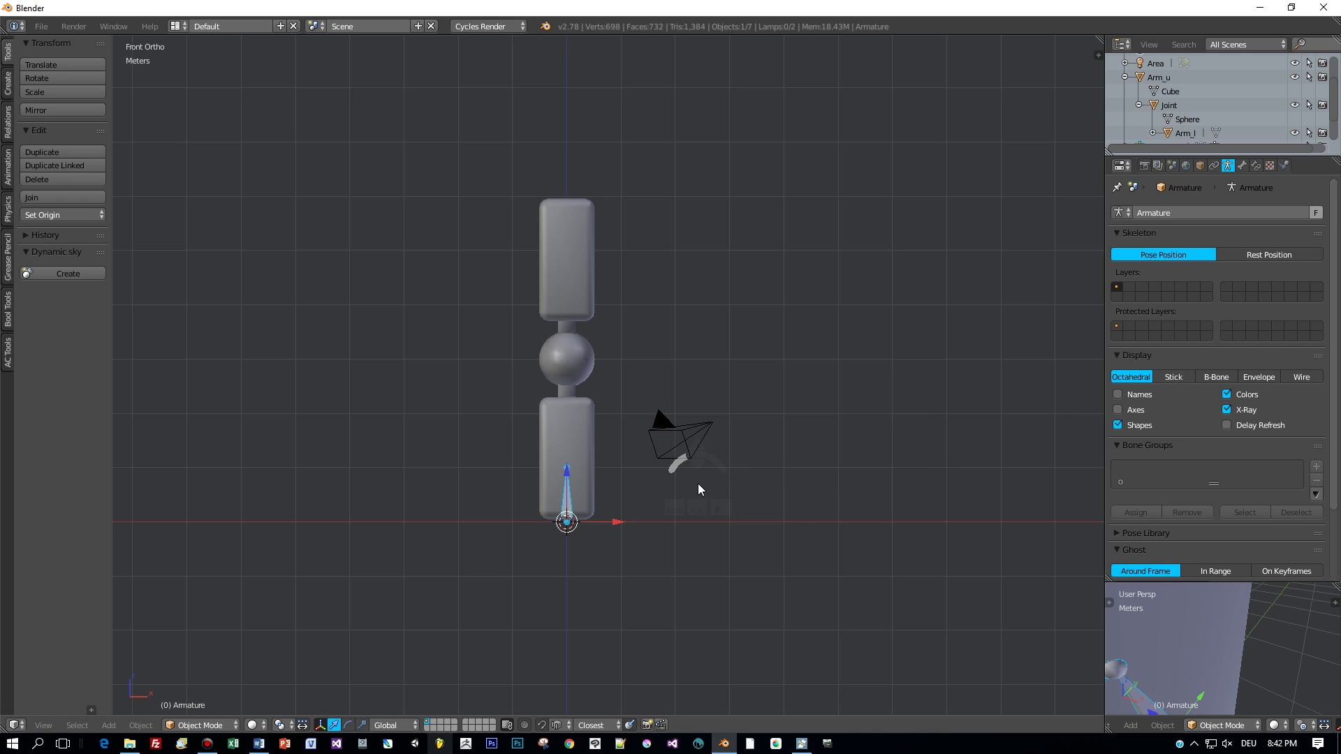
Step: Flip the bone 180° about X and start moving it vertically toward the upper arm
key(r)
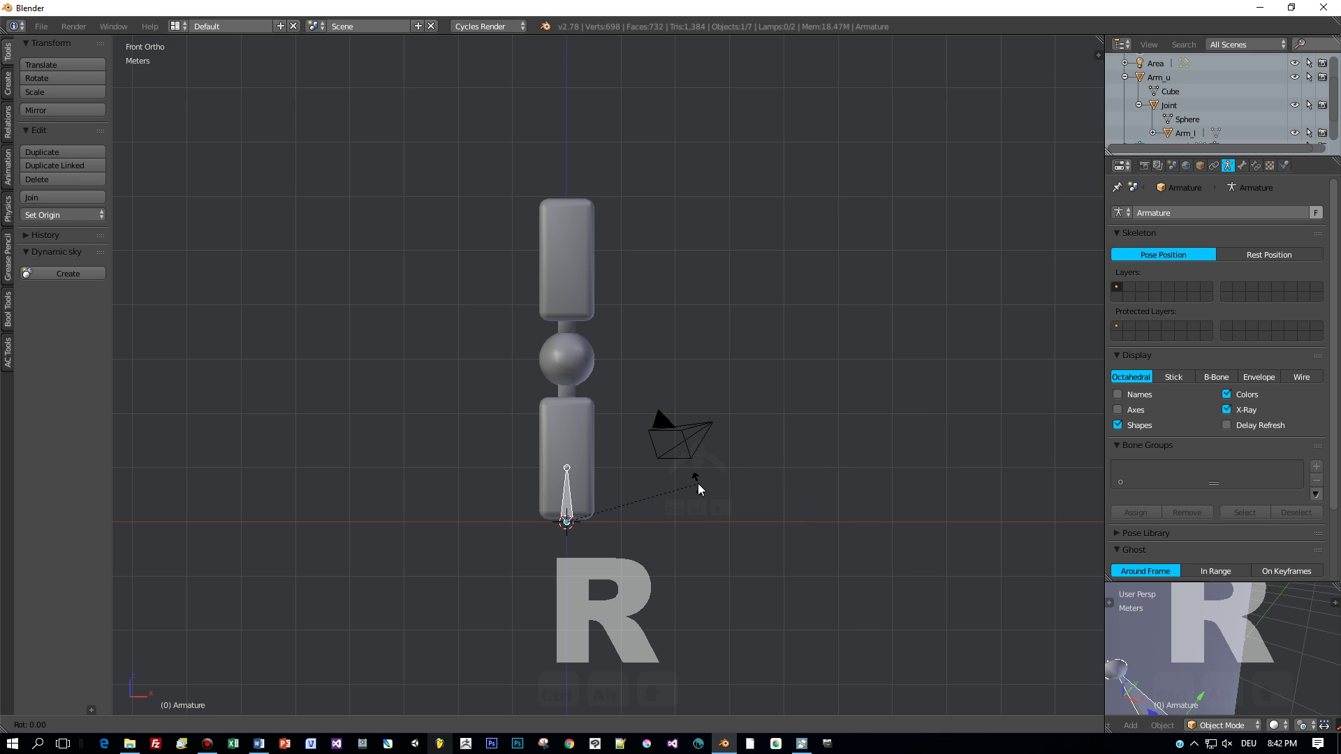
text(x180)
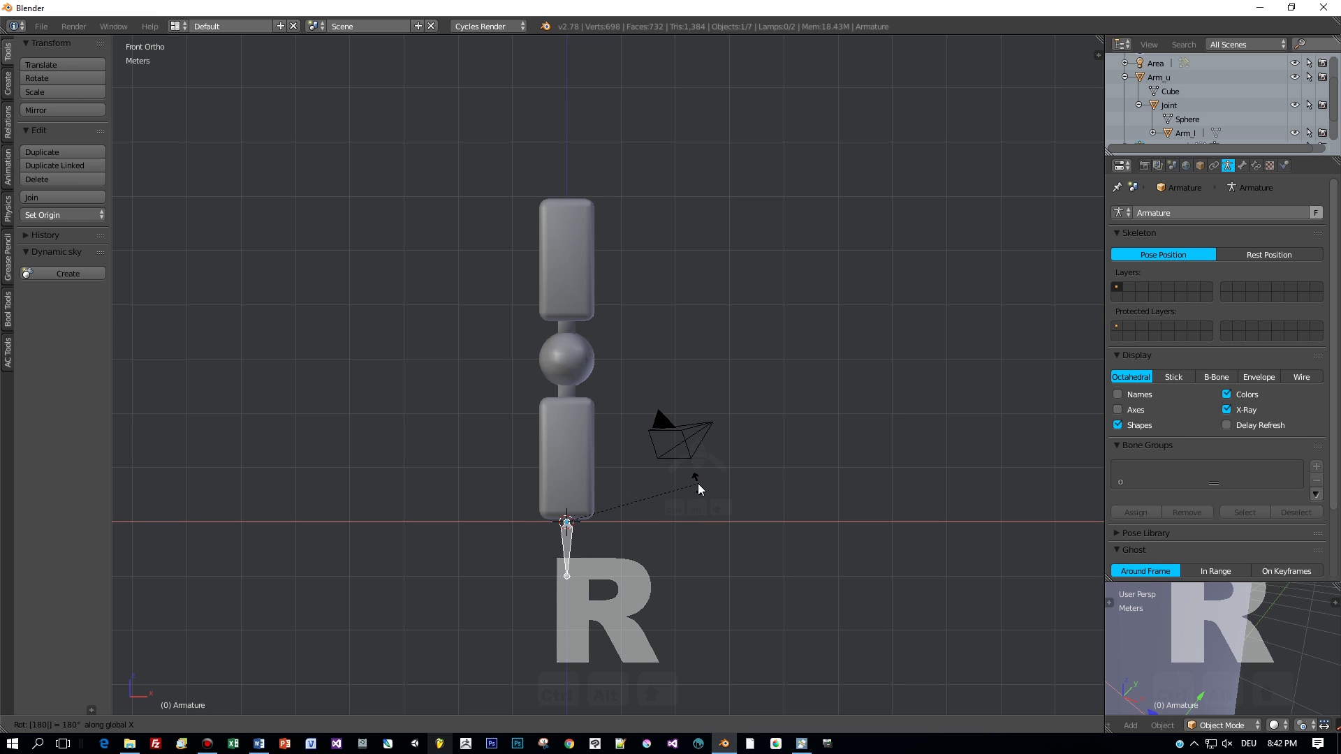
key(Return)
key(g)
key(z)
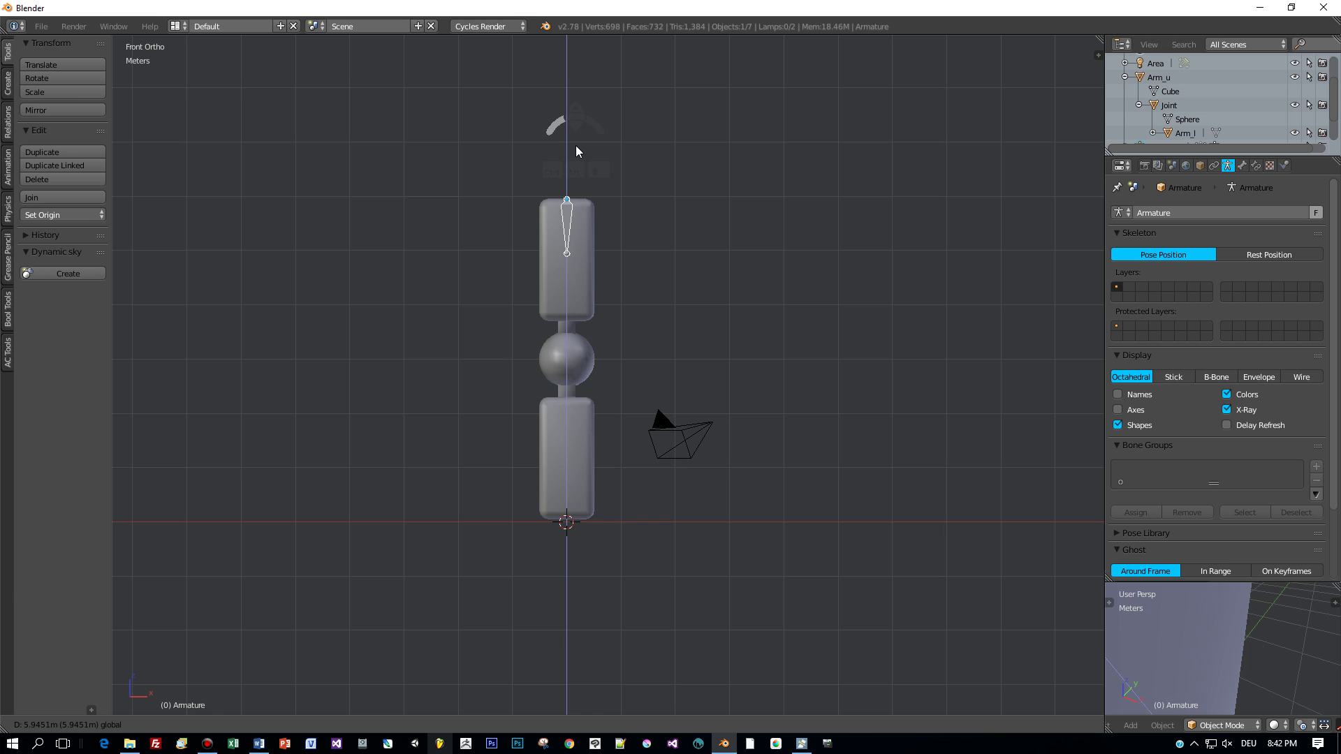
Step: Place the bone at the upper arm's top and, in Edit Mode, pull its tail to the sphere joint
click(576, 145)
key(ctrl+Tab)
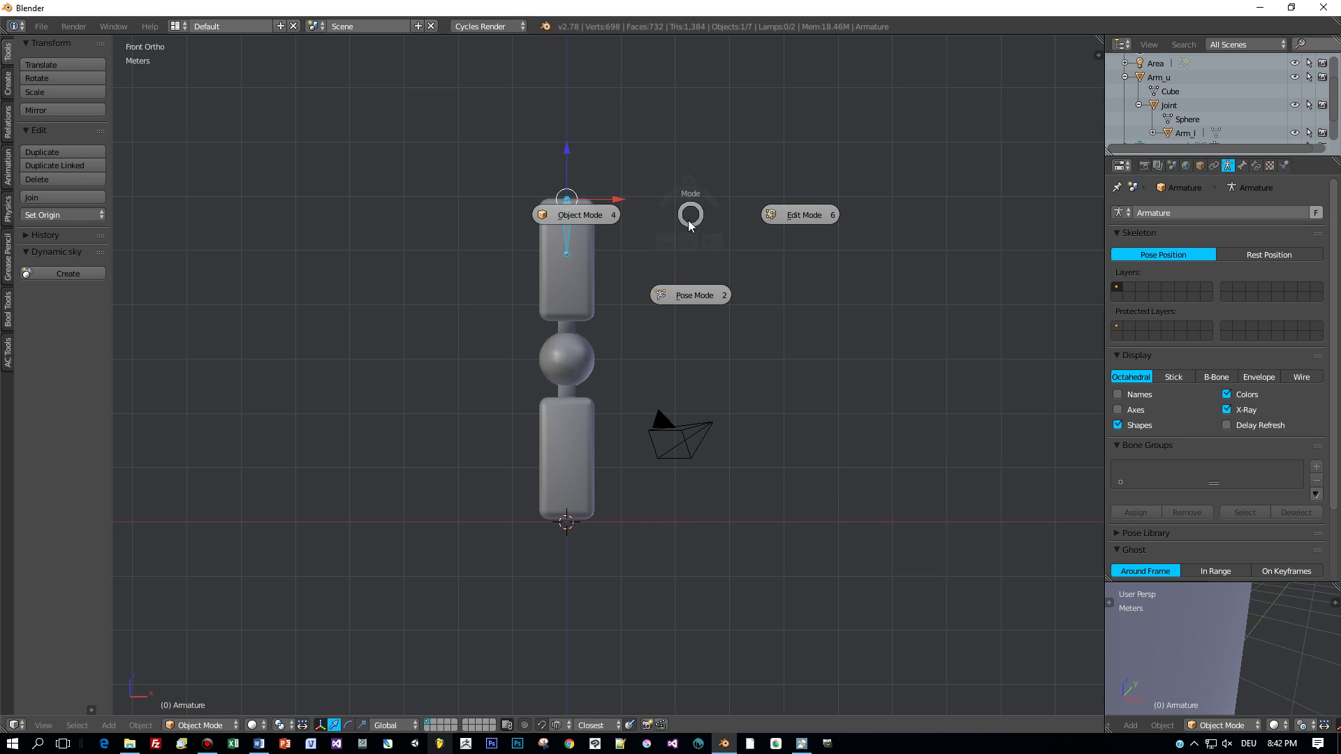
click(804, 229)
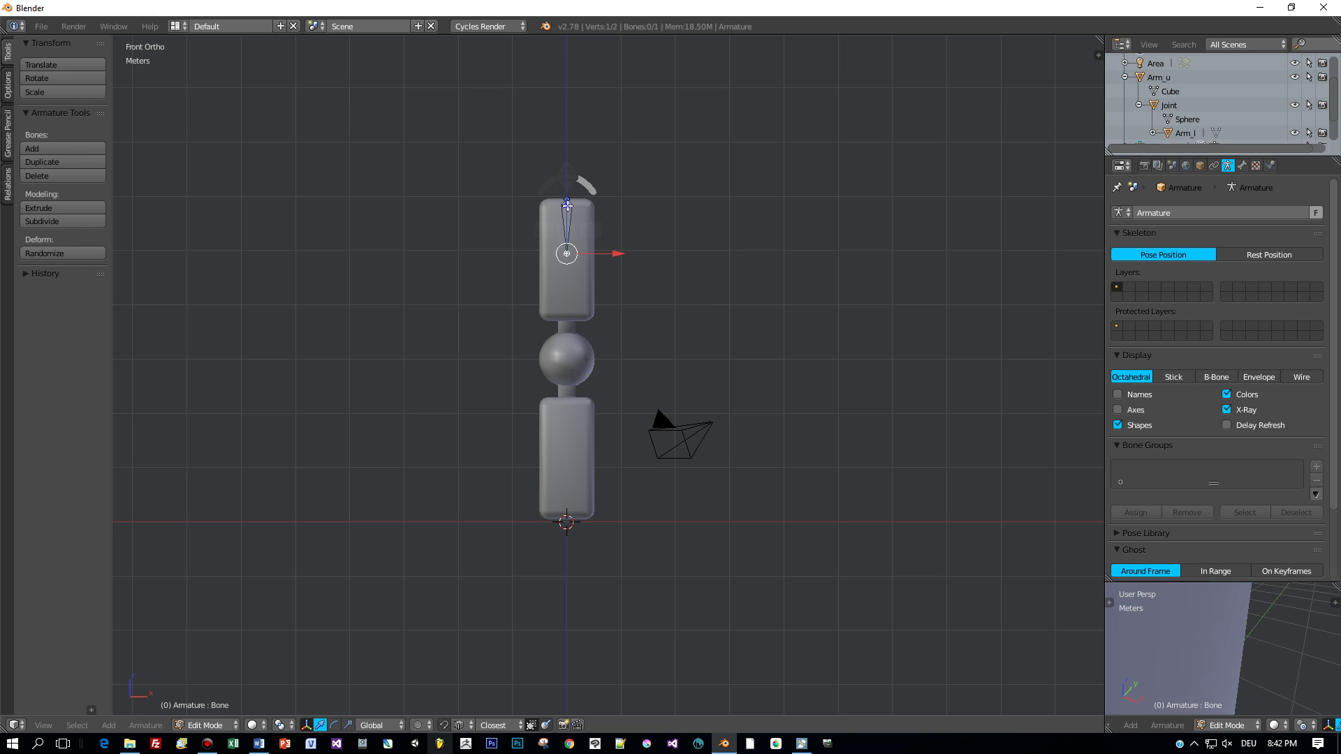
right_drag(566, 204, 572, 313)
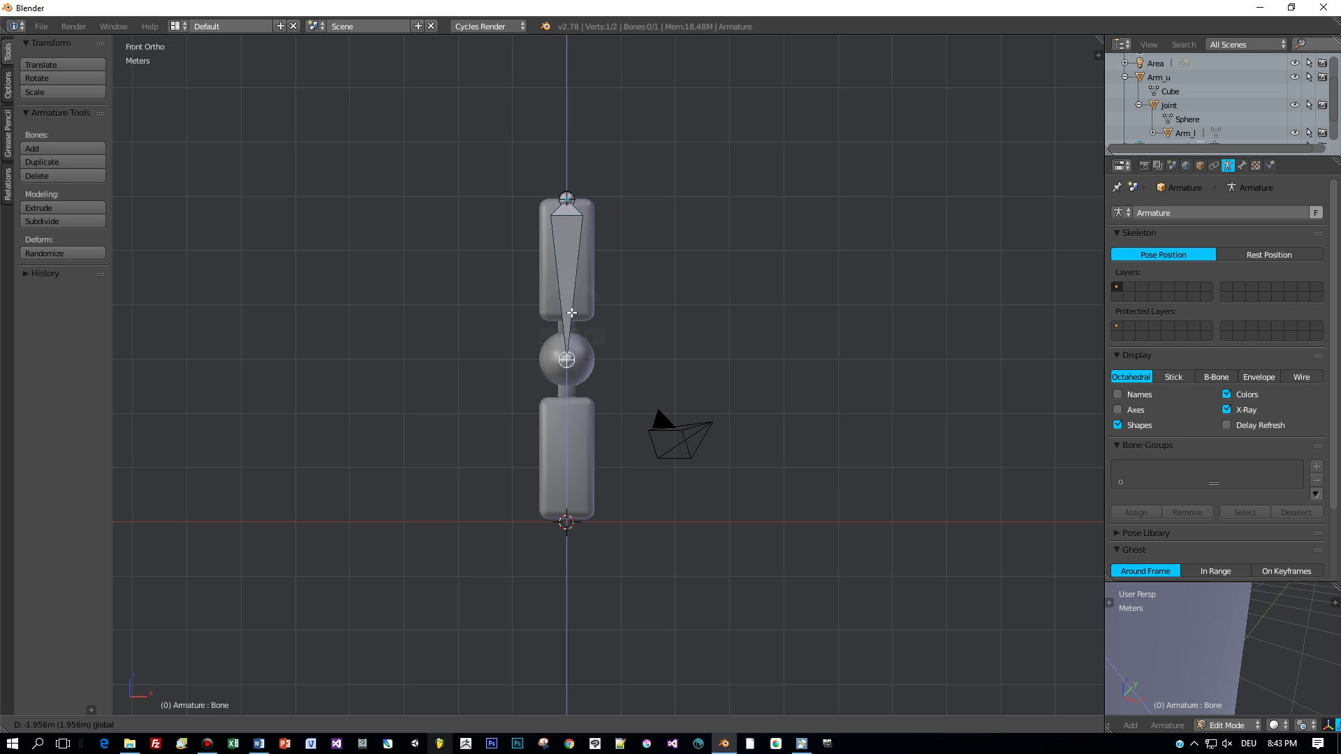
right_drag(572, 313, 573, 314)
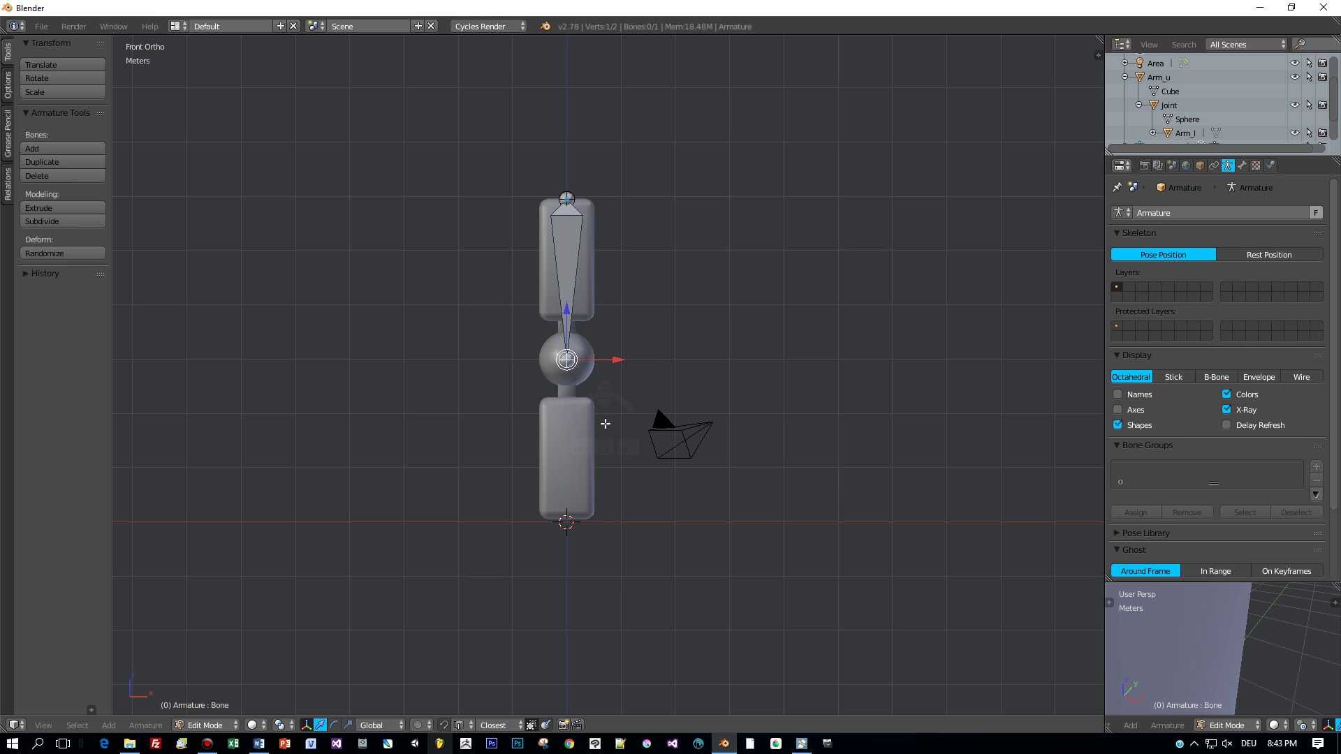
Step: Extrude a second bone from the joint to the lower arm's bottom, then return to Object Mode
key(e)
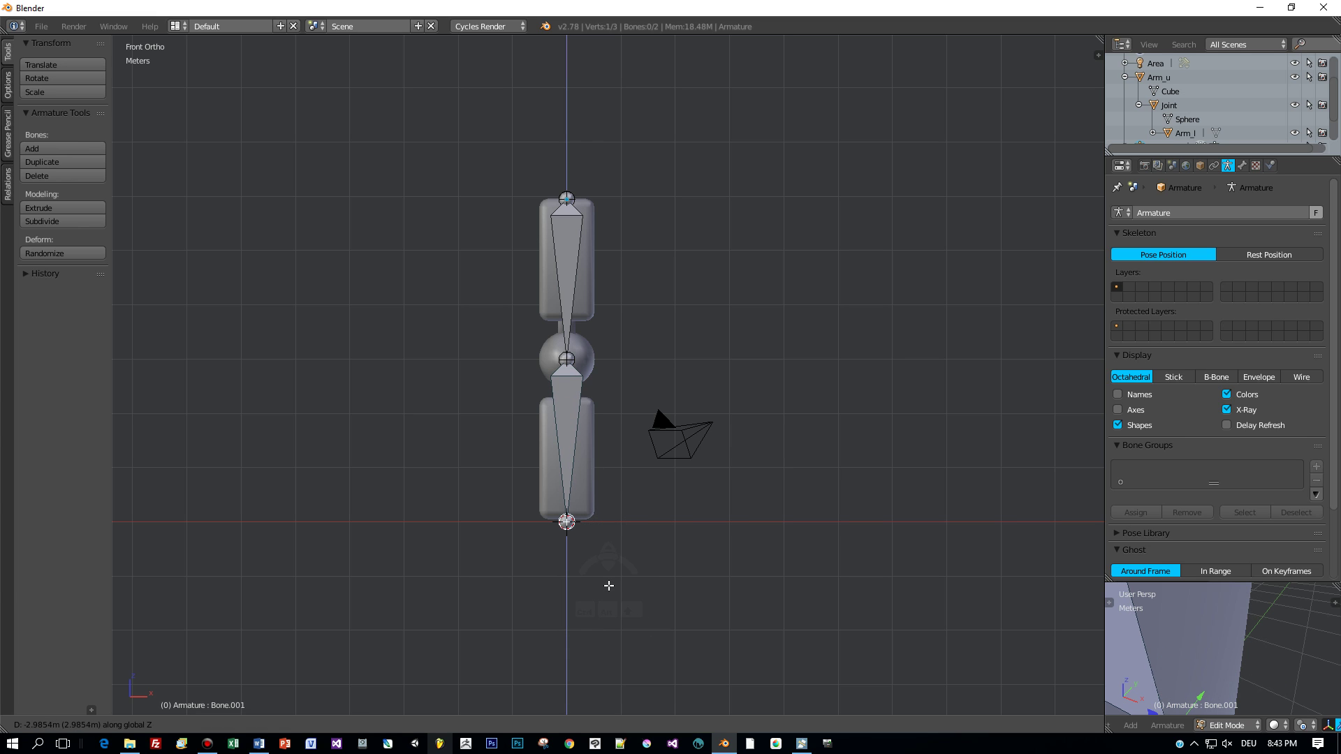
click(608, 585)
mouse_move(738, 466)
middle_down()
mouse_move(748, 503)
mouse_move(751, 454)
middle_up()
key(KP_1)
scroll(757, 453, up, 1)
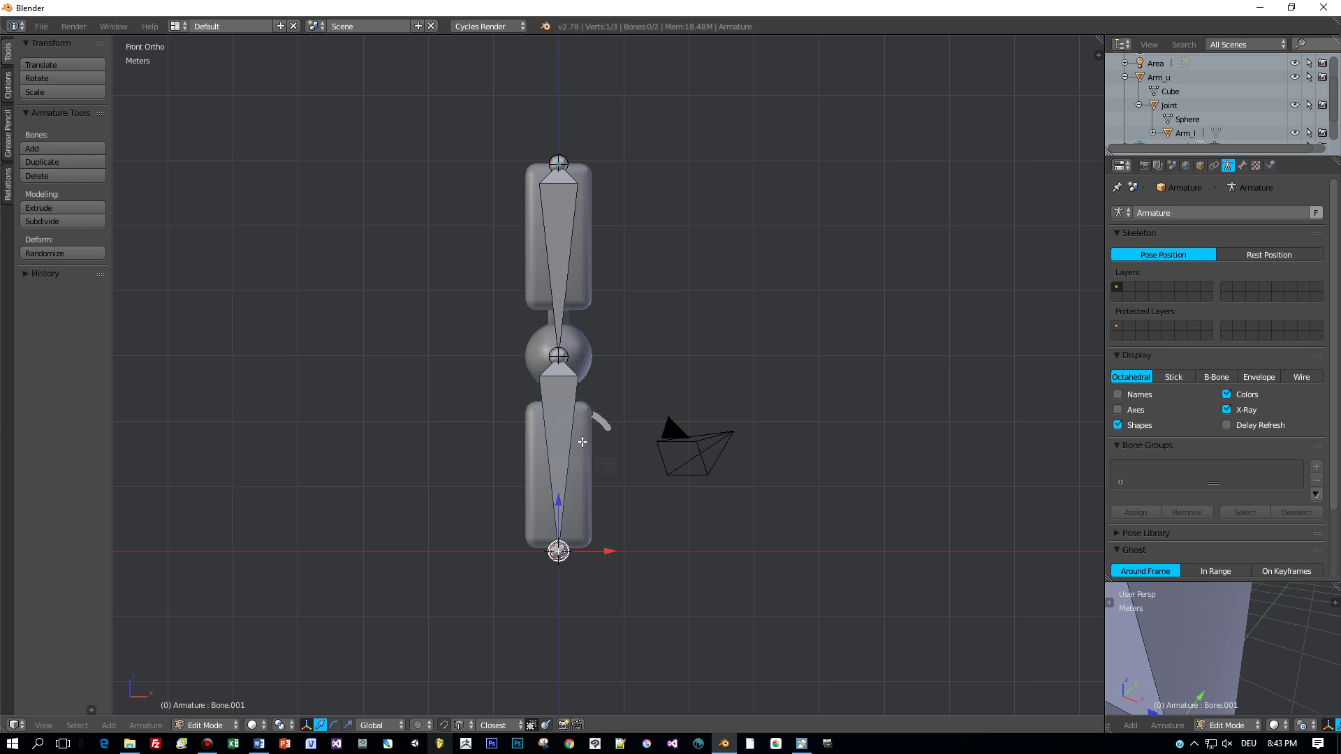
key(Tab)
click(673, 433)
Step: Parent Arm_l and Arm_u to the armature with Automatic Weights
right_click(578, 462)
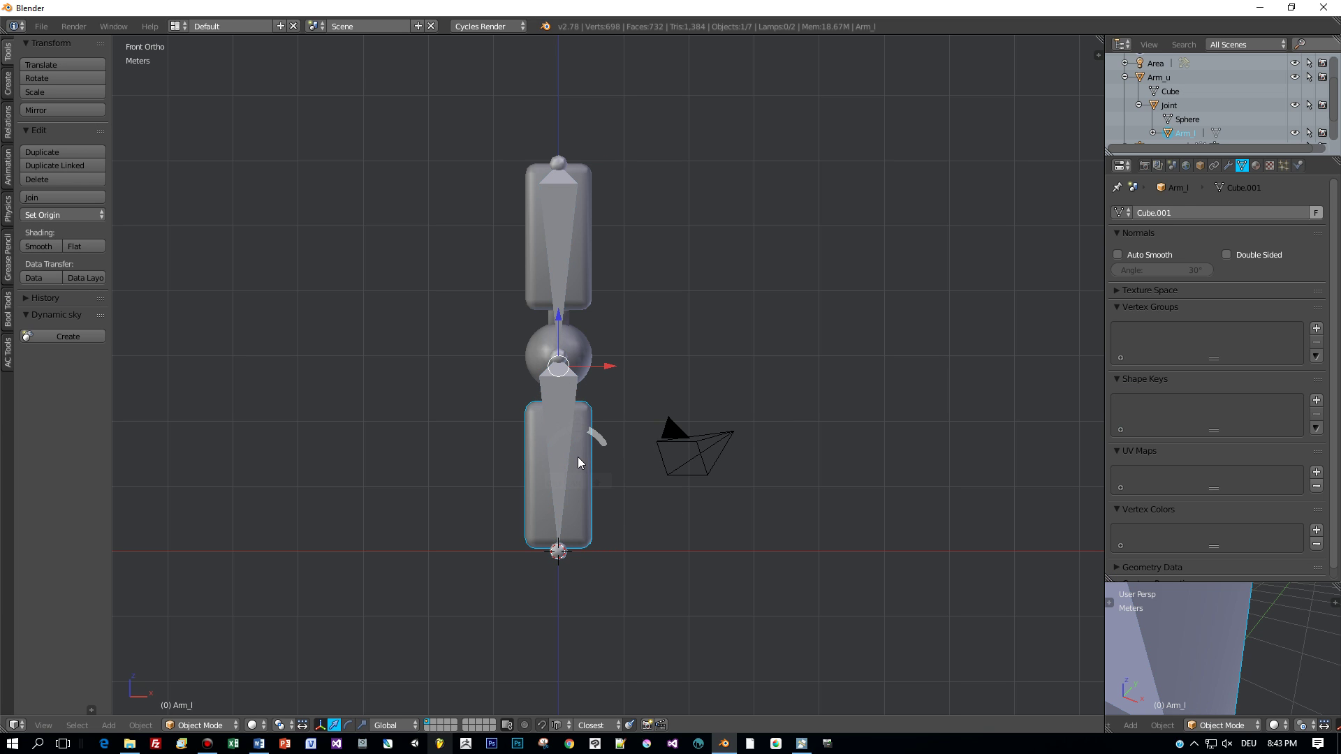
right_click(578, 279)
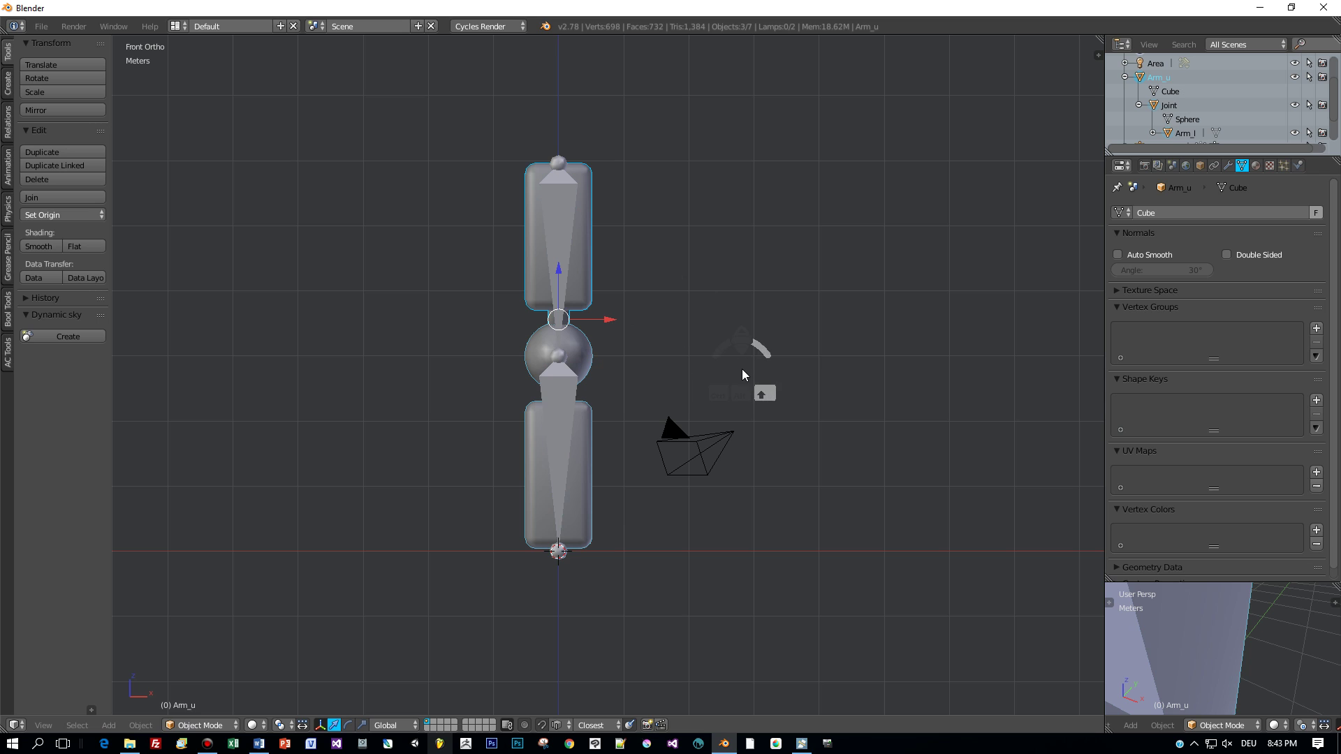
right_click(566, 234)
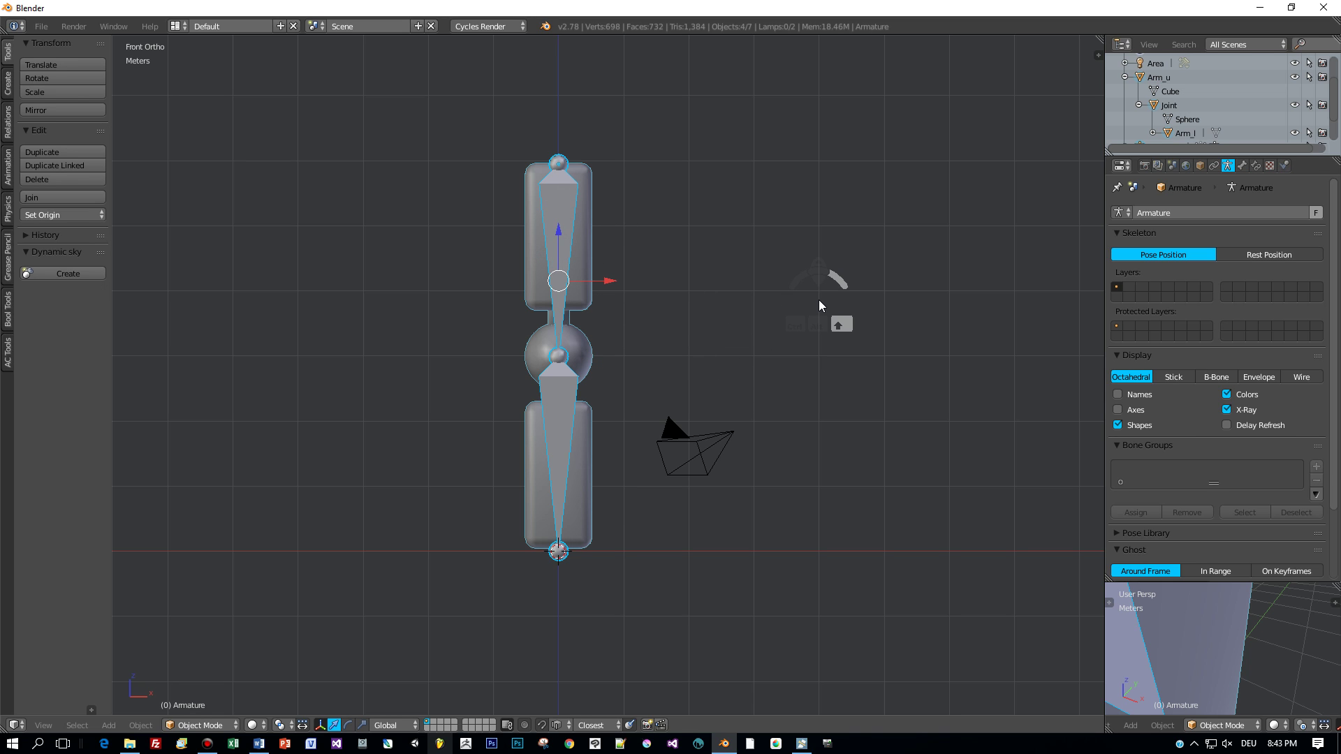
key(ctrl+p)
scroll(818, 299, down, 5)
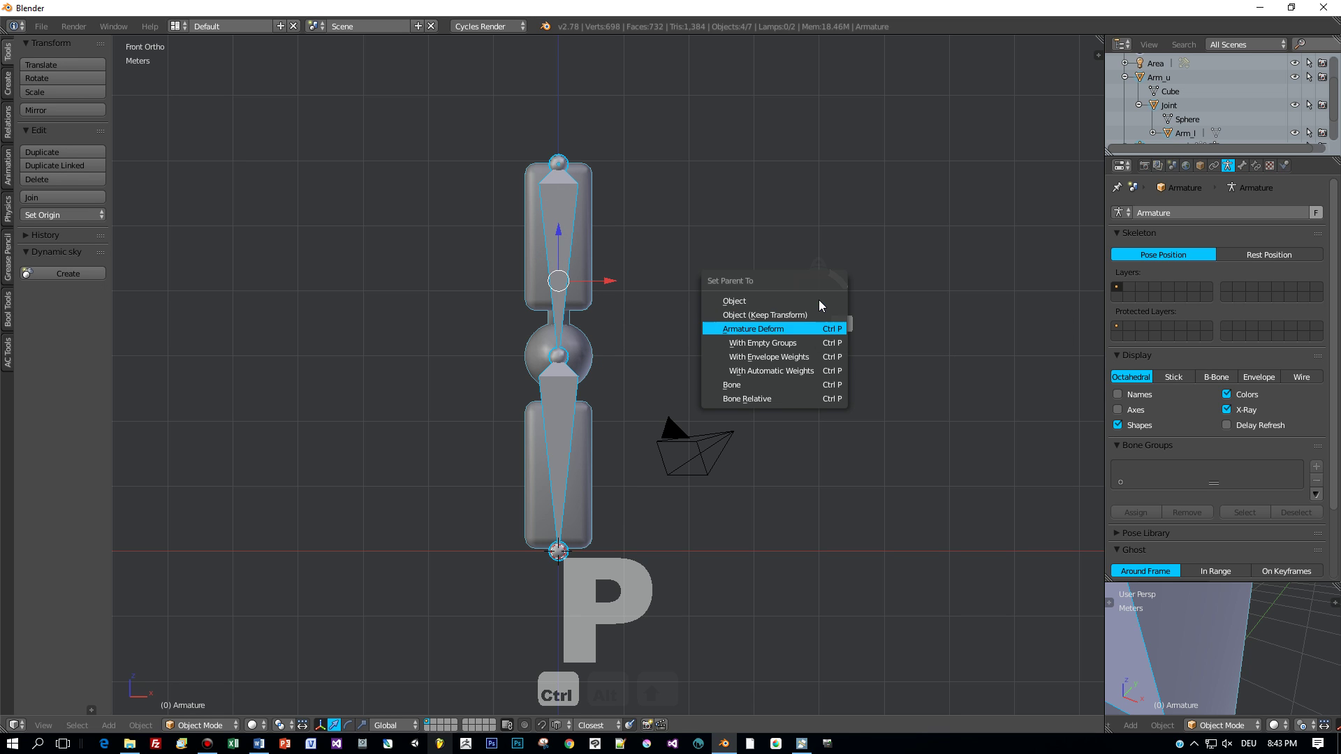
key(Return)
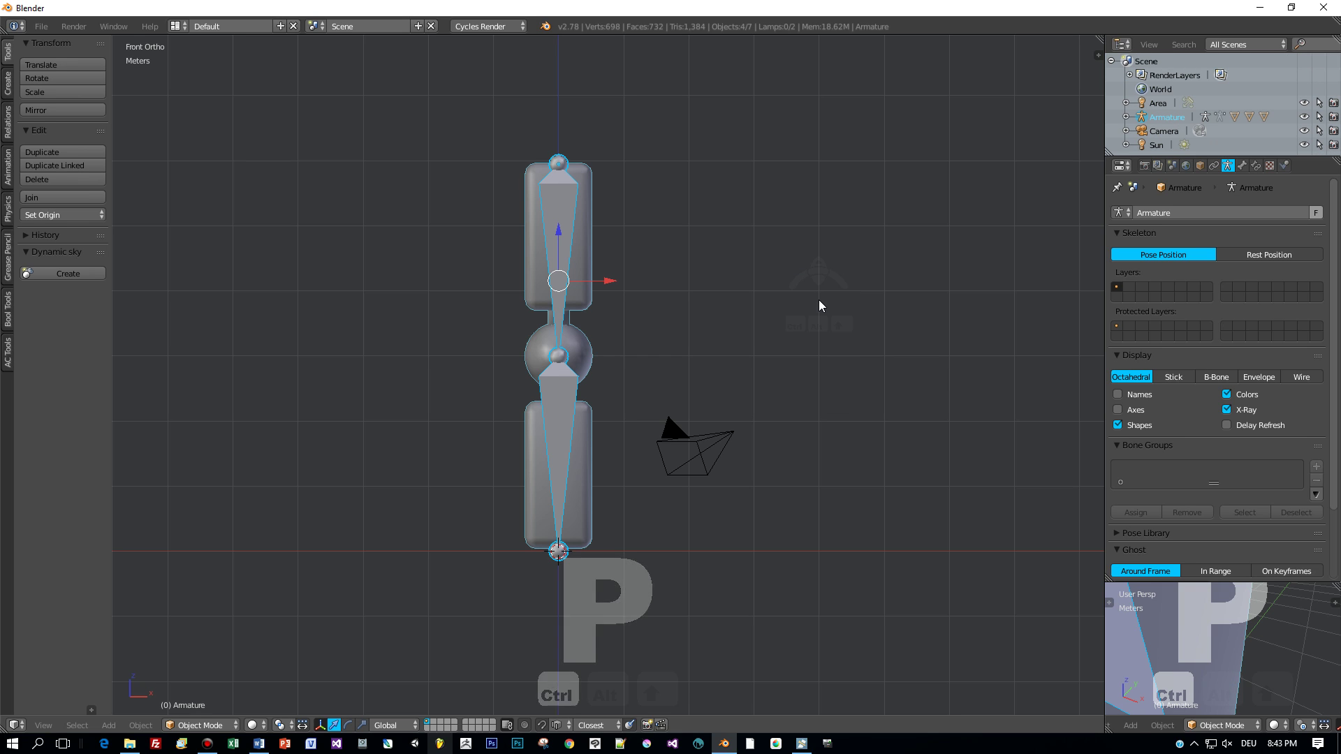
Step: Check Arm_l's new Bone and Bone.001 vertex groups, then put the armature in Pose Mode
scroll(755, 356, down, 1)
right_click(567, 394)
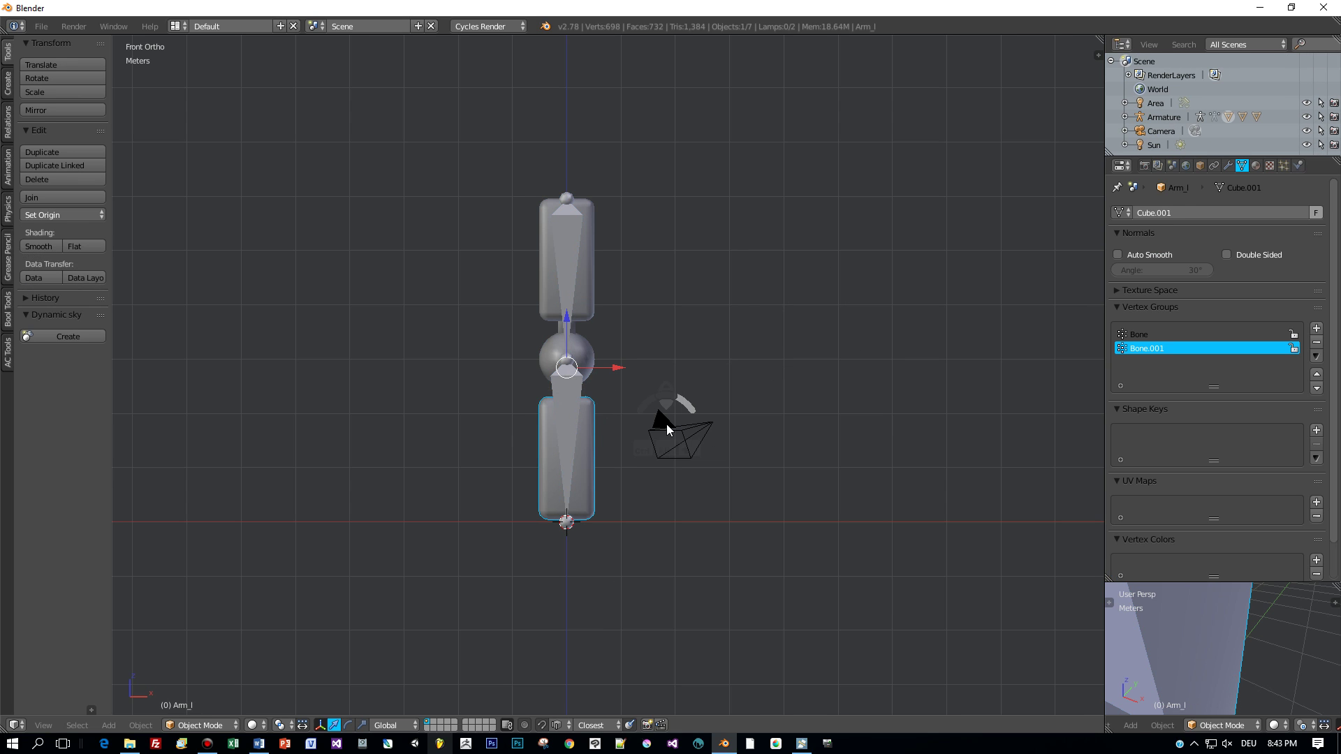
right_click(584, 414)
key(Tab)
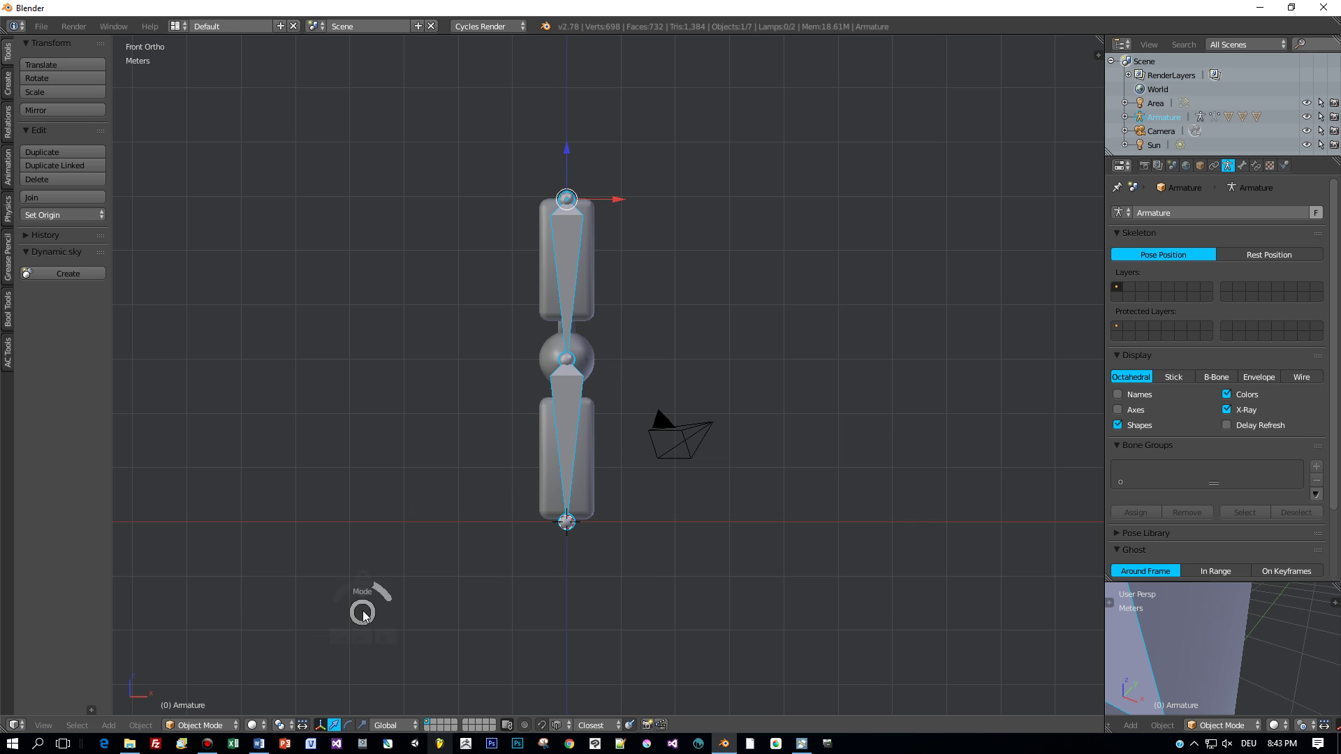
click(456, 613)
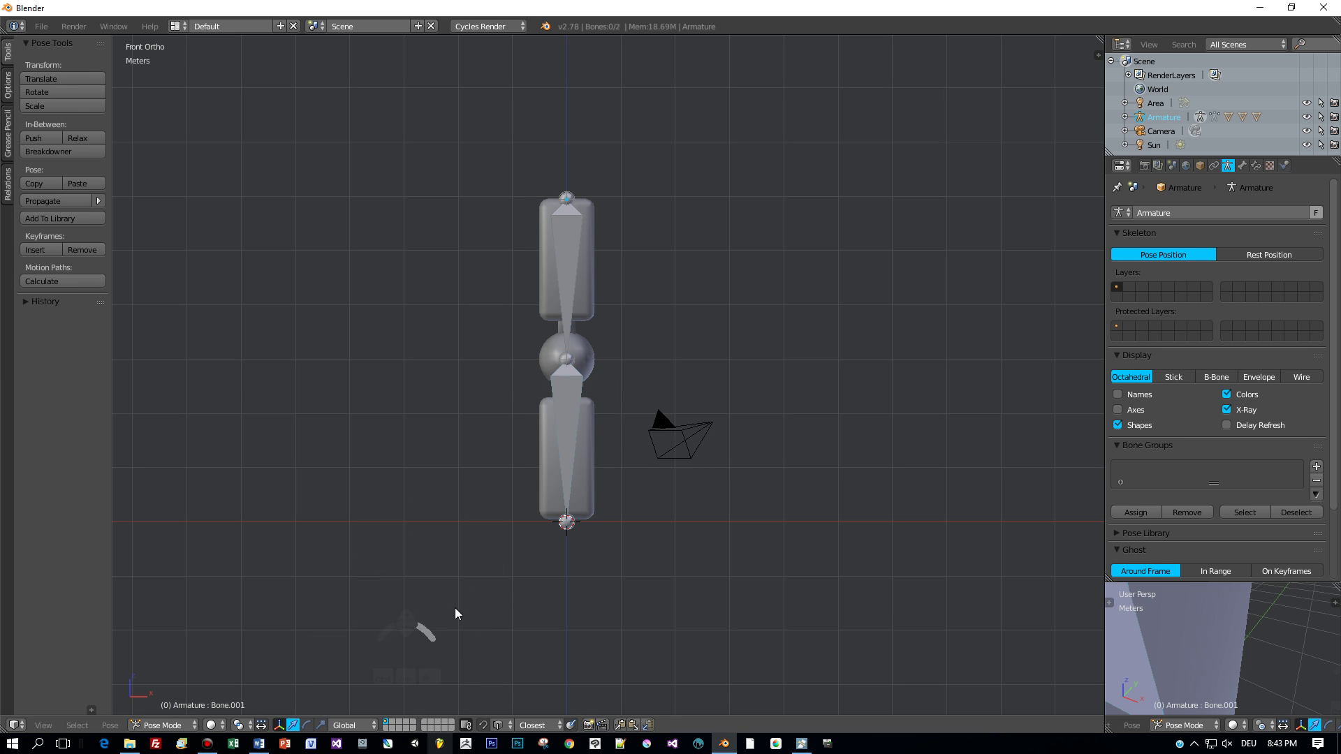
right_click(572, 420)
key(r)
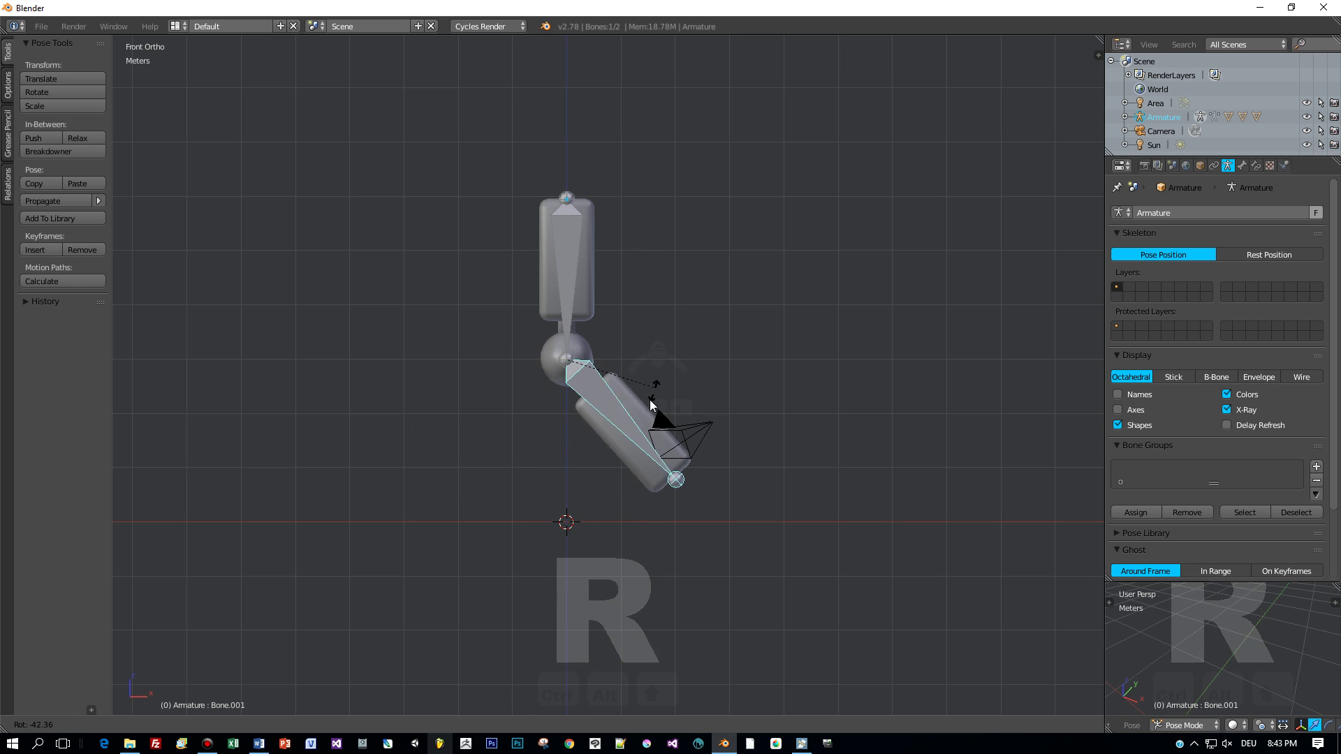
click(617, 442)
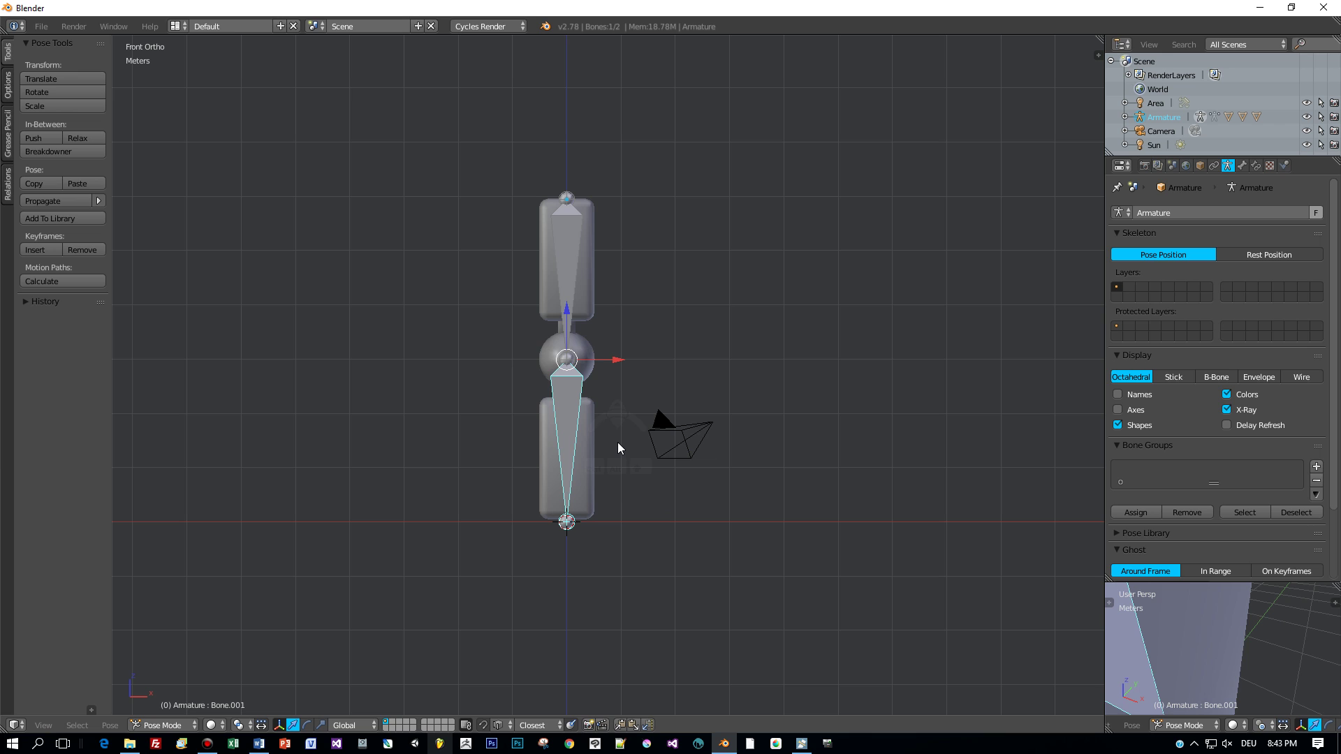
right_click(572, 275)
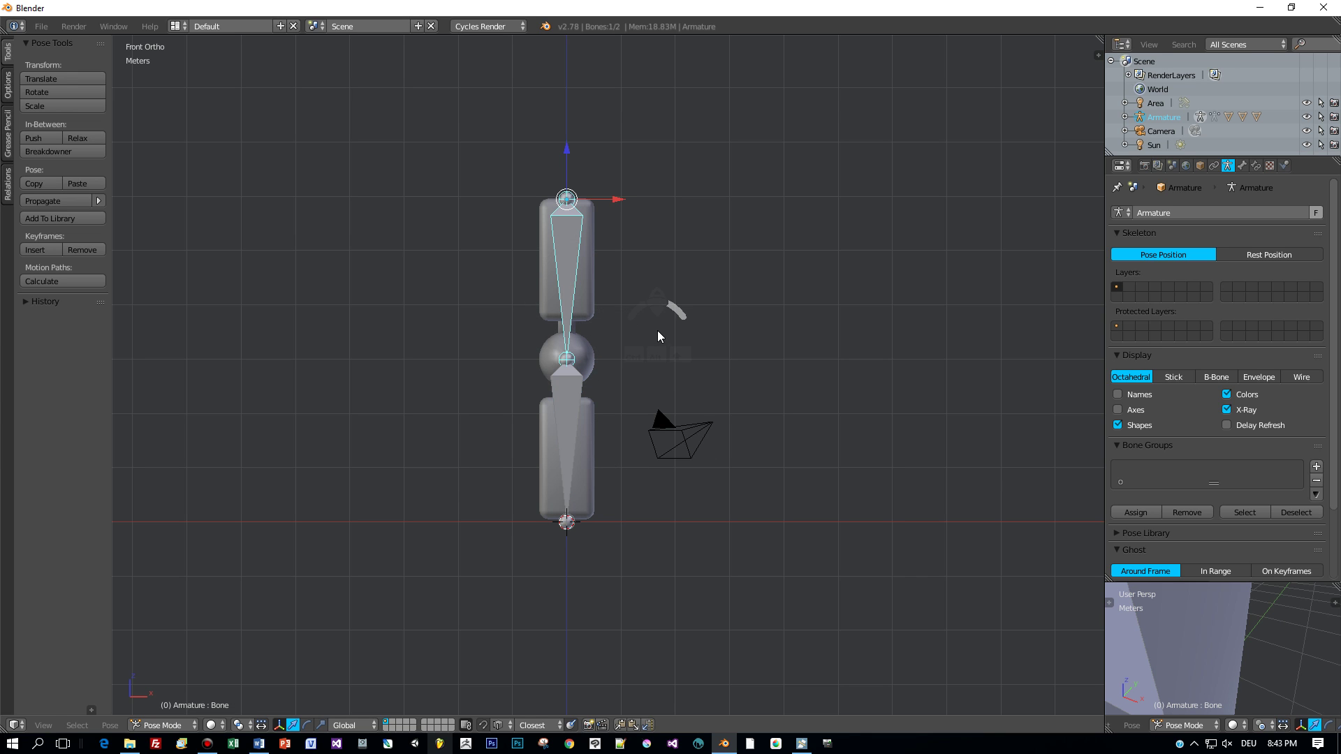
key(r)
key(Escape)
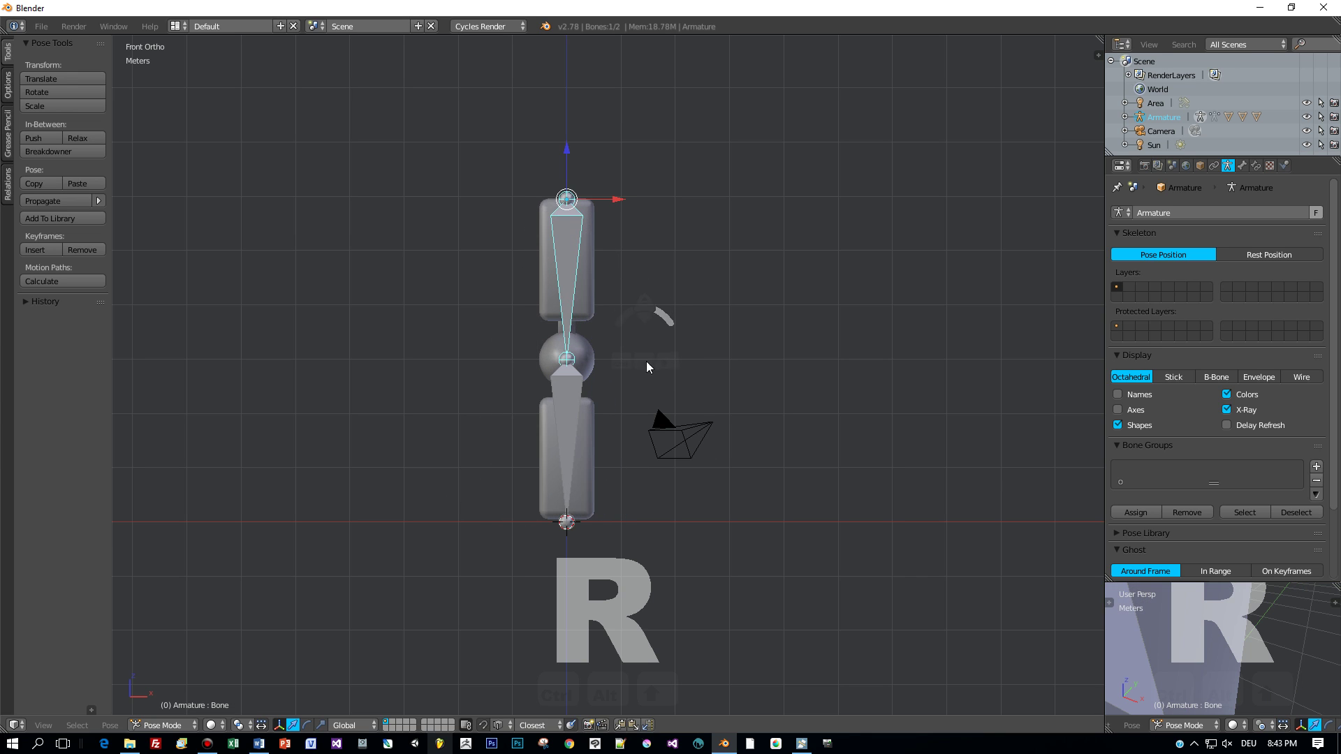
scroll(647, 379, up, 4)
scroll(769, 307, up, 2)
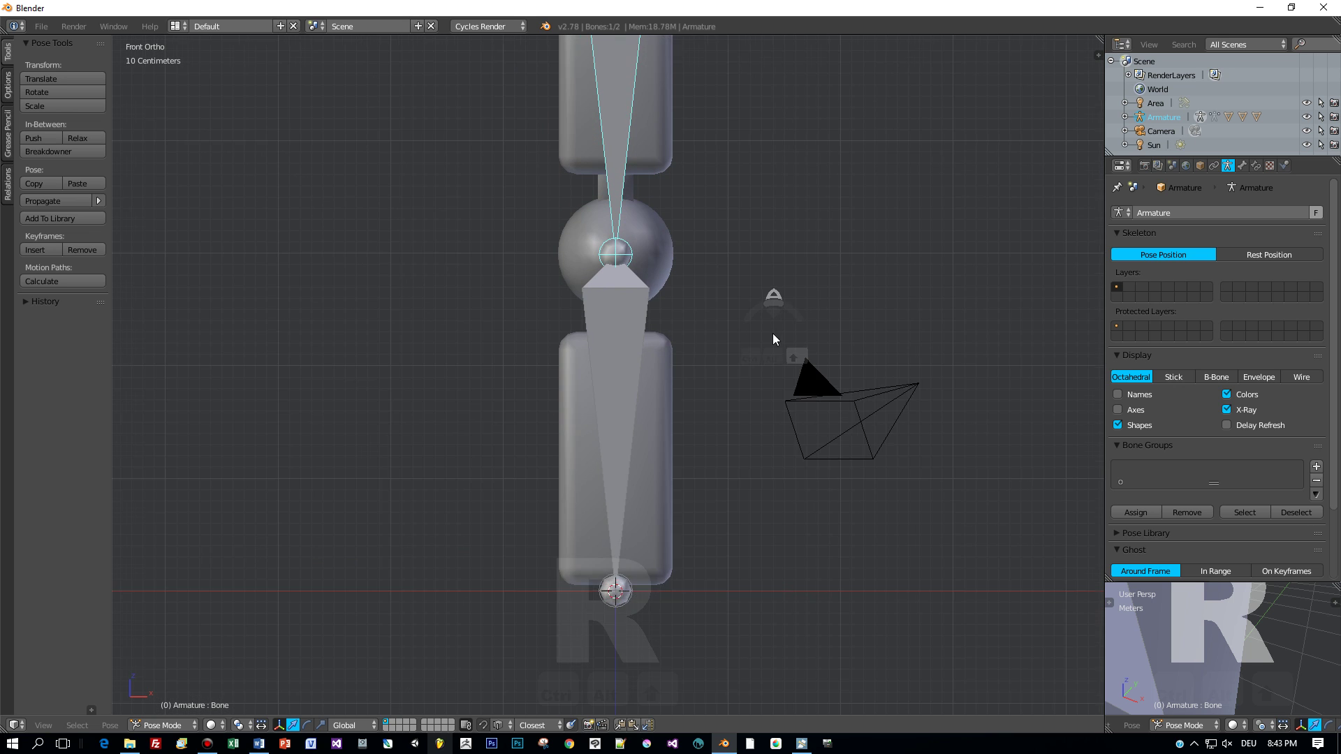
right_click(626, 330)
key(r)
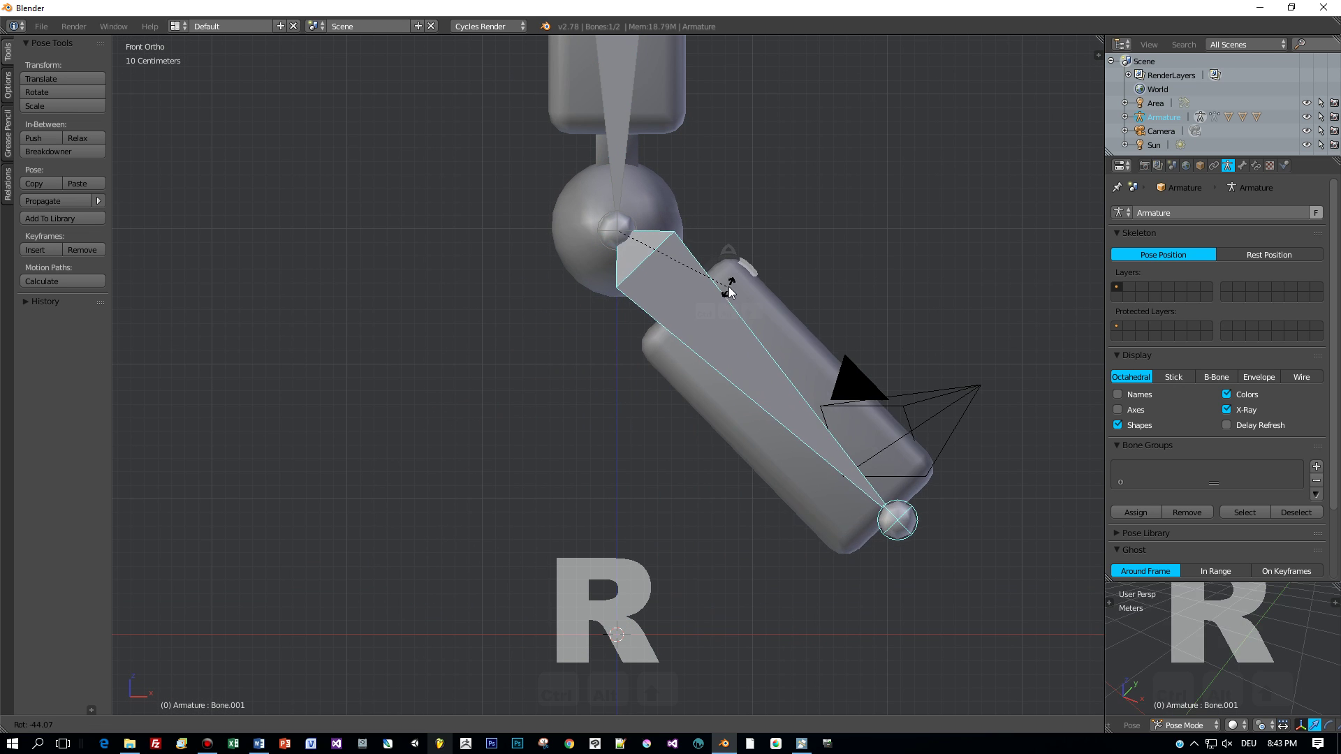
key(Escape)
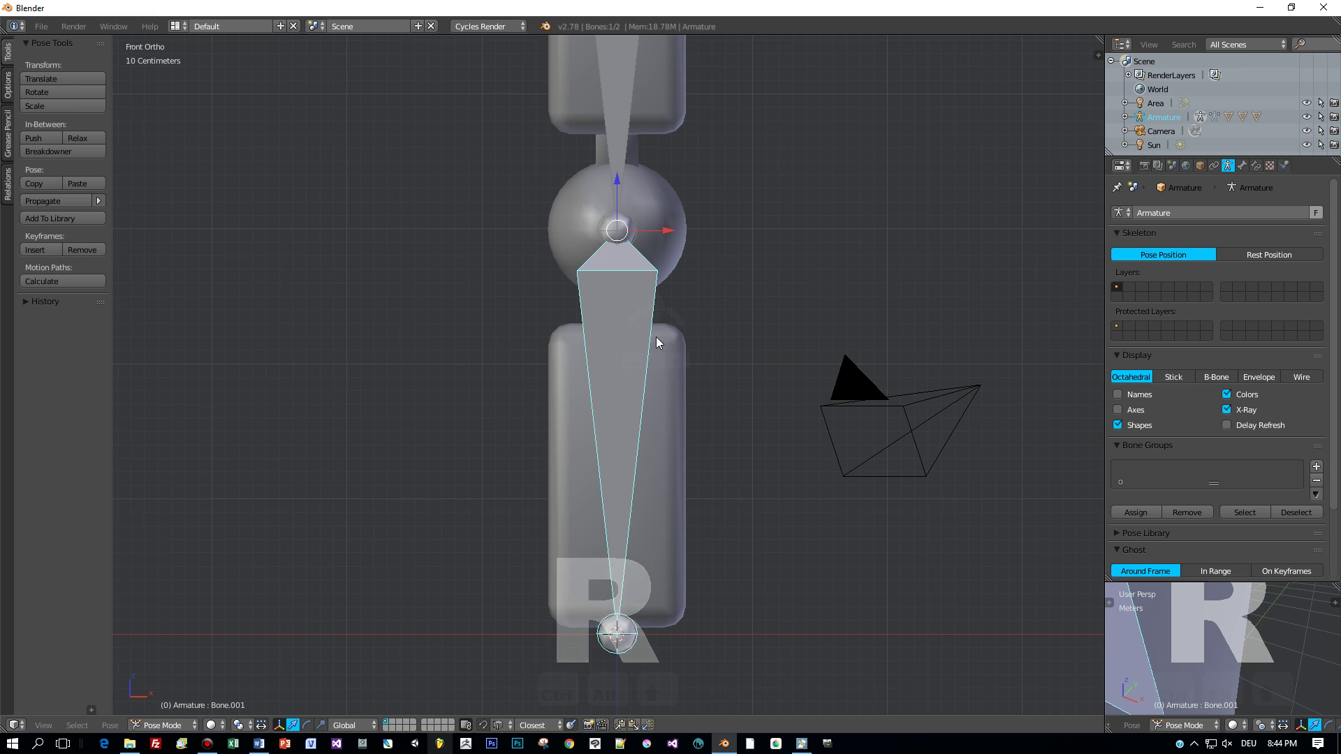
Step: Show Arm_l in Weight Paint and test-bend Bone.001 to confirm full forearm weighting, then cancel
right_click(660, 382)
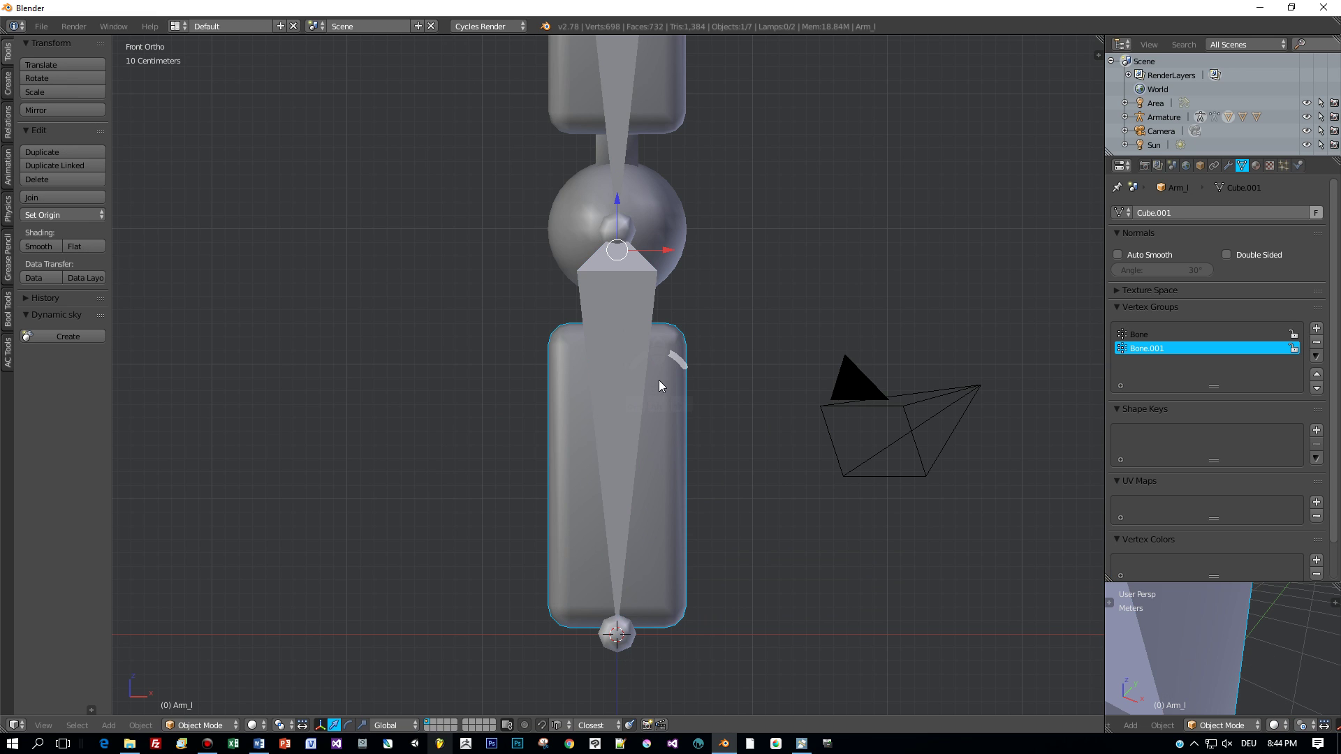
click(212, 726)
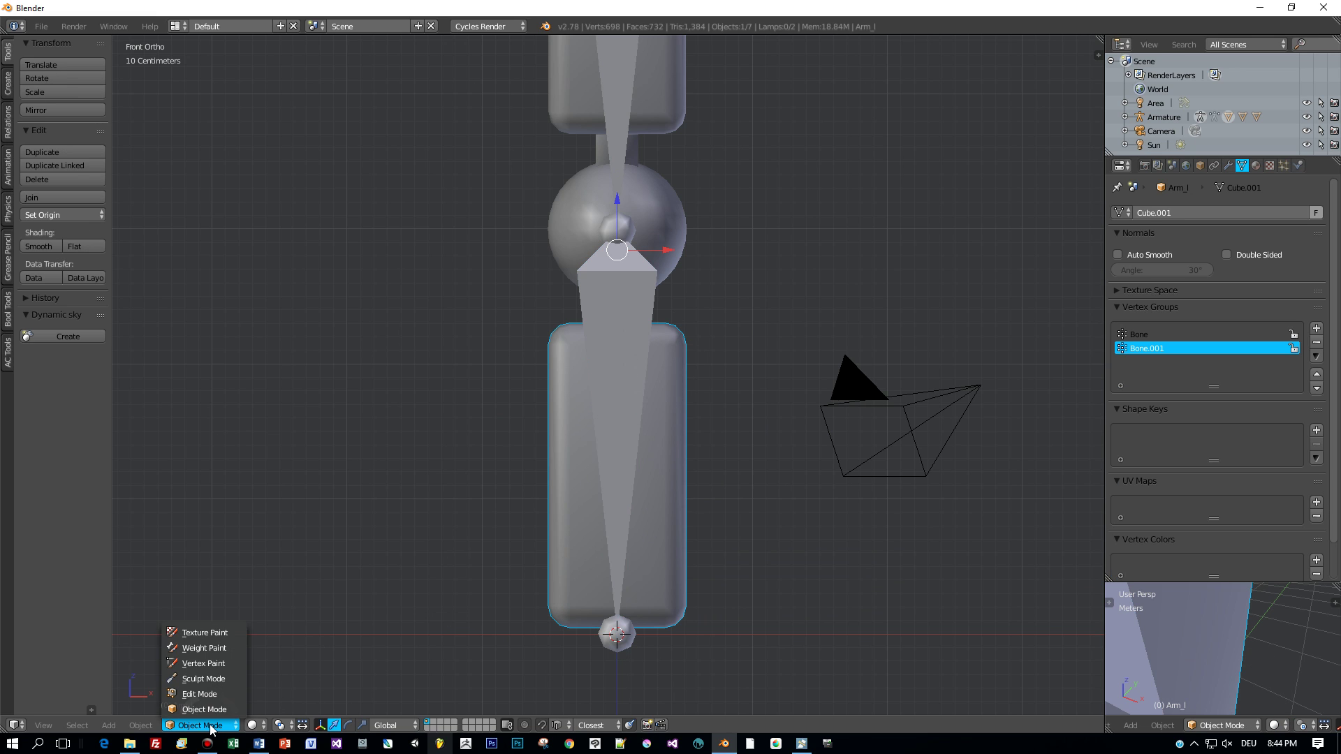
click(204, 648)
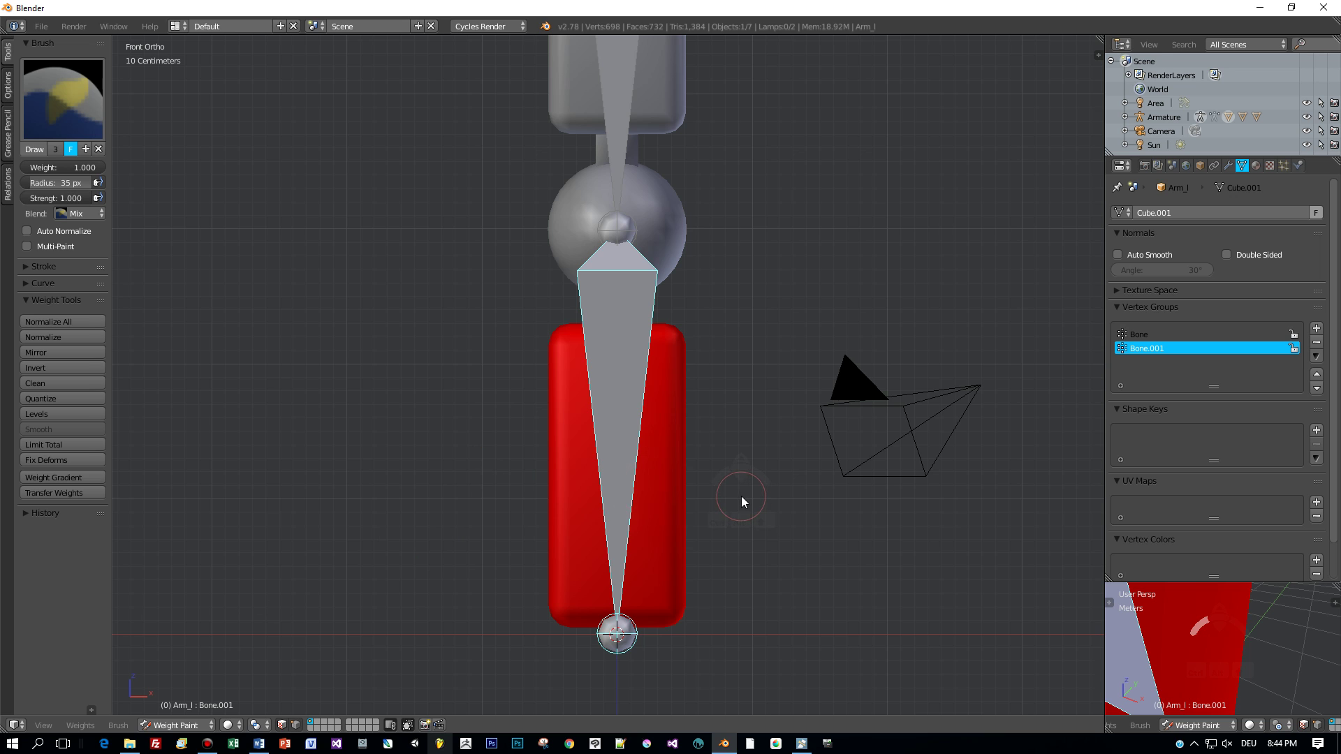
key(r)
key(g)
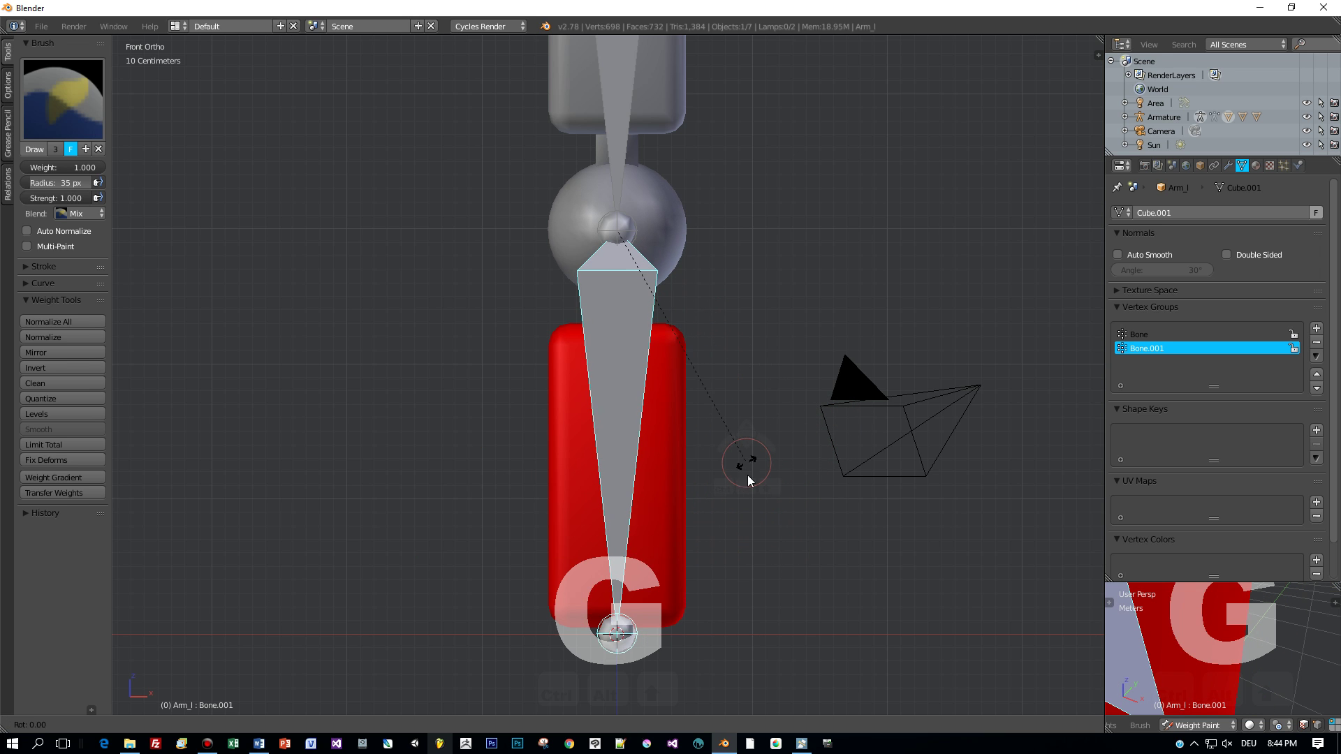
right_click(773, 466)
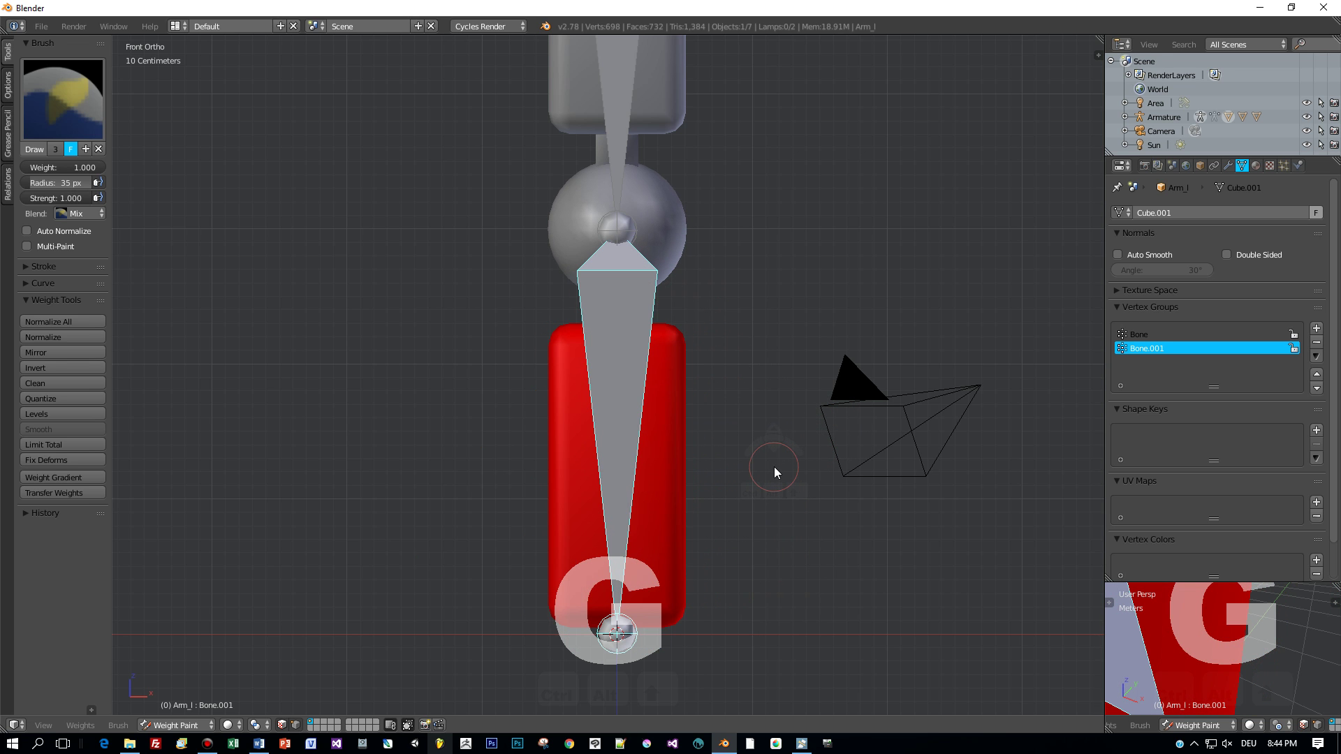
Step: Return to Object Mode and select the Joint sphere
key(ctrl+Tab)
right_click(662, 231)
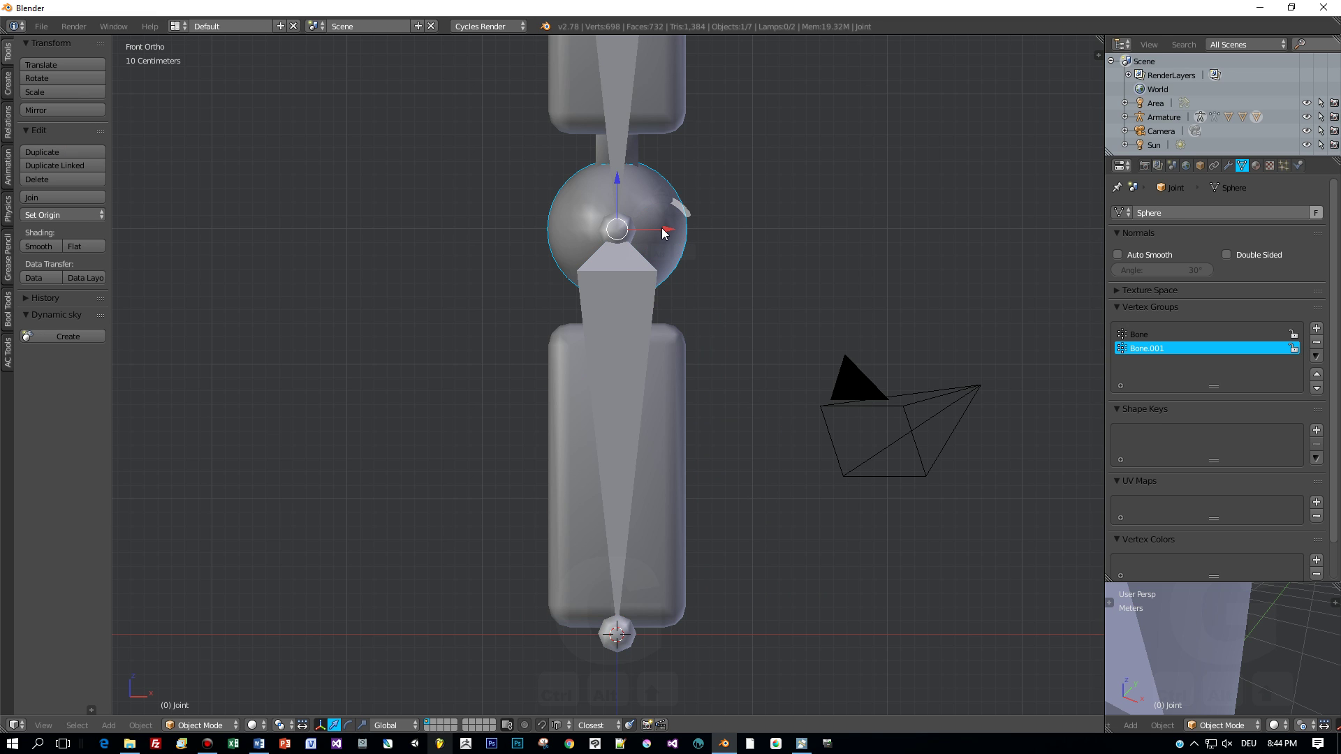
click(198, 726)
Step: In Weight Paint on Joint, use a 180 px Subtract brush to paint the sphere blue
click(204, 648)
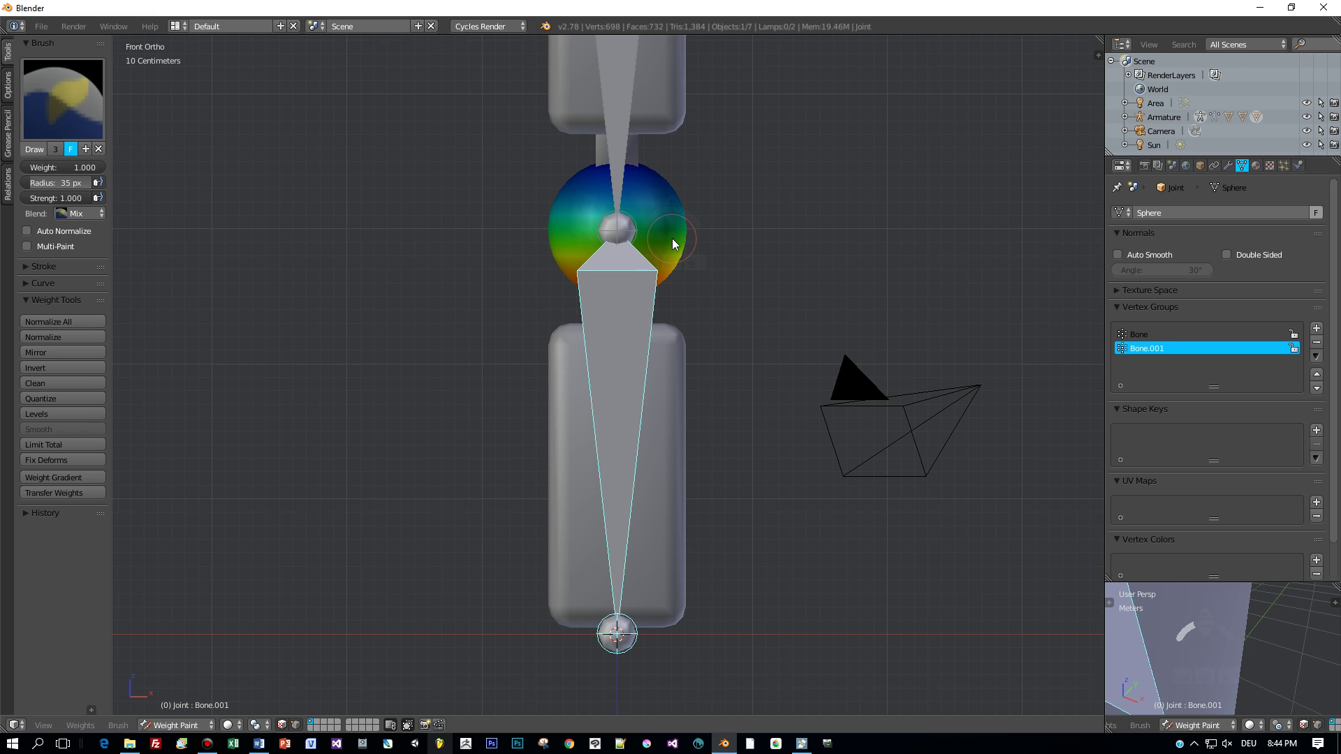
key(f)
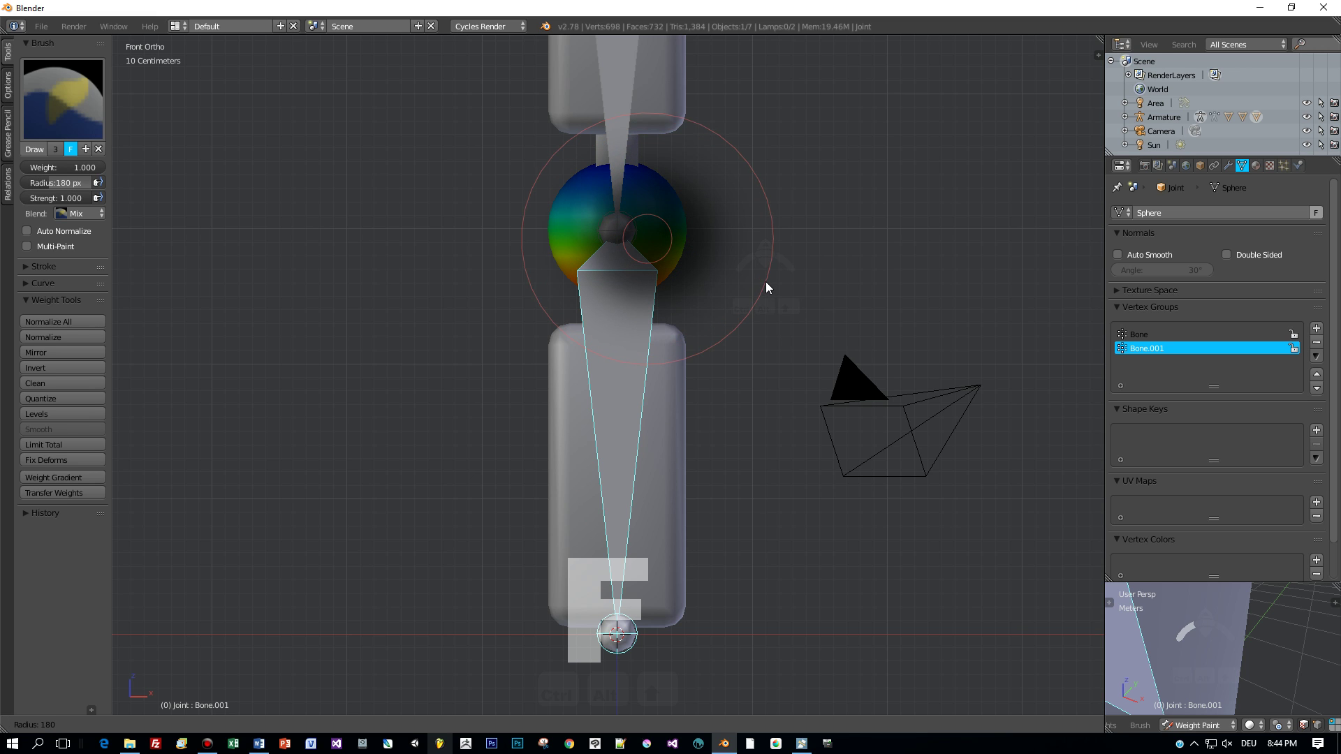
click(798, 297)
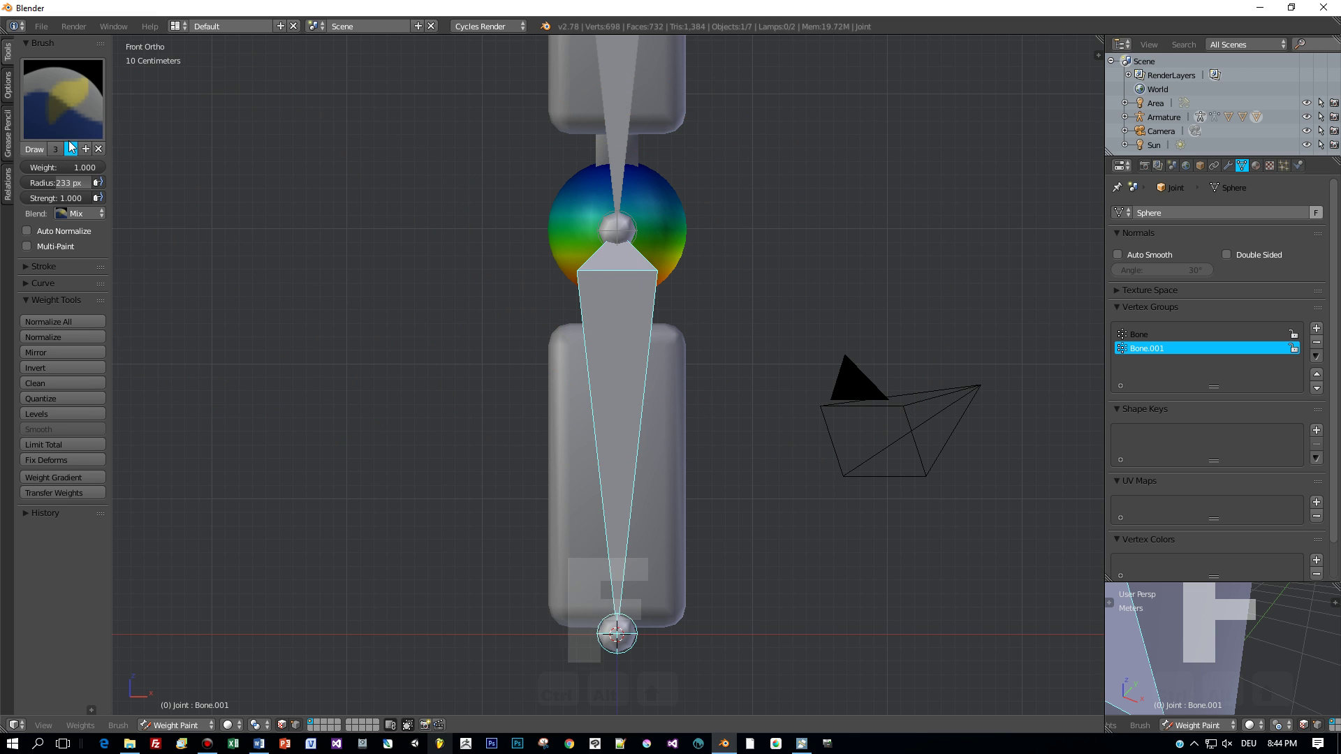
click(67, 128)
click(449, 192)
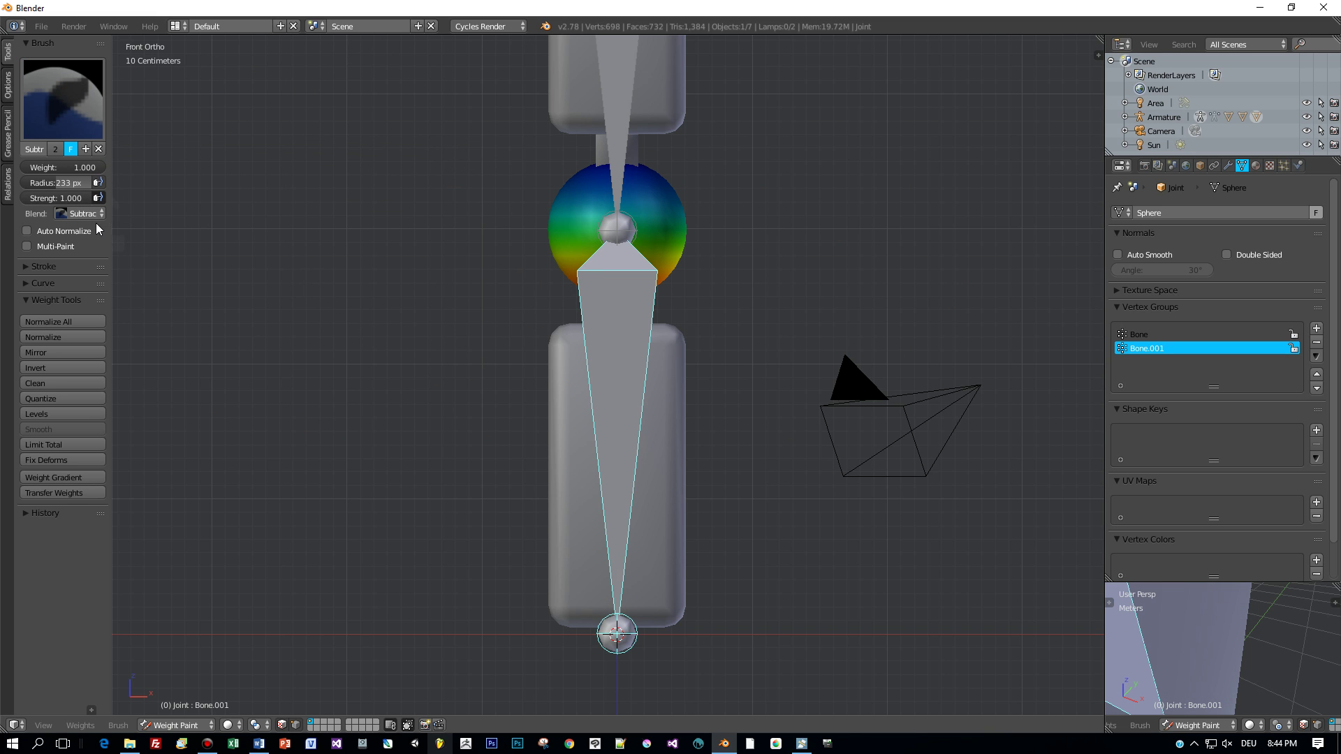
drag(614, 253, 676, 245)
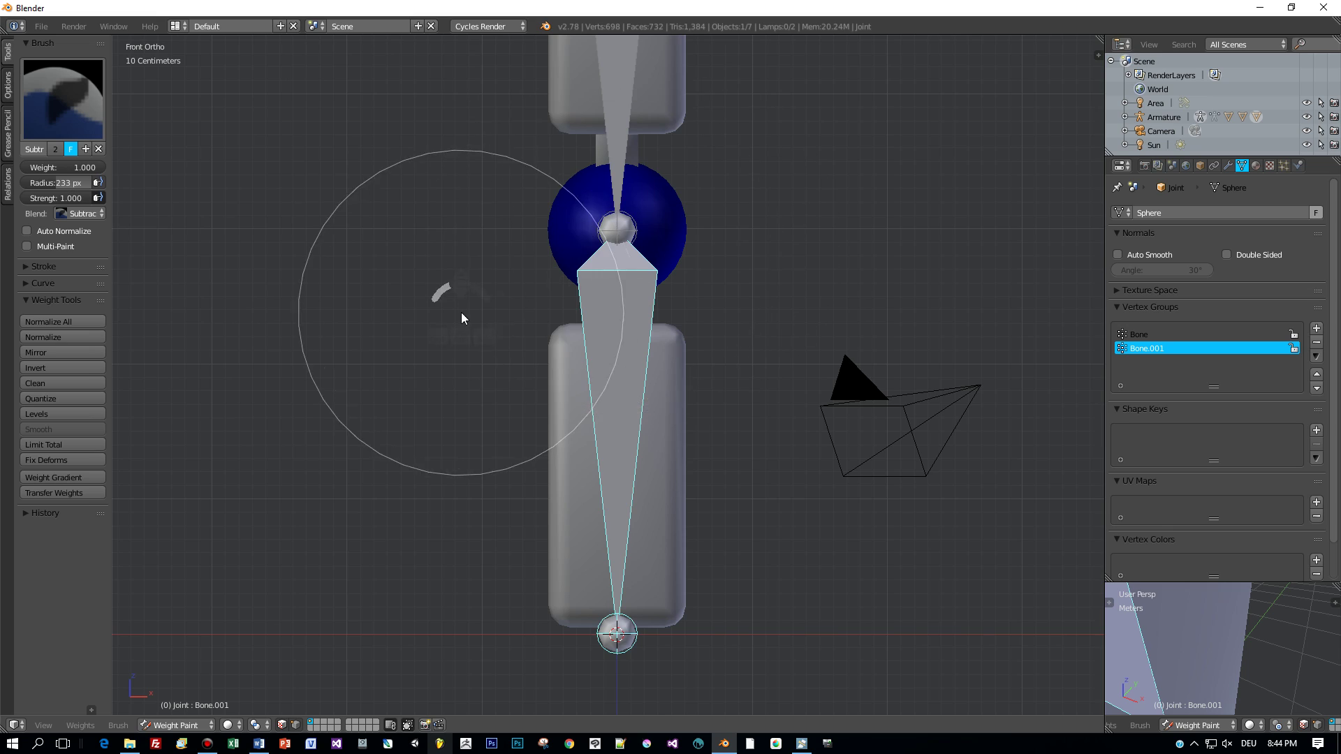
Step: Orbit around the rig and test-bend the lower bone to check the sphere, then cancel
middle_drag(449, 300, 587, 327)
shift+middle_drag(951, 239, 768, 293)
middle_drag(543, 294, 673, 287)
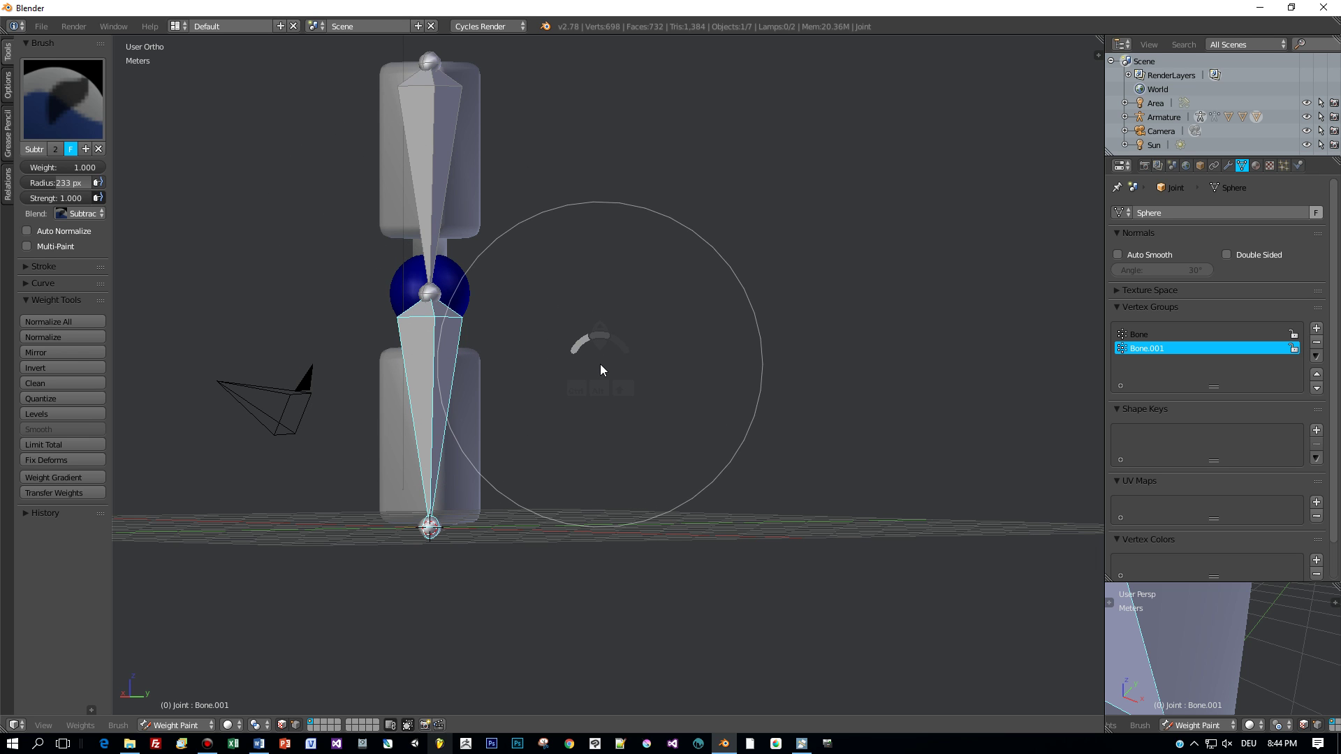
key(r)
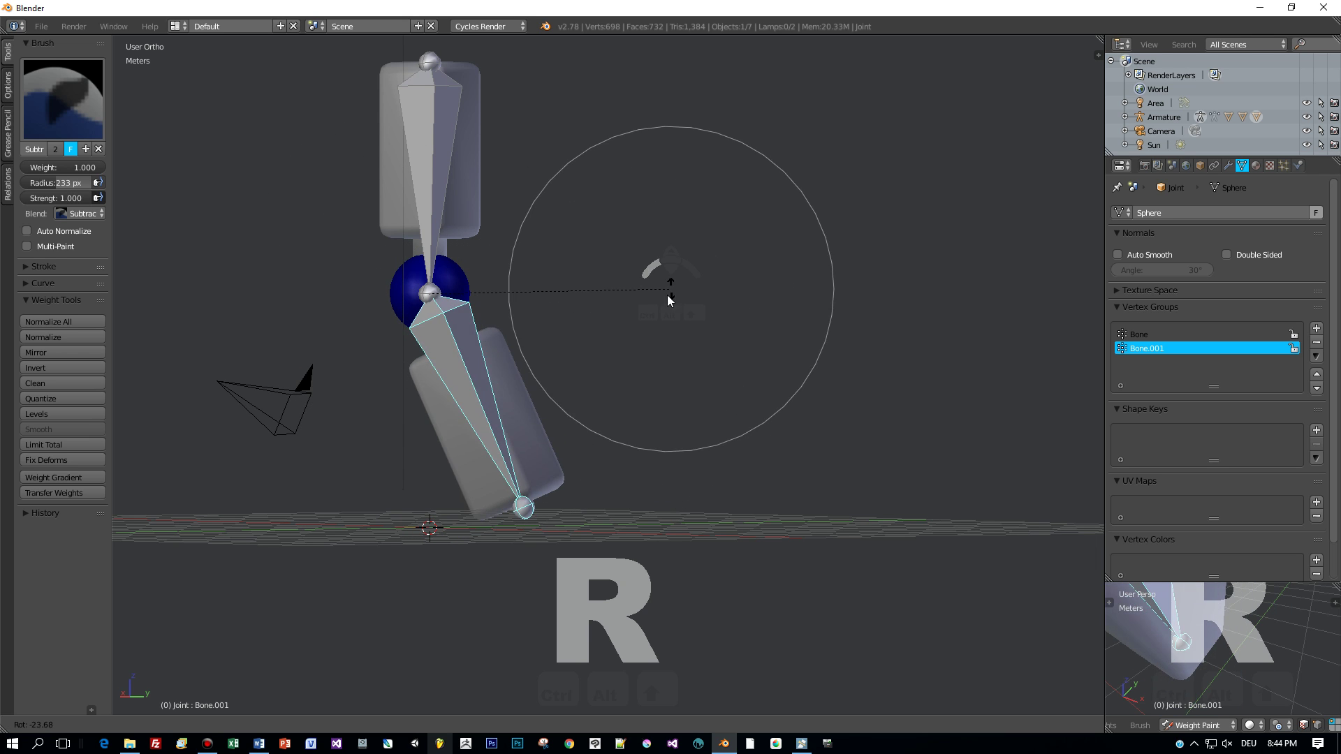
right_click(526, 355)
Step: From Left view, subtract the remaining weight from the sphere and shrink the brush to 58 px
middle_drag(582, 346, 607, 389)
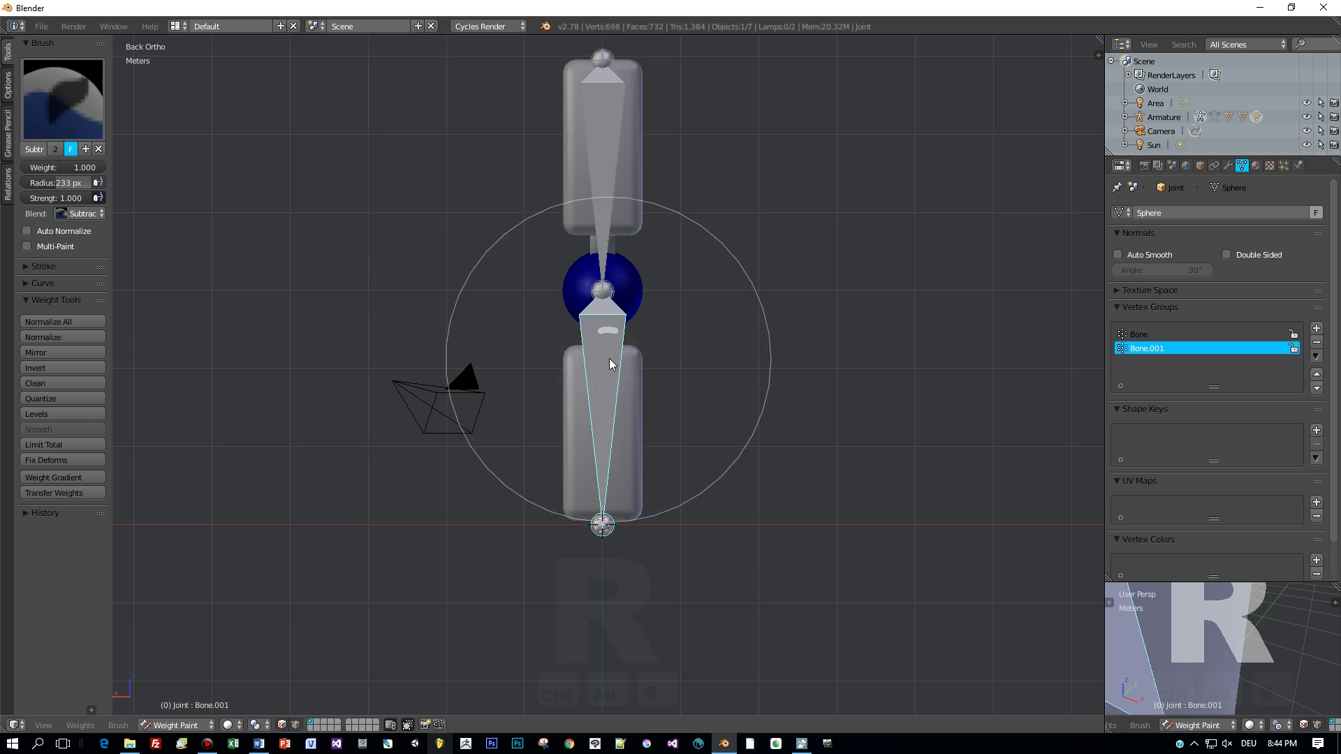
scroll(640, 246, up, 3)
middle_drag(591, 222, 362, 341)
key(ctrl+KP_3)
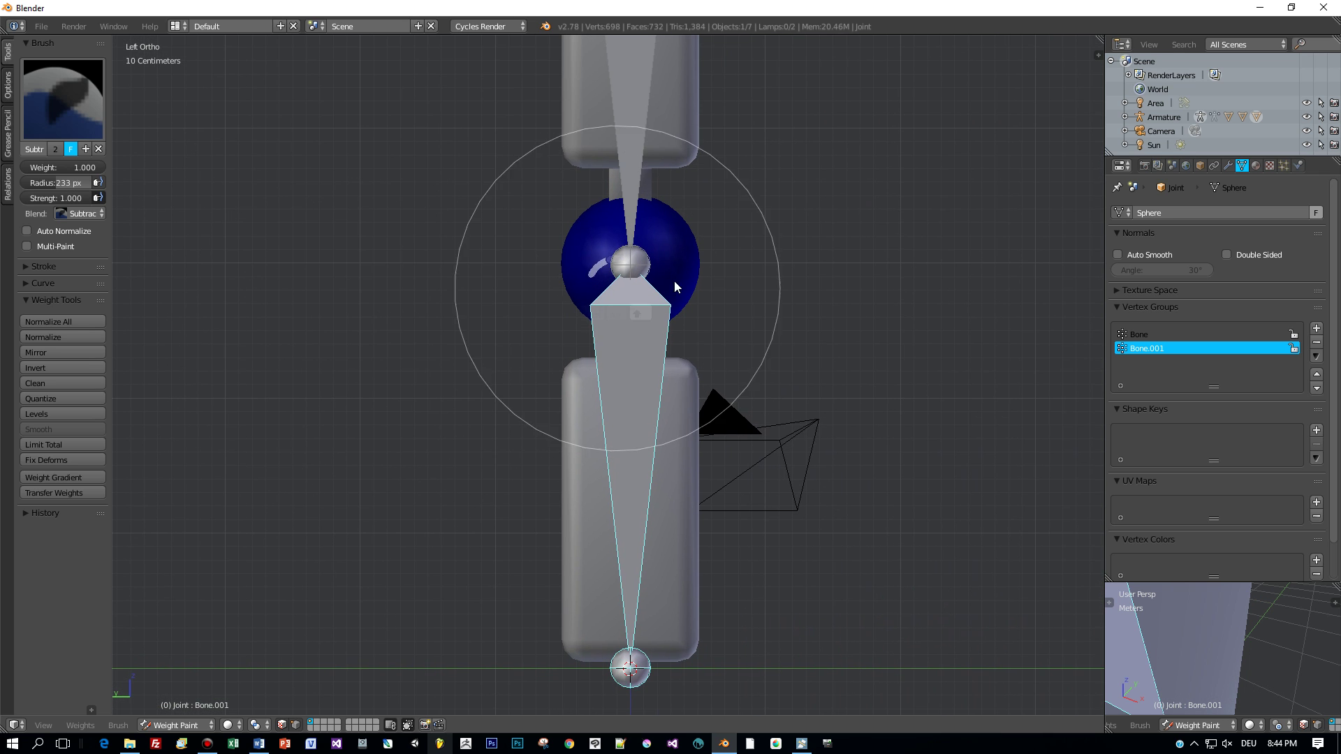
drag(612, 264, 581, 302)
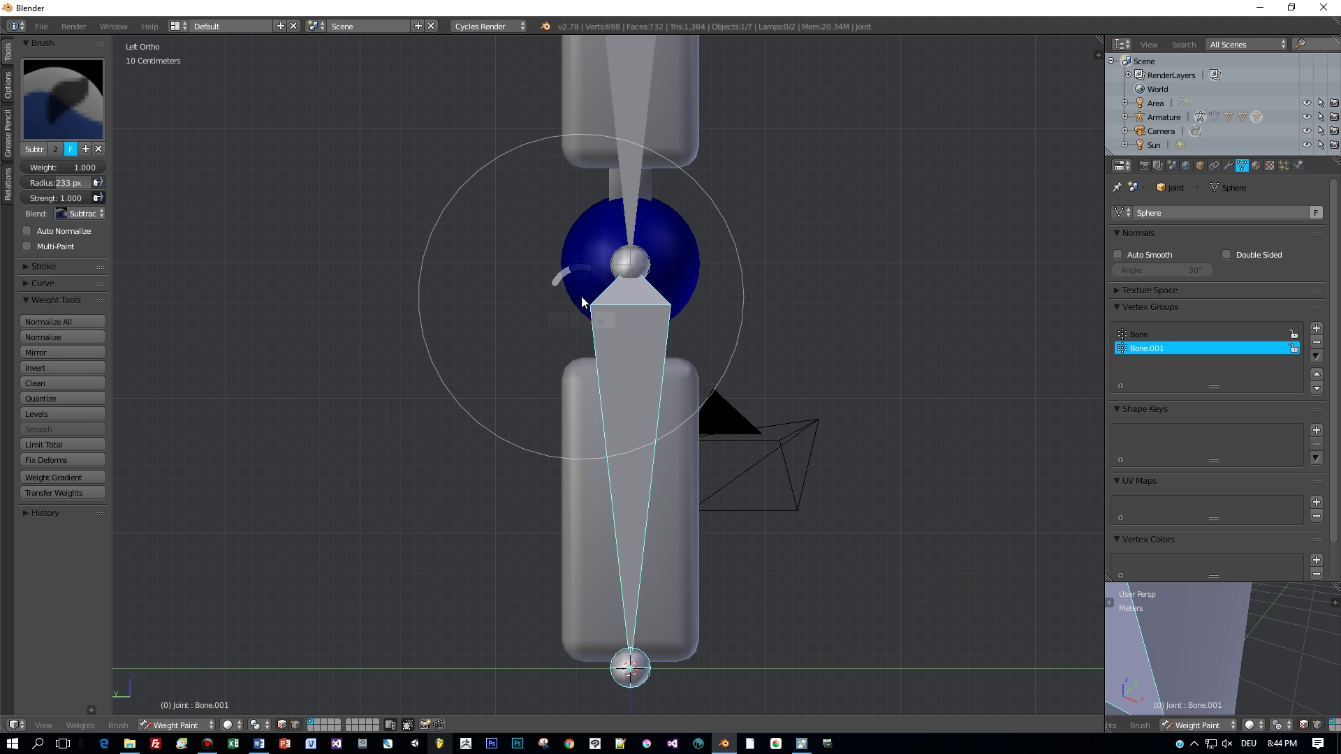
key(f)
click(456, 310)
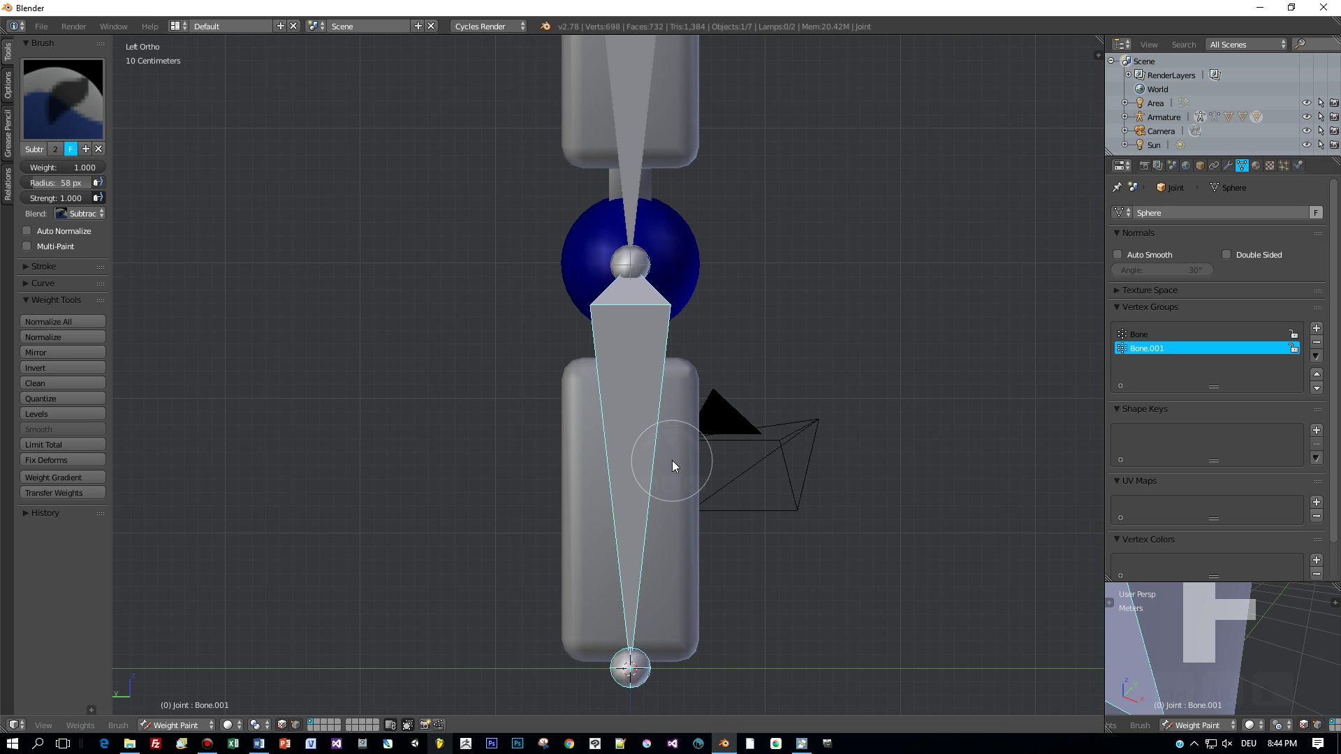
key(Tab)
Step: Re-enter Weight Paint on Arm_l and bend the lower bone to check the red forearm follows
click(584, 463)
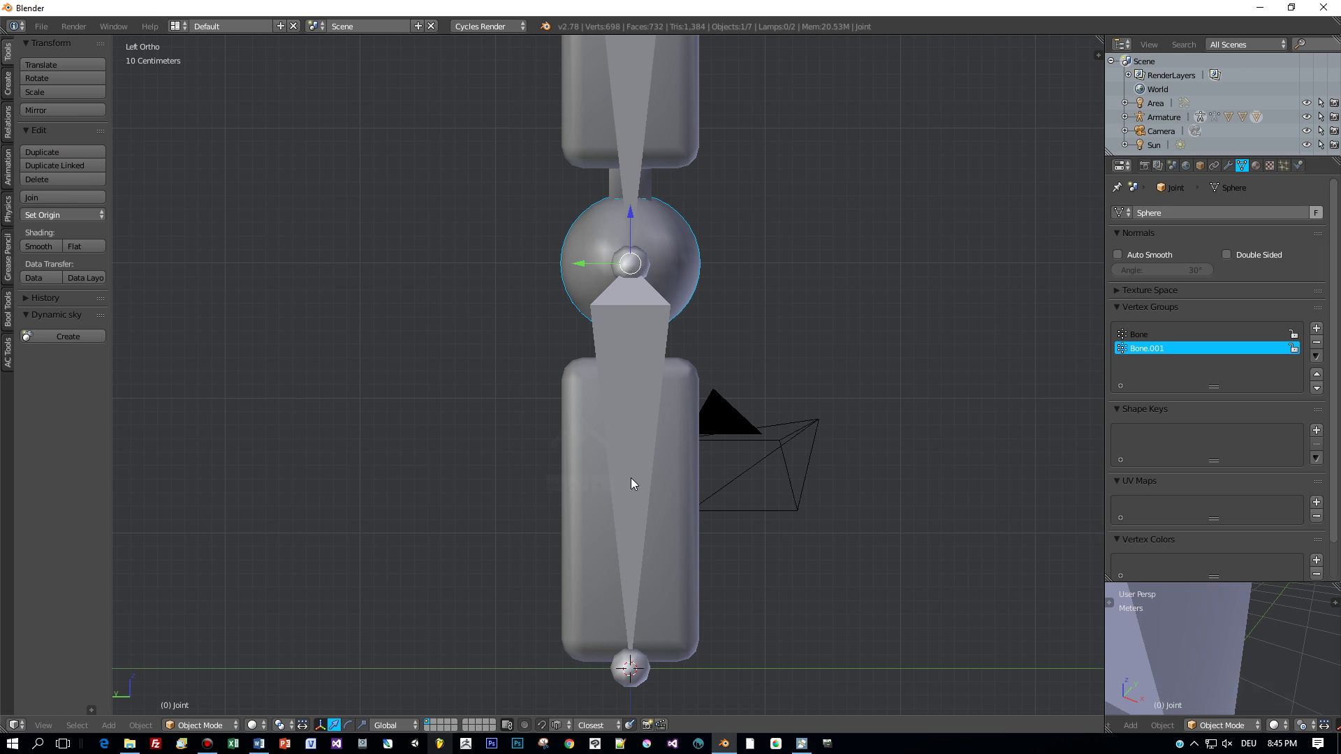
right_click(676, 485)
key(ctrl+Tab)
key(r)
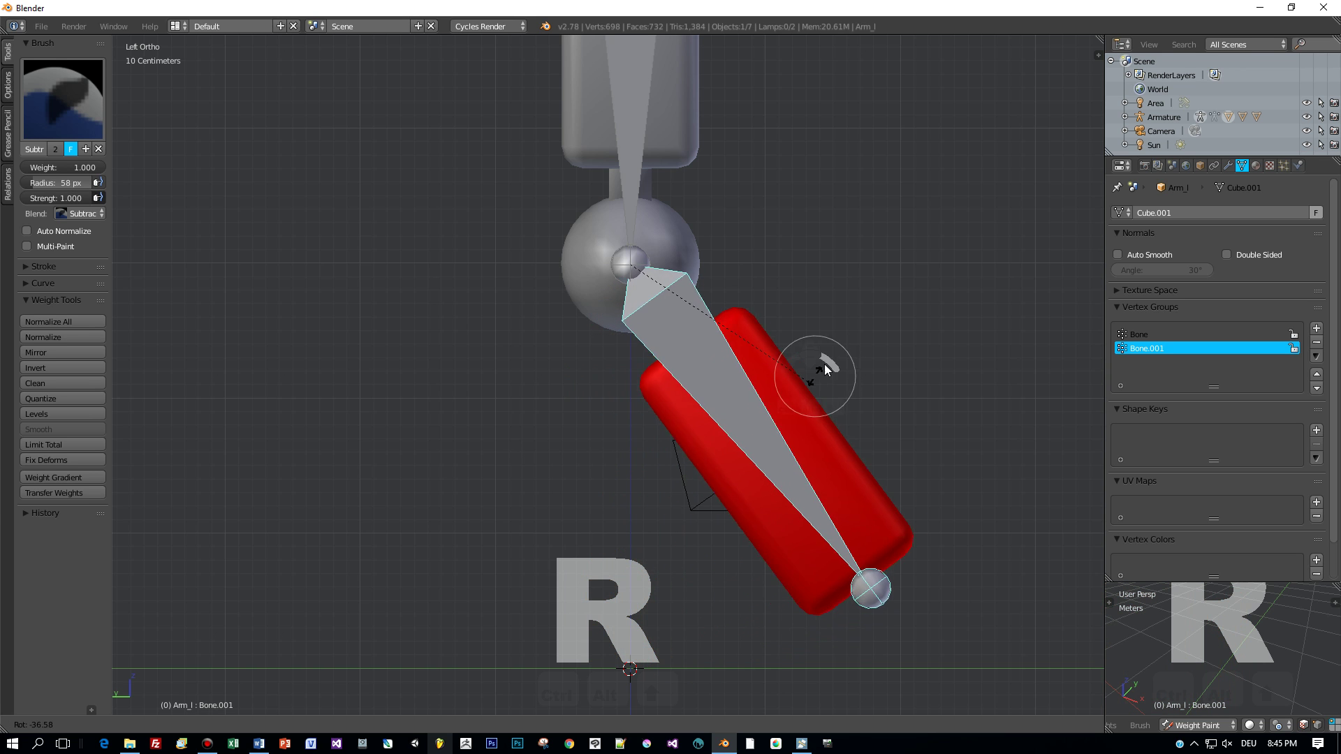
click(701, 447)
scroll(700, 447, down, 5)
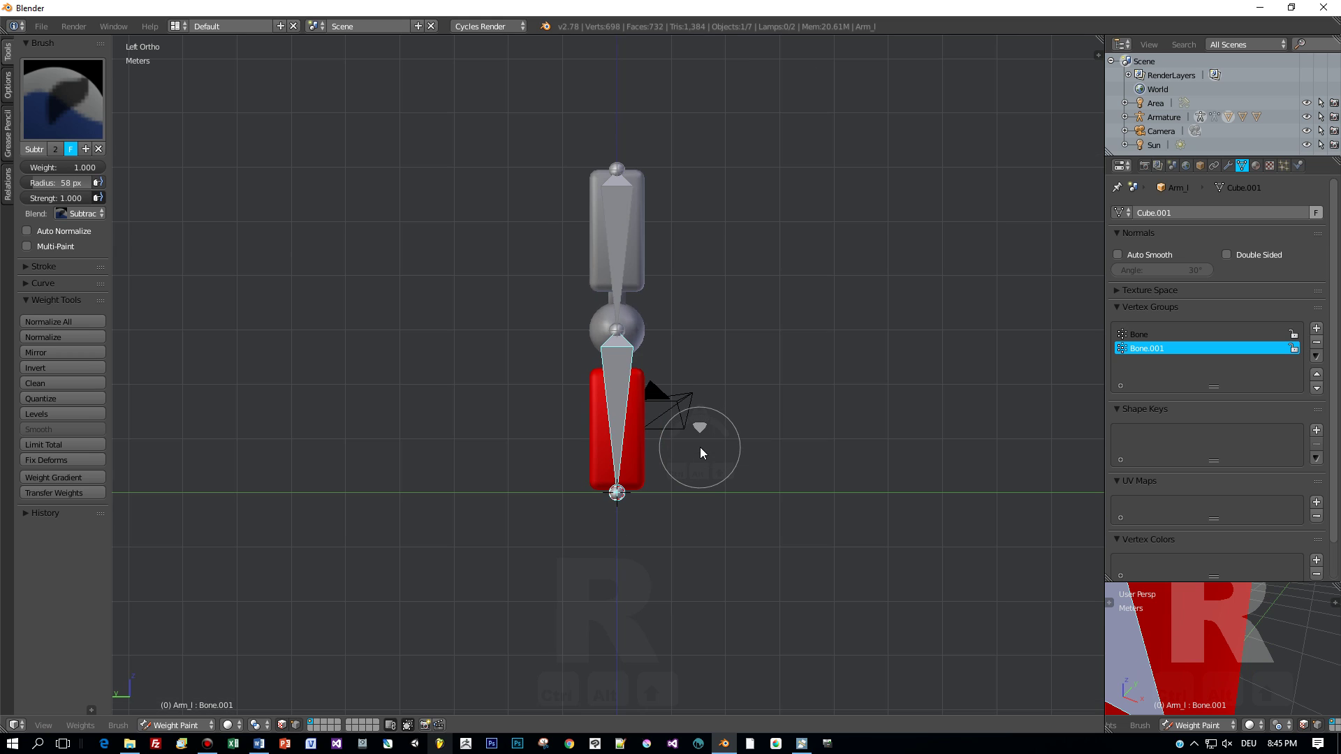
Step: Return to Object Mode and select the armature's upper bone for posing
click(176, 725)
click(180, 707)
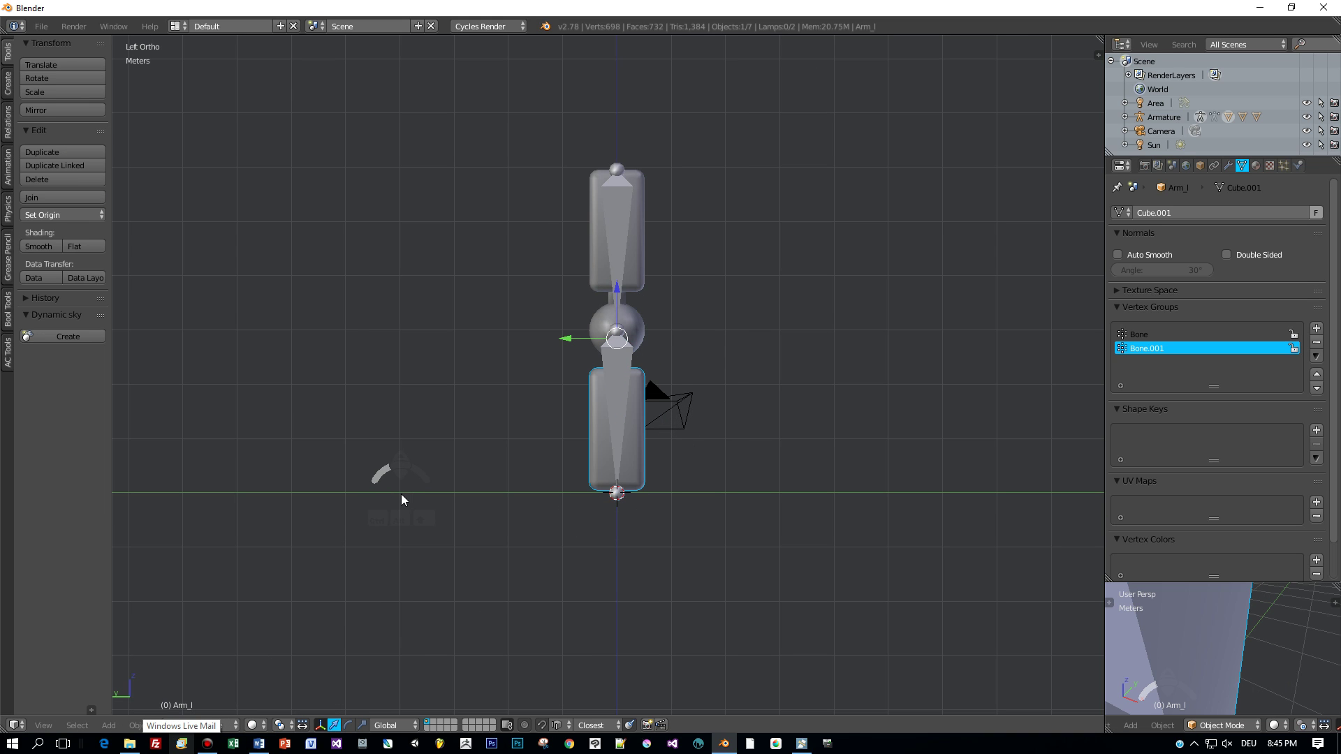
right_click(630, 231)
key(ctrl+Tab)
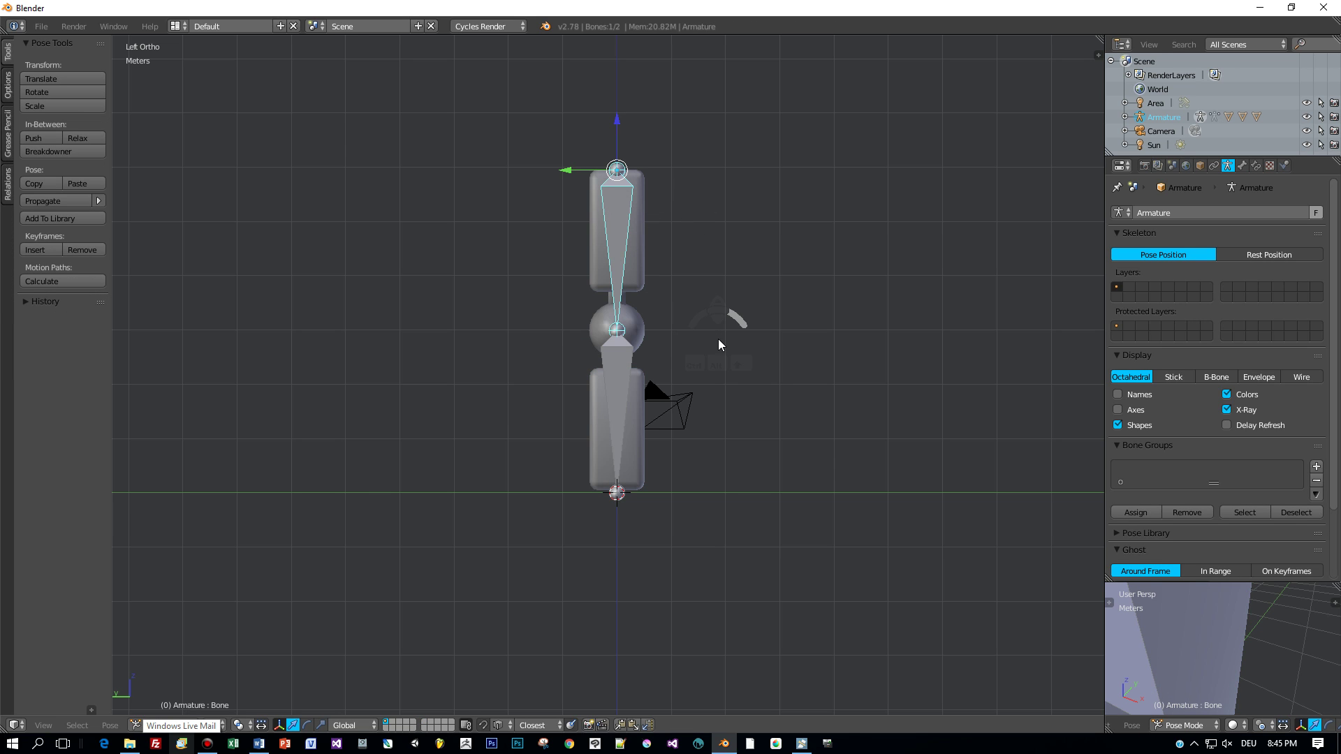
Step: Rotate the upper bone about -32° so the whole arm tilts diagonally right, then inspect the pose
key(r)
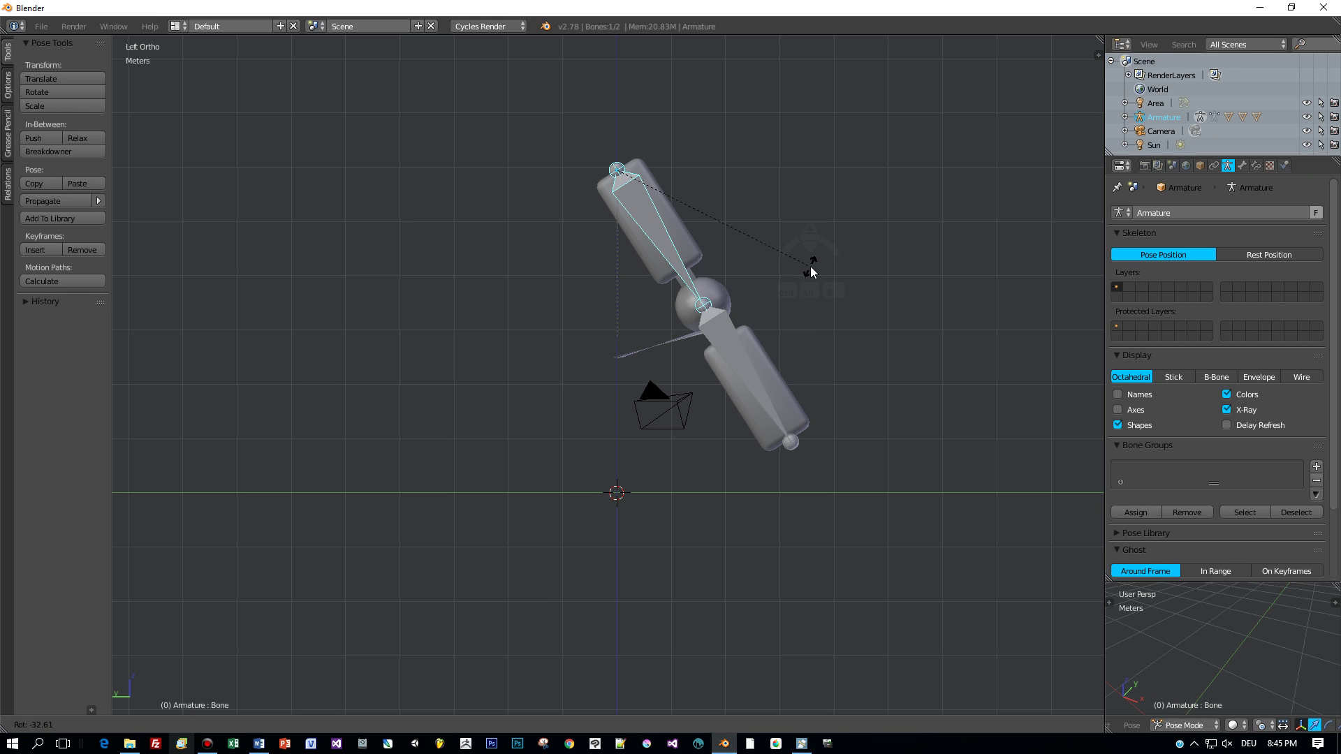
click(811, 271)
scroll(812, 272, up, 3)
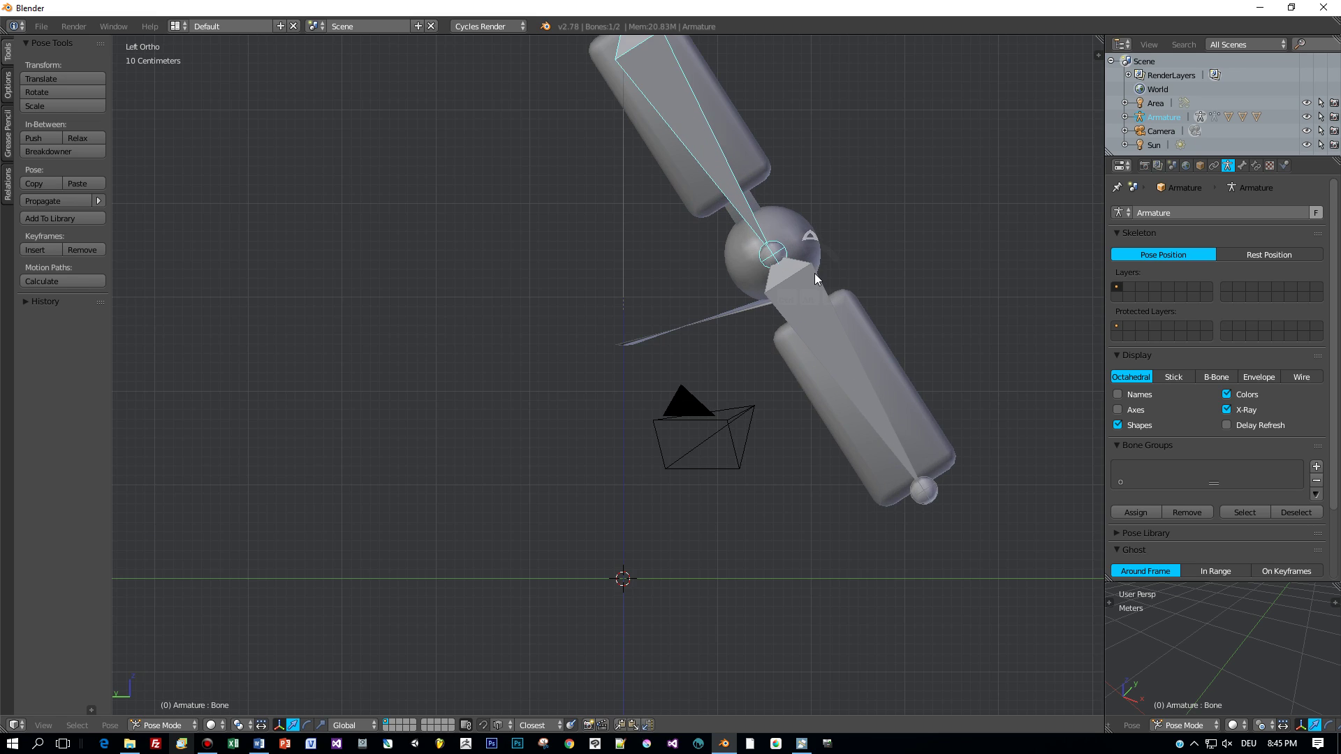
mouse_move(815, 274)
middle_down()
mouse_move(913, 301)
mouse_move(930, 271)
mouse_move(852, 288)
mouse_move(808, 275)
middle_up()
scroll(806, 307, down, 1)
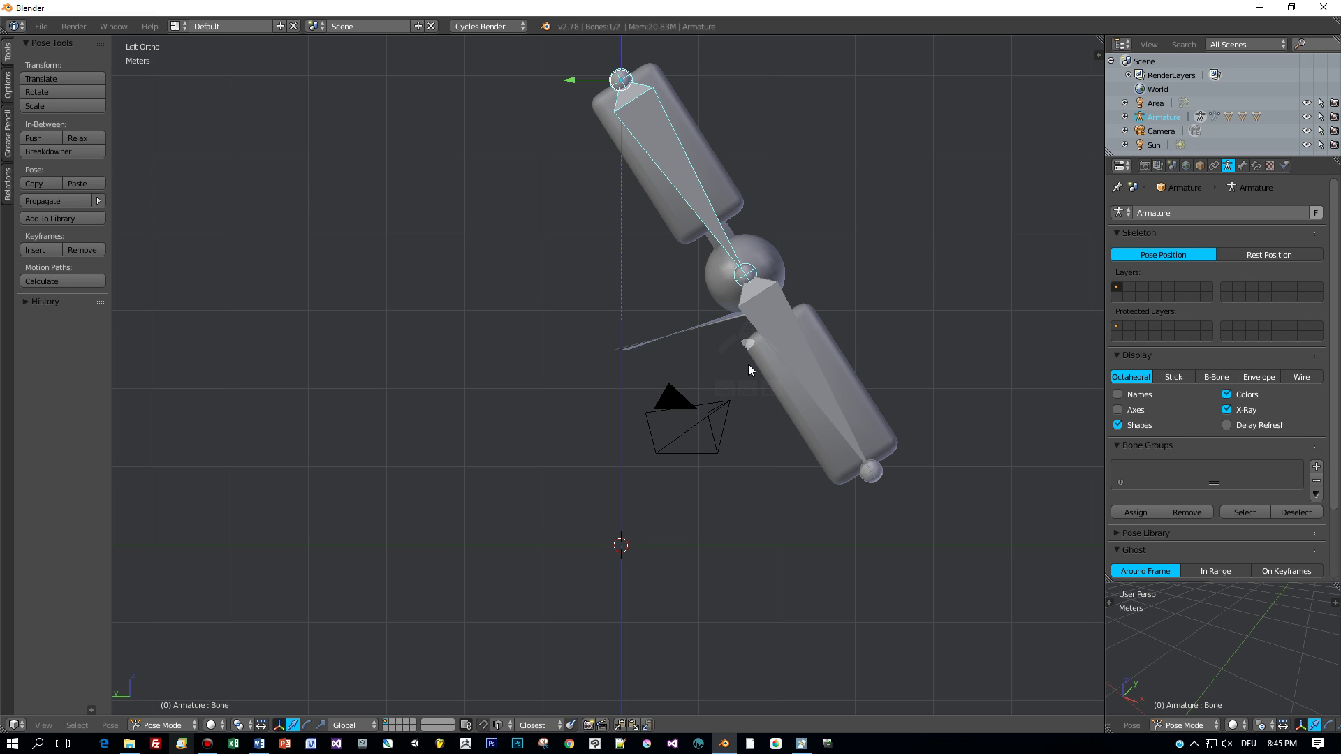
scroll(749, 366, up, 2)
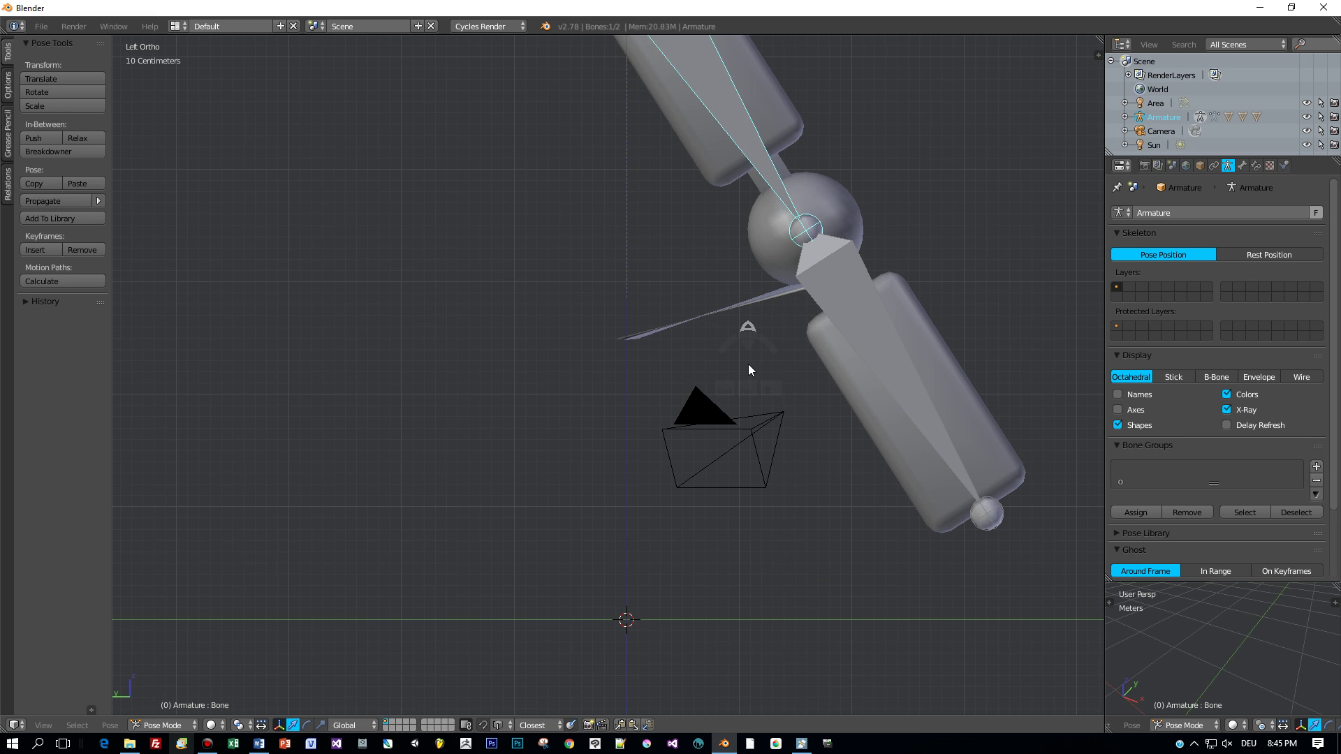
scroll(748, 363, down, 3)
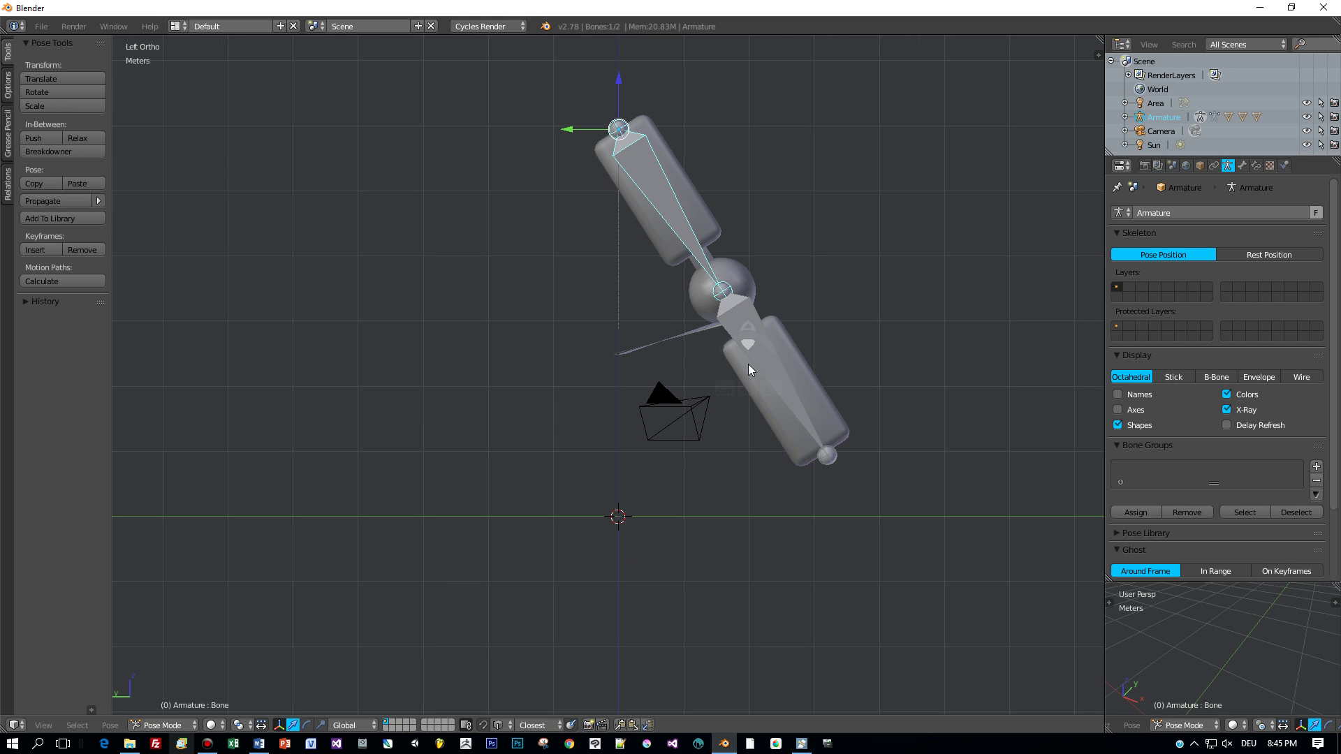
click(175, 726)
click(153, 706)
Step: Weight-paint the Joint sphere with the Add brush, adding upper-bone weight
right_click(700, 294)
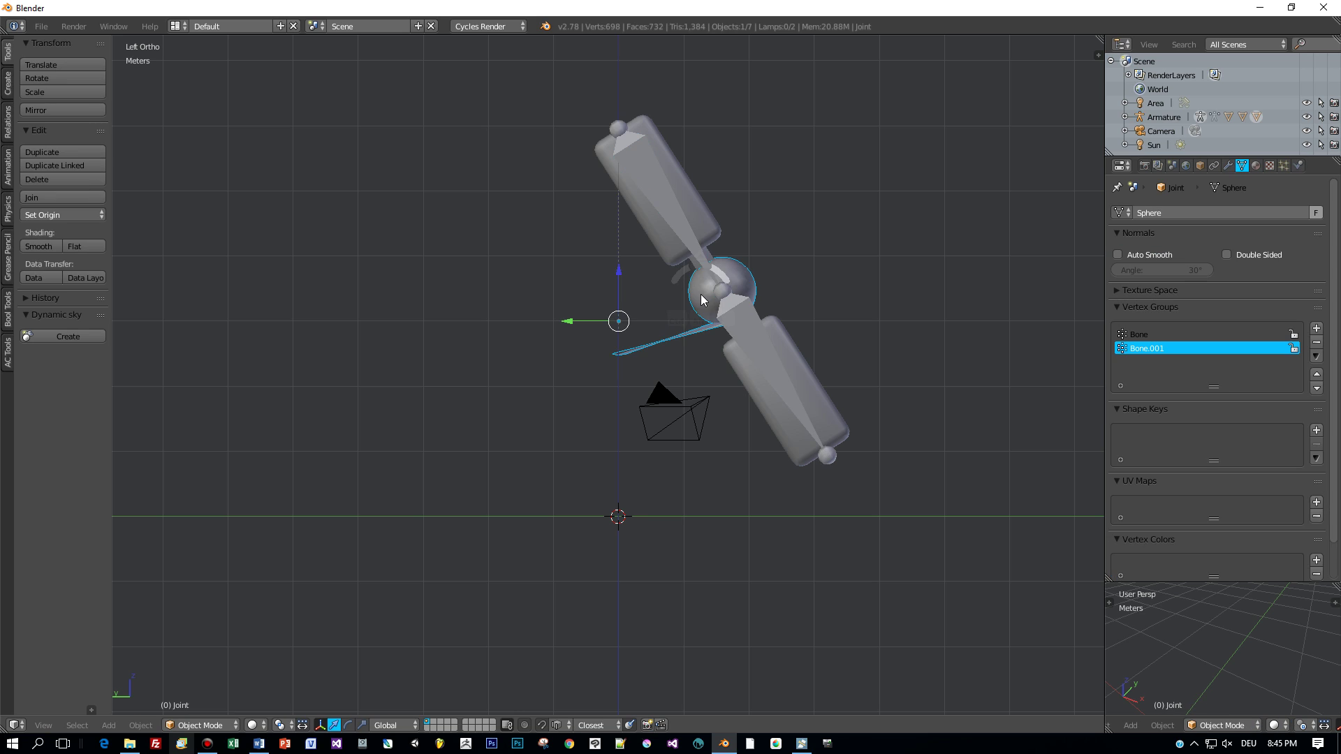
click(193, 726)
click(217, 649)
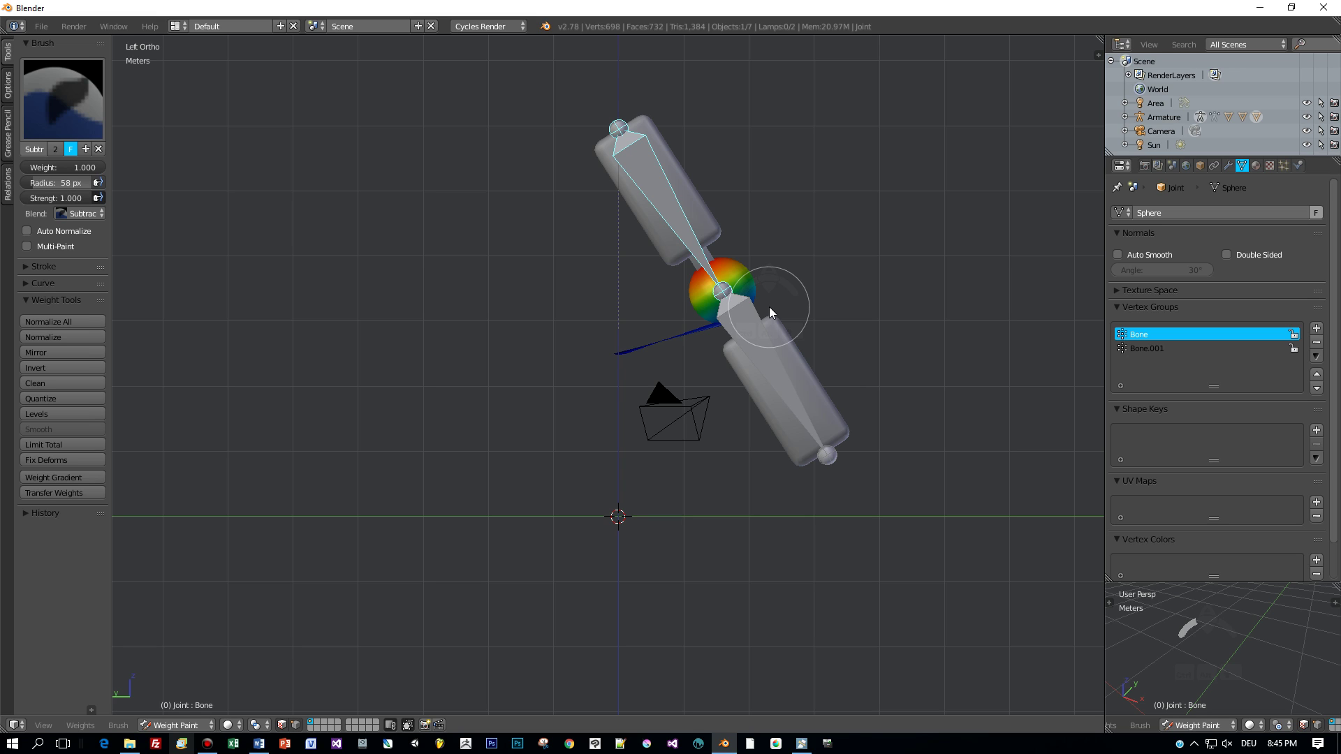
click(68, 107)
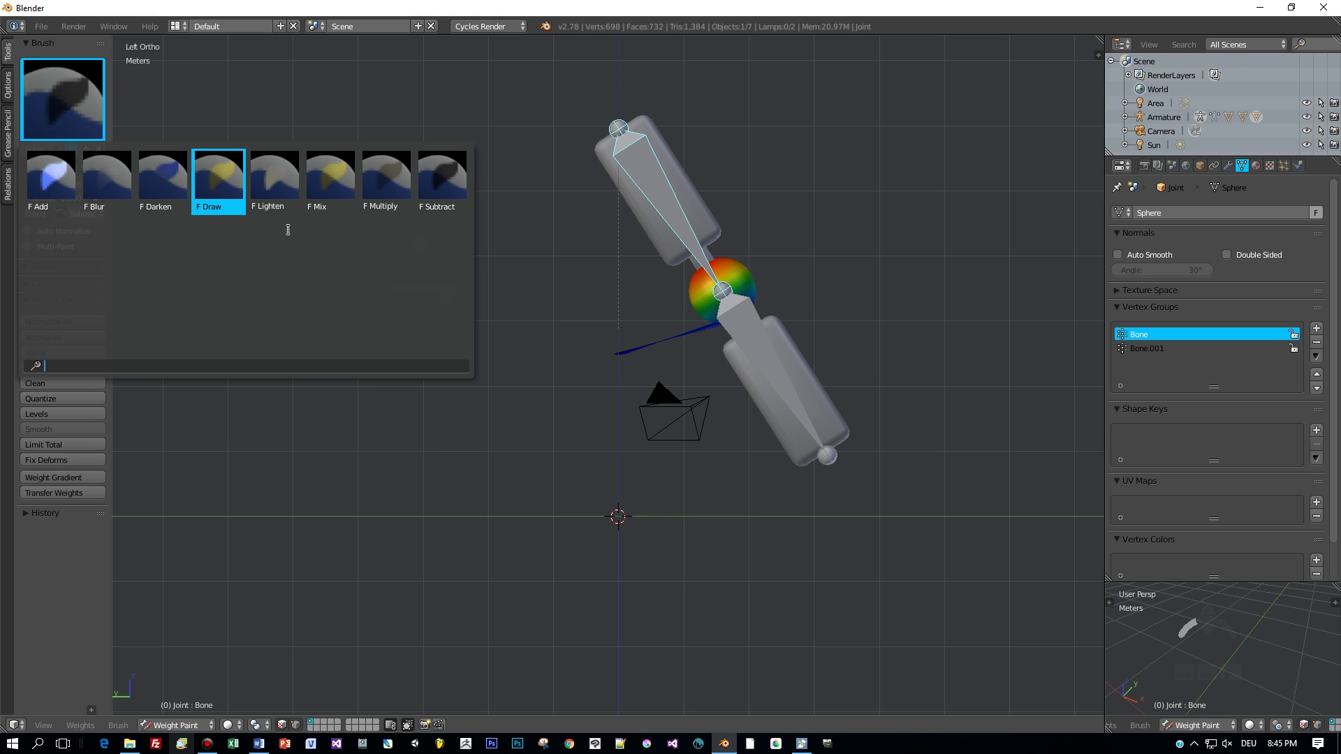
click(50, 178)
mouse_move(760, 308)
mouse_down()
mouse_move(754, 294)
mouse_move(686, 319)
mouse_move(699, 300)
mouse_up()
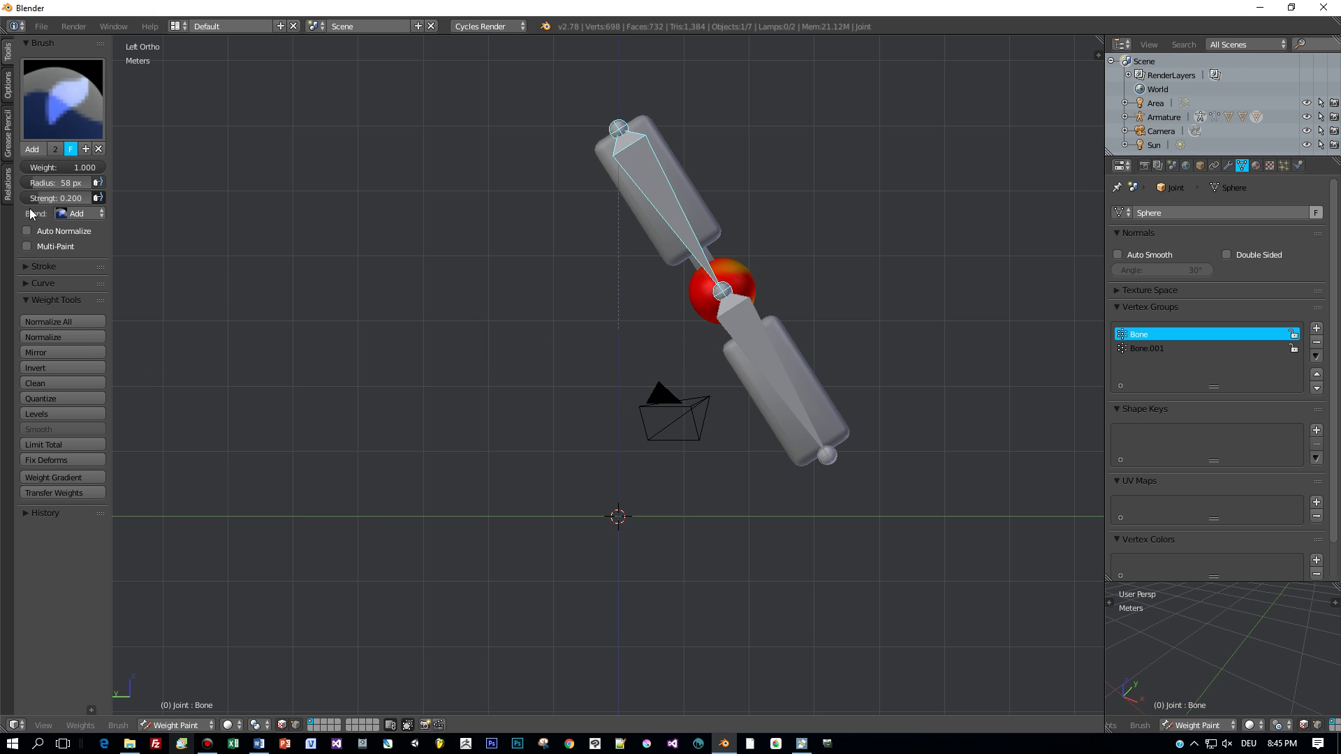
Step: At strength 1.000, paint the sphere's remaining orange areas fully red, then select Arm_u in Object Mode
drag(56, 197, 105, 197)
mouse_move(790, 329)
mouse_down()
mouse_move(783, 286)
mouse_move(745, 277)
mouse_up()
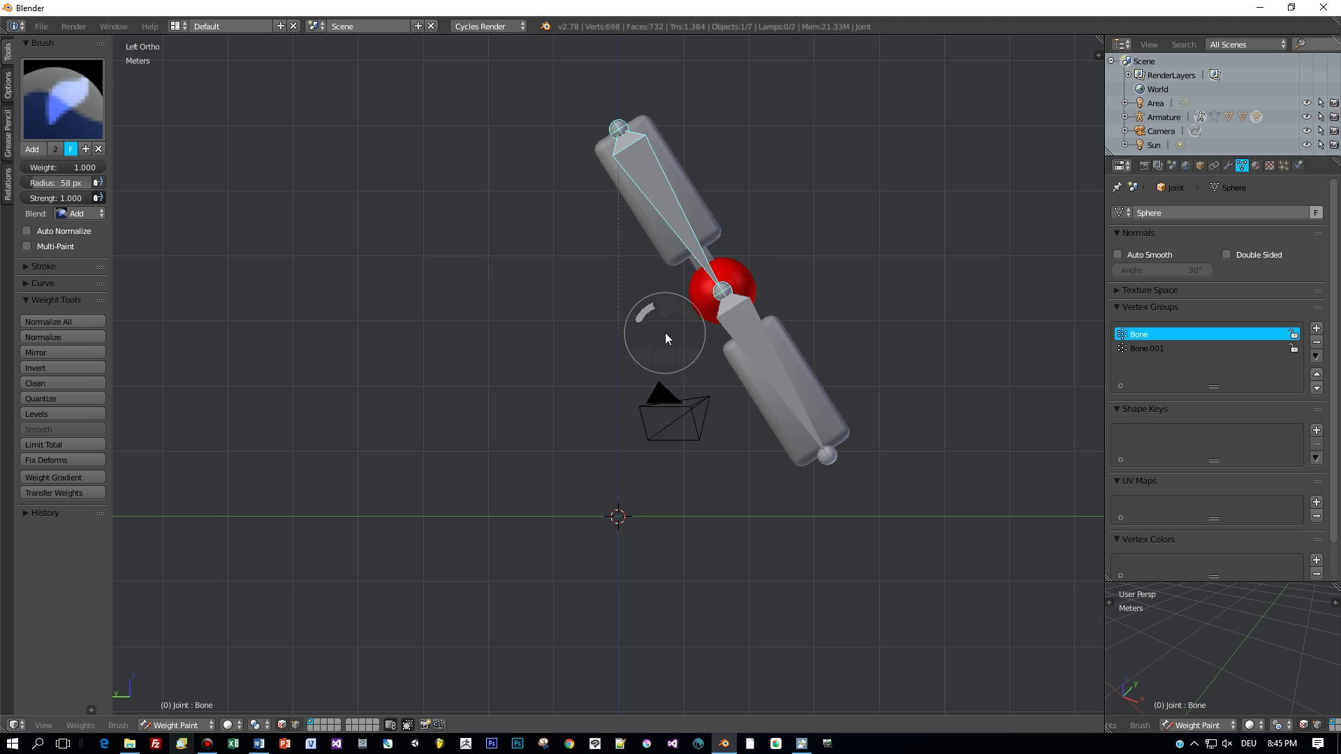
mouse_move(665, 338)
middle_down()
mouse_move(801, 311)
mouse_move(614, 311)
middle_up()
middle_drag(547, 359, 668, 335)
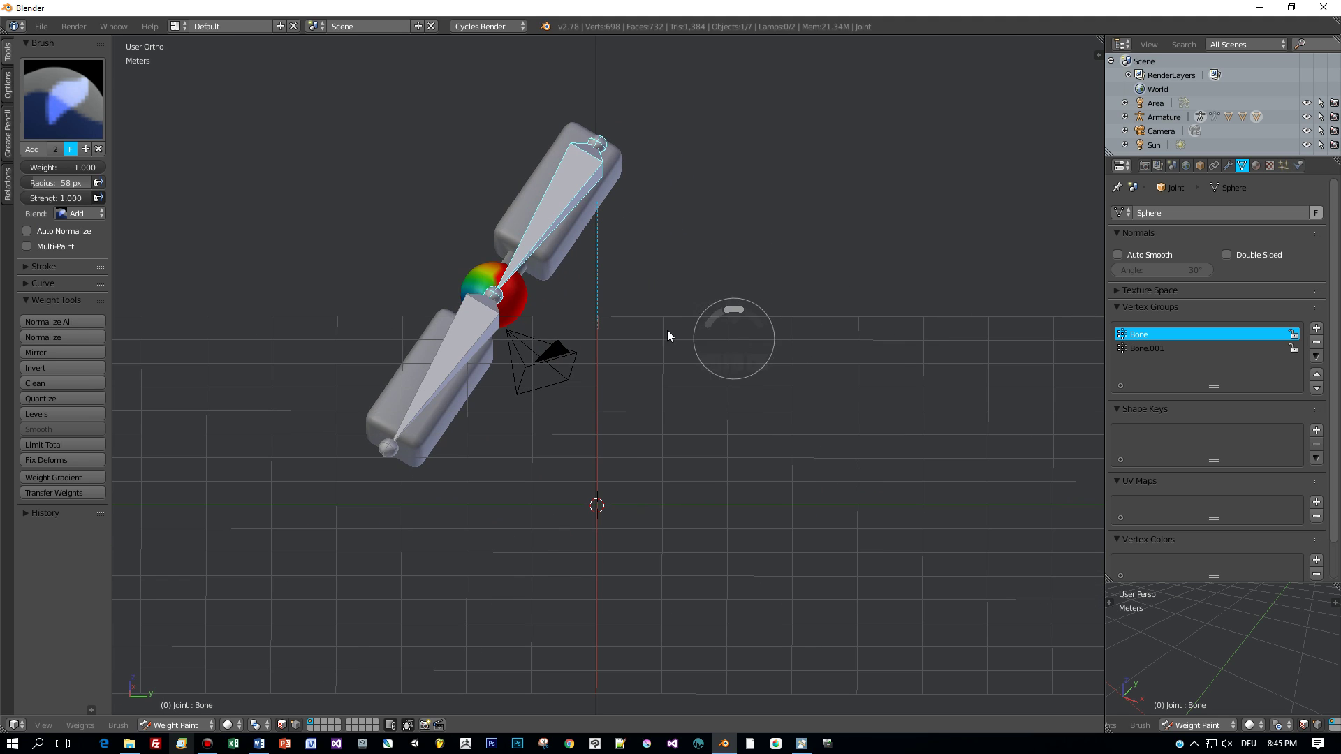
mouse_move(477, 286)
middle_down()
mouse_move(549, 345)
mouse_move(555, 304)
mouse_move(603, 353)
mouse_move(564, 358)
middle_up()
mouse_move(497, 399)
middle_down()
mouse_move(566, 389)
mouse_move(271, 274)
mouse_move(246, 311)
middle_up()
key(ctrl+KP_3)
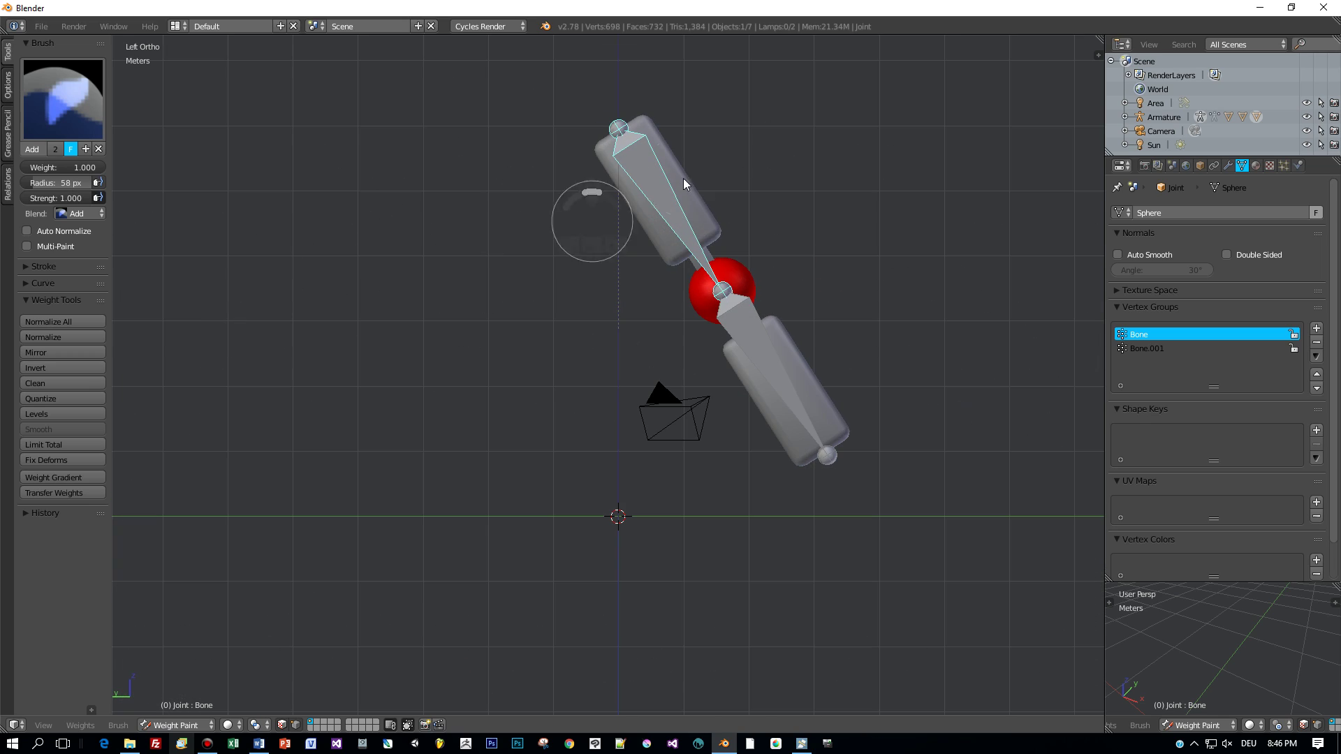
key(ctrl+Tab)
right_click(694, 203)
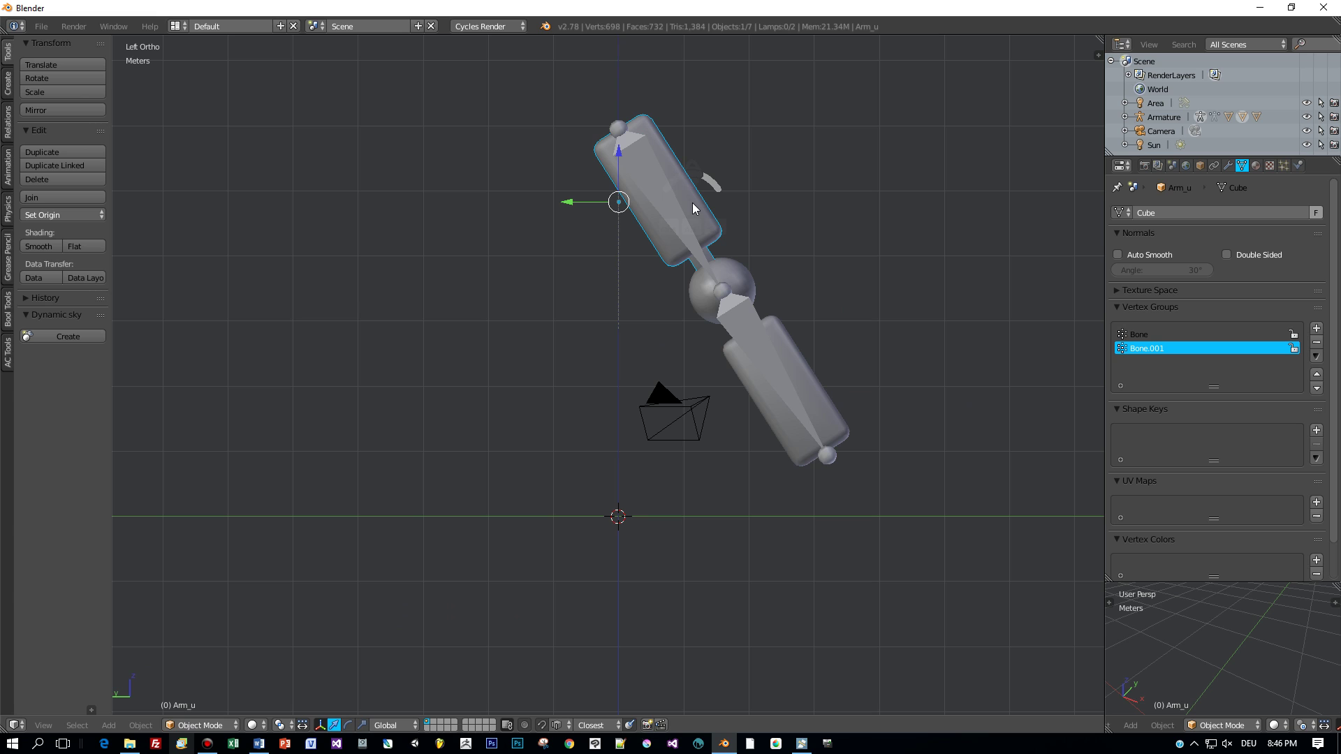
click(200, 725)
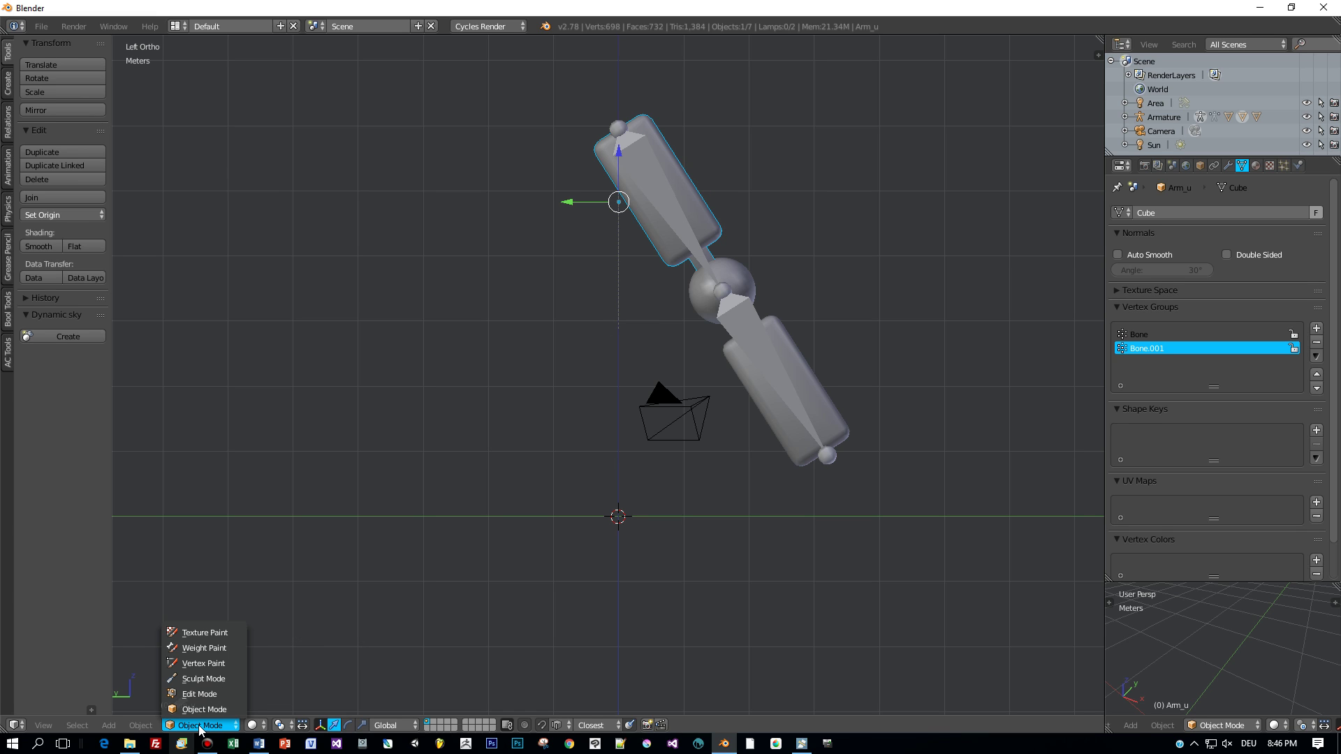
click(222, 648)
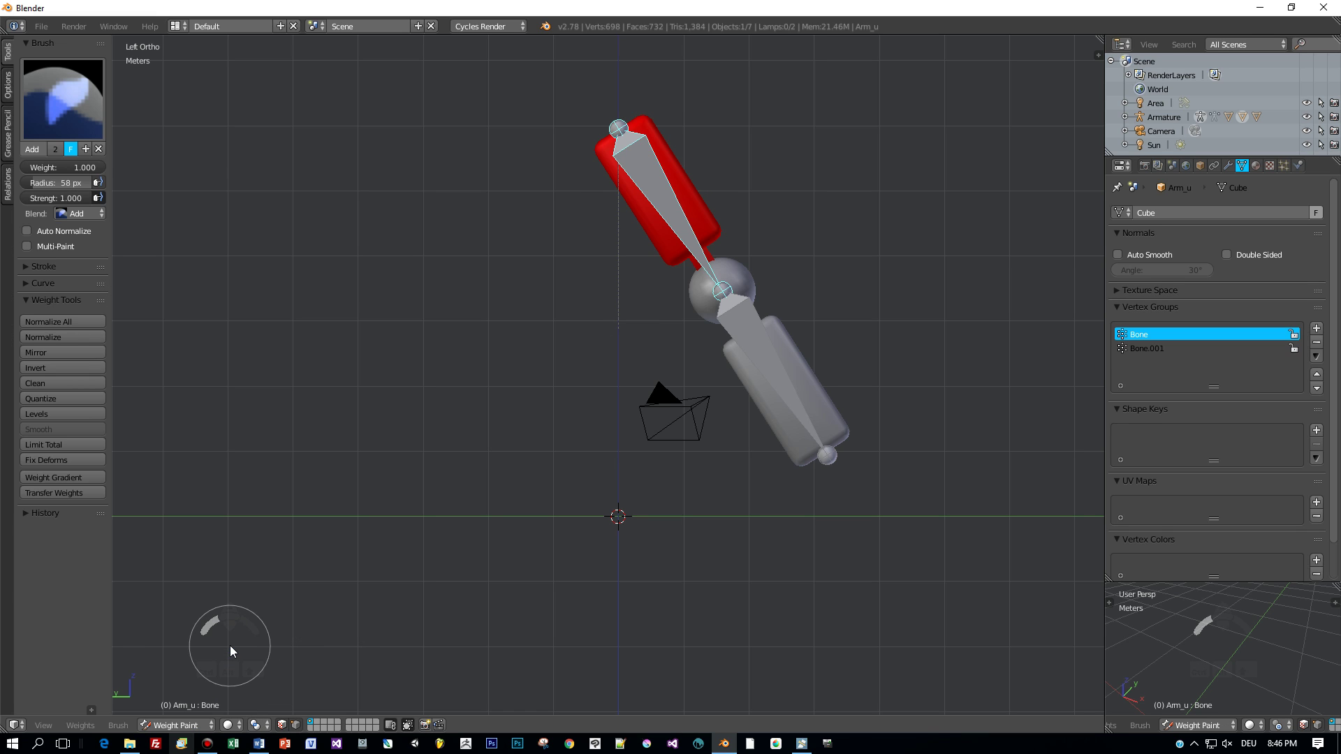
key(r)
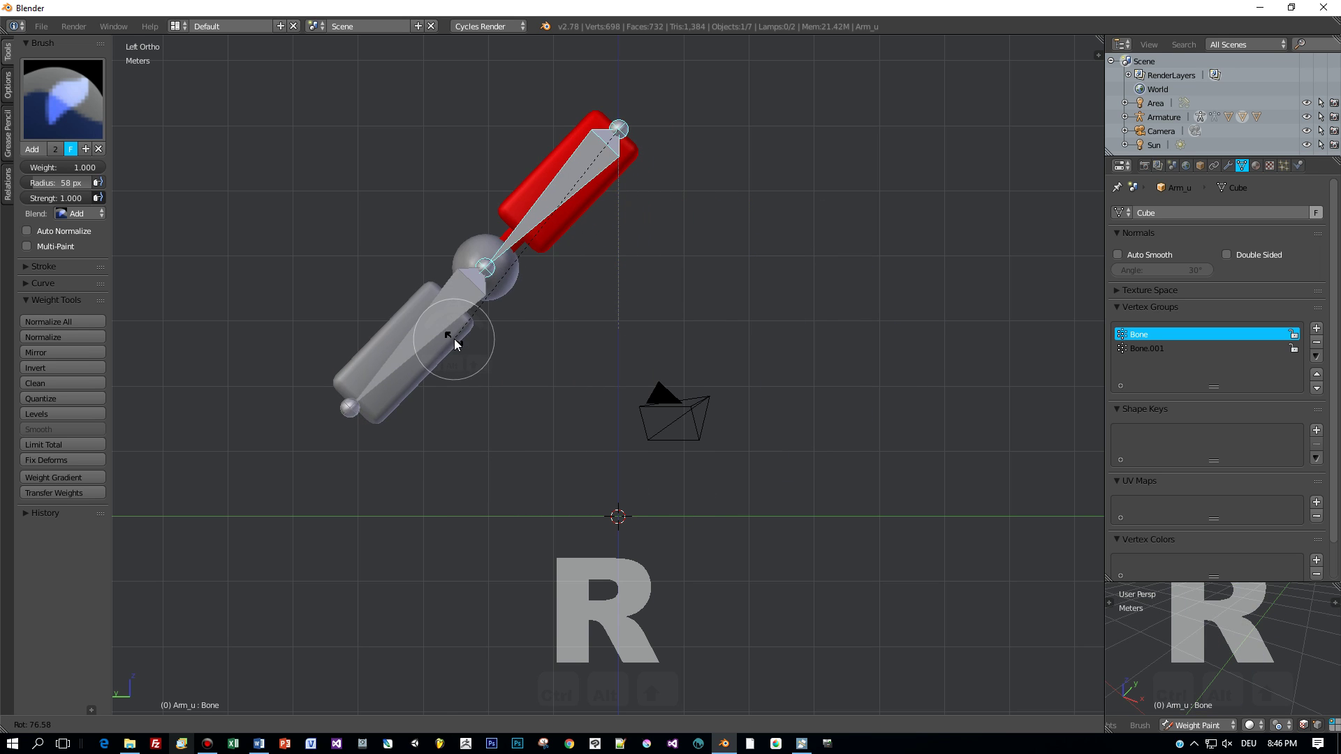
click(764, 300)
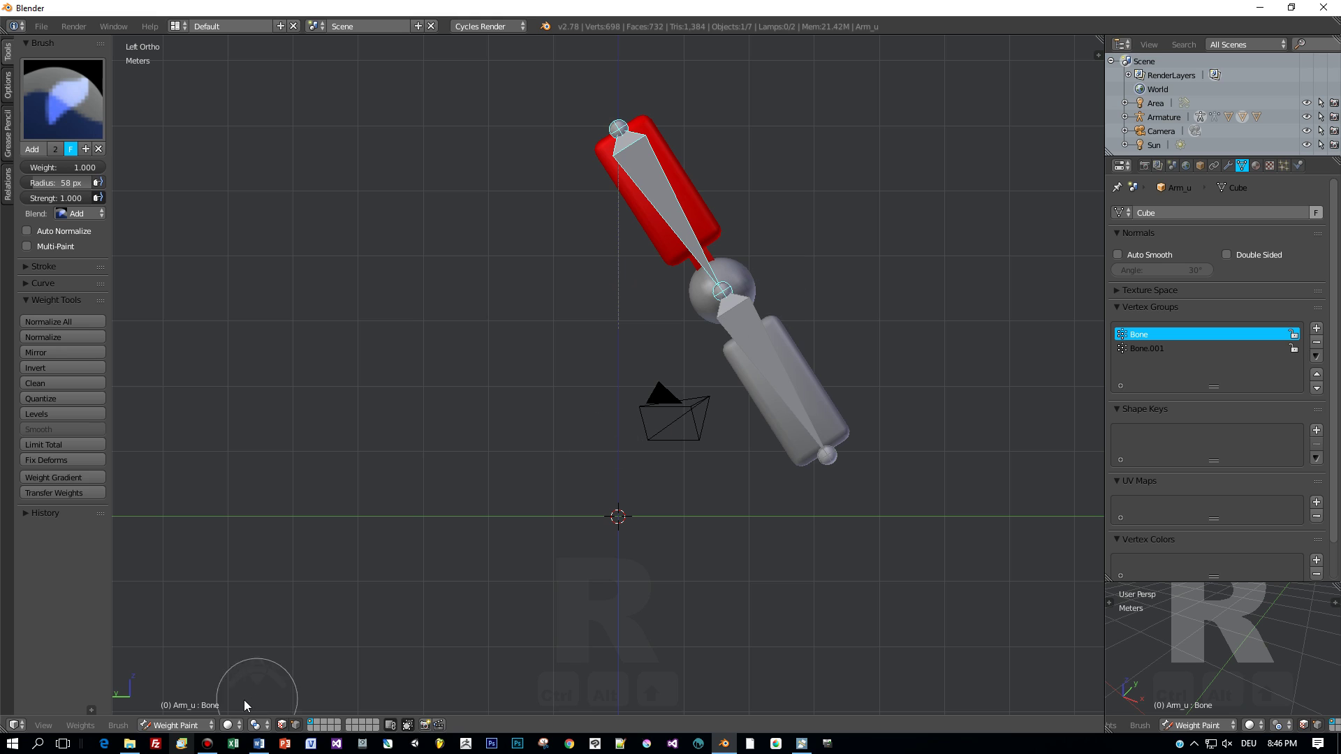
click(191, 726)
right_click(639, 178)
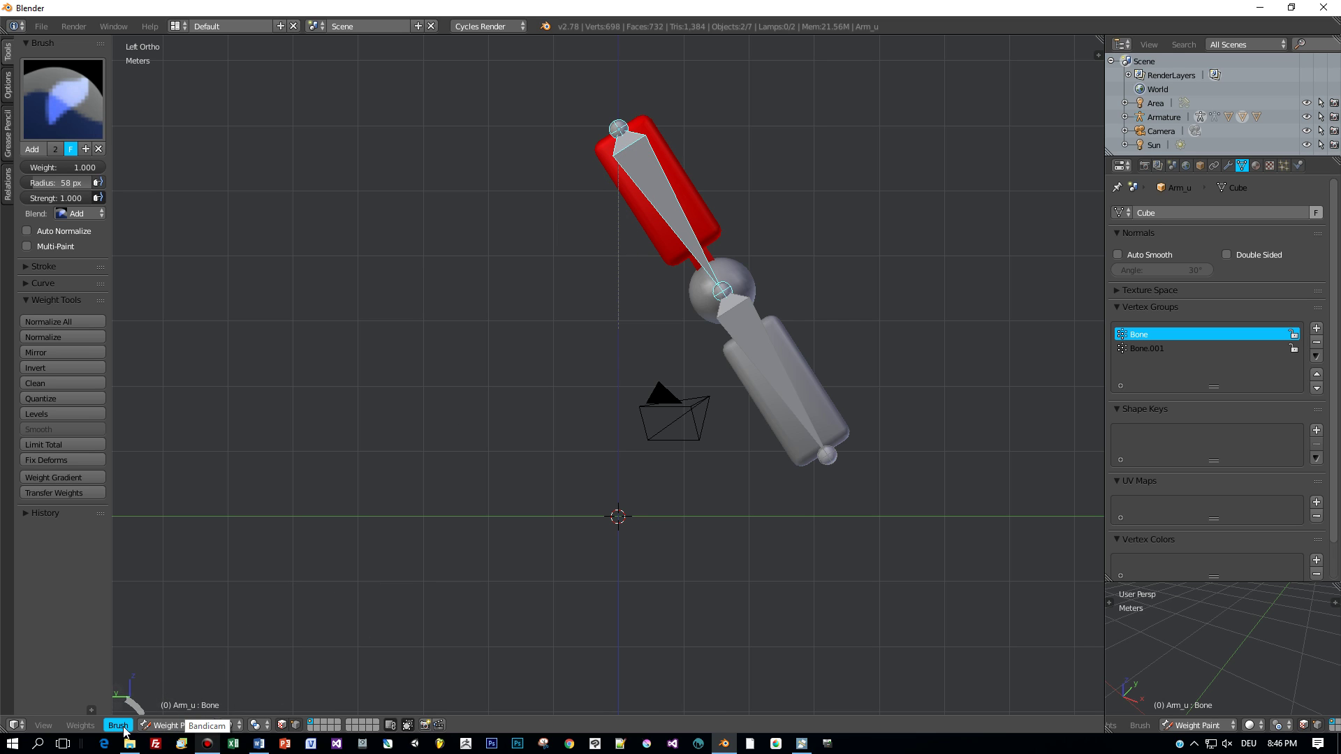
click(162, 726)
click(179, 709)
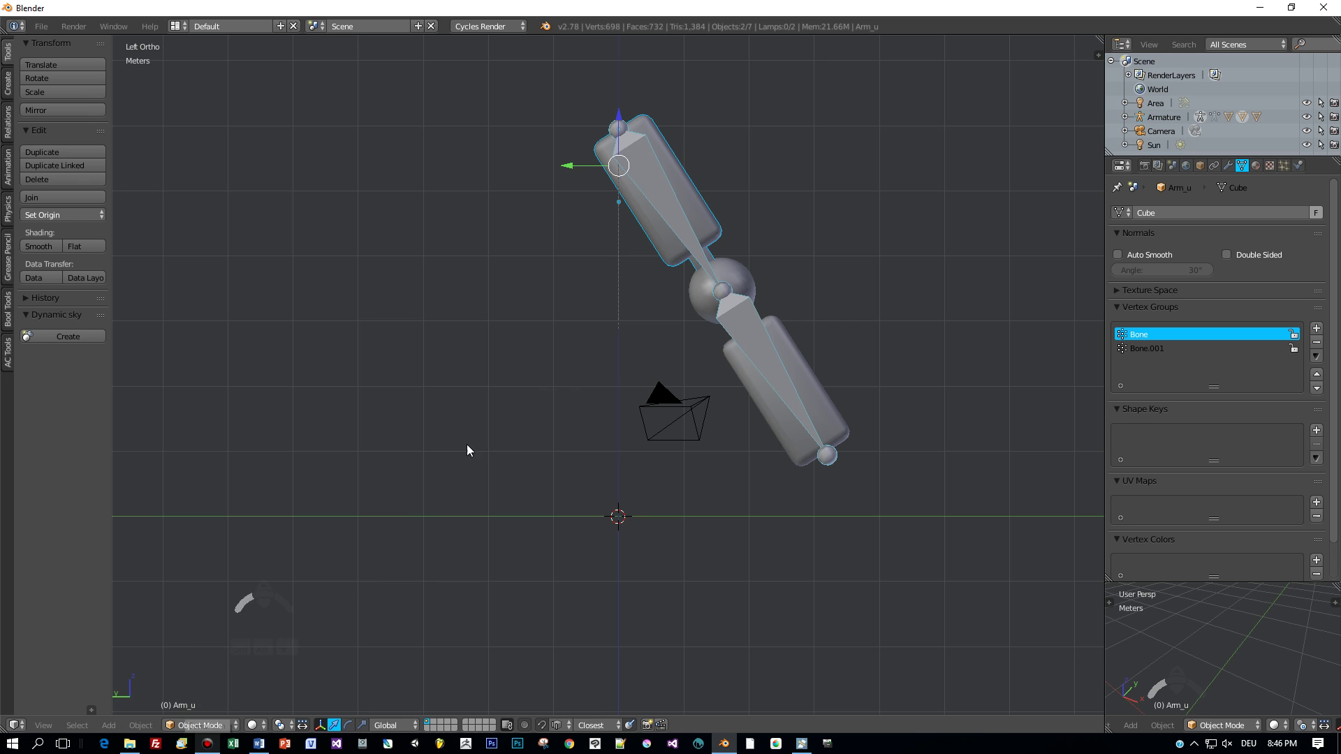
Step: Select the armature and clear all bone transforms with Pose > Clear Transform > All
right_click(663, 197)
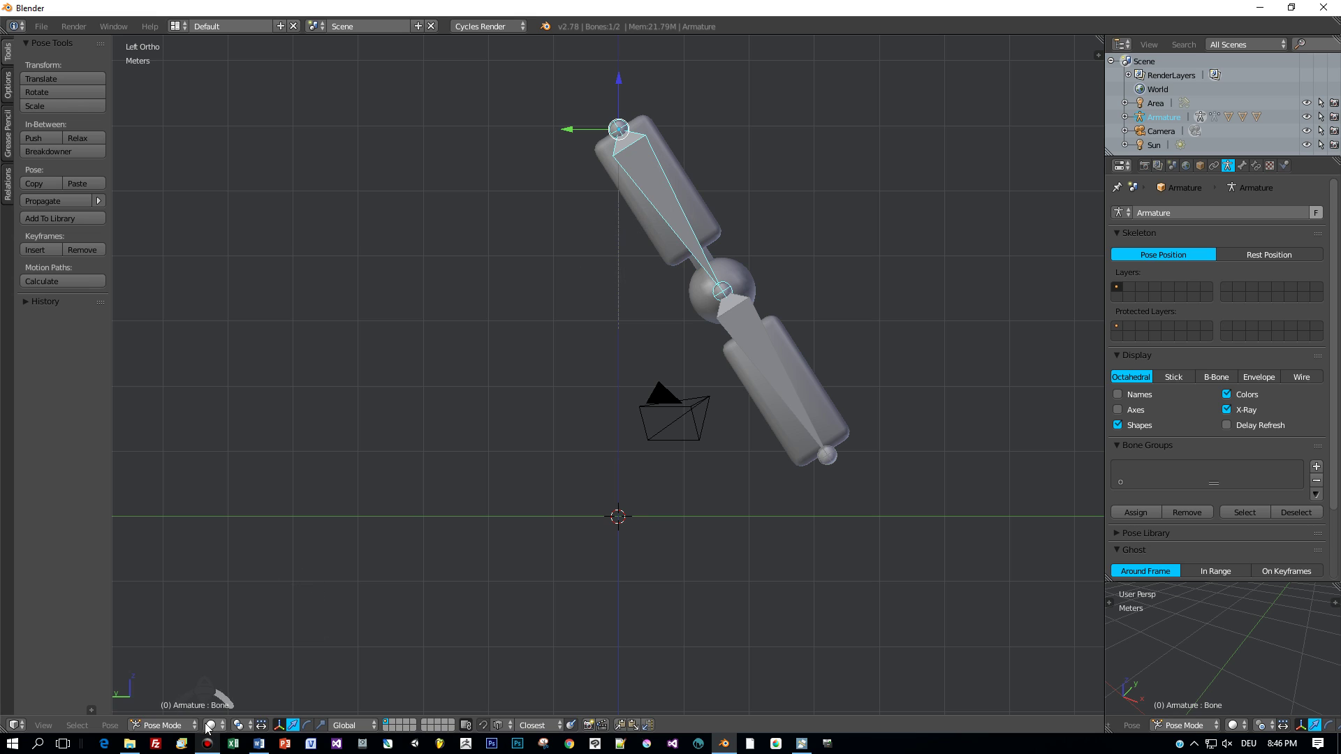
click(111, 726)
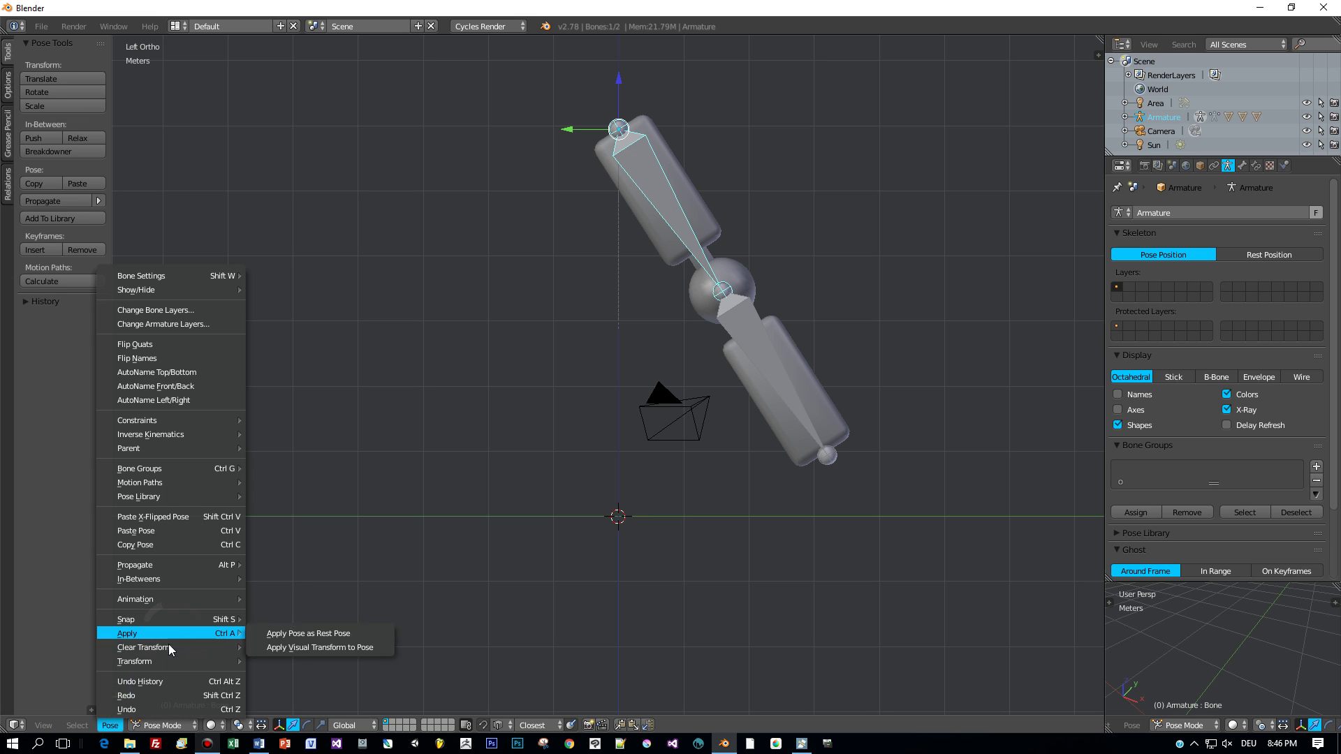
mouse_move(168, 647)
click(289, 579)
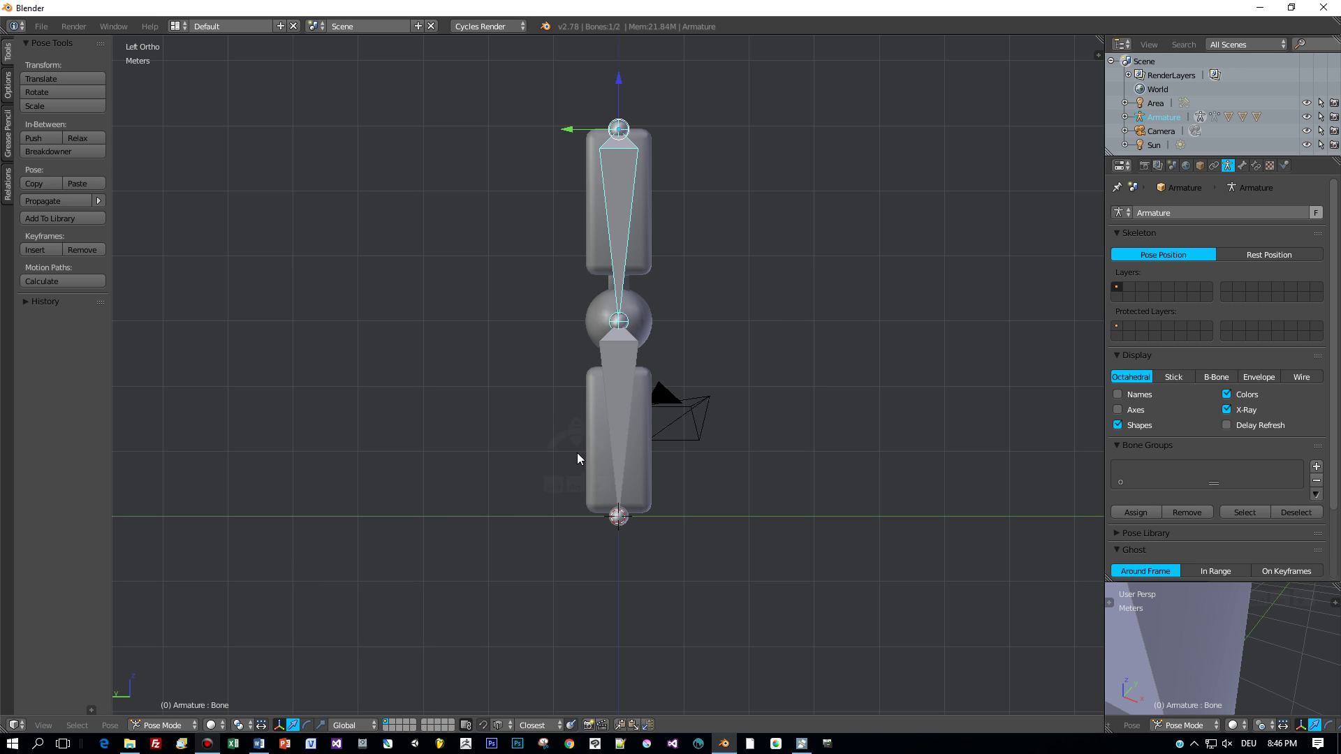
Step: Select Bone.001, tick Auto IK, and bend the arm by moving and rotating the lower bone
right_click(619, 437)
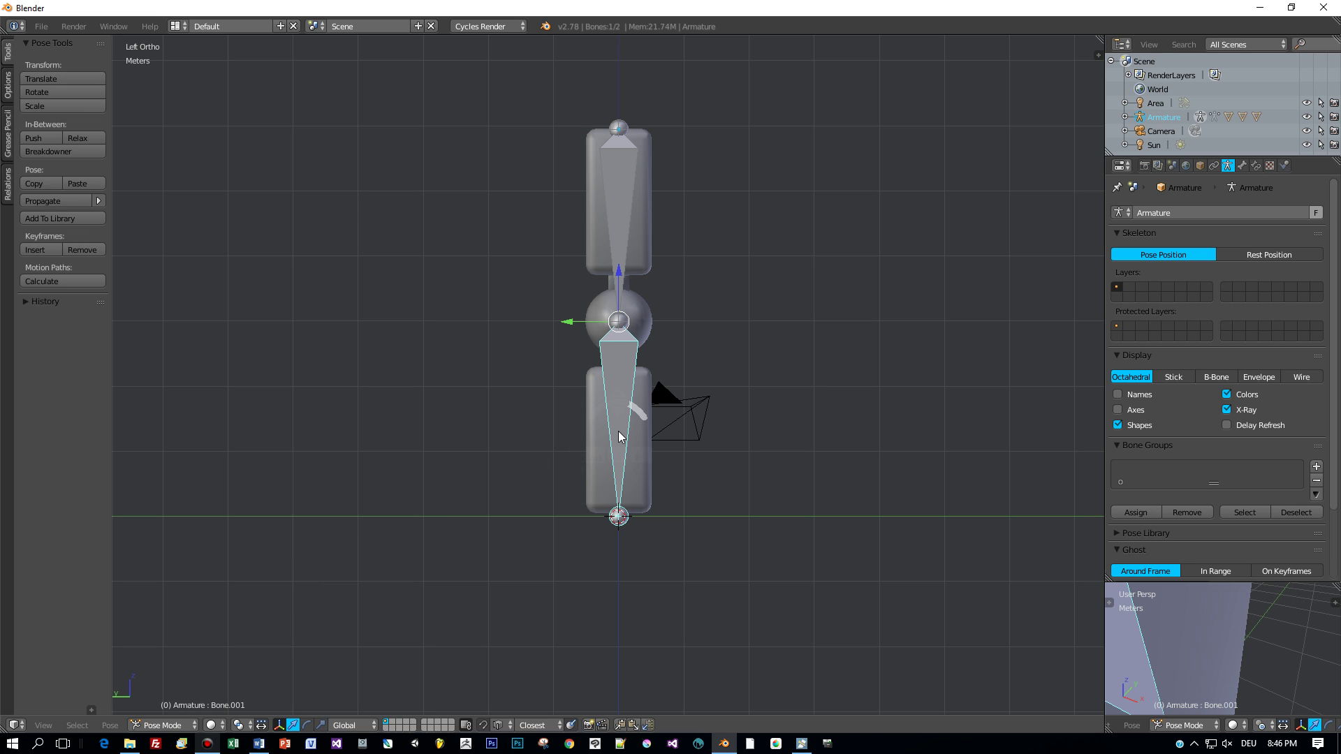
click(7, 87)
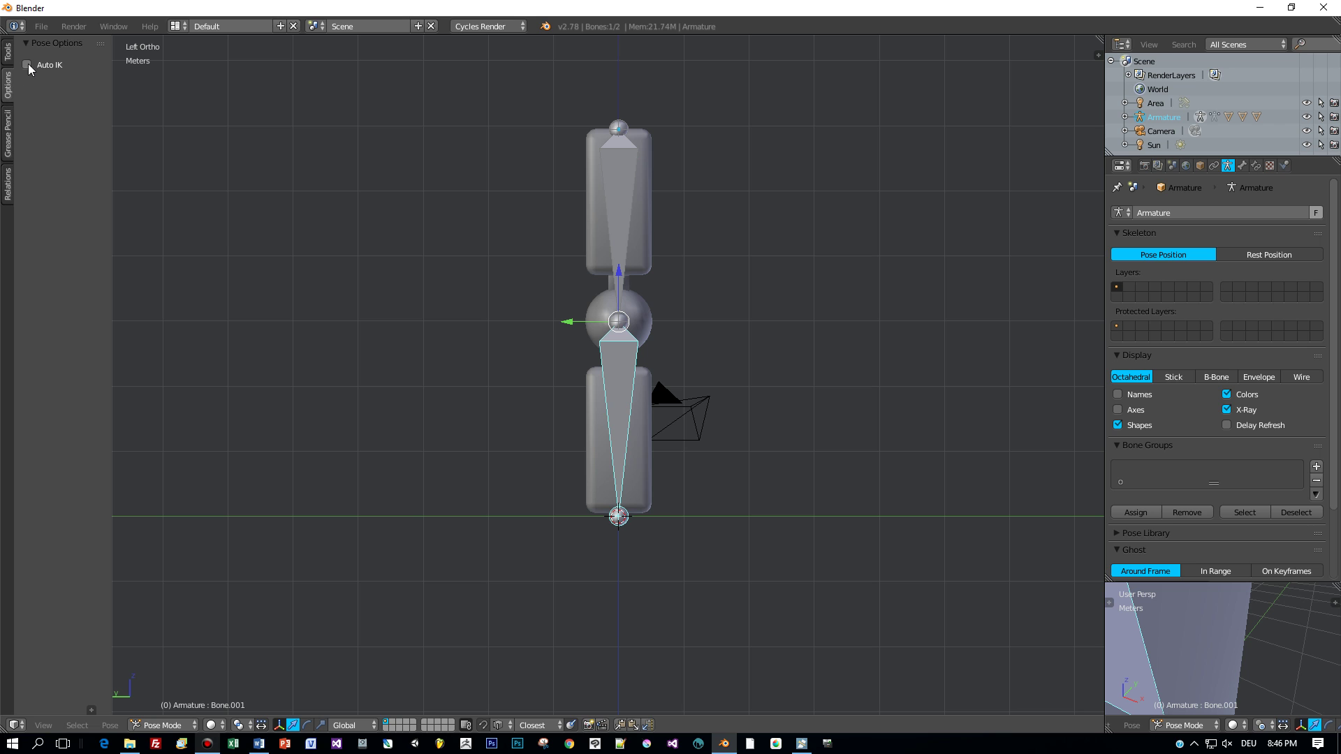
key(g)
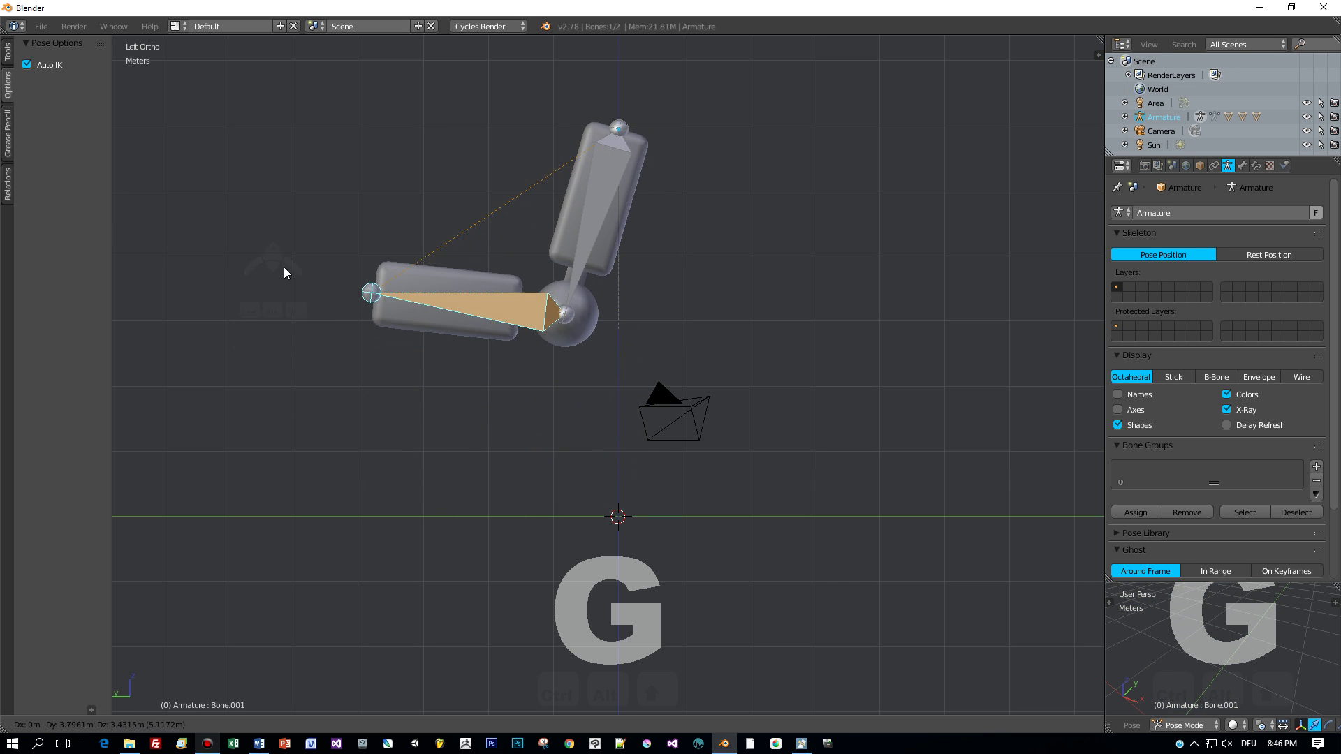
click(258, 244)
key(r)
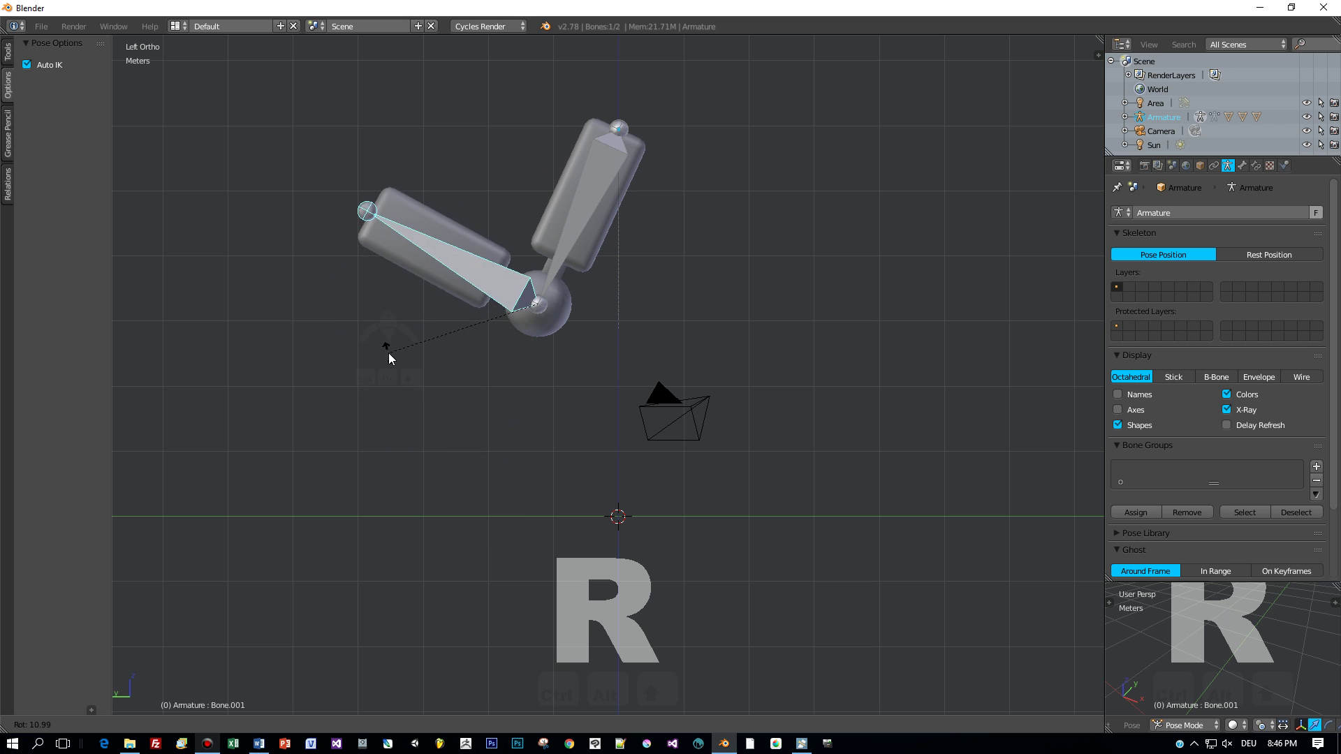
click(416, 377)
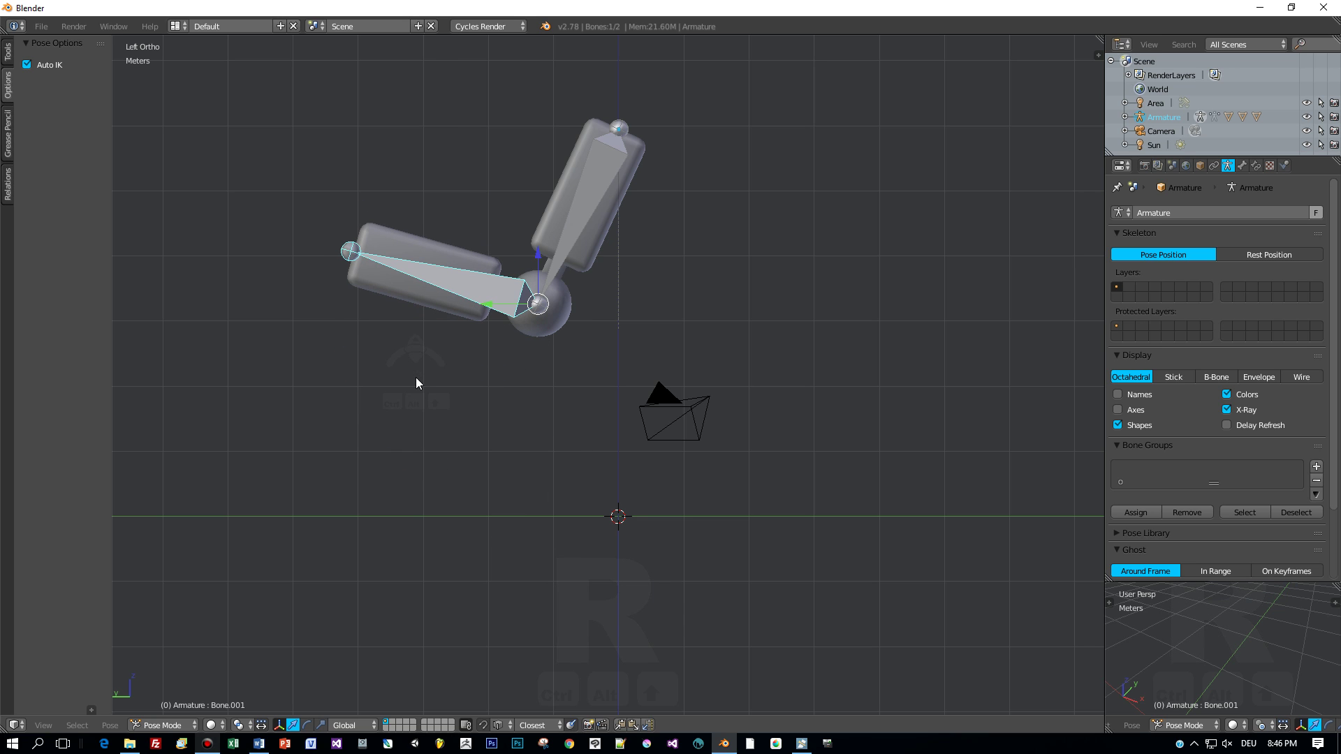
Step: Move the lower bone straight below the joint and rotate it in 3D space
key(g)
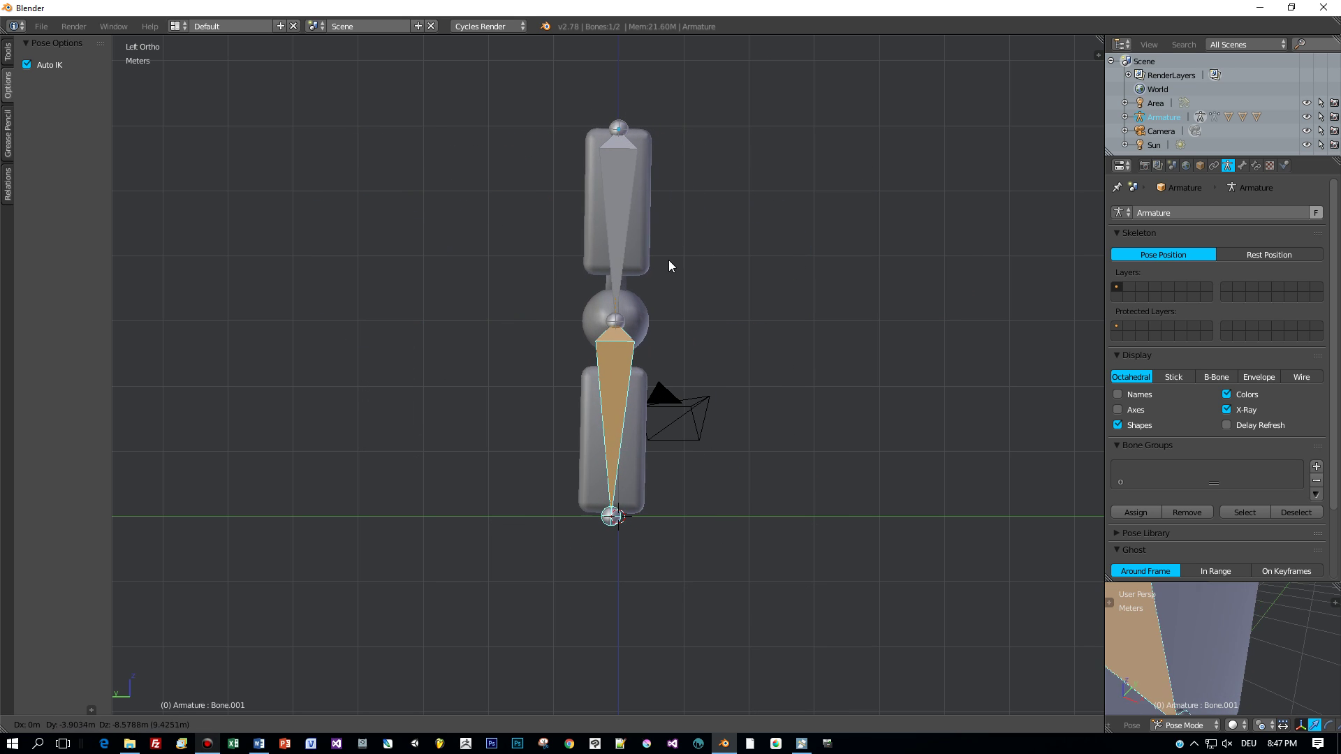
click(631, 266)
middle_drag(631, 266, 726, 313)
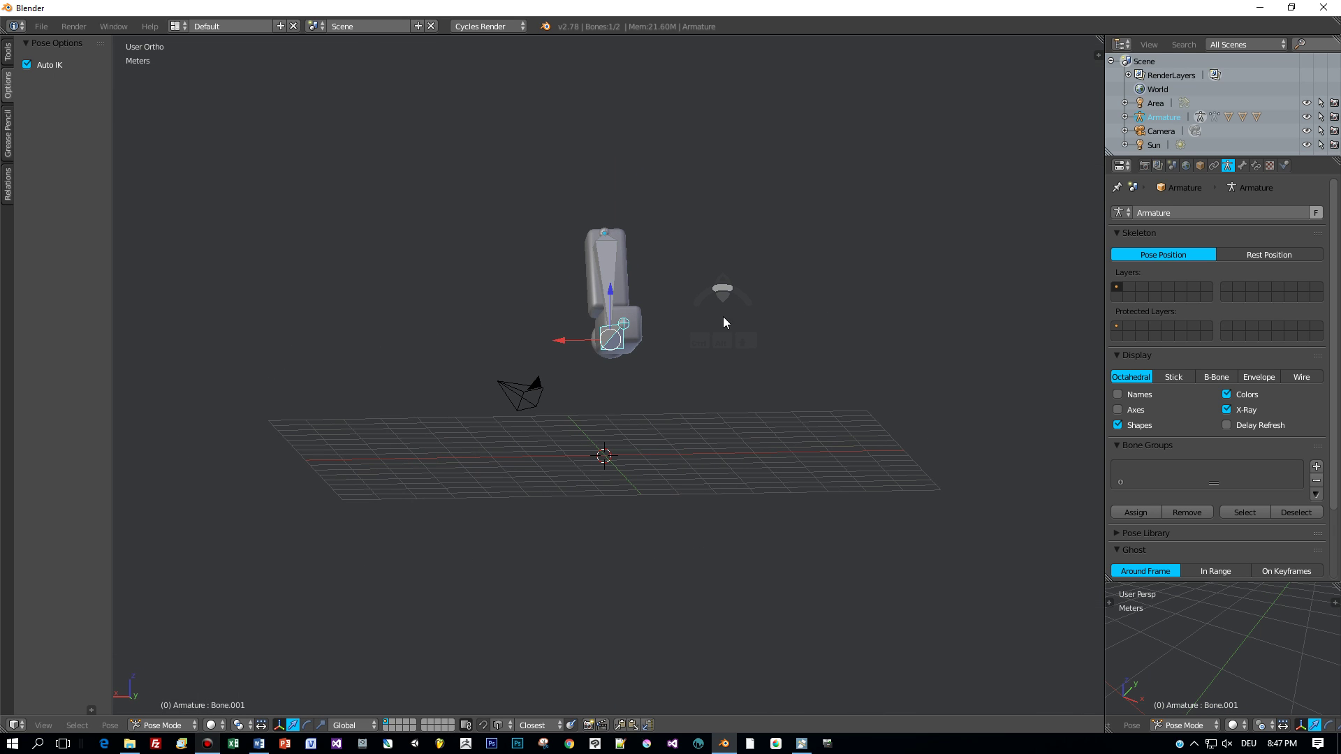
key(r)
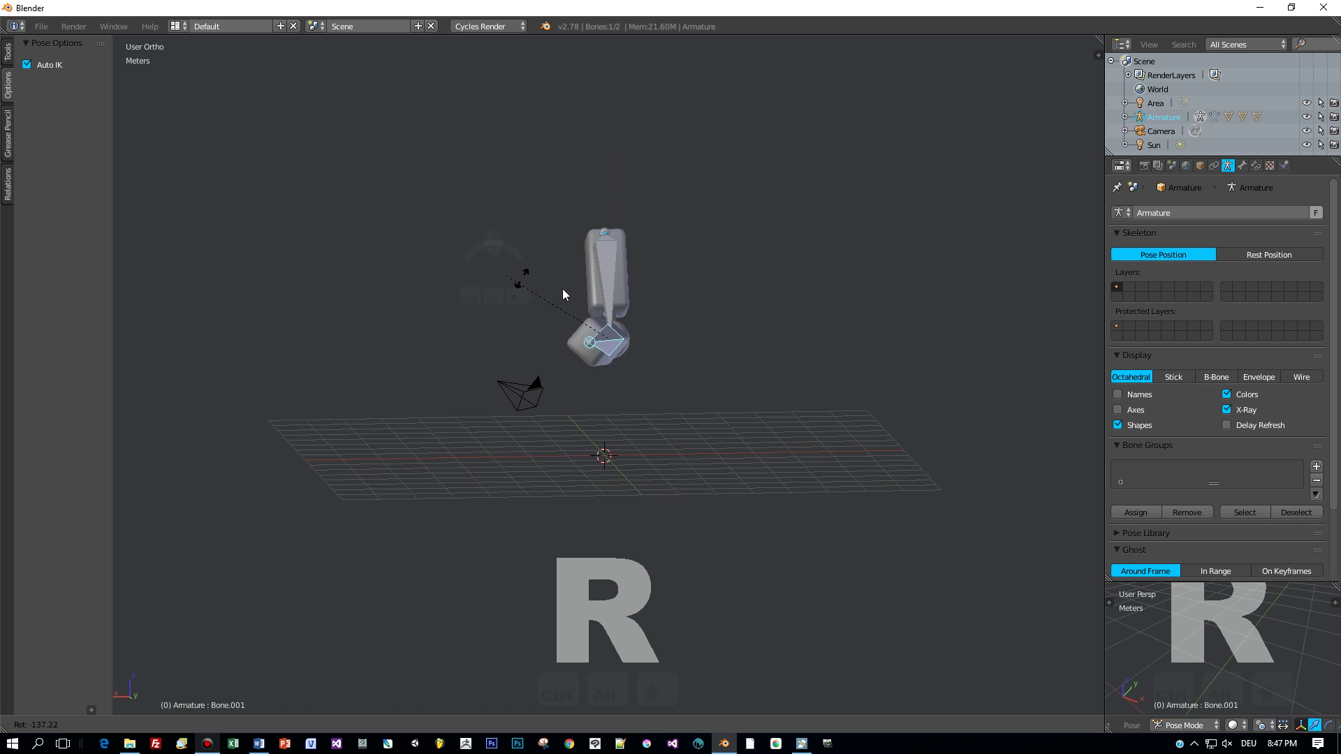
click(618, 308)
Step: Rotate the upper bone, then bring the chain back upright in Left Ortho view
right_click(609, 293)
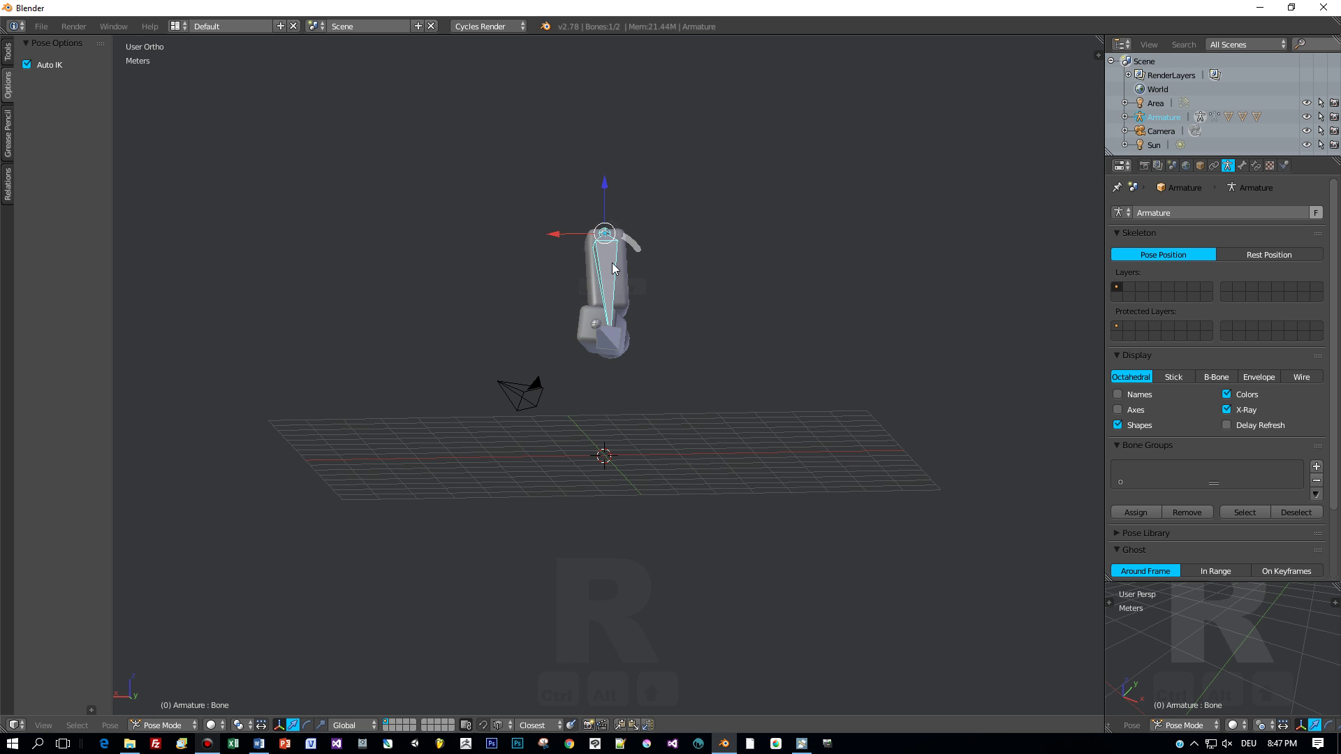
key(r)
click(587, 327)
right_click(585, 329)
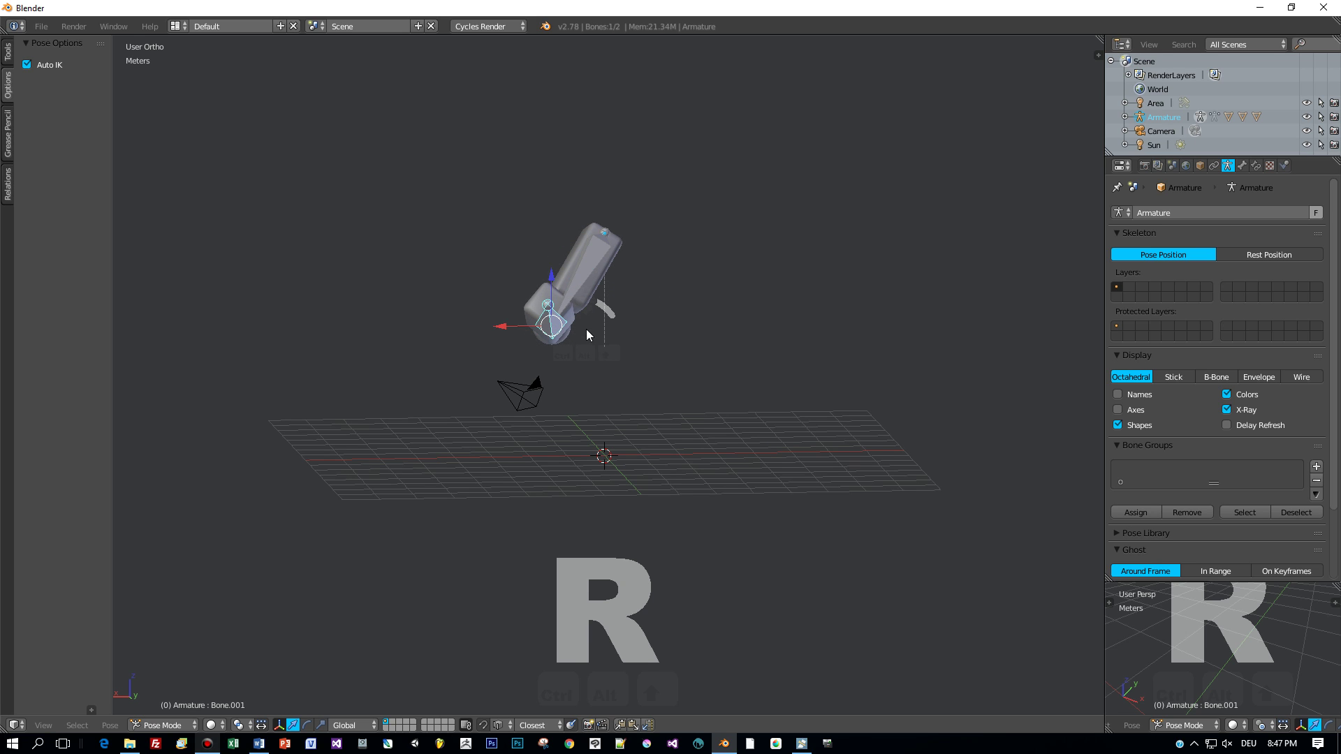
key(r)
click(597, 373)
key(ctrl+KP_3)
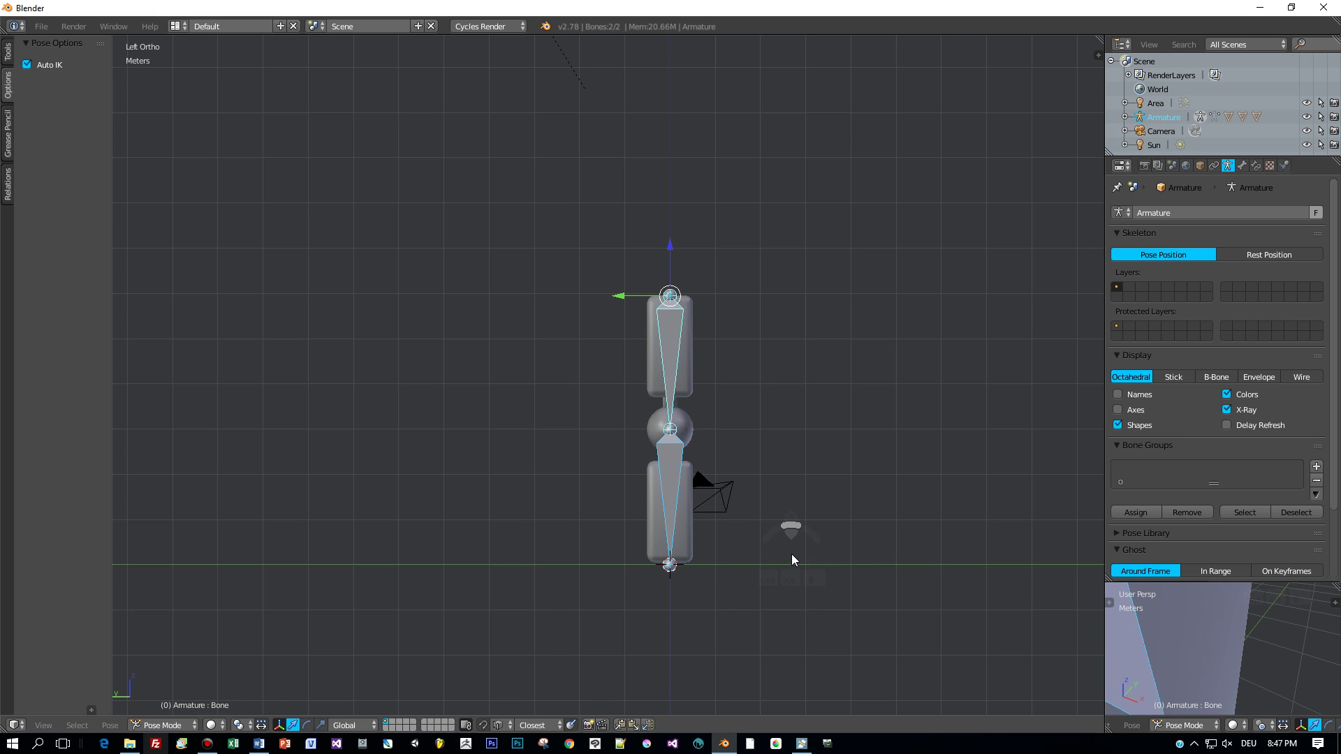
key(Tab)
Step: Subdivide the armature's lower bone Bone.001 into two smaller bones in Edit Mode
click(900, 555)
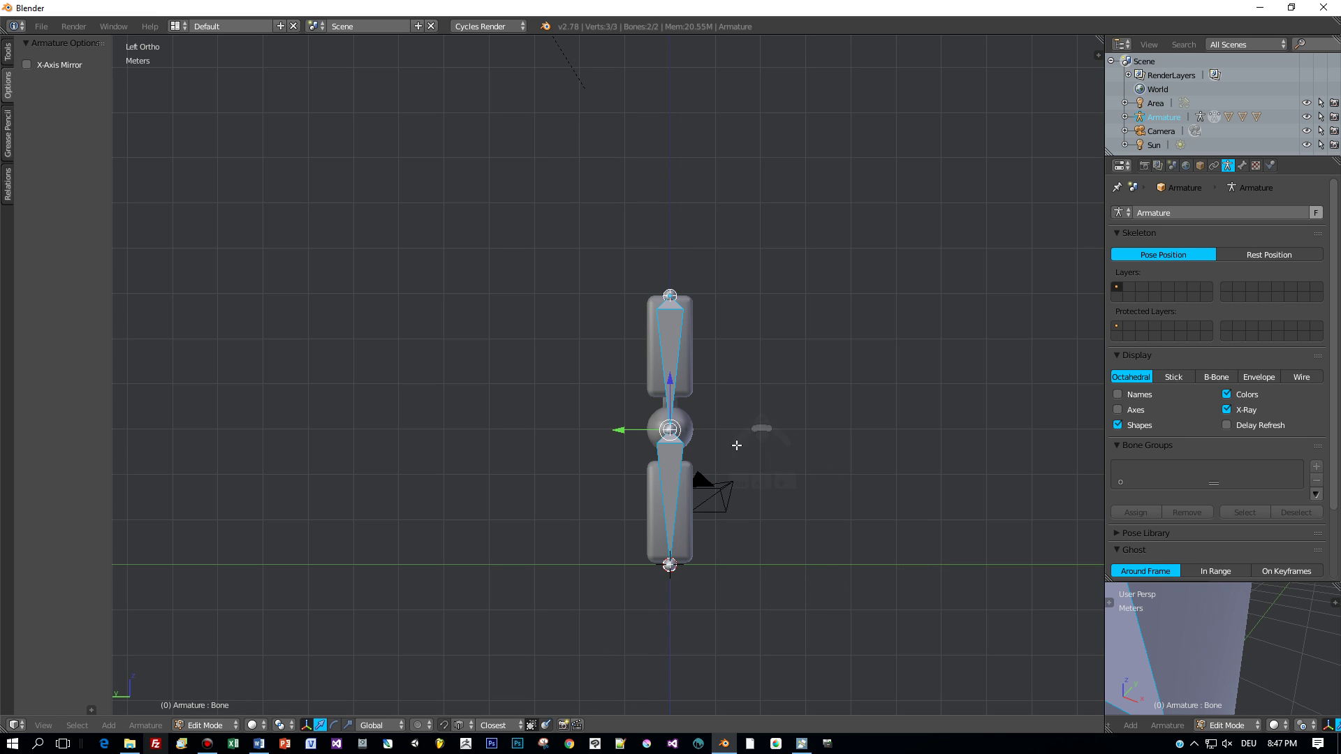
right_click(671, 487)
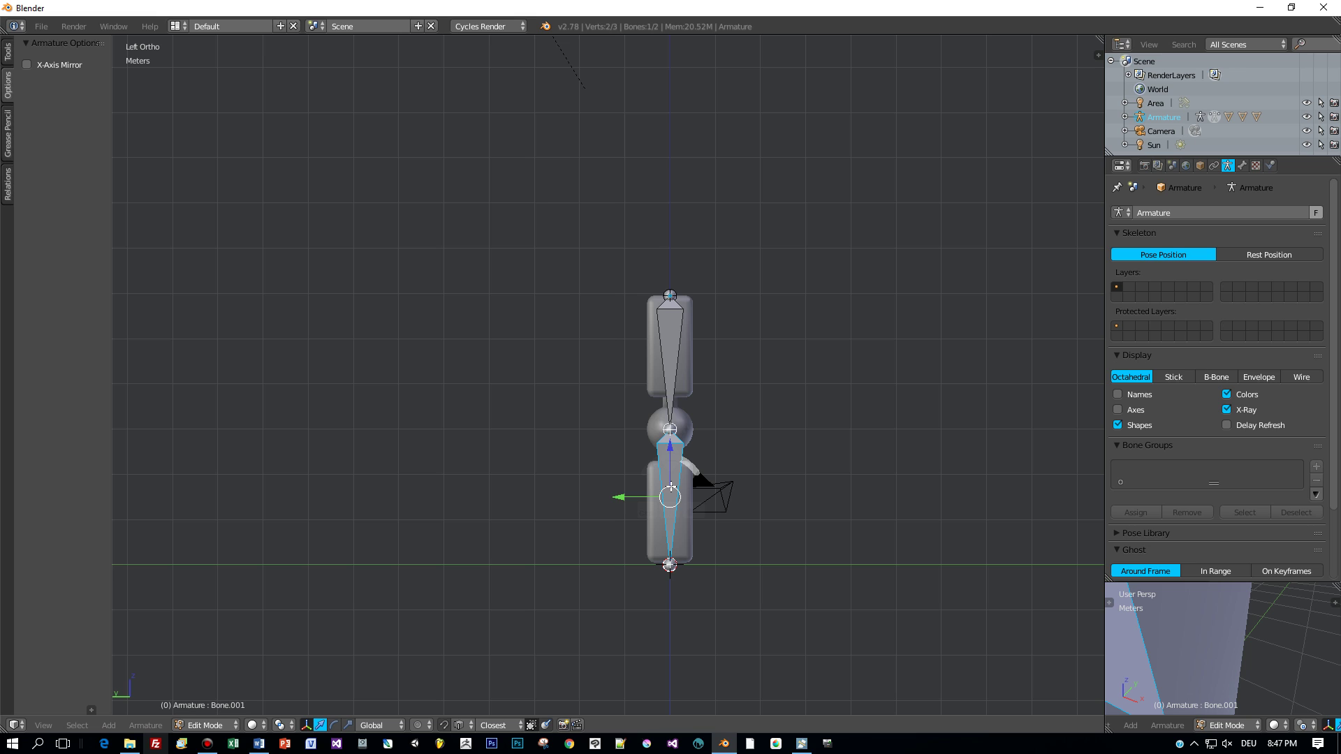
key(w)
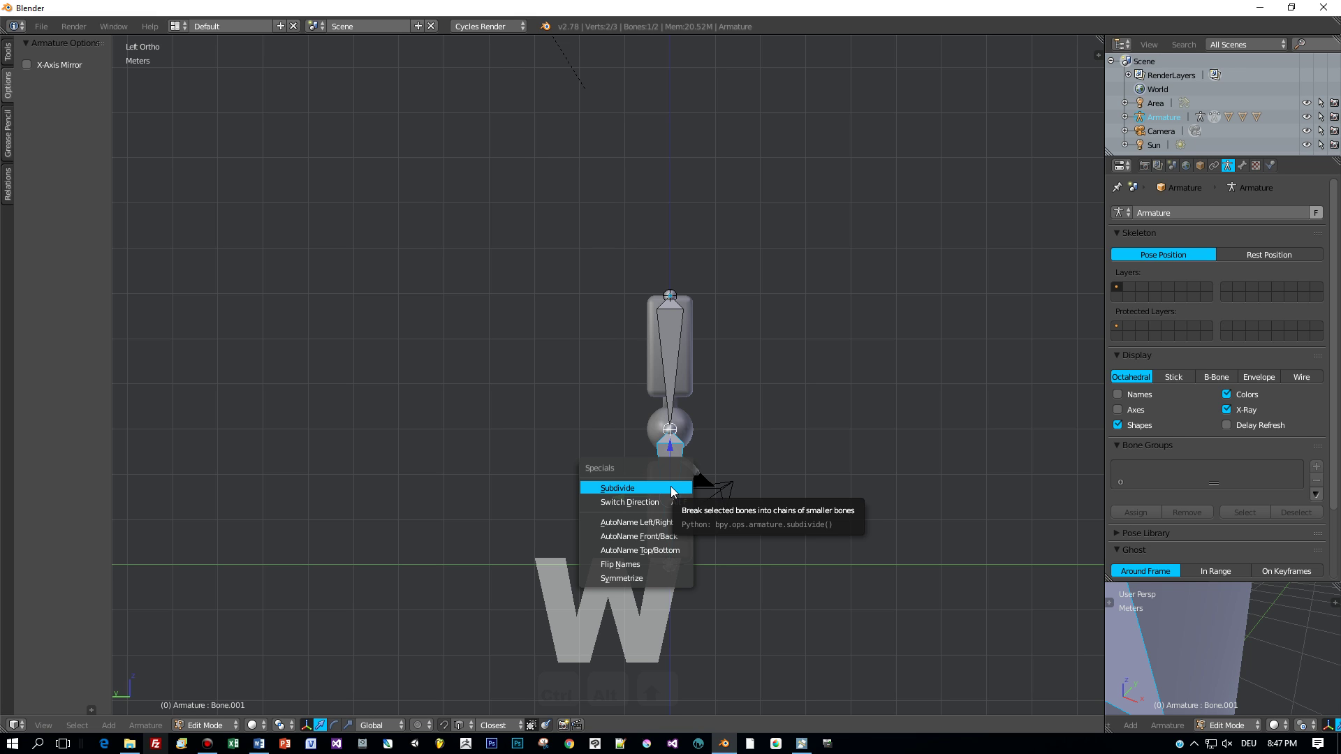
click(670, 486)
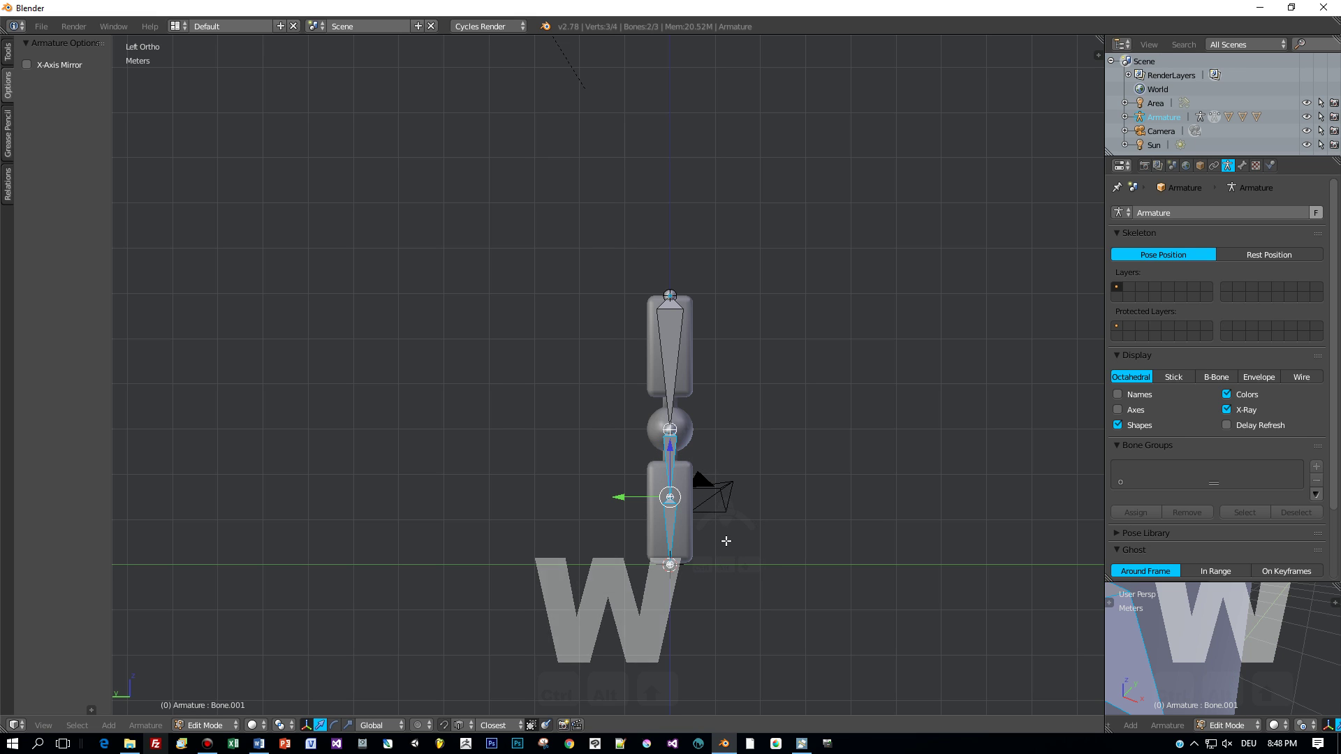
key(ctrl+Tab)
click(571, 537)
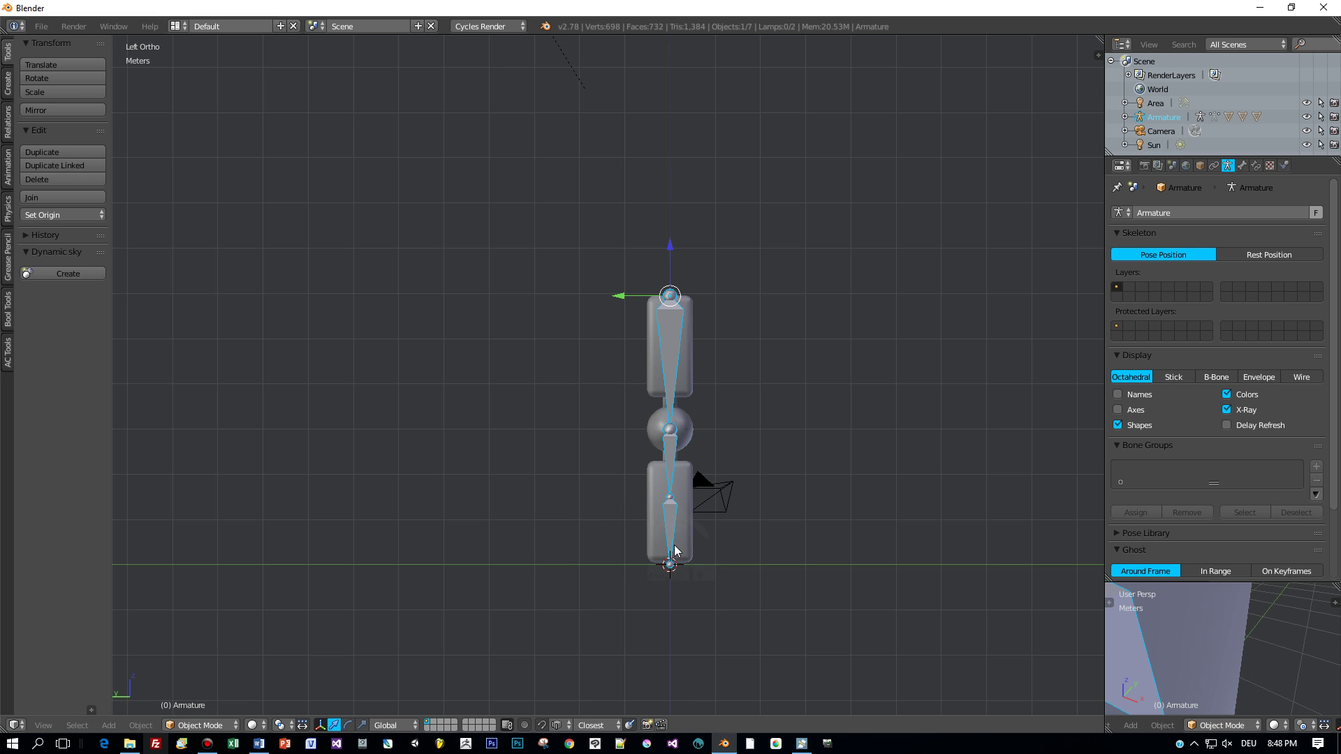
Step: Add seven evenly spaced edge loops along the lower forearm mesh
right_click(679, 539)
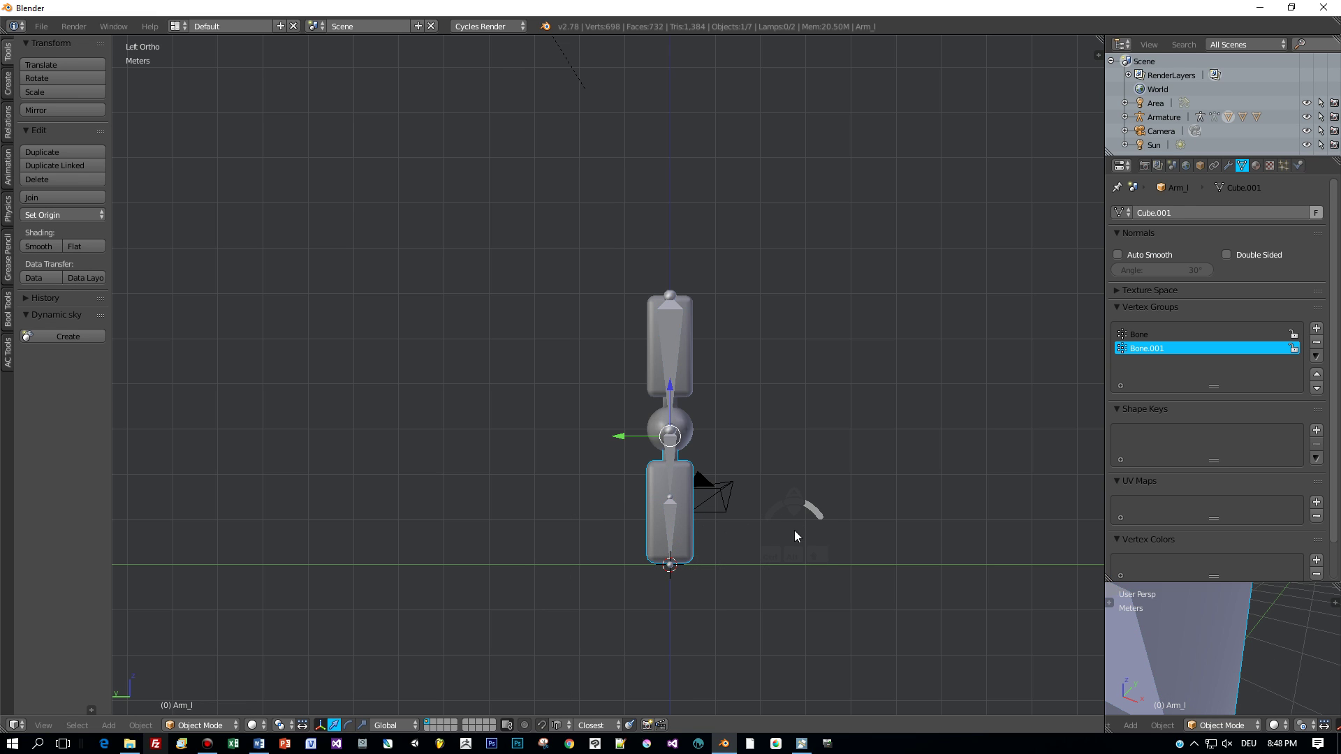
click(885, 531)
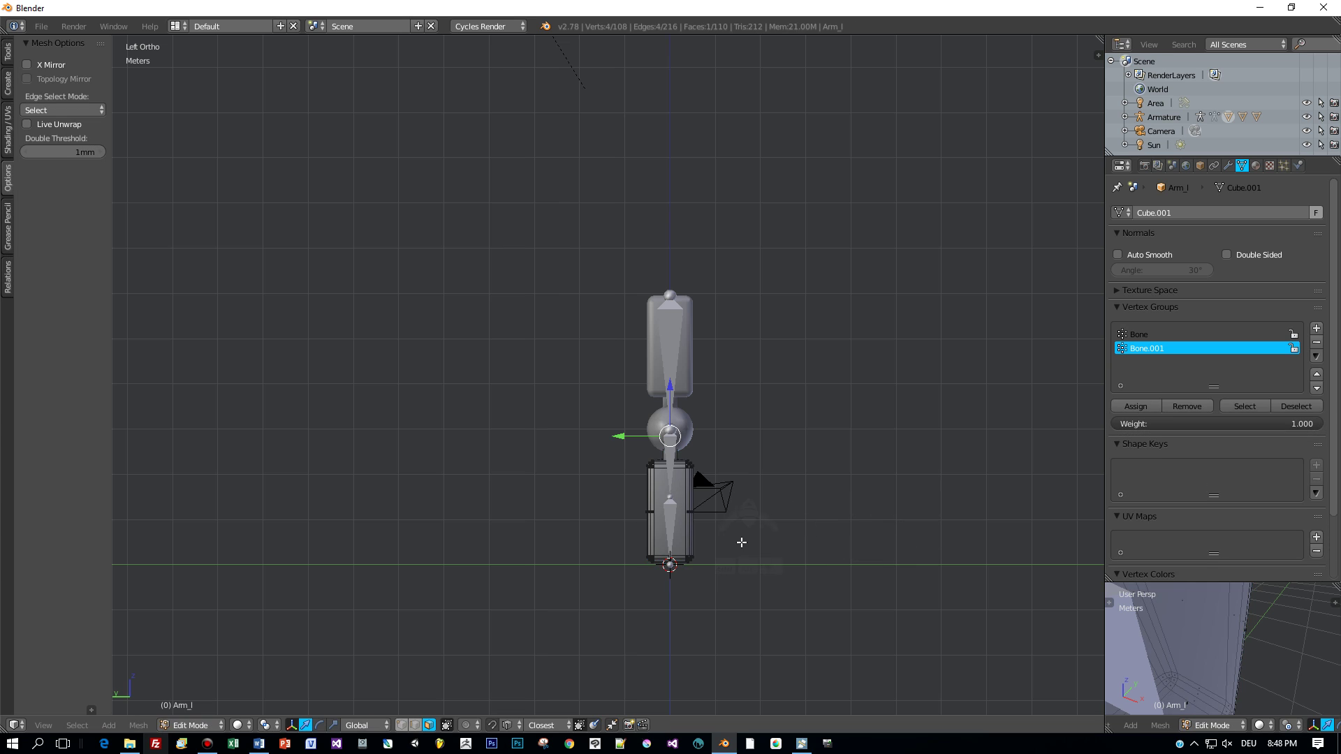
key(ctrl+r)
scroll(679, 534, up, 2)
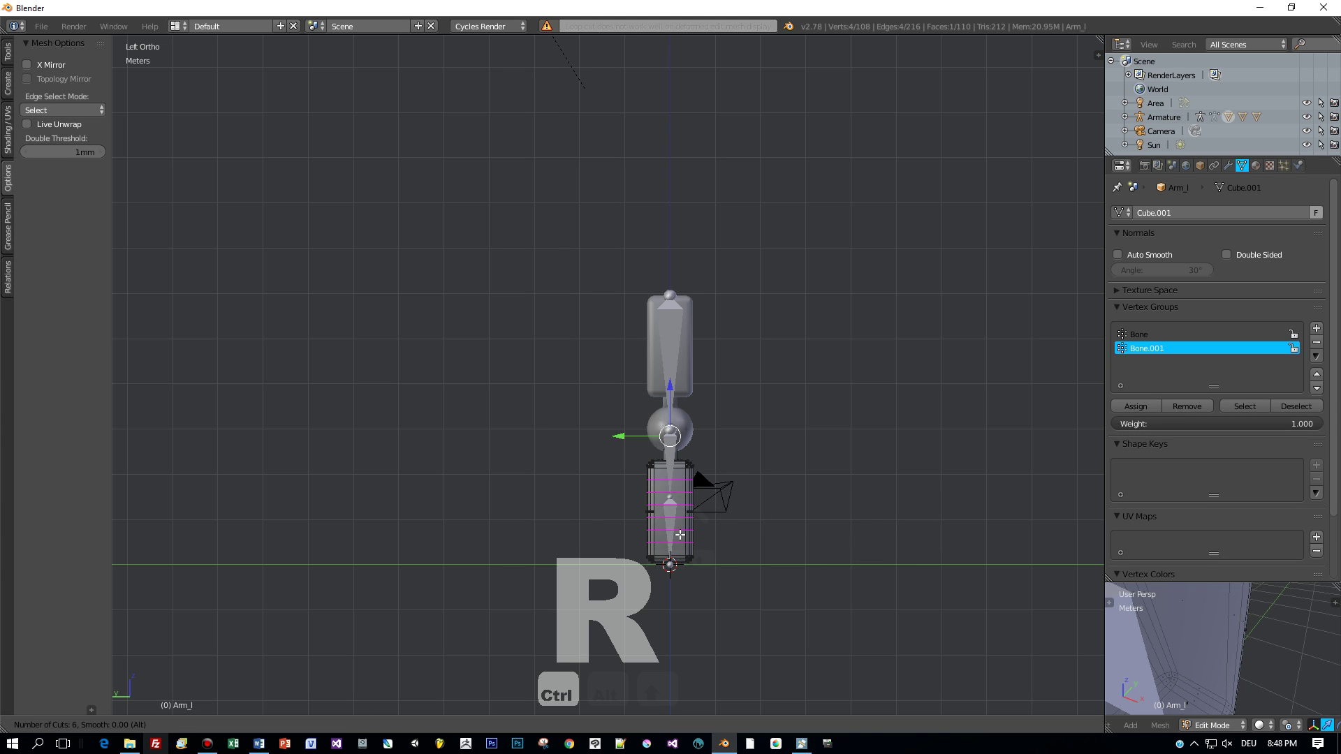
click(679, 534)
right_click(679, 534)
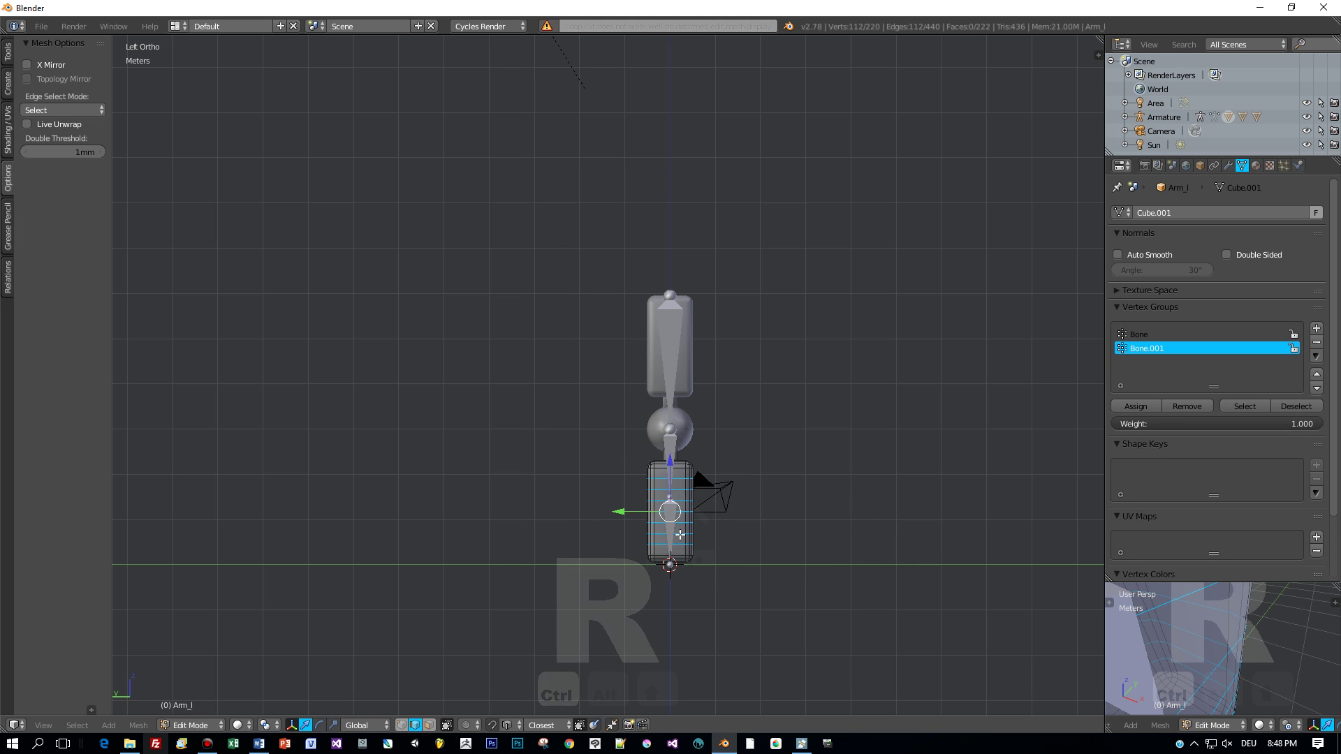
middle_drag(742, 548, 564, 579)
Step: Parent the forearm mesh to the armature With Automatic Weights, leaving the armature active
key(Tab)
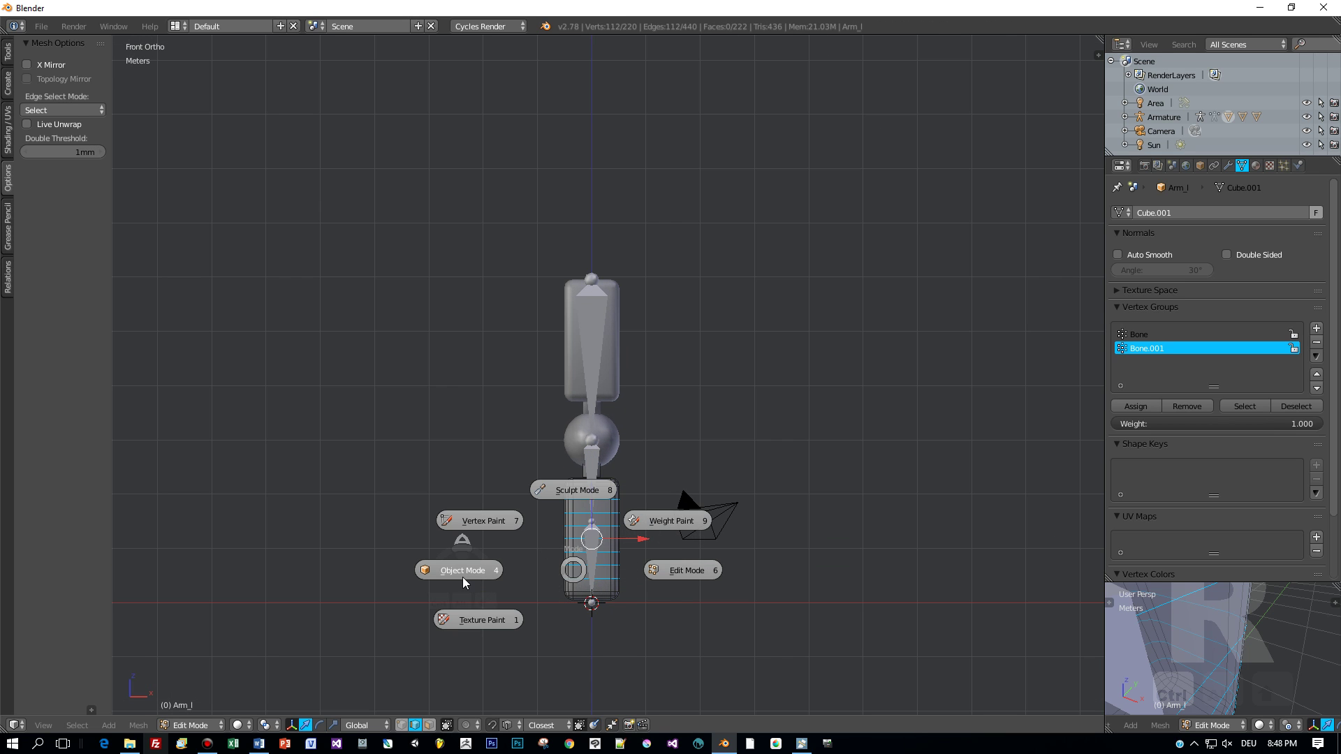
click(462, 571)
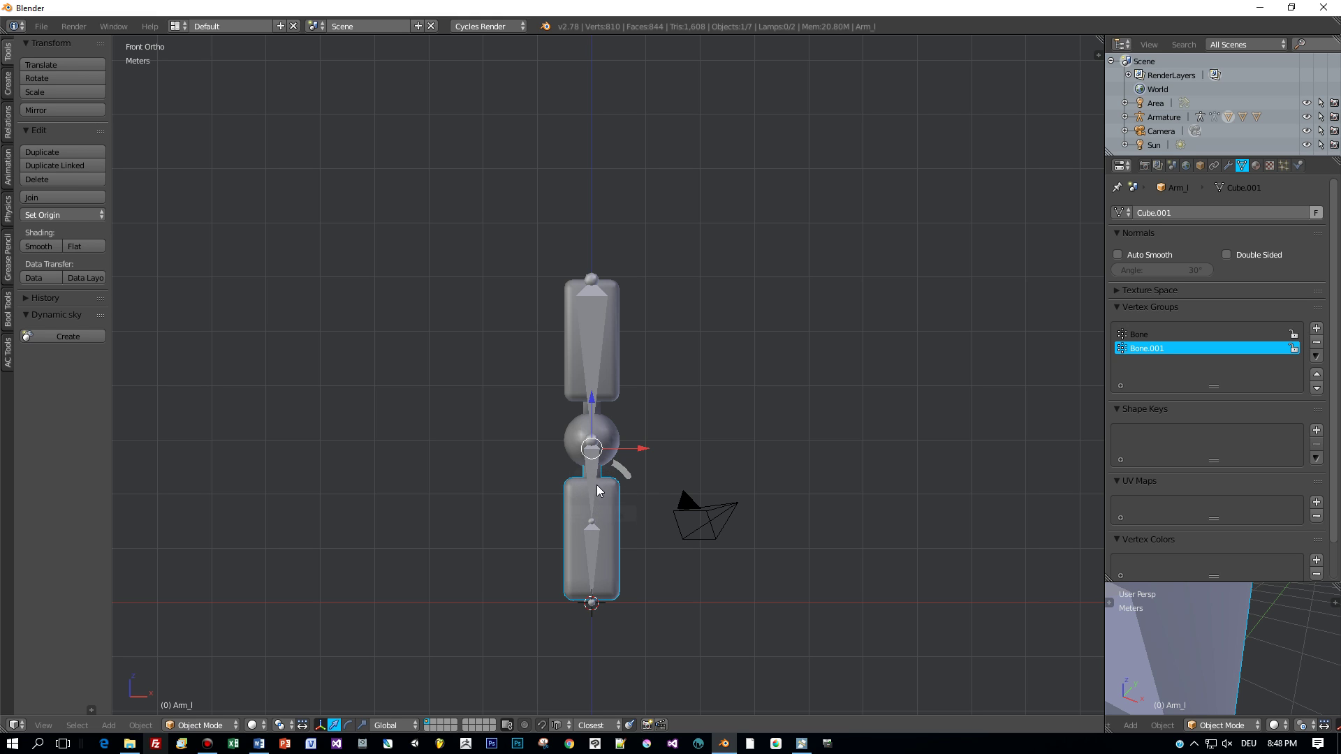
shift+right_click(598, 567)
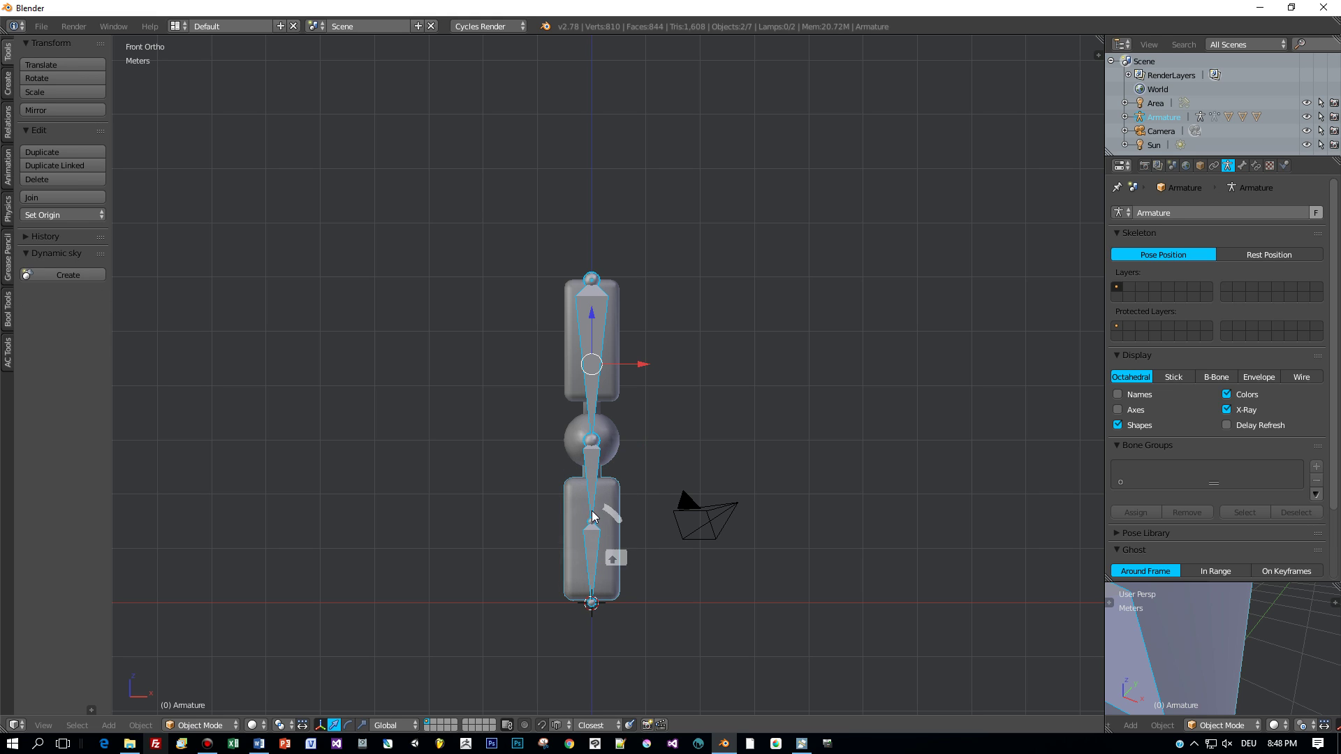
scroll(706, 559, up, 1)
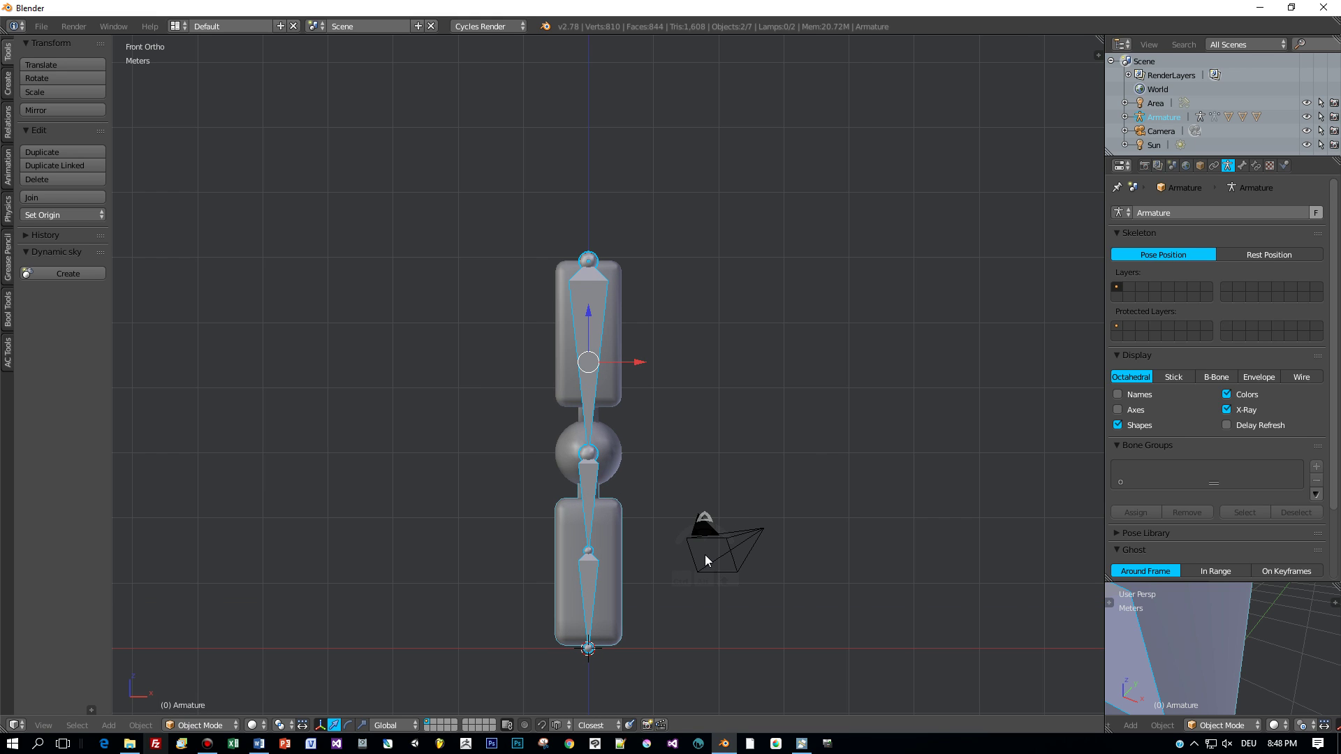
key(ctrl+p)
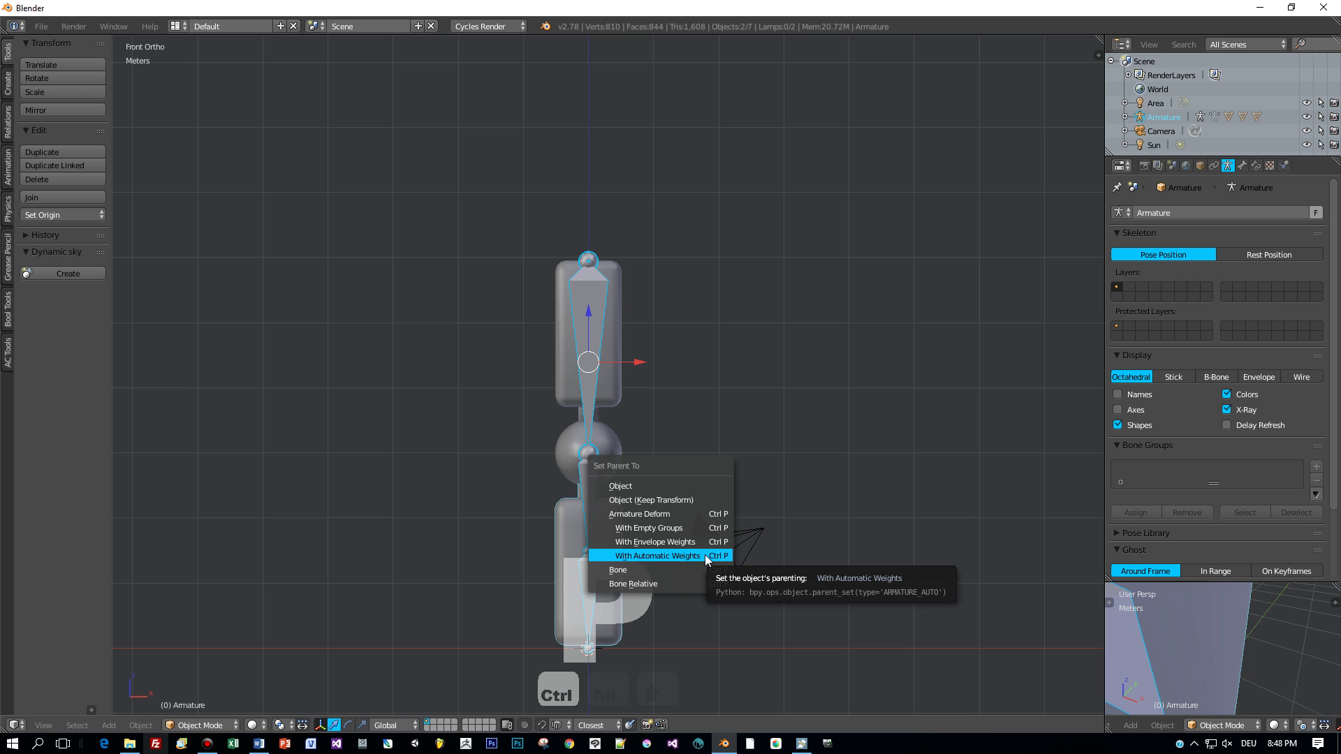
click(705, 554)
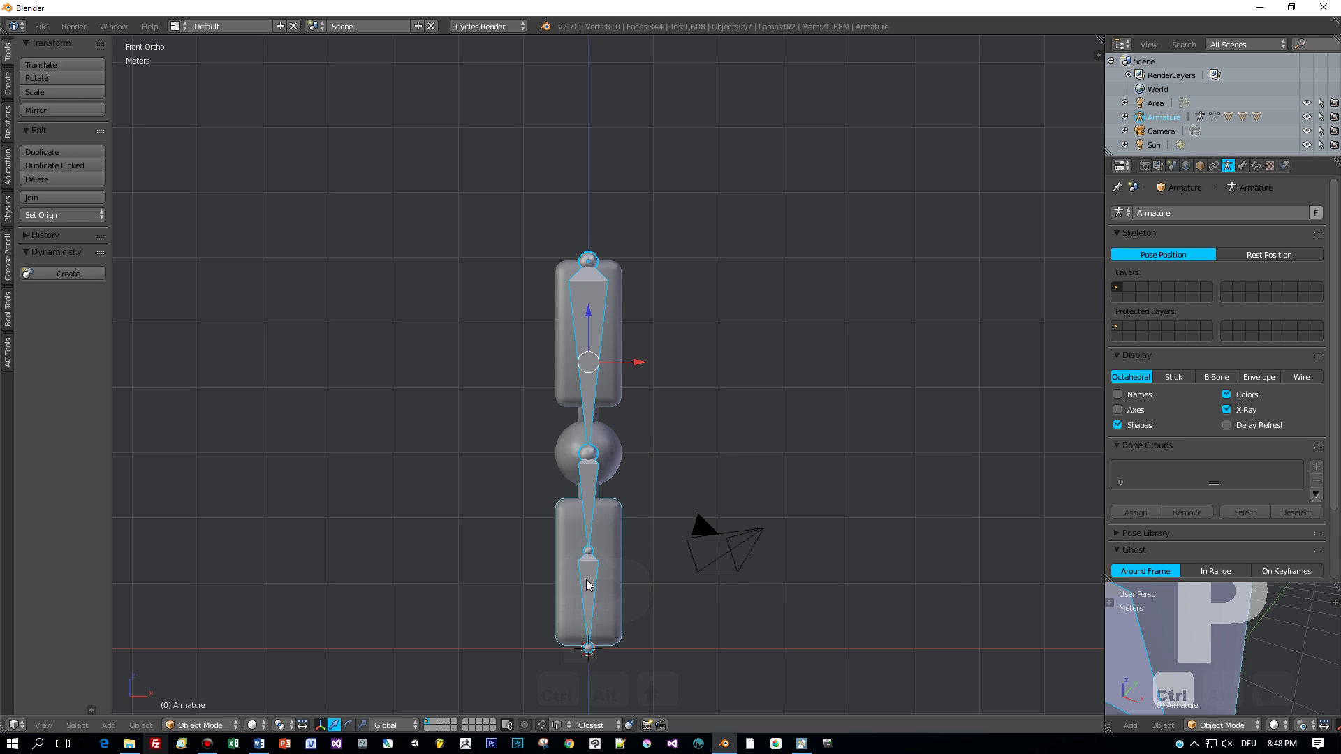
right_click(614, 607)
right_click(593, 589)
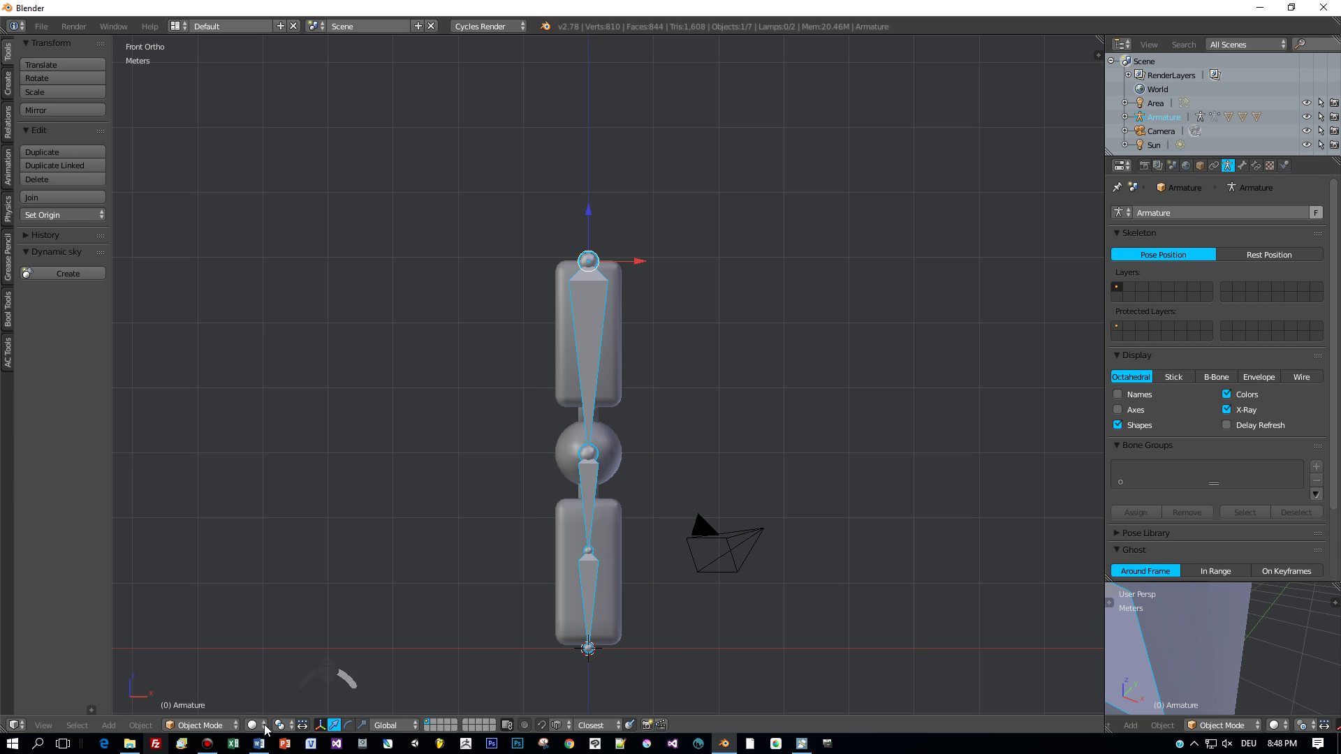
Step: Switch the armature to Pose Mode and bend the arm by rotating and IK-moving Bone.002
click(213, 727)
click(232, 678)
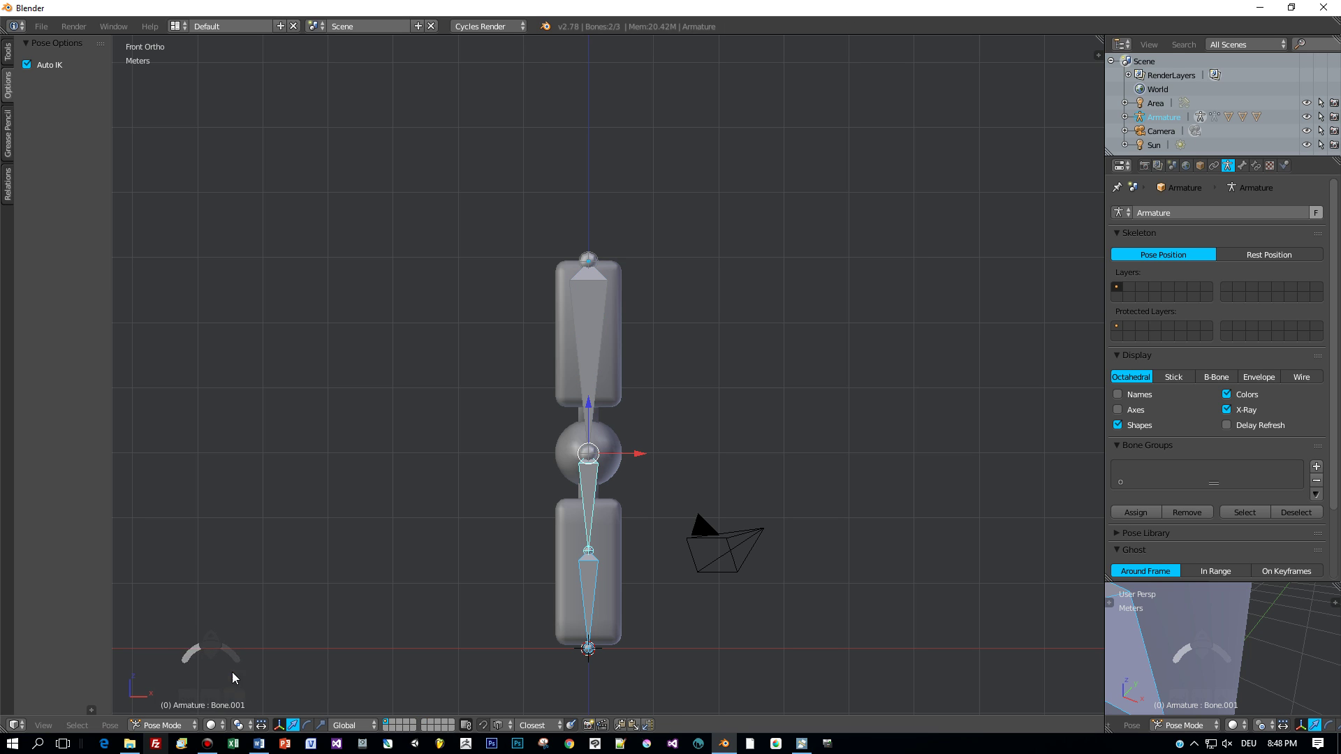
right_click(589, 593)
key(r)
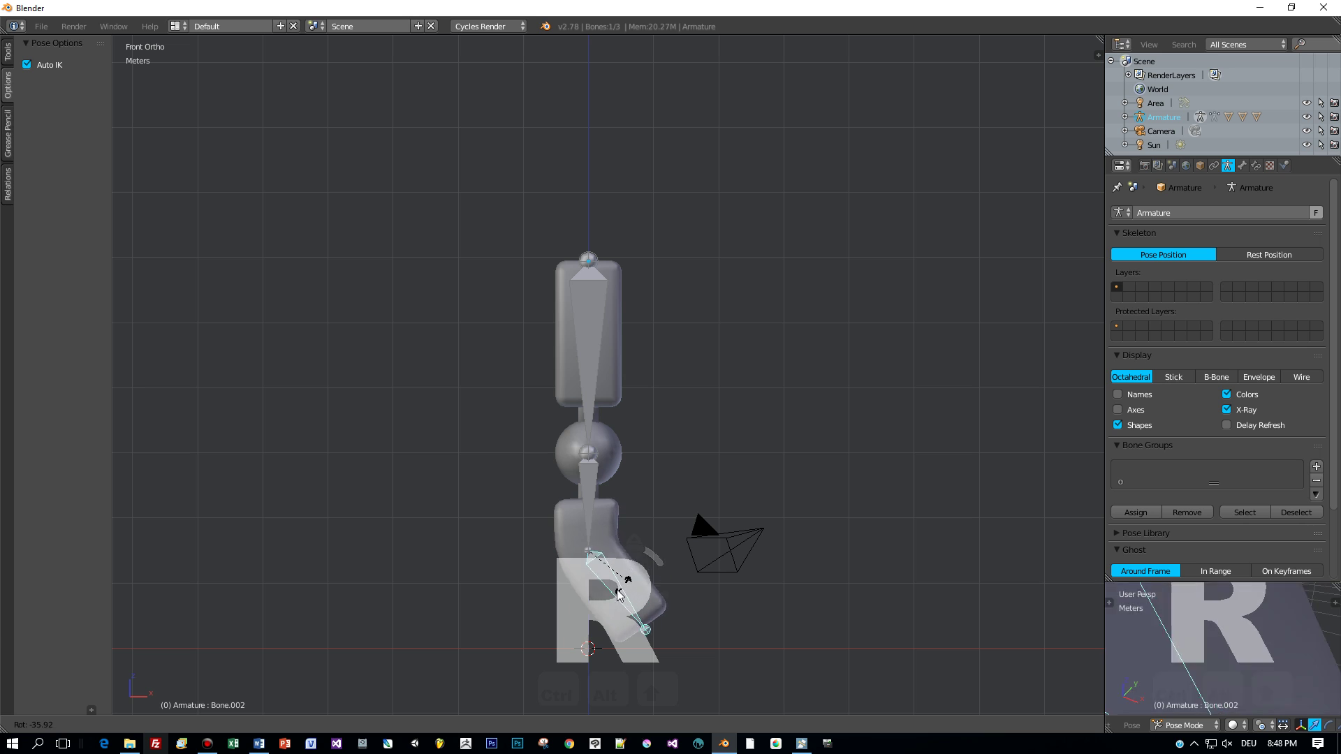
click(610, 592)
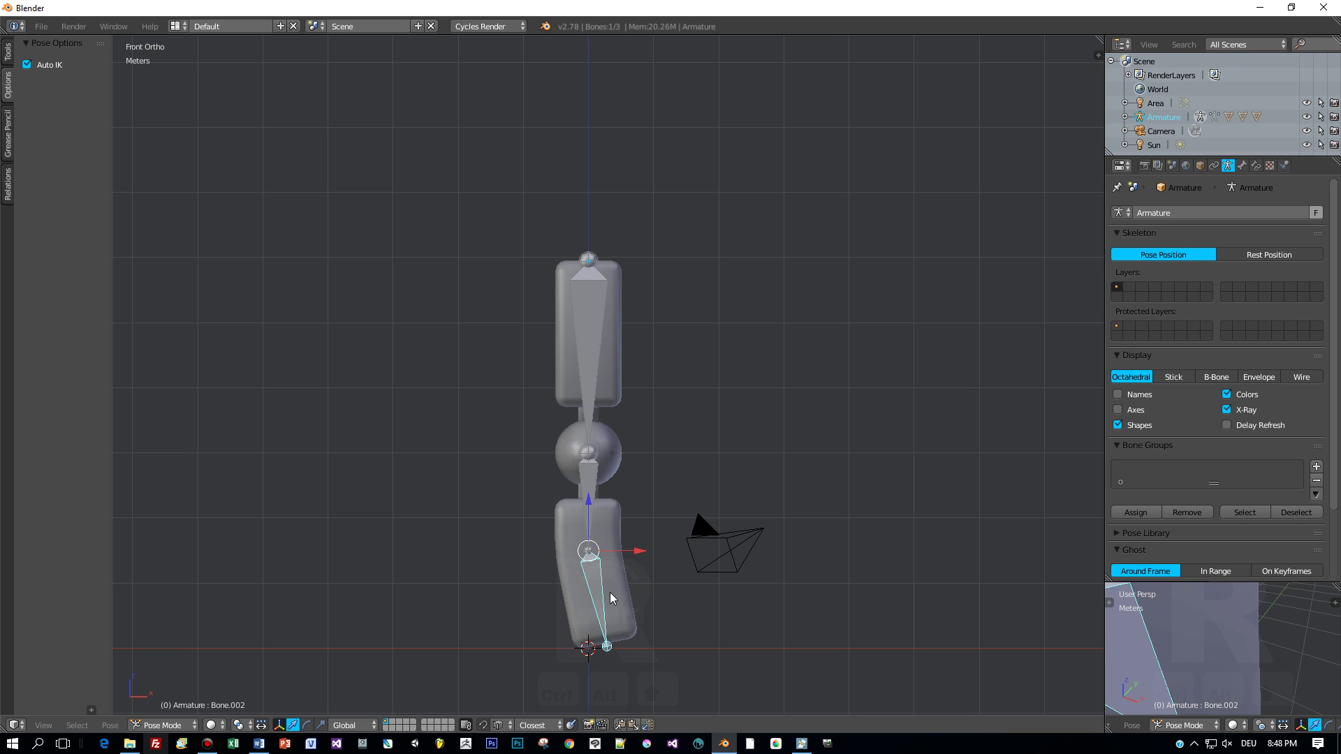
key(g)
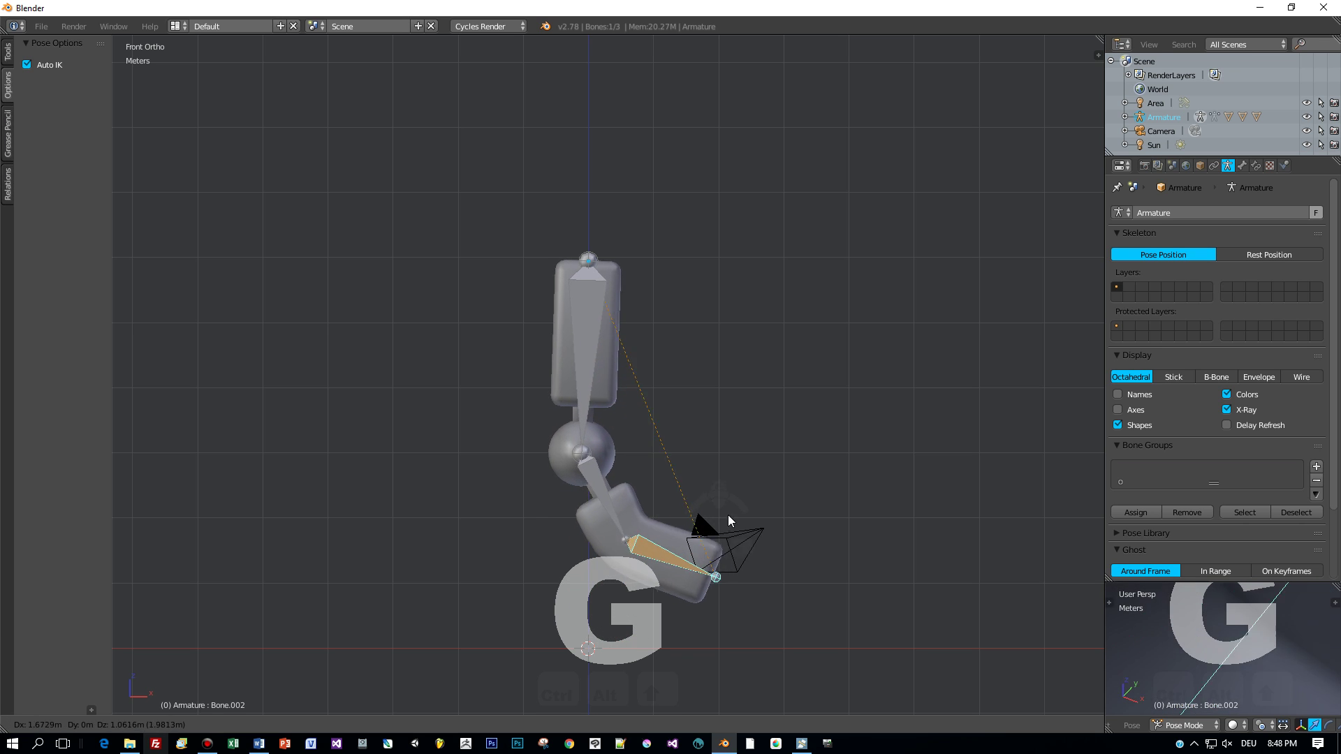
click(813, 424)
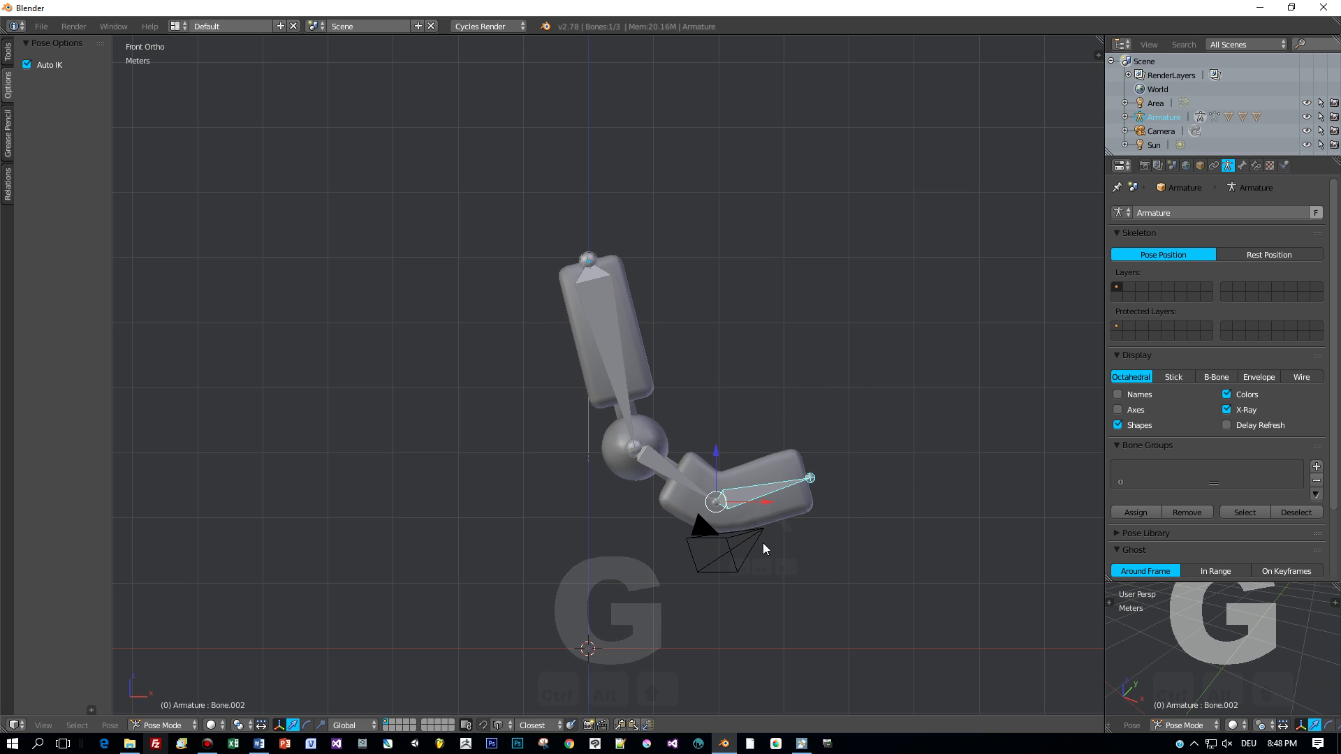
Step: Refine the pose with further rotations of Bone.002 and Bone.001 and another Auto IK move
key(r)
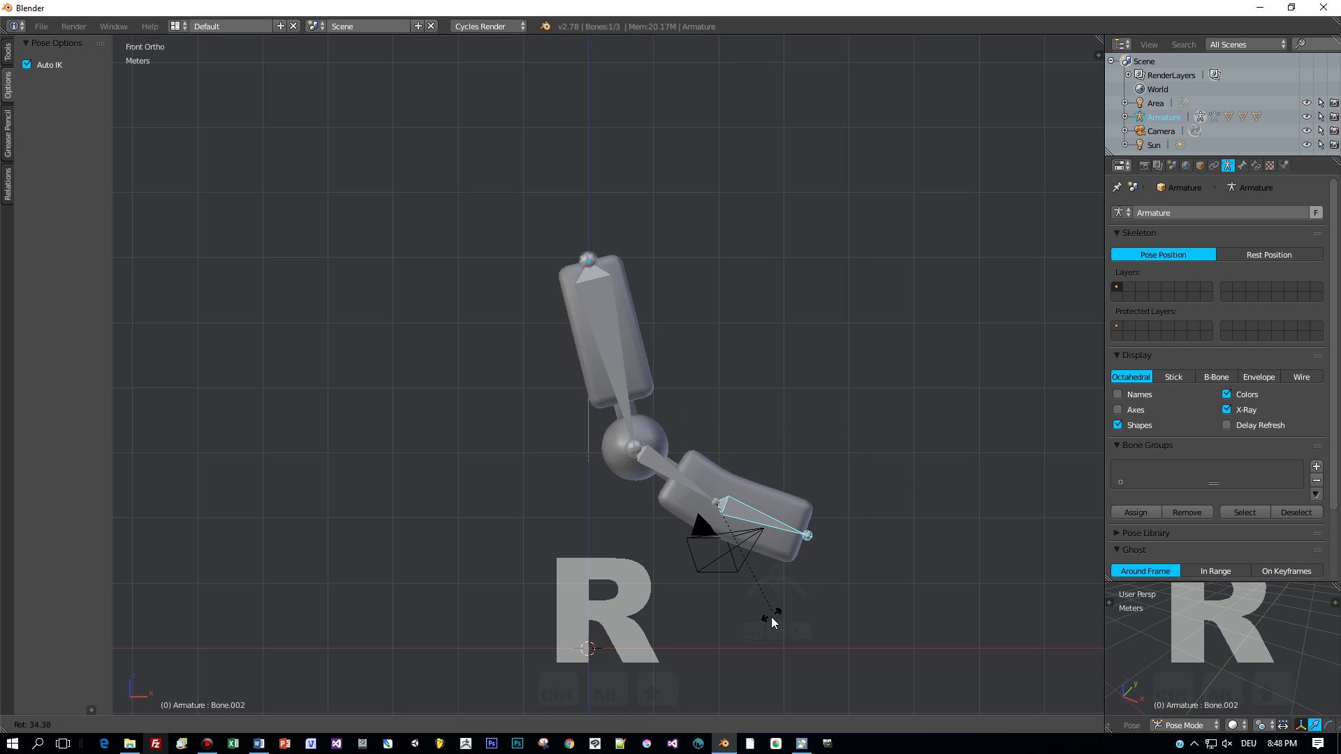
click(774, 510)
key(r)
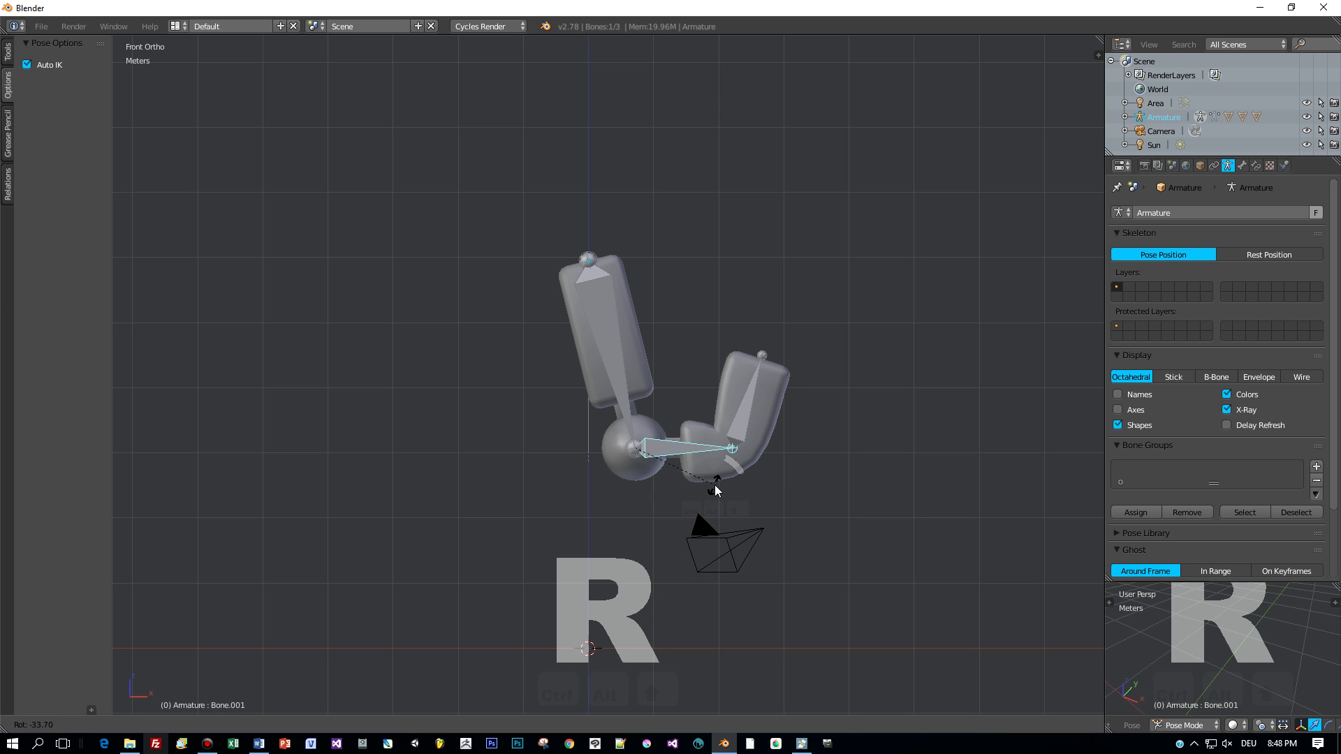
click(700, 522)
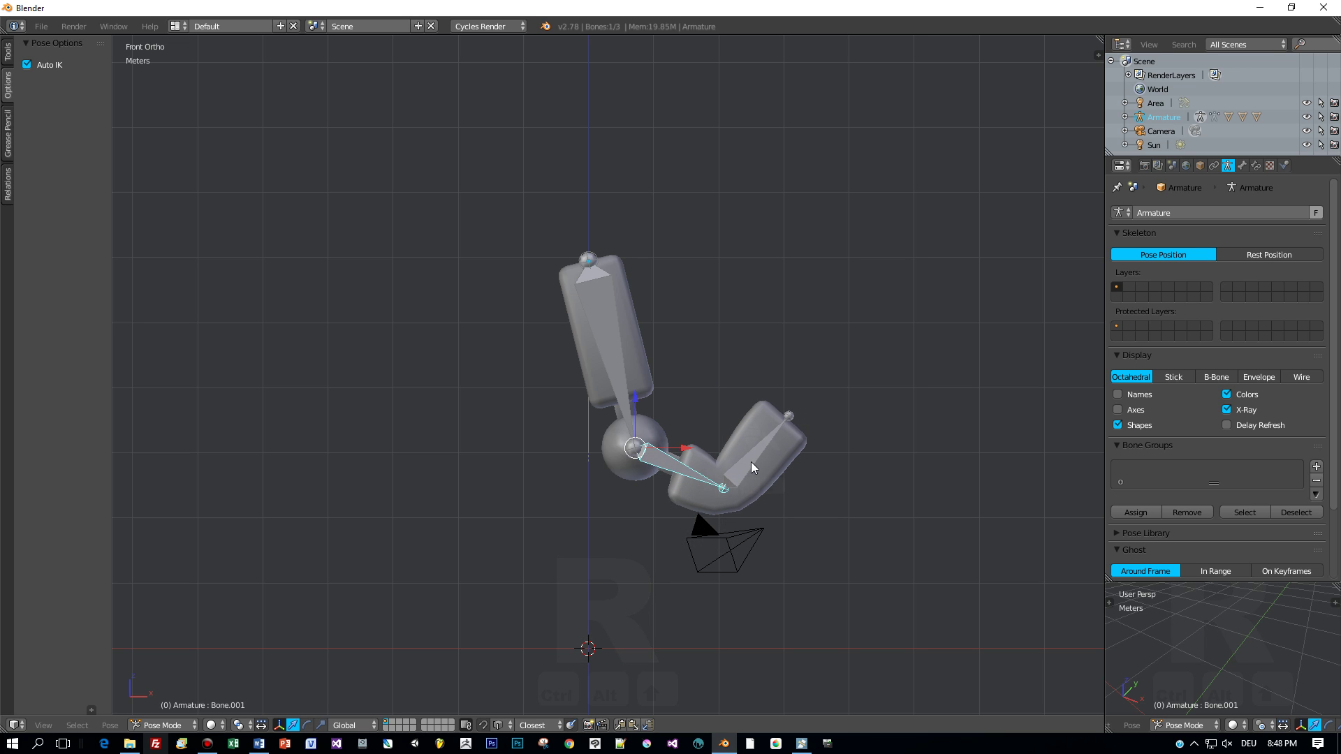
right_click(752, 463)
key(g)
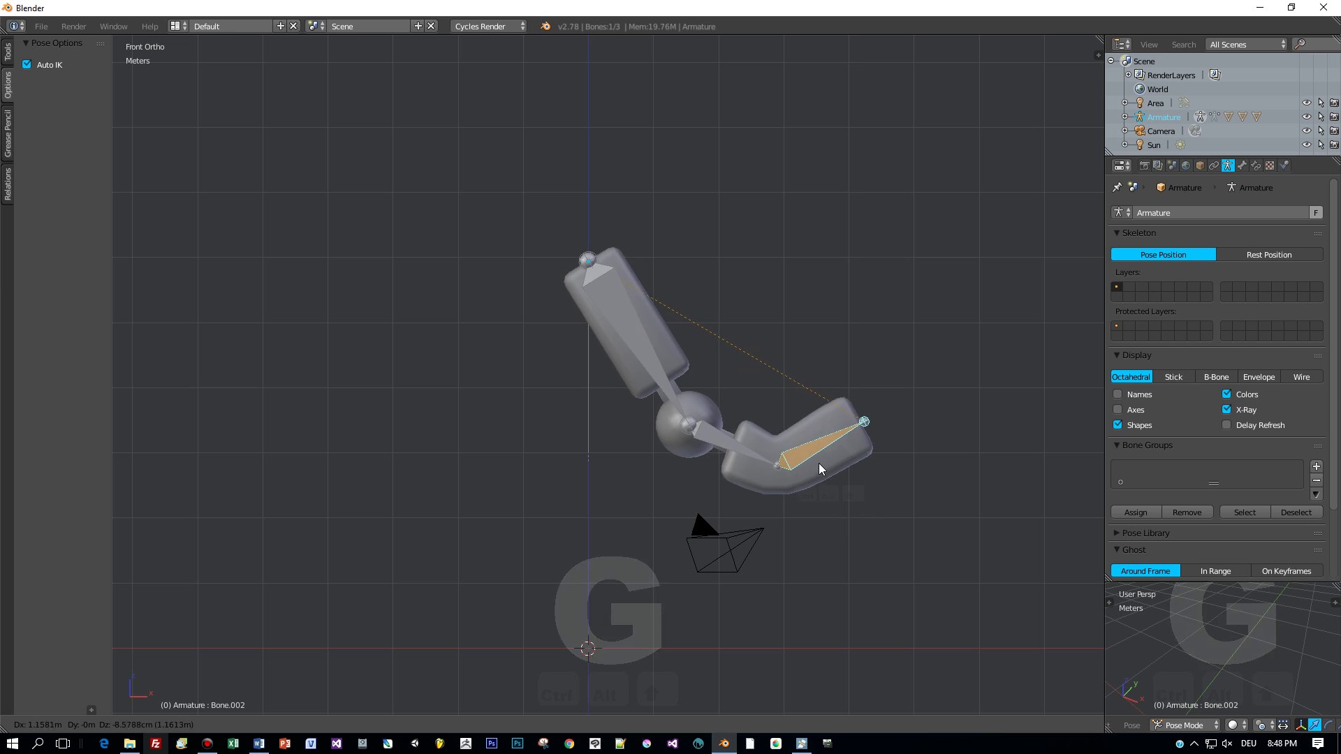
click(810, 458)
key(r)
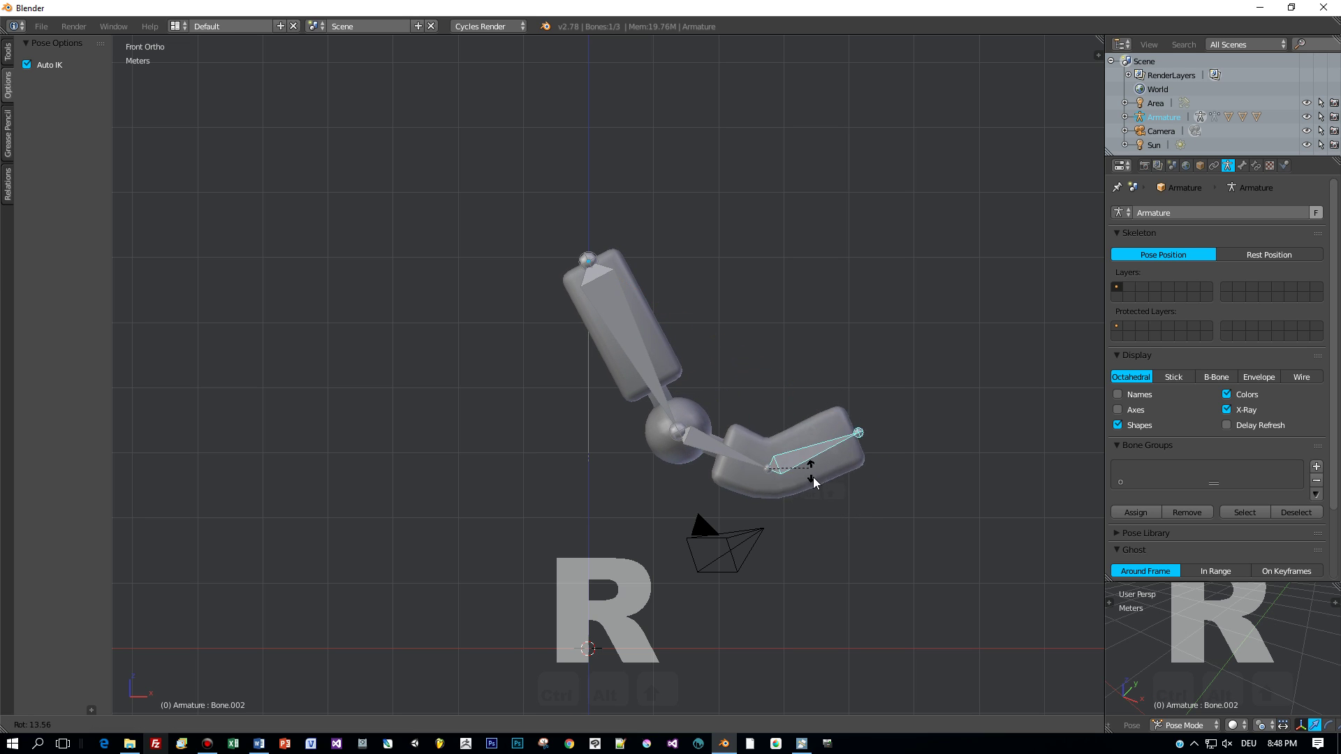
click(769, 535)
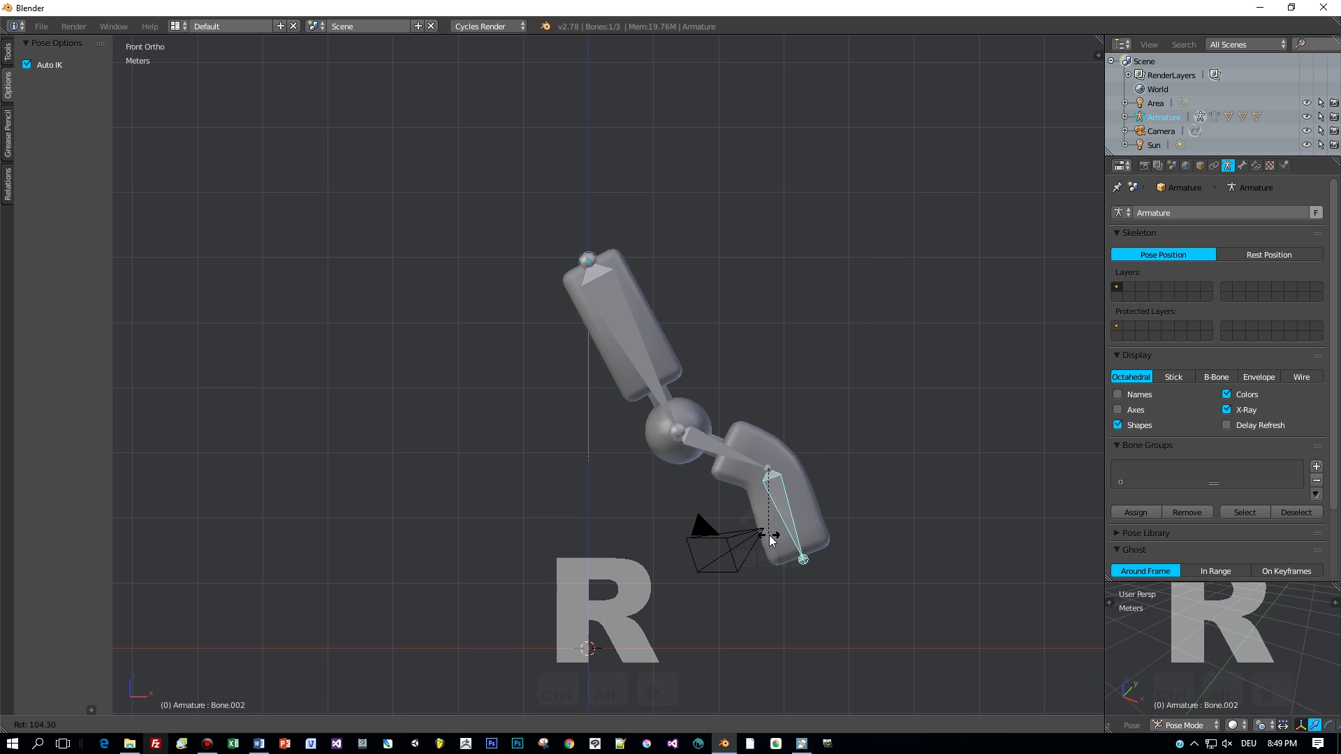
Step: Rotate Bone.001 to point right, then adjust Bone.002's rotation to finish the bend
right_click(709, 441)
key(r)
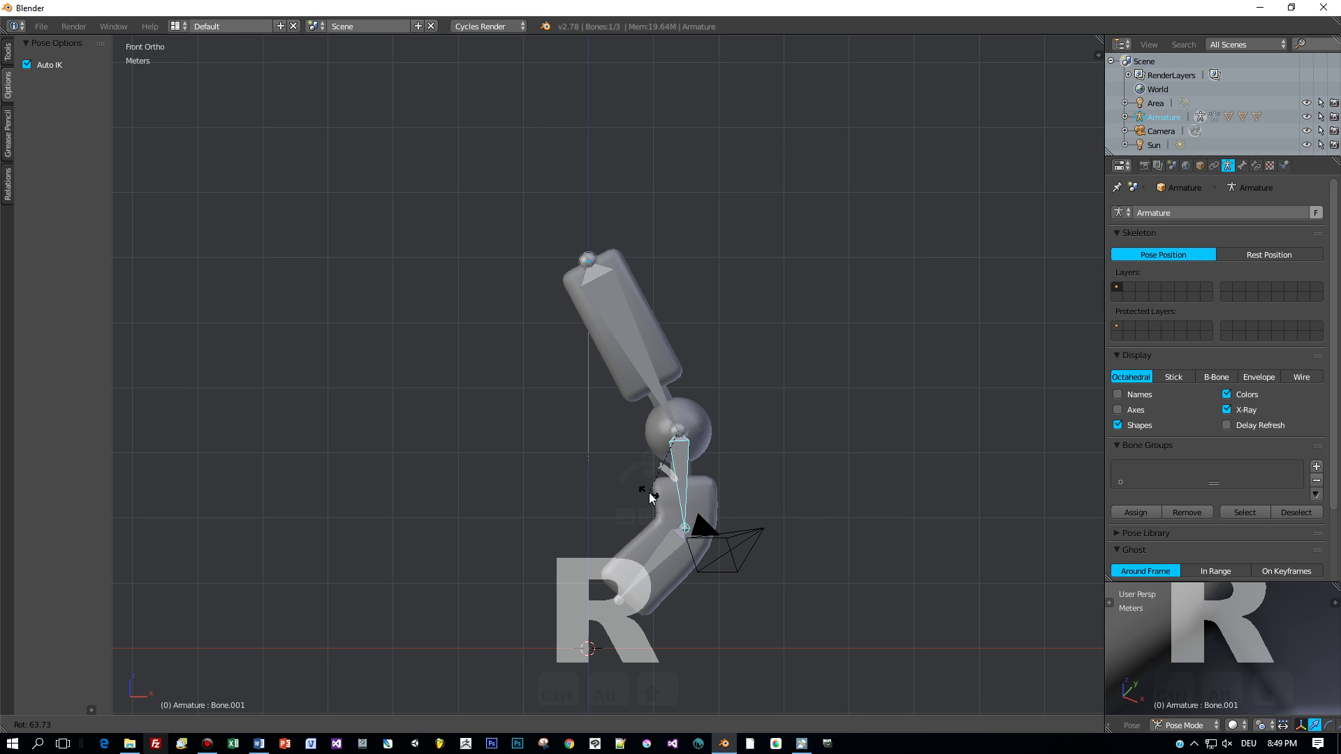
click(724, 458)
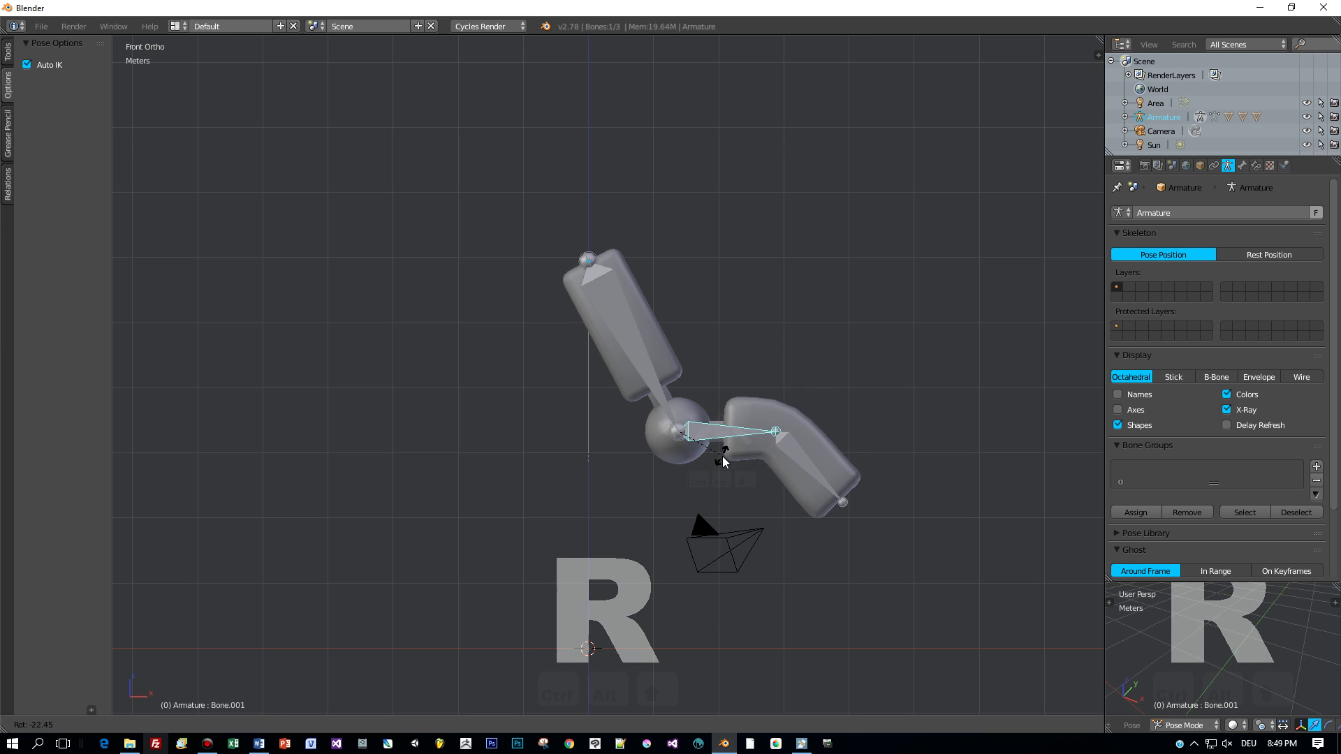
right_click(795, 452)
key(r)
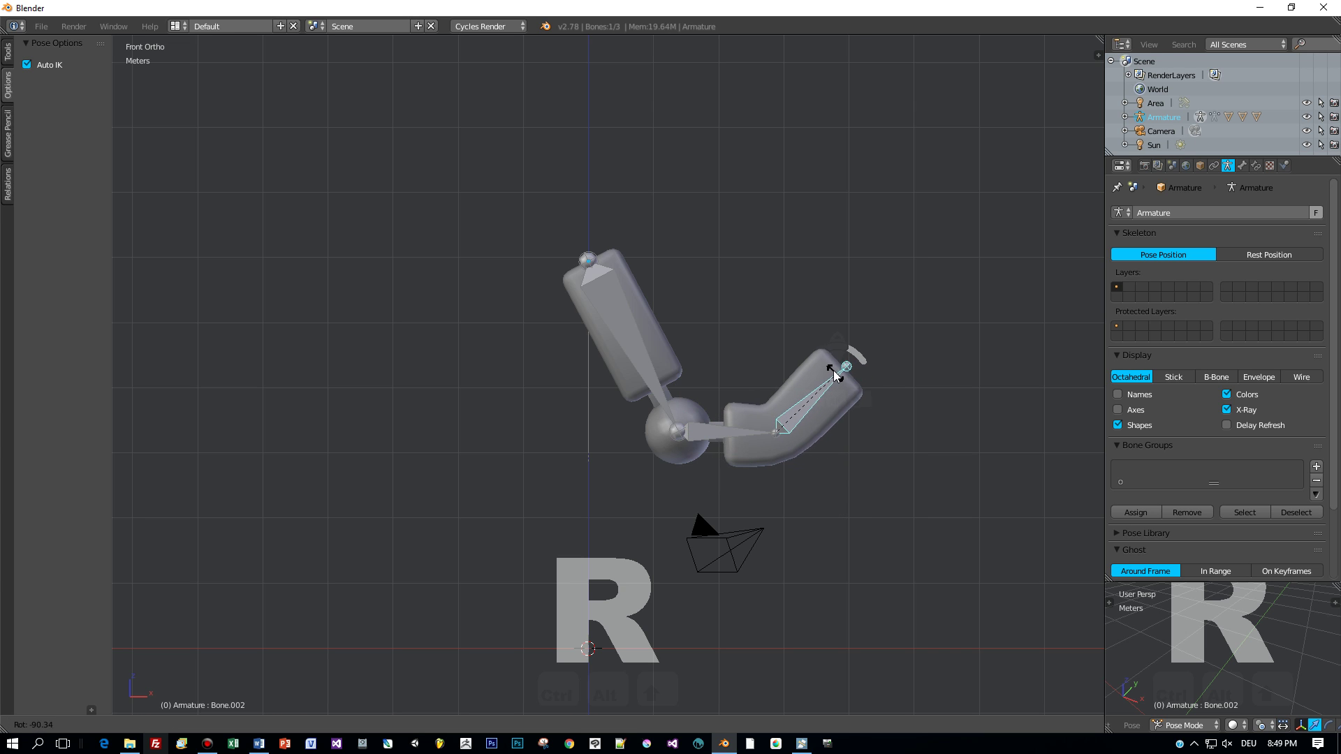
click(831, 367)
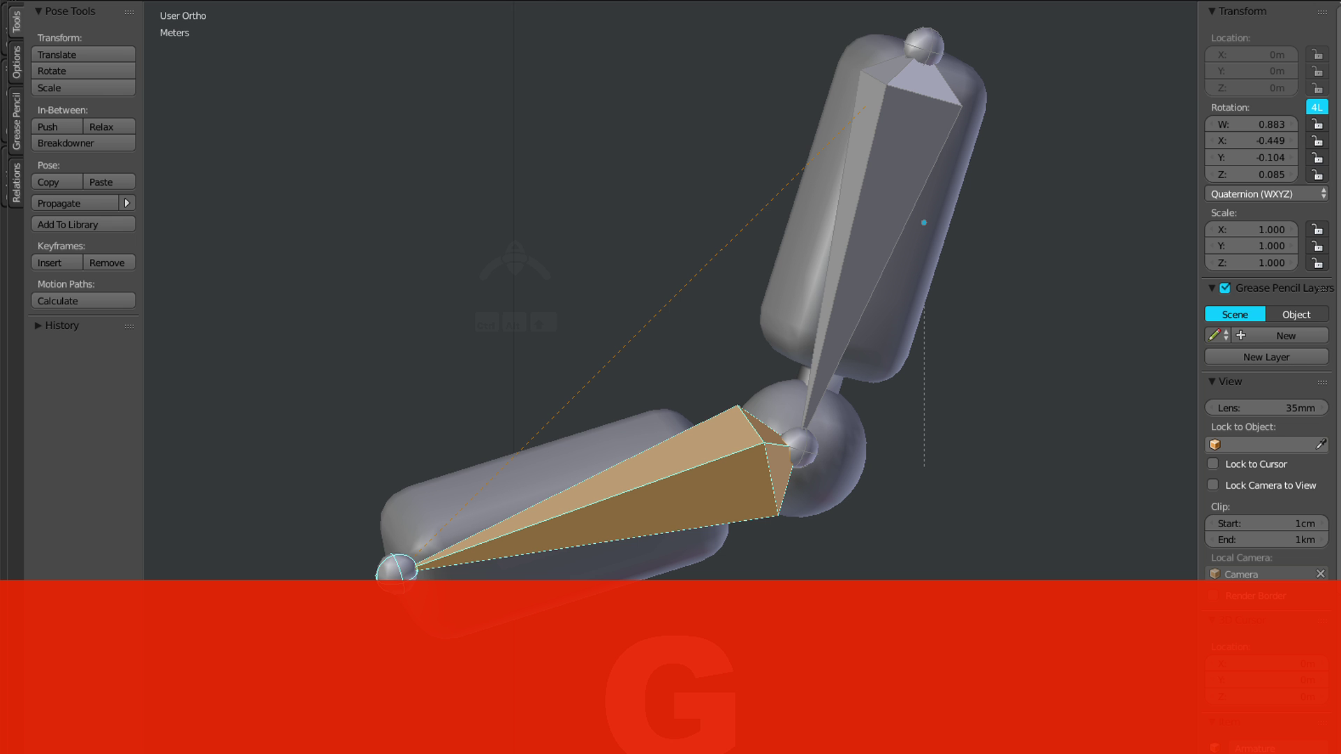